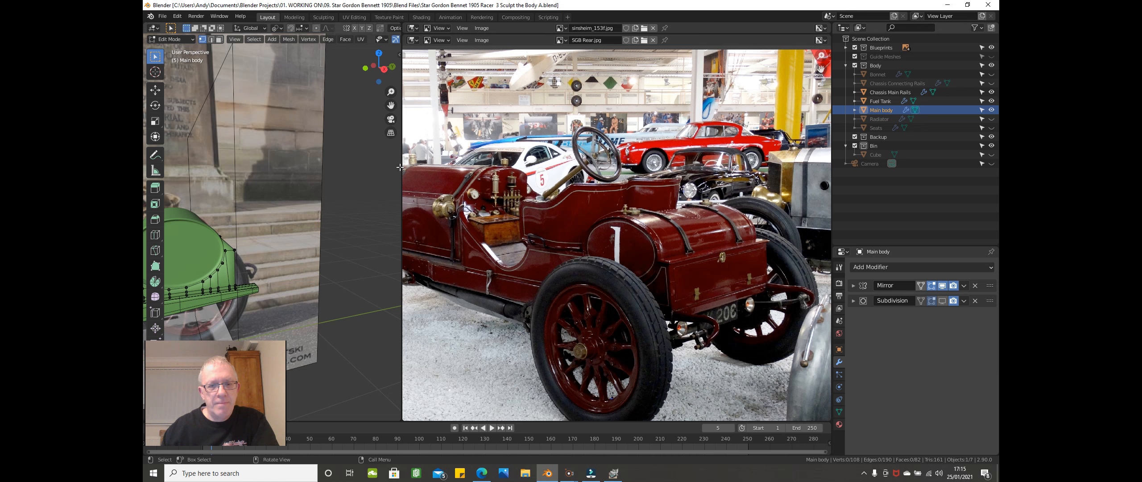
Step: Widen the 3D viewport over the reference photos, leave Edit Mode and hide the fuel tank
left_click_drag(400, 167, 816, 166)
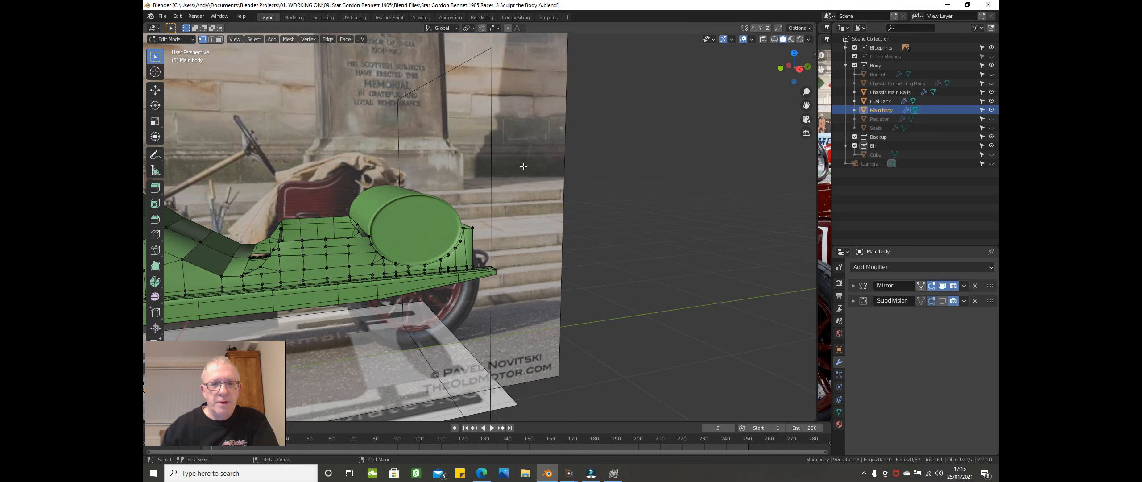
scroll(580, 152, "up", 3)
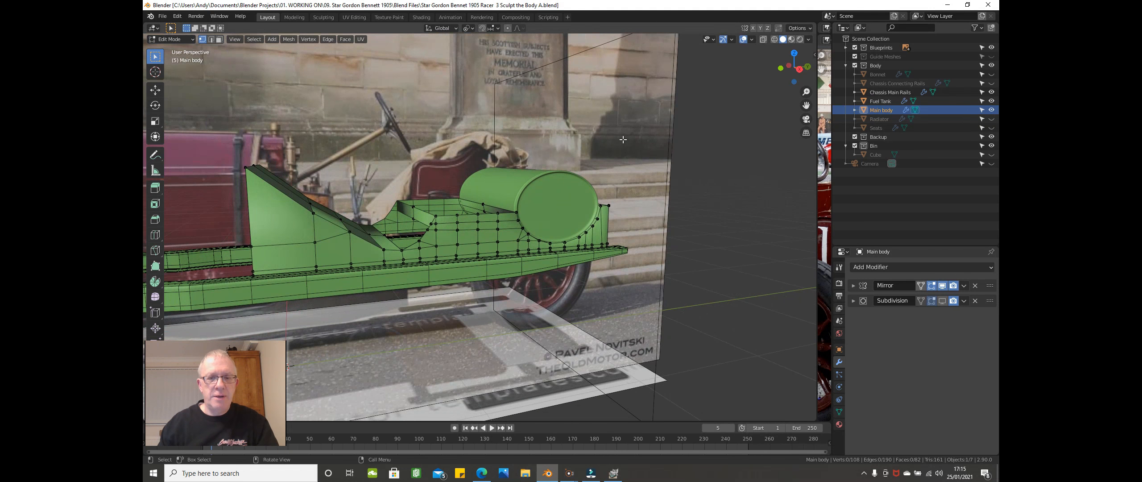
key("Tab")
middle_click_drag(622, 139, 595, 148)
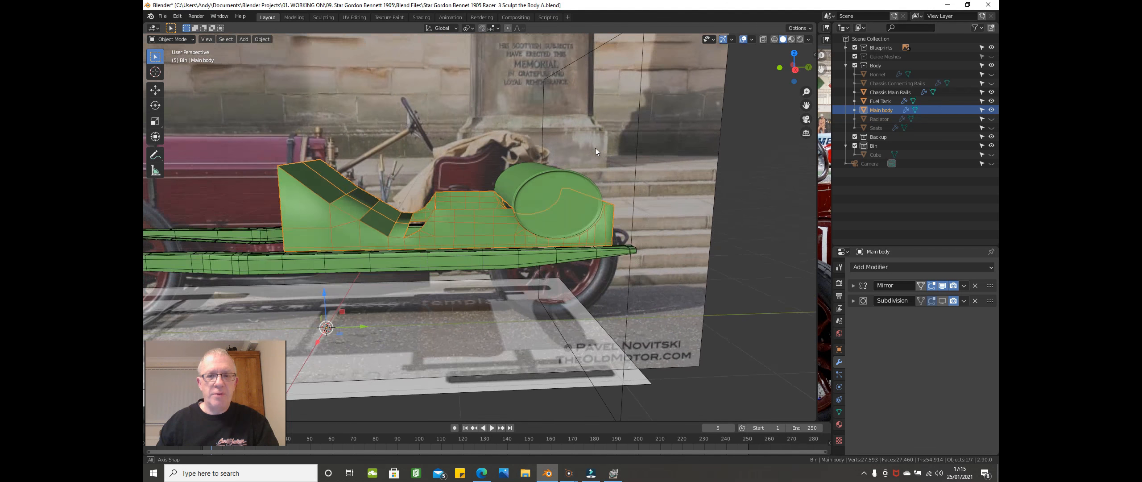
left_click(560, 195)
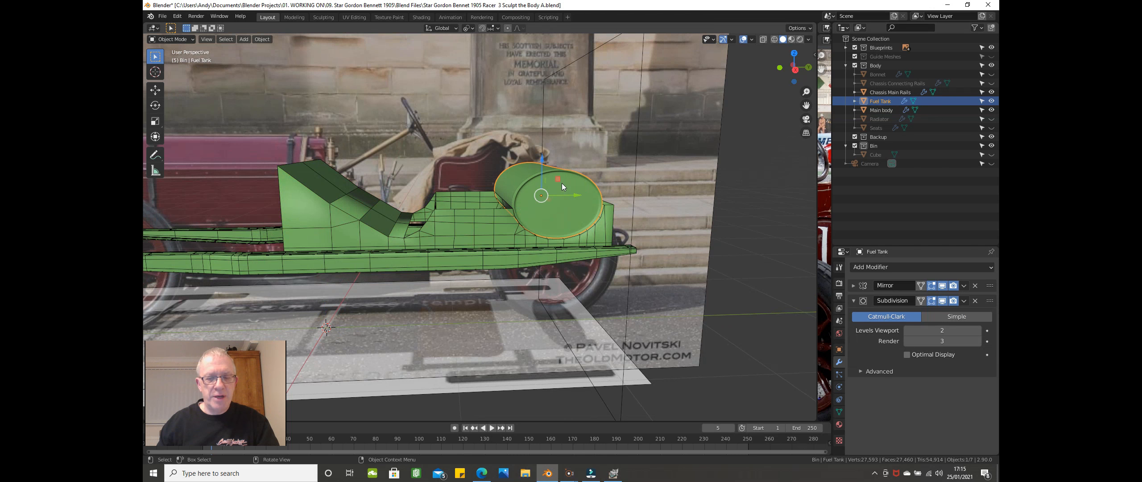
key("h")
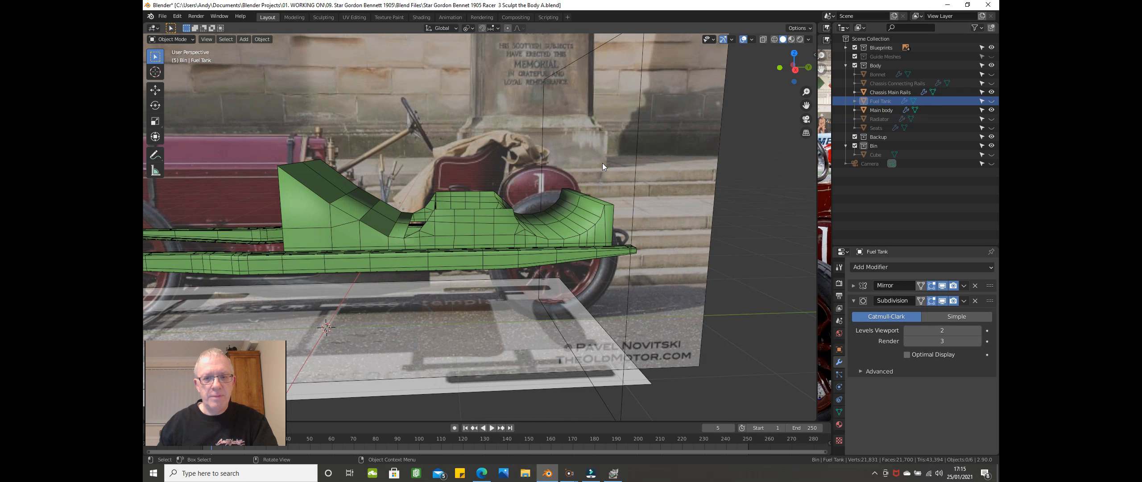
Step: Enter Edit Mode on the main body and inspect its mesh around the fuel tank recess
mouse_move(587, 178)
middle_mouse_down()
mouse_move(594, 205)
mouse_move(624, 186)
mouse_move(518, 182)
mouse_move(501, 222)
mouse_move(539, 216)
mouse_move(577, 187)
mouse_move(576, 196)
mouse_move(544, 207)
mouse_move(549, 187)
mouse_move(584, 174)
mouse_move(571, 181)
middle_mouse_up()
scroll(578, 192, "up", 5)
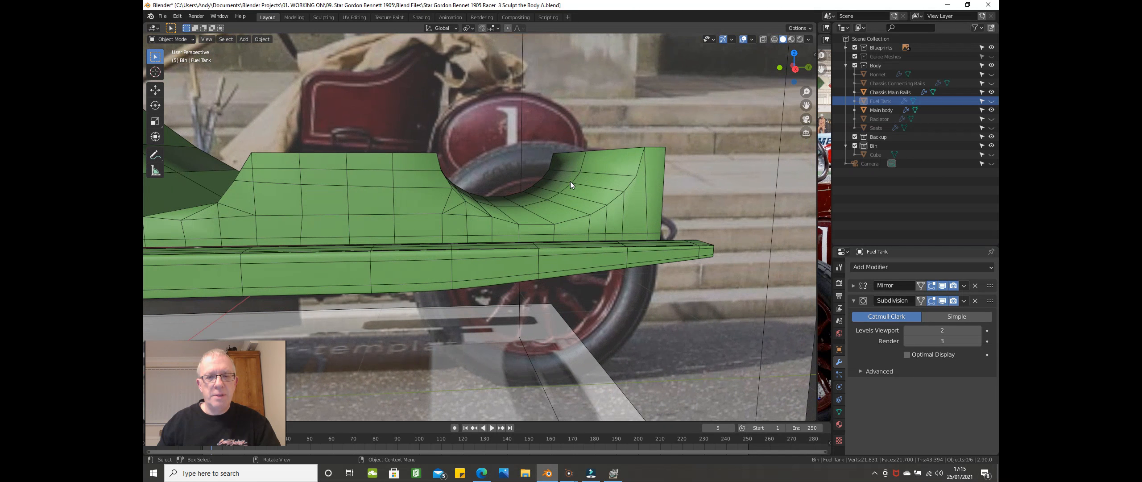
left_click(410, 213)
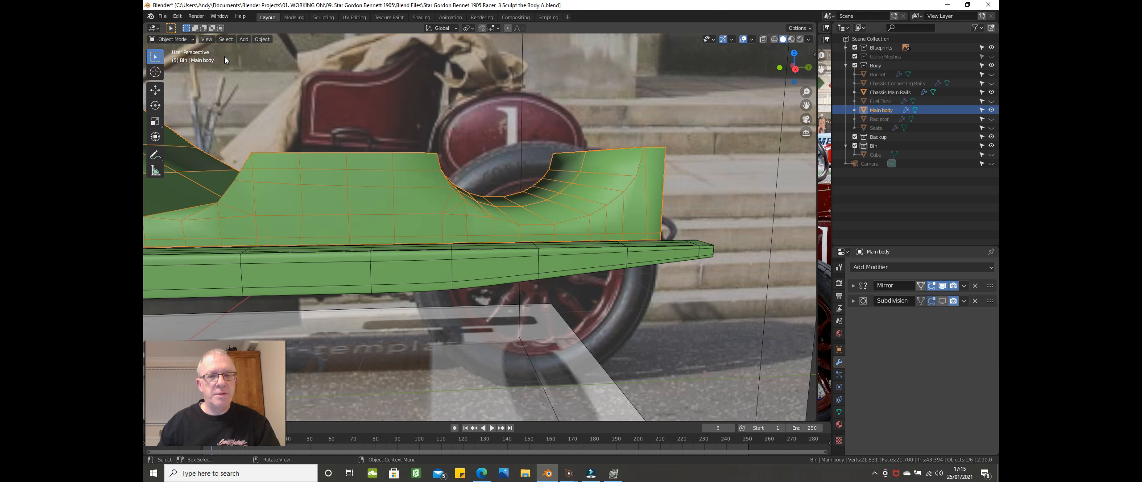
key("Tab")
mouse_move(334, 115)
middle_mouse_down()
mouse_move(323, 128)
mouse_move(341, 130)
middle_mouse_up()
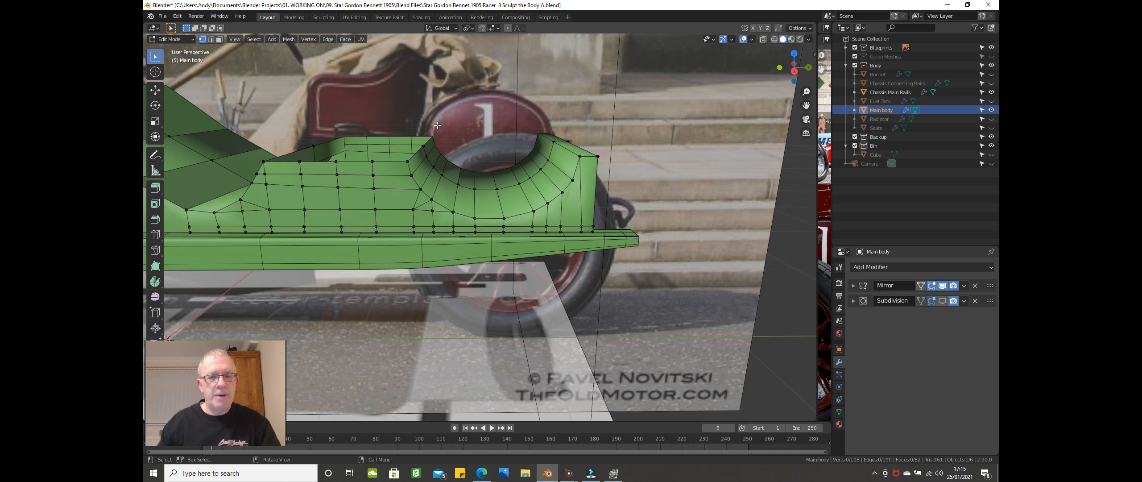
scroll(440, 129, "up", 3)
middle_click_drag(440, 129, 437, 97)
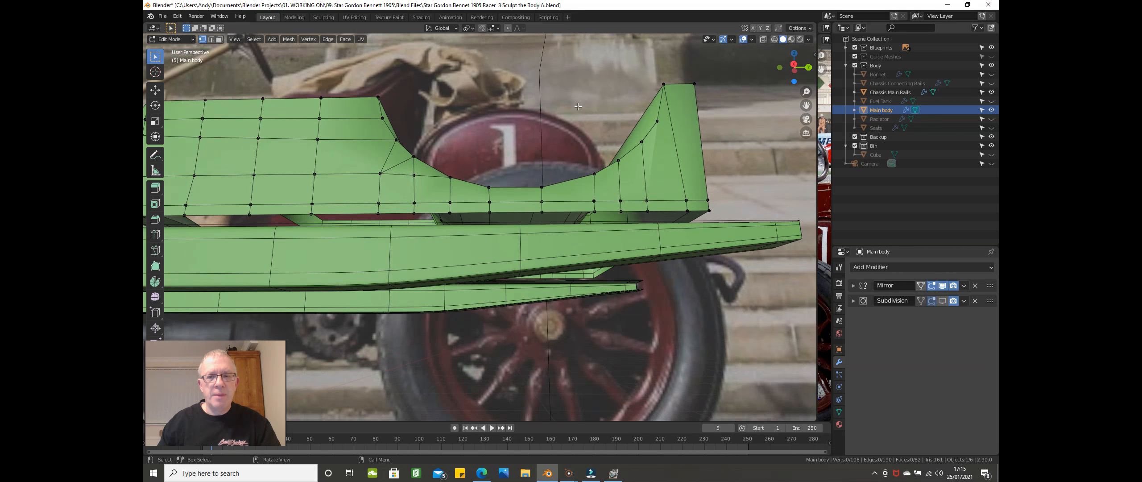
scroll(578, 106, "down", 3)
mouse_move(603, 121)
middle_mouse_down()
mouse_move(607, 153)
mouse_move(618, 122)
middle_mouse_up()
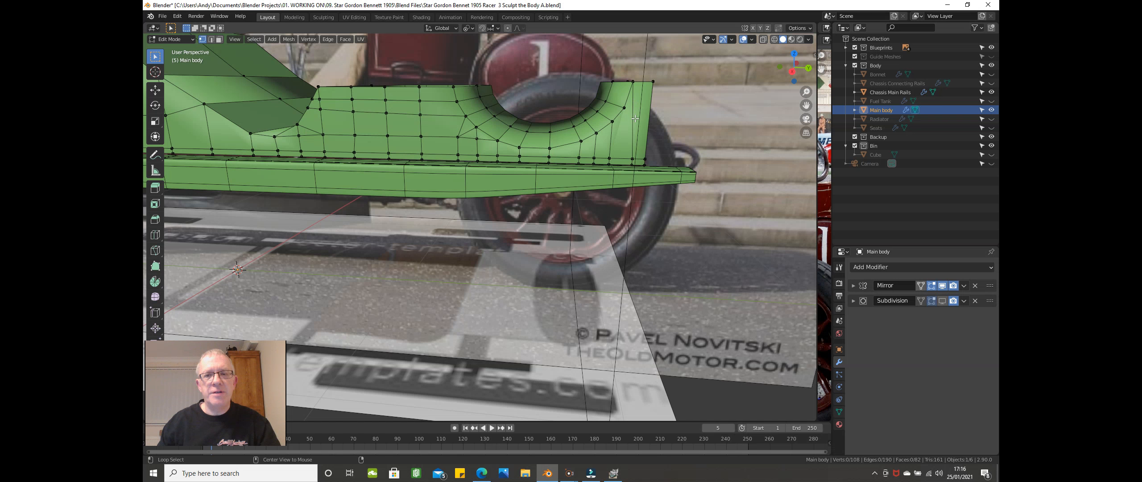
Step: Select the vertical edge line near the body's rear end and set the transform pivot point to Active Element
left_click(634, 120, "alt")
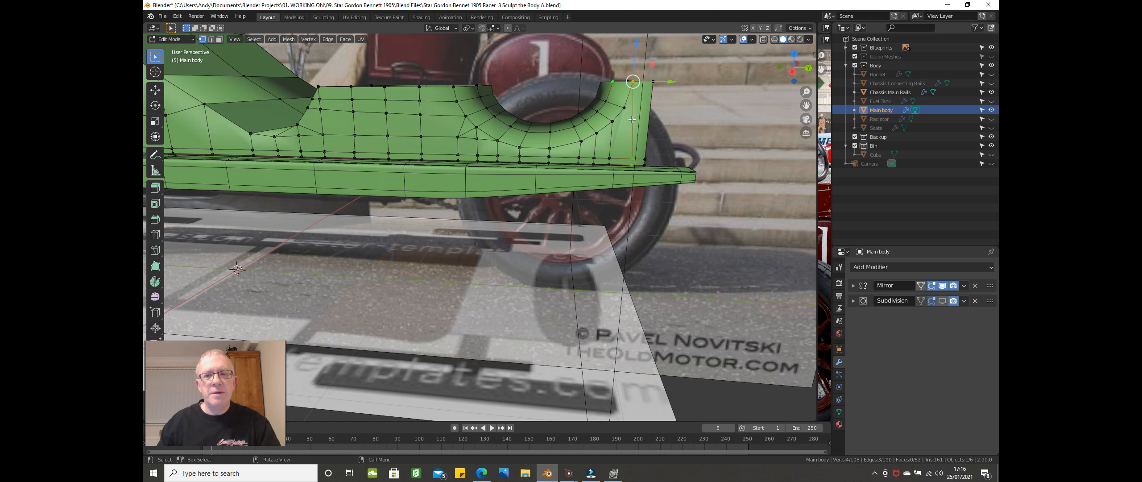
scroll(632, 119, "down", 1)
key("alt+a")
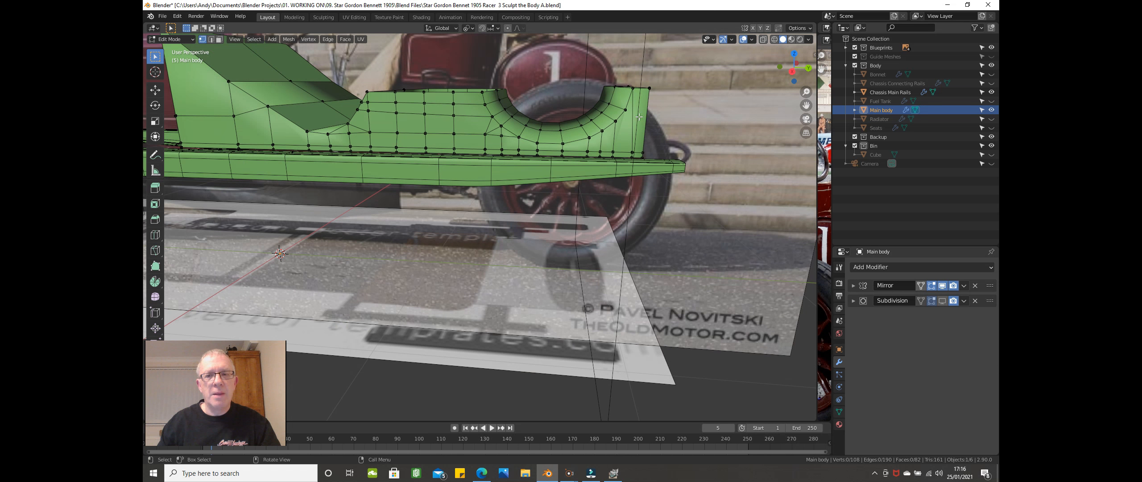
left_click(633, 129, "alt")
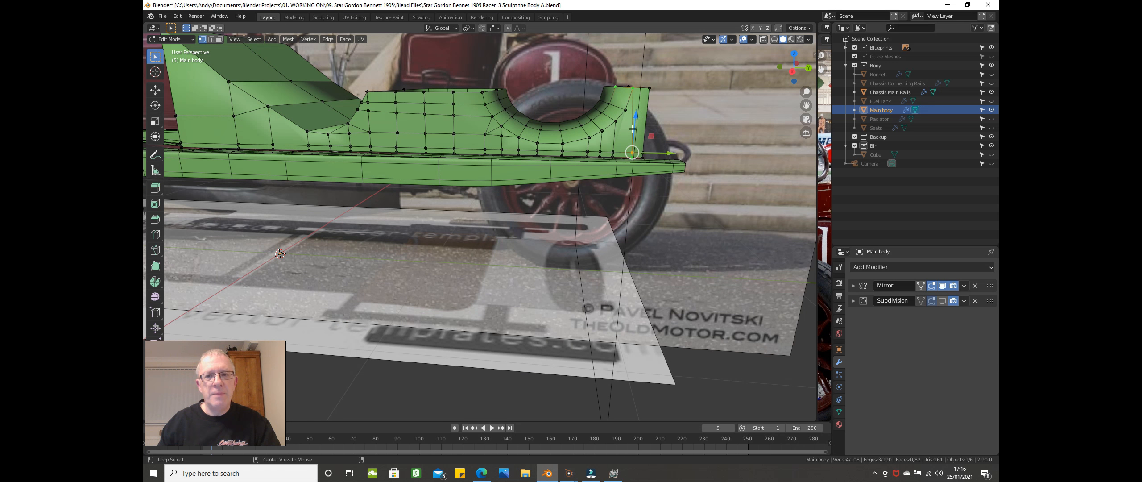
left_click(468, 28)
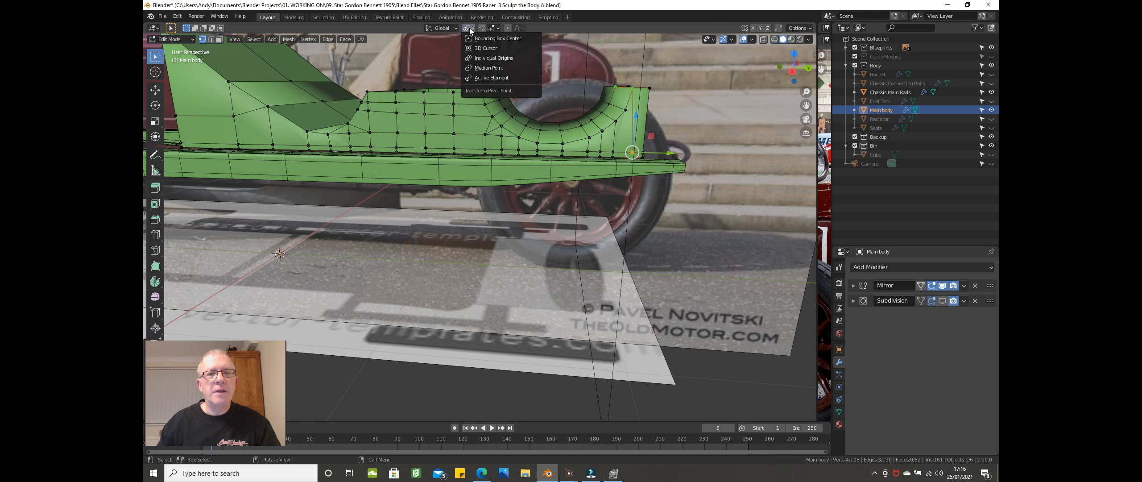
left_click(485, 77)
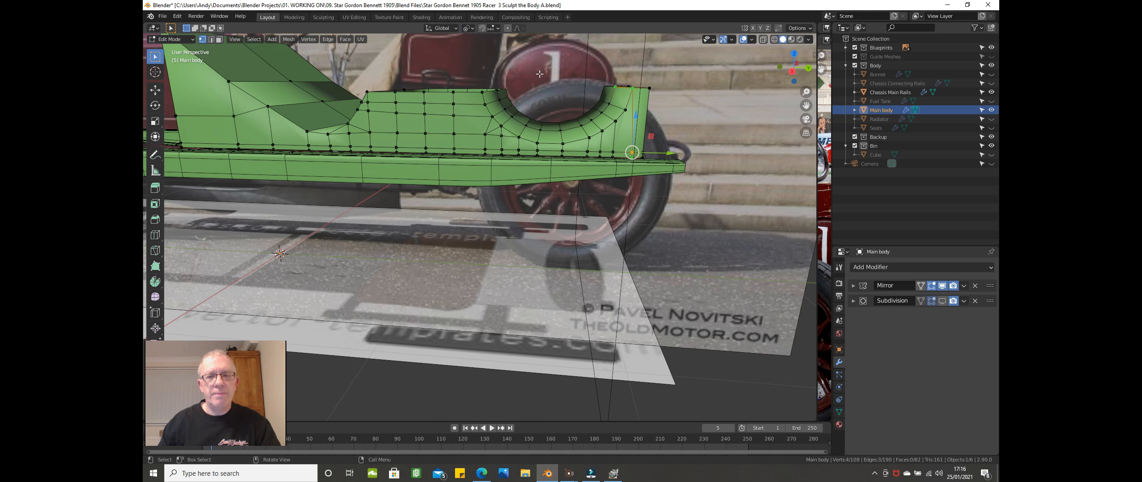
Step: In right orthographic view, make the line's upper vertex active and straighten the line by scaling to 0 along Y
key("KP_3")
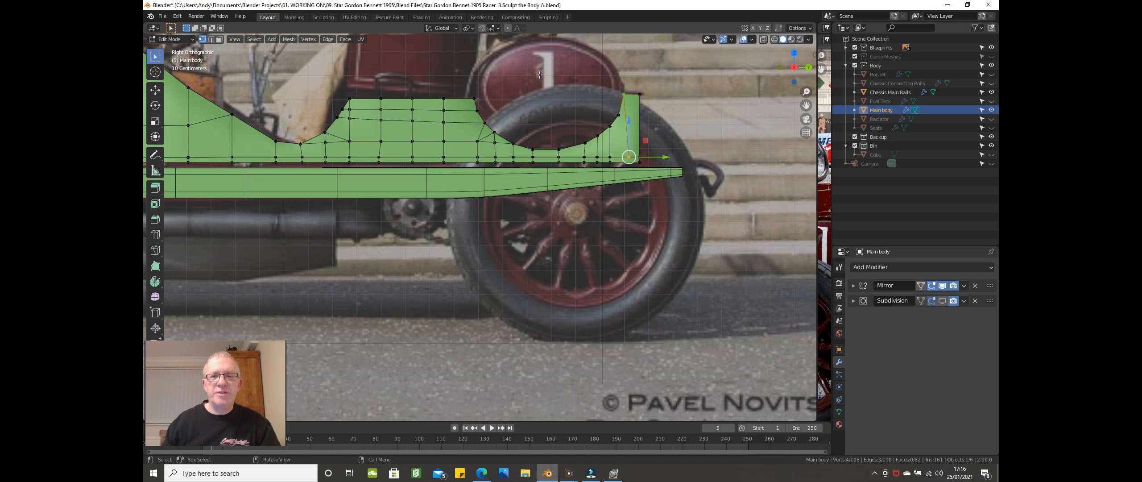
scroll(609, 75, "down", 3, "shift")
left_click(621, 66, "shift")
left_click(616, 68, "shift")
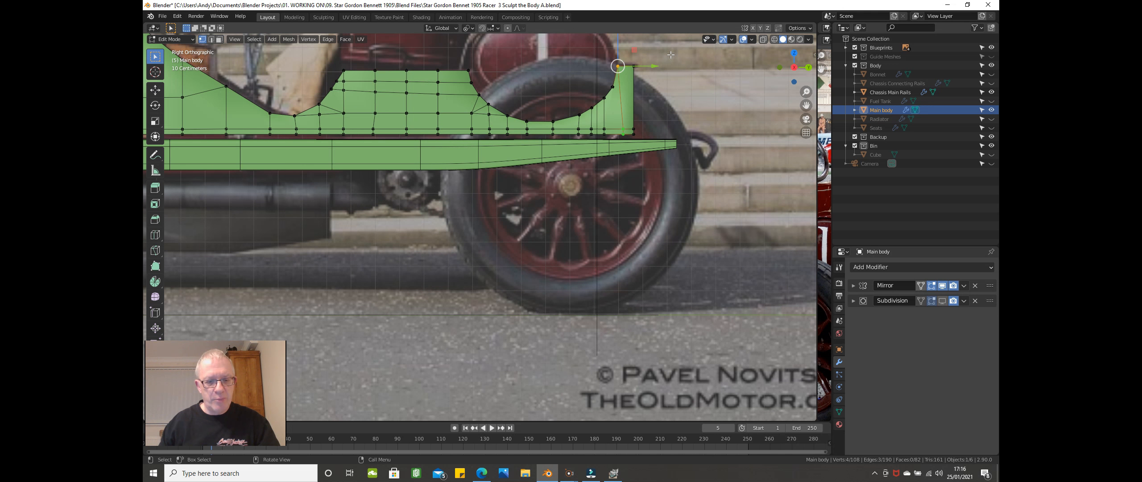
type("sy")
type("0")
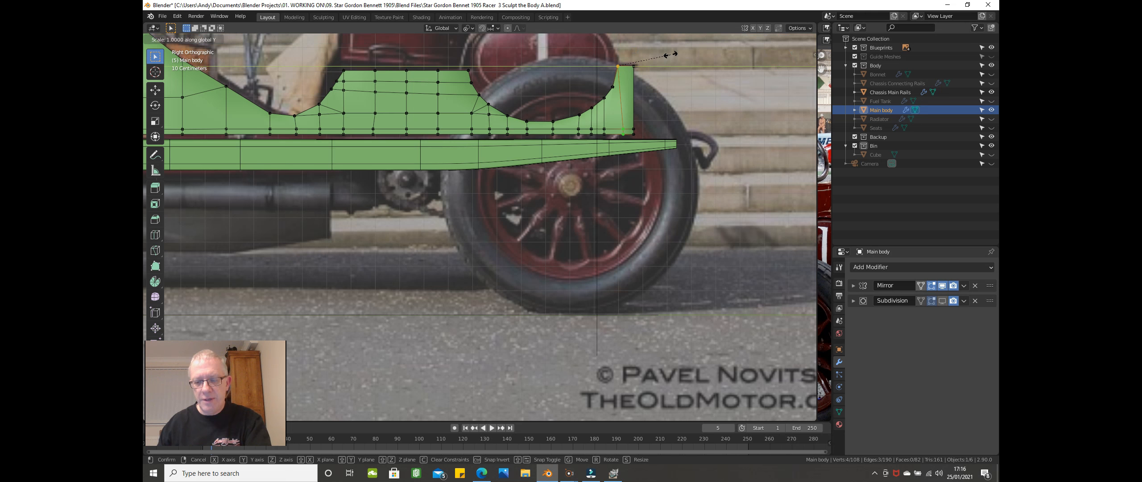
key("Return")
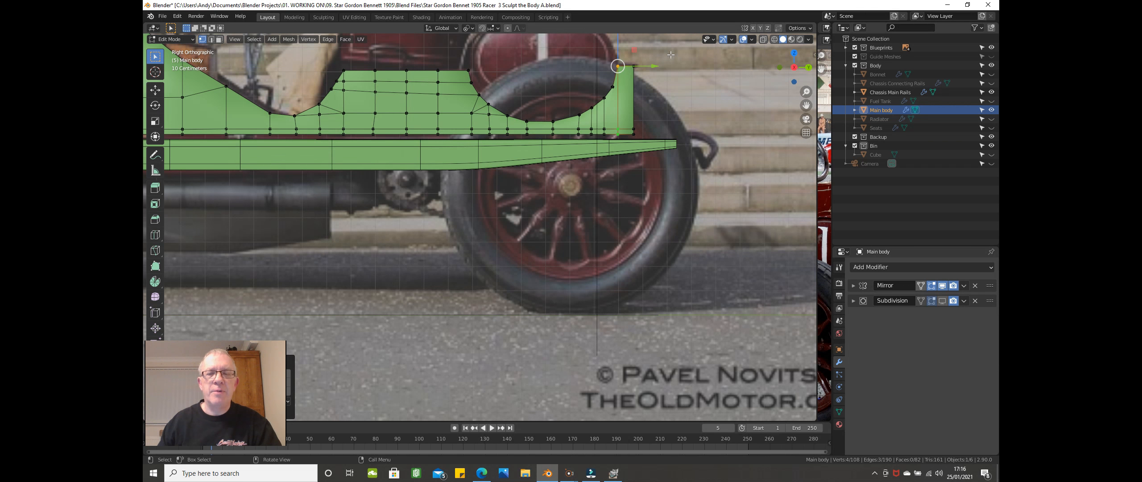
Step: Display the main body in wireframe and clear the vertex selection
scroll(667, 54, "up", 2)
middle_click_drag(564, 153, 579, 148, "shift")
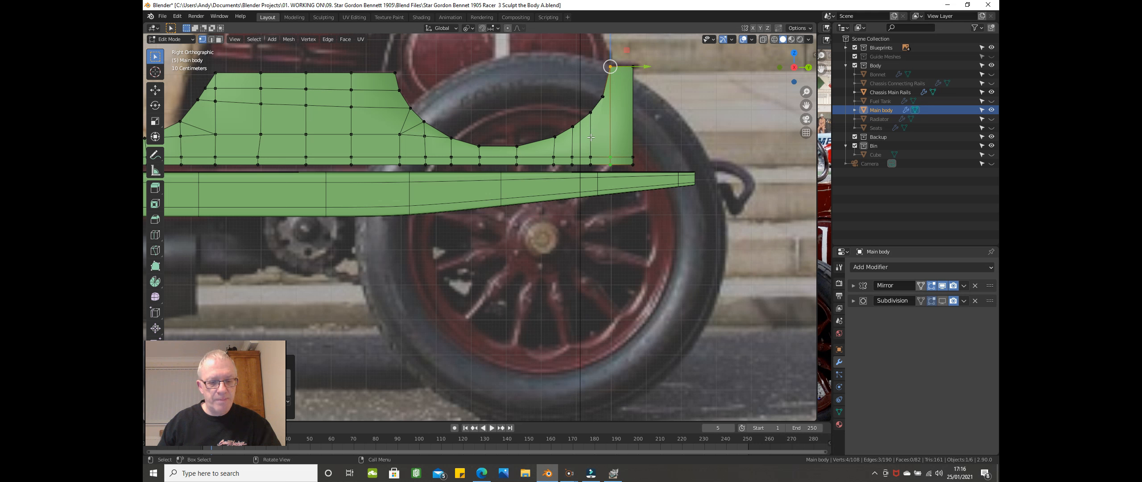
key("shift+z")
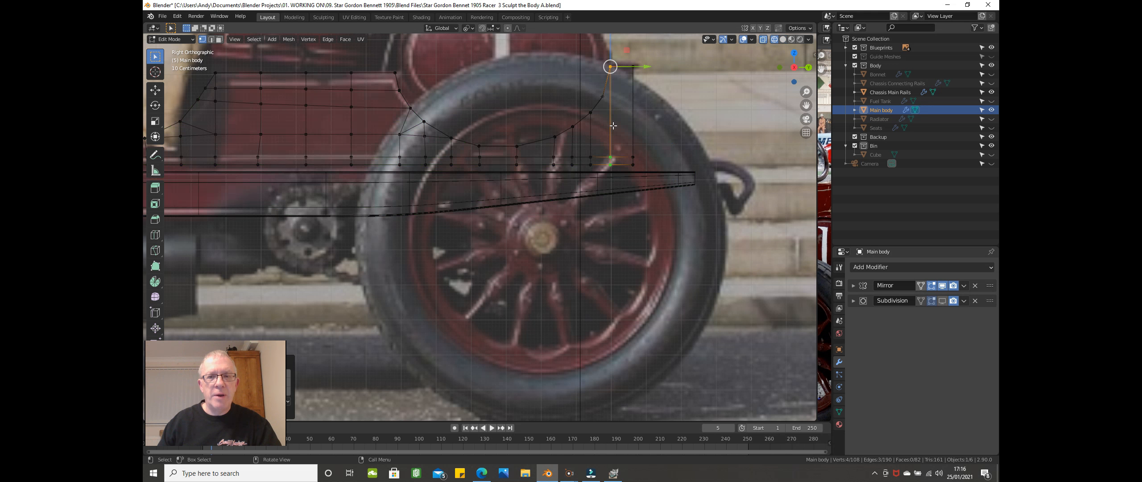
scroll(613, 126, "up", 2)
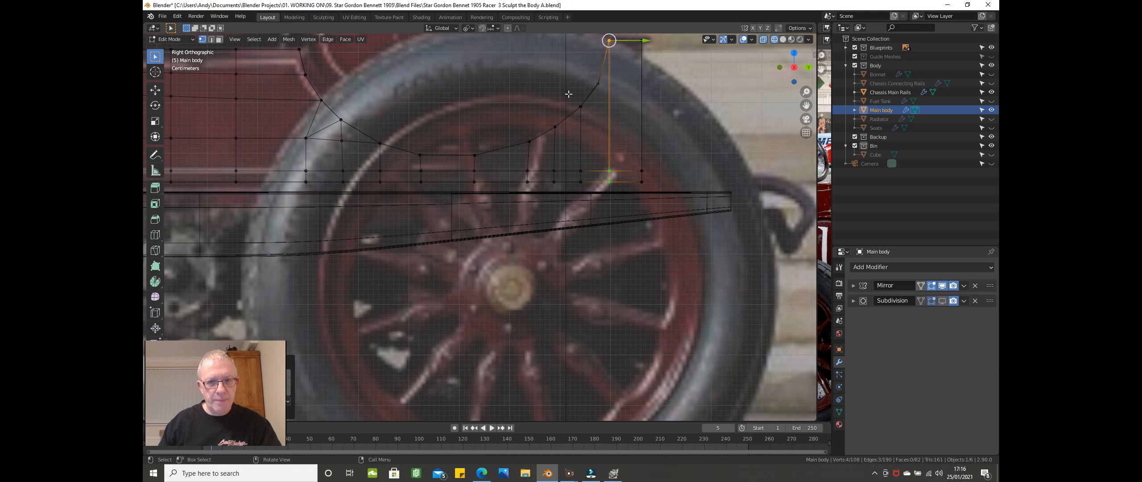
left_click(569, 94)
key("alt+a")
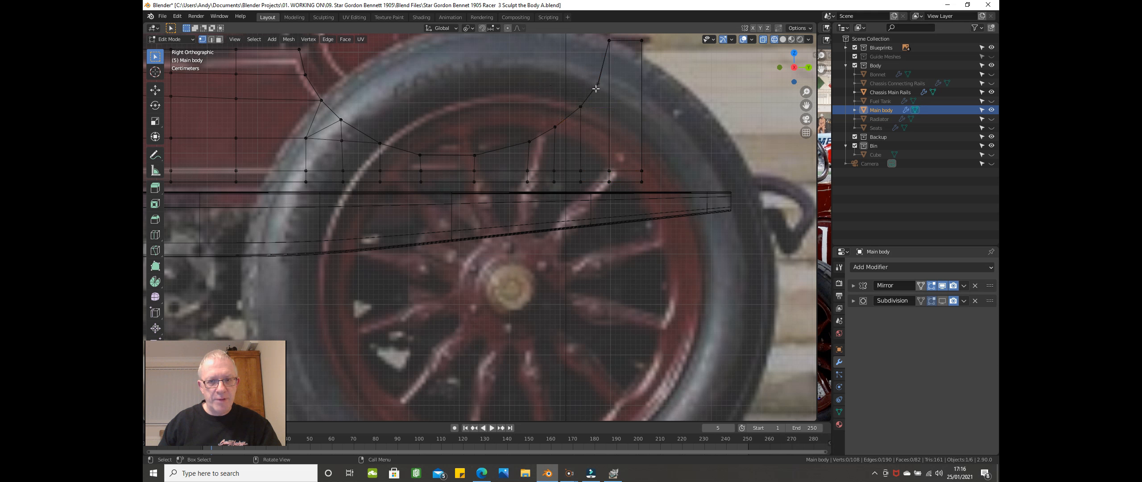
Step: Dissolve the vertical edges running from the recess curve to the body's lower edge, just forward of the straightened line
key("b")
left_click_drag(570, 80, 598, 201)
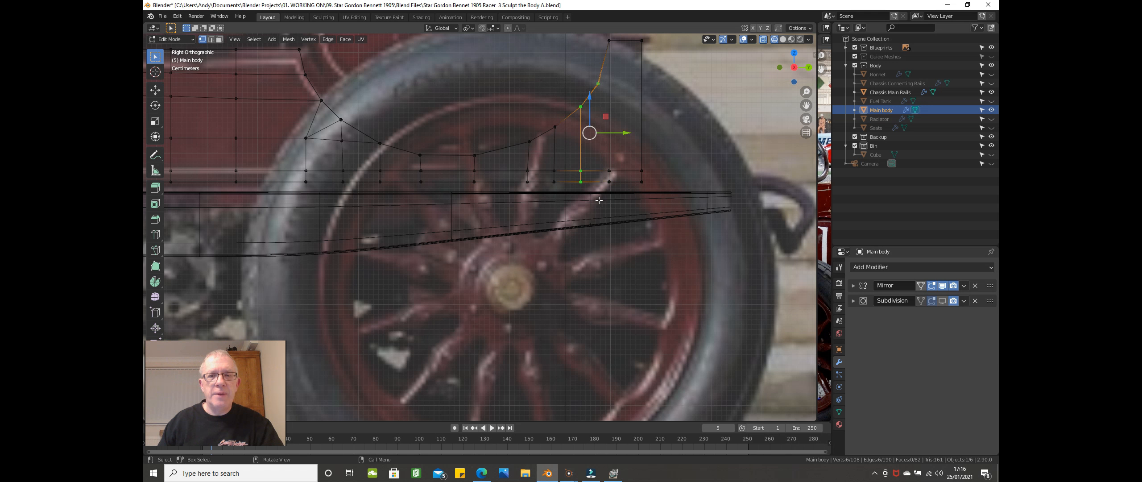
left_click(581, 108)
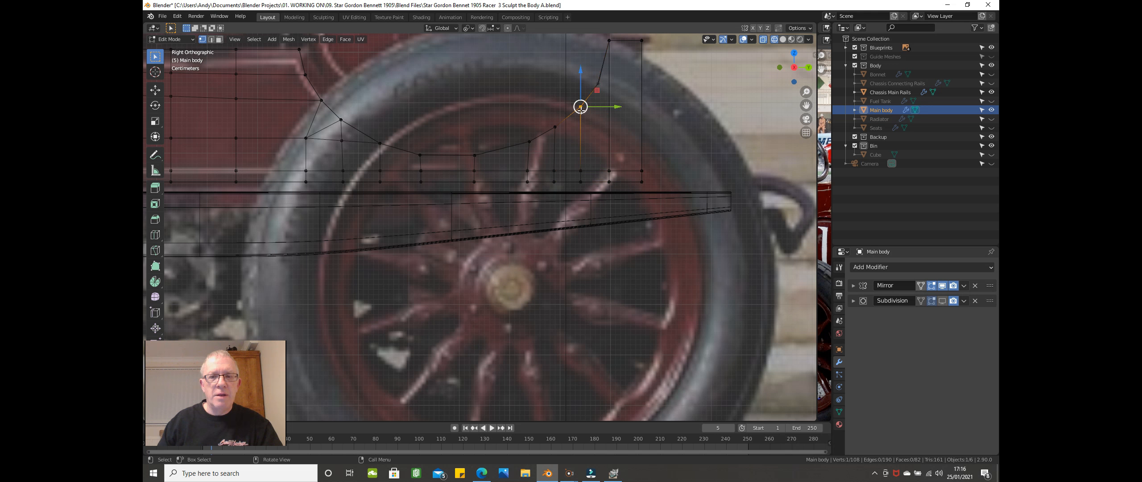
left_click(585, 187, "shift")
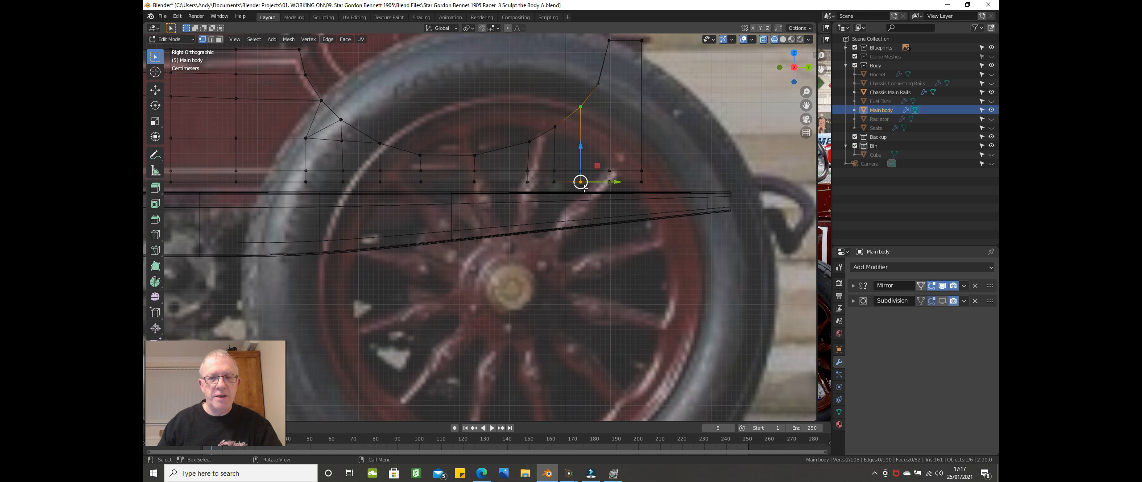
left_click(580, 107)
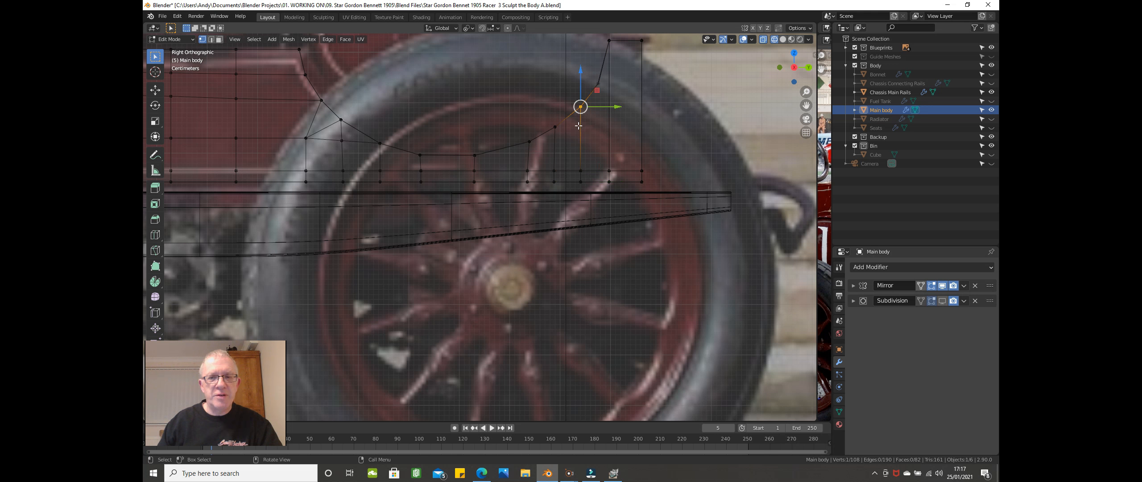
left_click(582, 182, "ctrl")
scroll(526, 208, "up", 1)
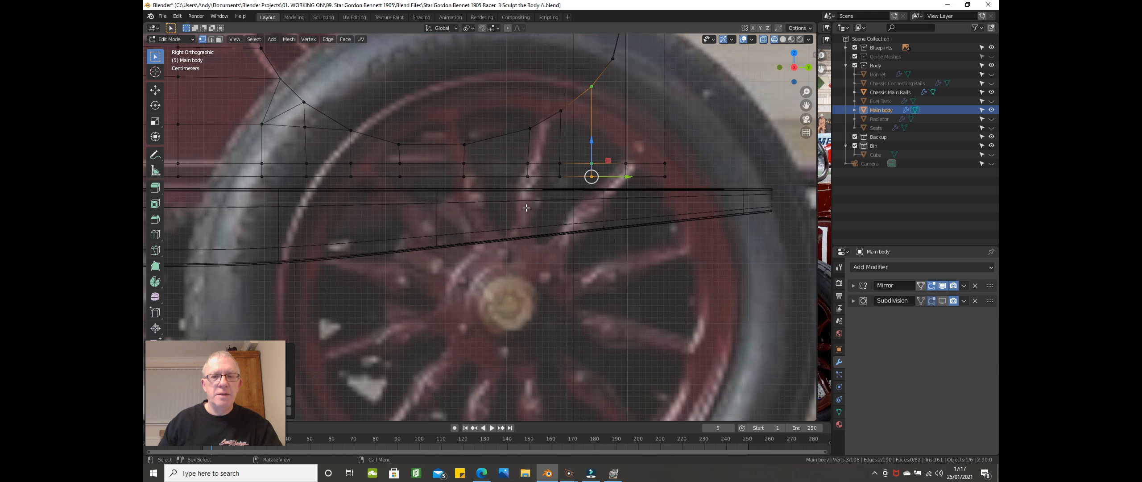
key("x")
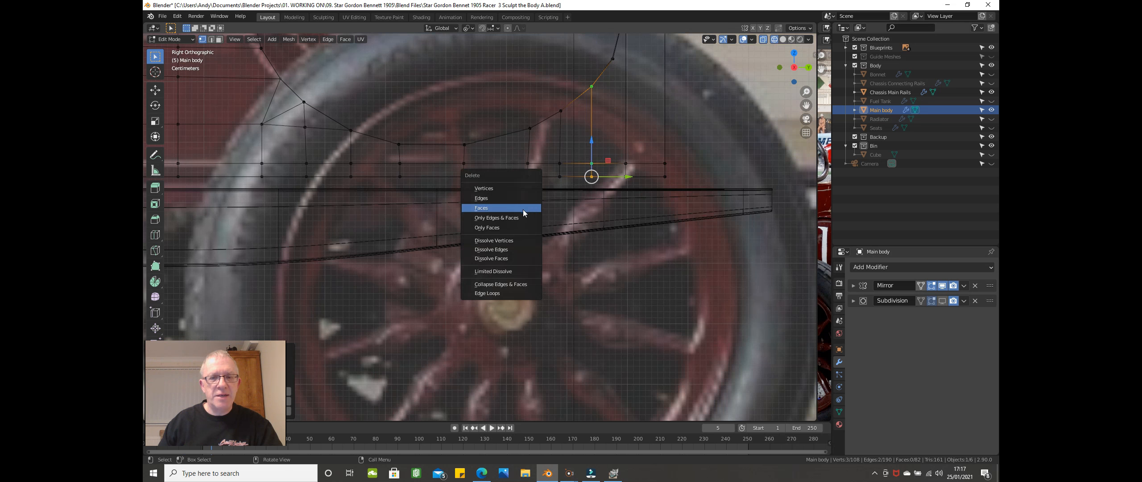
left_click(506, 249)
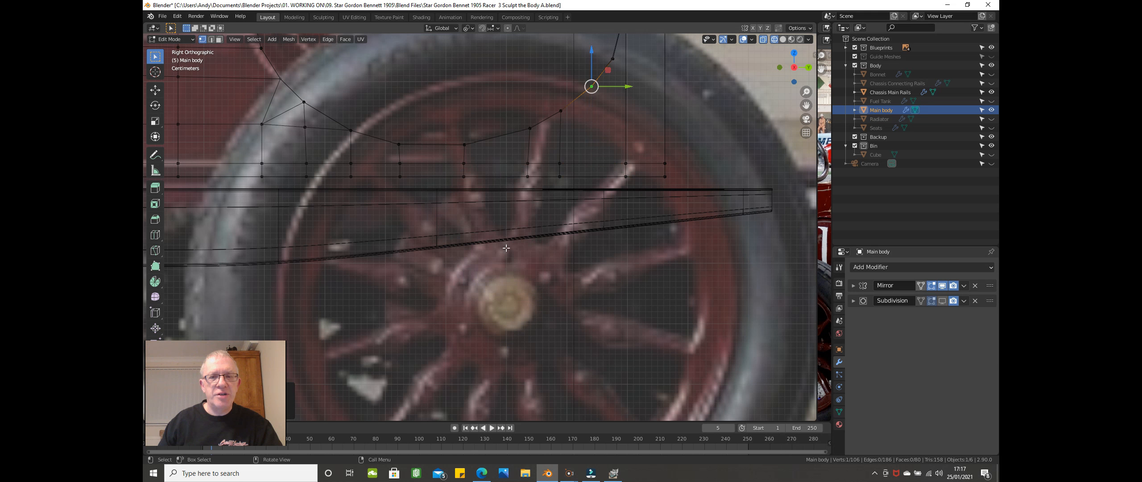
Step: Skip the adjacent vertical line and dissolve the edges of the one forward of it, below the recess curve
left_click(566, 125)
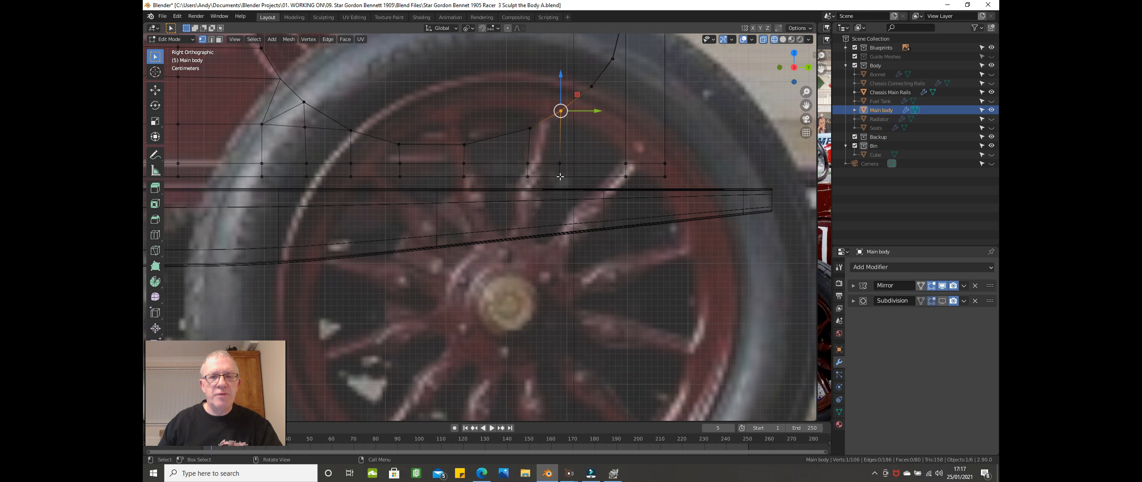
left_click(560, 181, "shift")
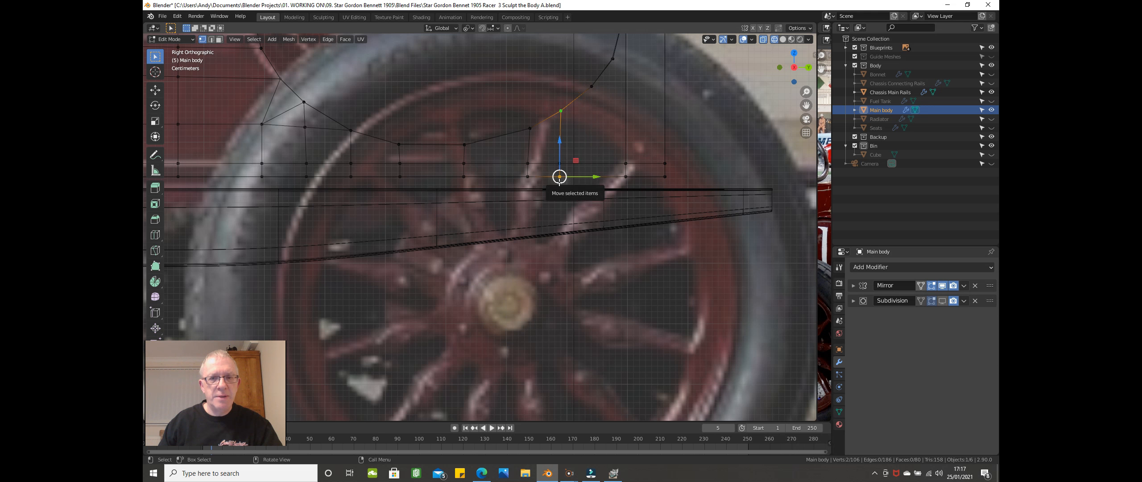
scroll(560, 181, "down", 2)
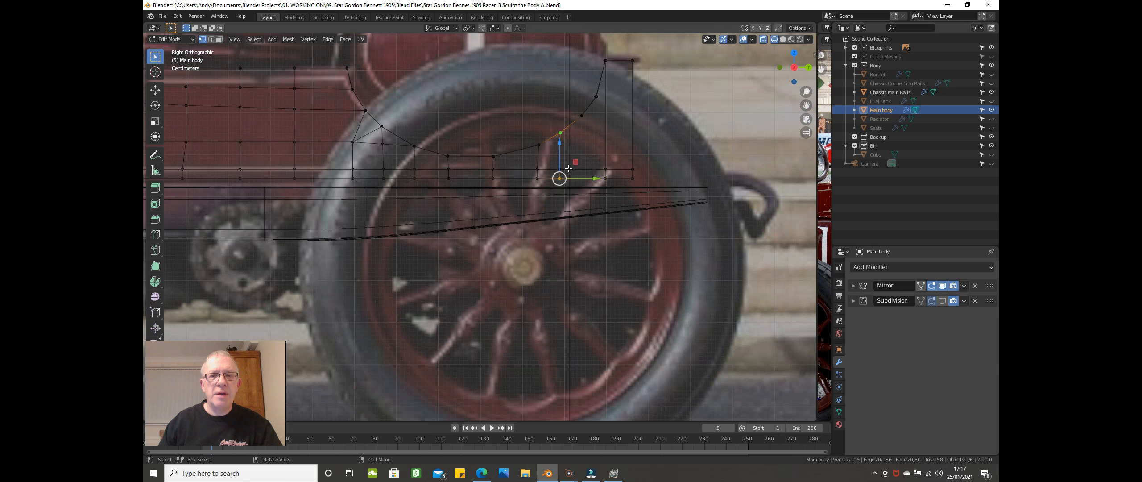
left_click(537, 146)
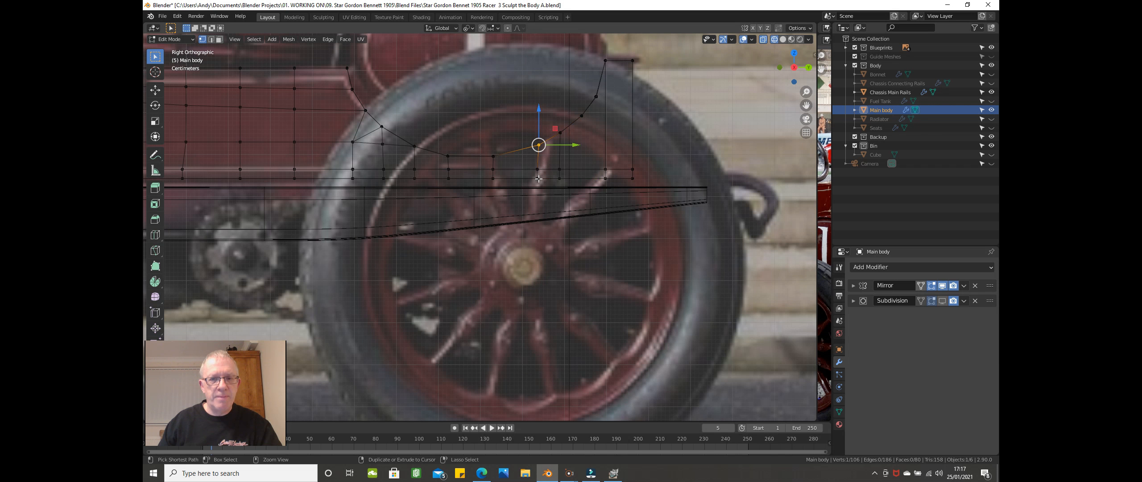
key("x")
left_click(537, 206)
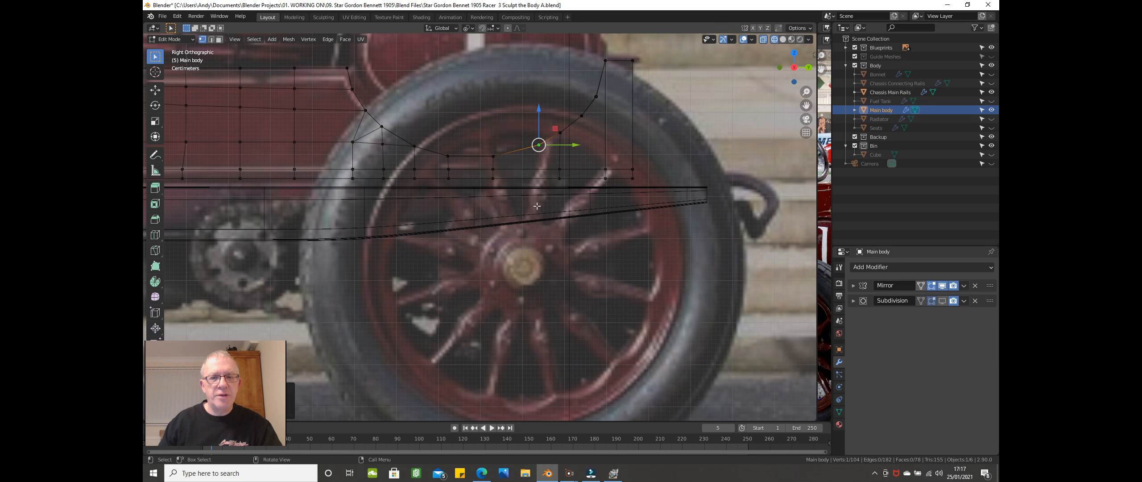
Step: Dissolve the vertical edges running from the front end of the recess curve's lowest section to the body's lower edge
left_click(449, 156)
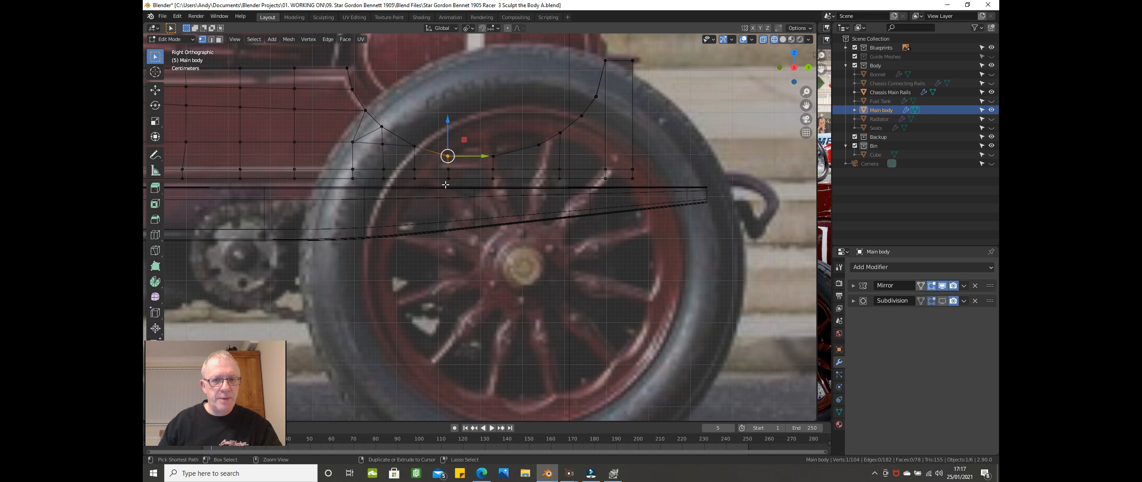
left_click(448, 179, "ctrl")
key("m")
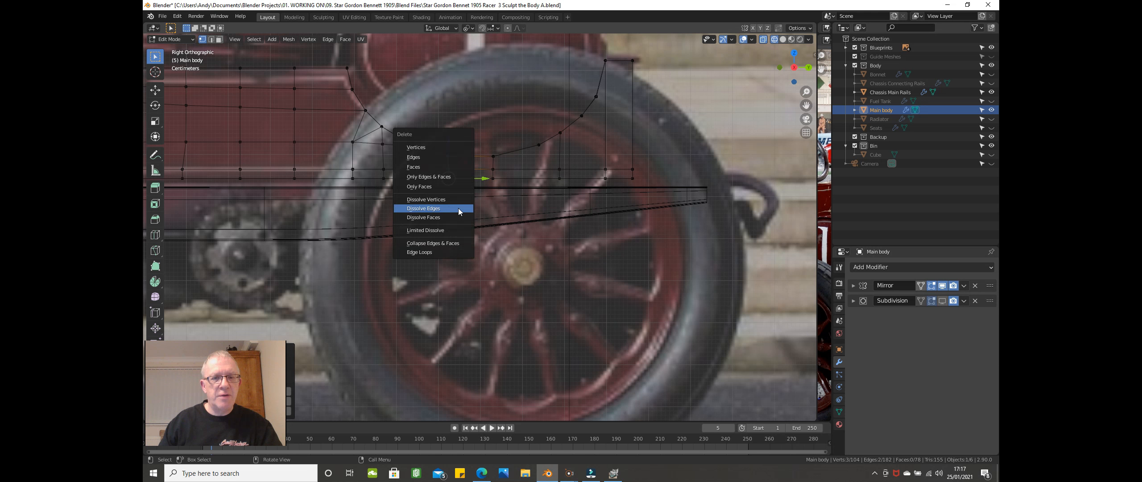
left_click(458, 207)
Step: Skip the adjacent vertical line and dissolve the edges of the one forward of it, from the curve's front slope to the lower edge
scroll(429, 172, "up", 1)
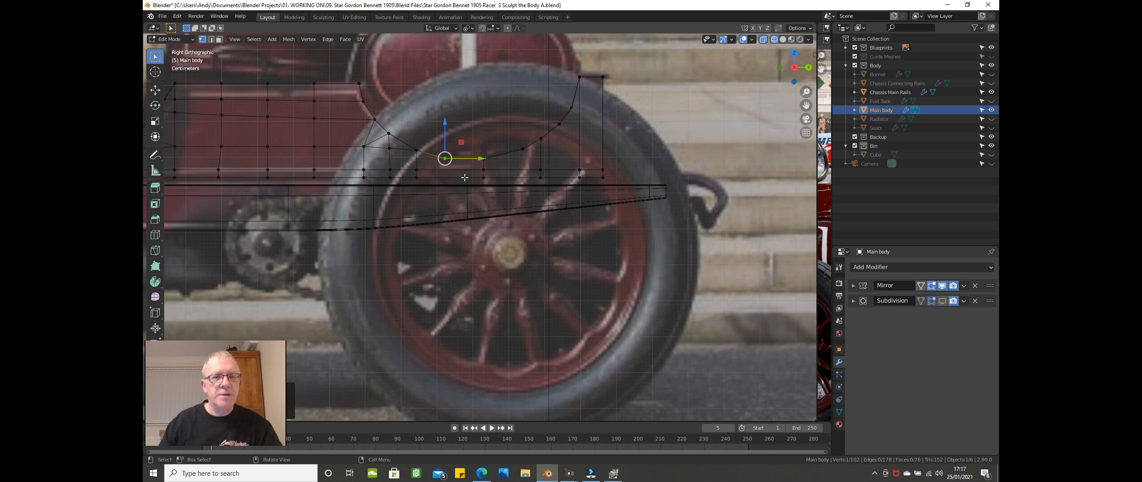
scroll(426, 171, "up", 1)
middle_click_drag(426, 170, 475, 177, "shift")
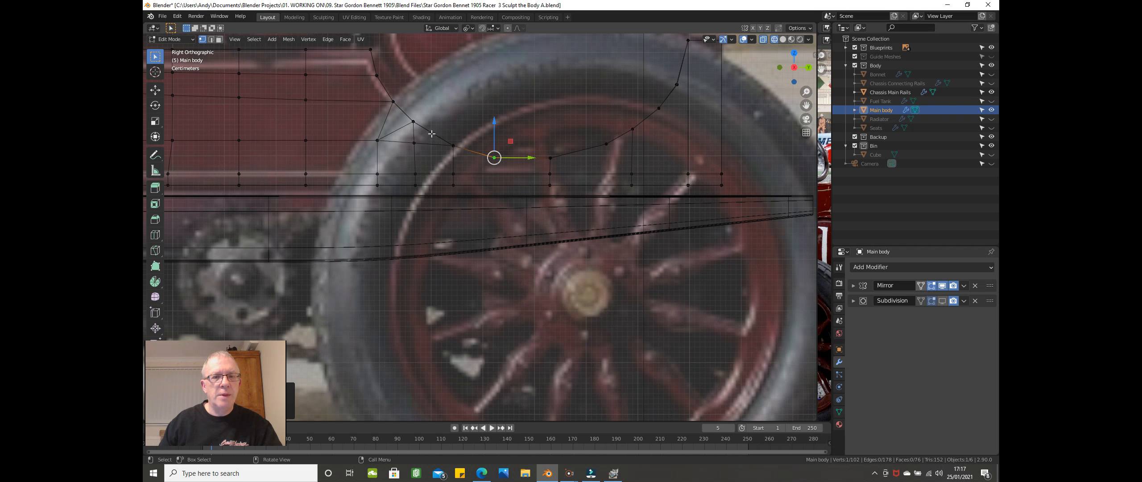
left_click(414, 141)
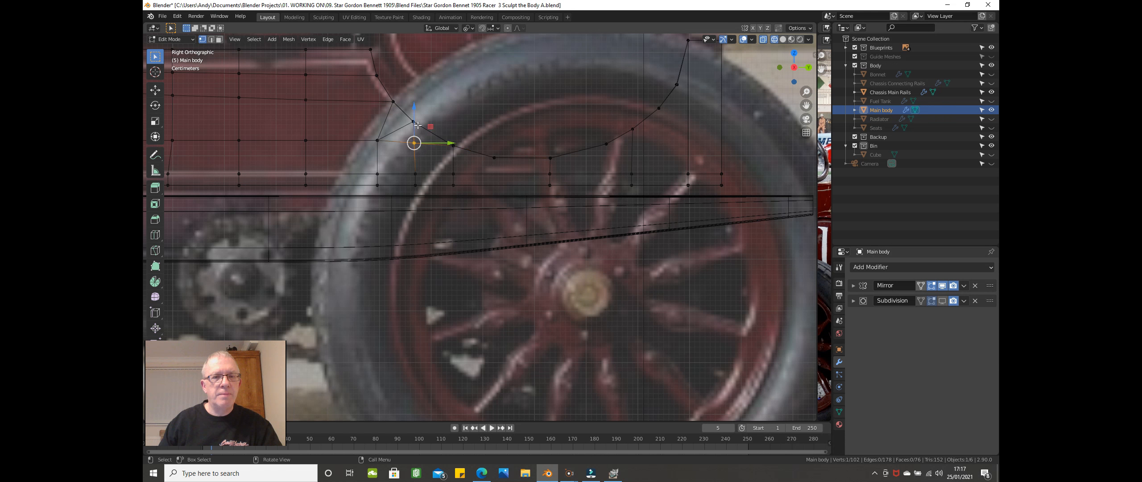
left_click_drag(408, 120, 421, 148)
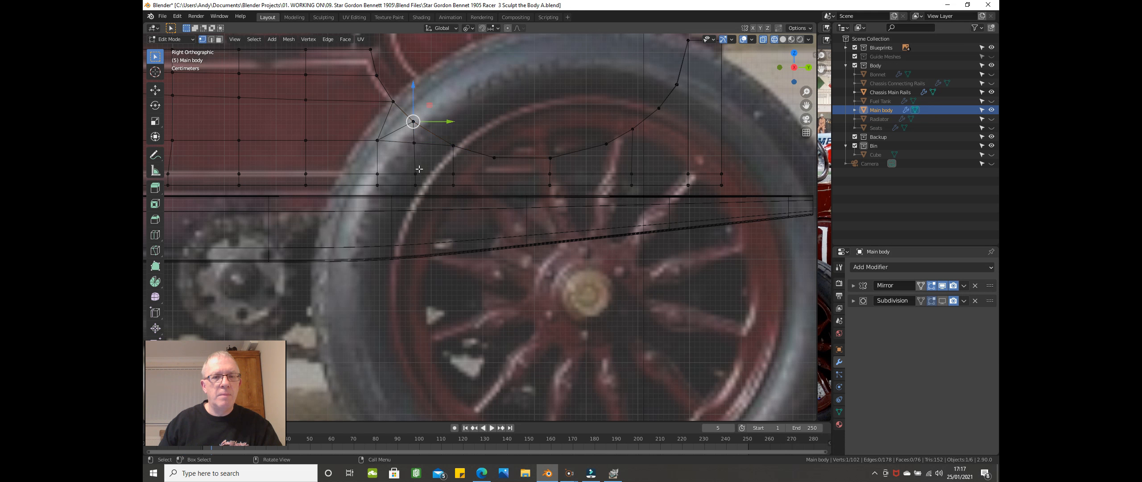
key("ctrl+z")
left_click(414, 129)
left_click(416, 183, "ctrl")
key("x")
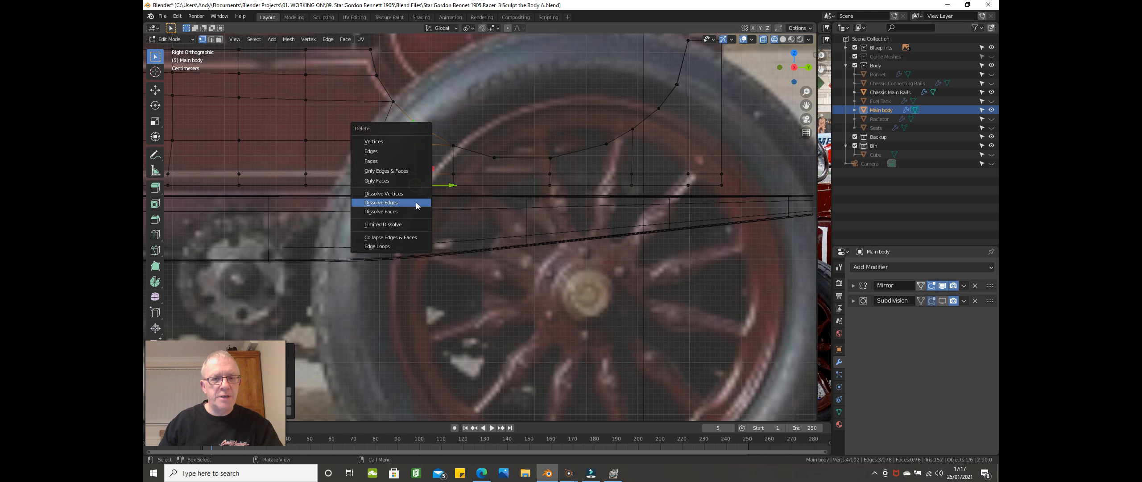
left_click(416, 202)
Step: In top orthographic view, select the centre-line vertices across the fuel tank area and delete them to remove the faces between the body sides
scroll(425, 185, "down", 2)
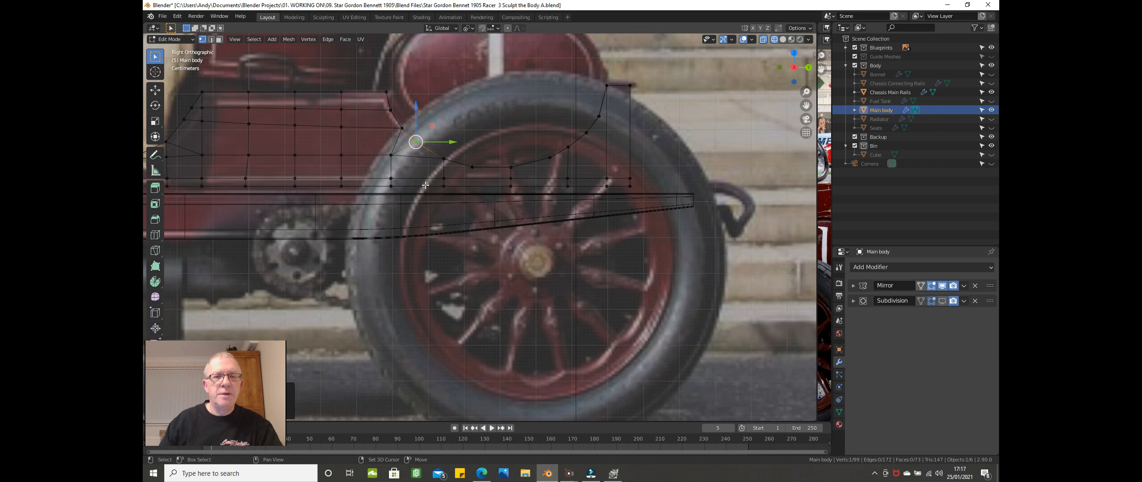
middle_click_drag(425, 185, 484, 150, "shift")
scroll(484, 151, "up", 2)
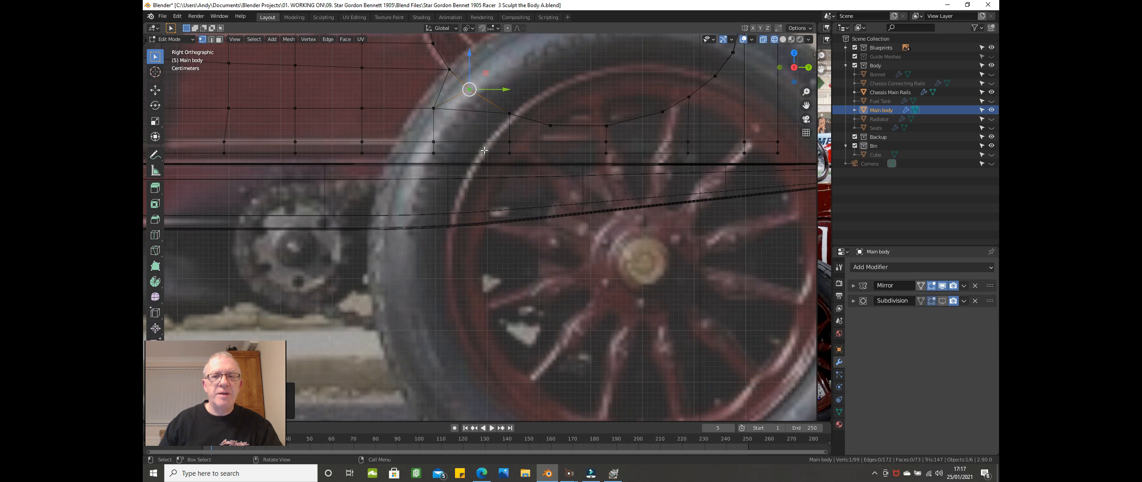
scroll(536, 151, "down", 2)
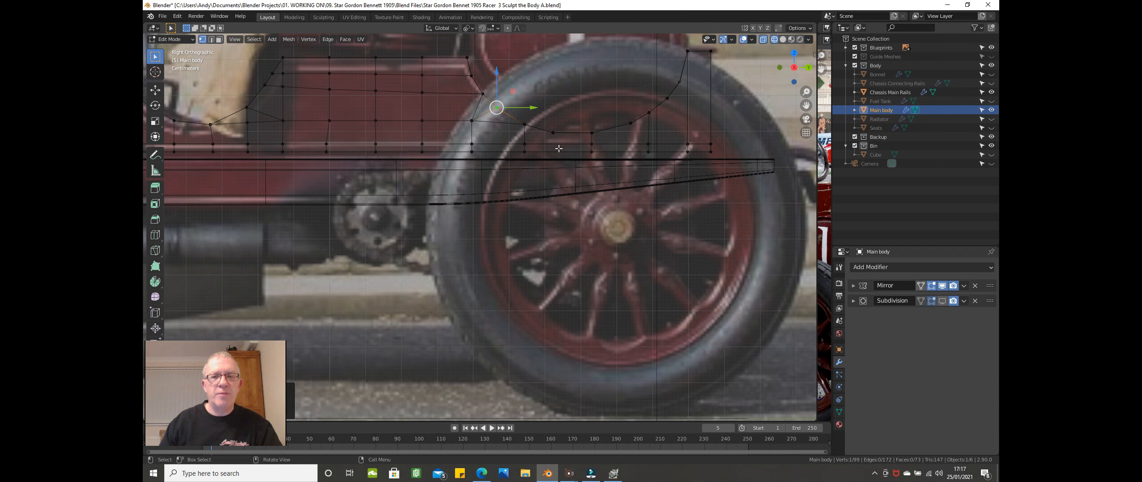
scroll(546, 136, "down", 1)
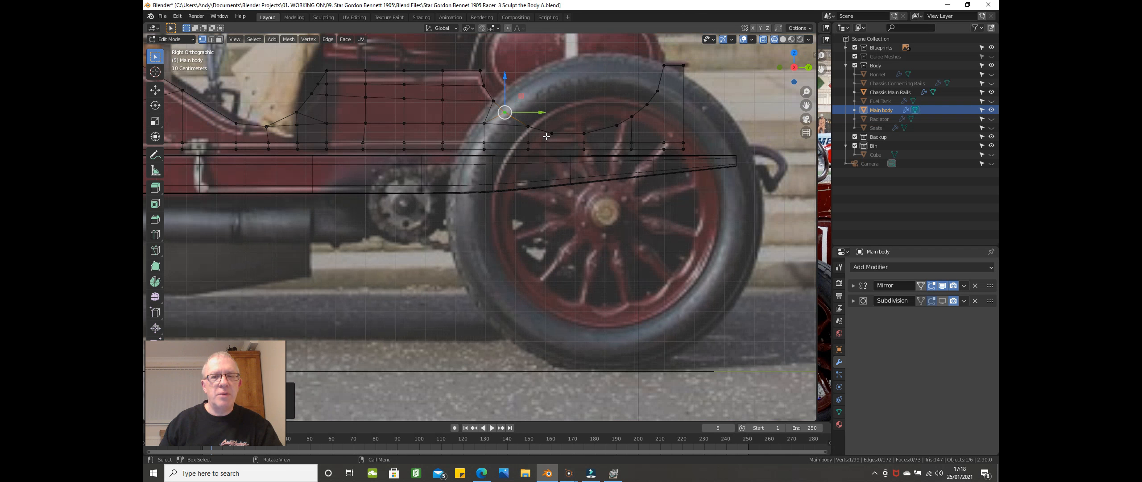
scroll(546, 136, "down", 1)
middle_click_drag(546, 136, 539, 177)
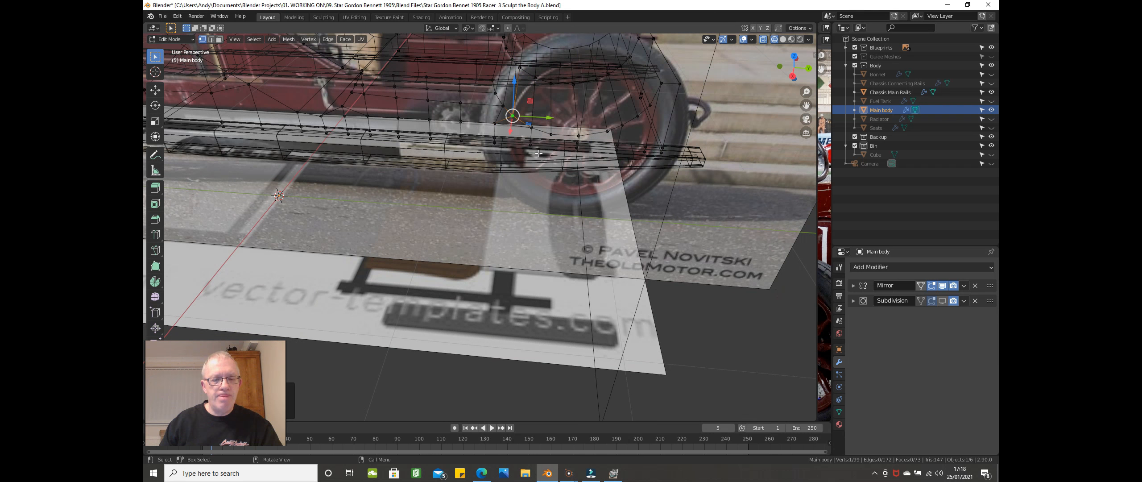
key("KP_7")
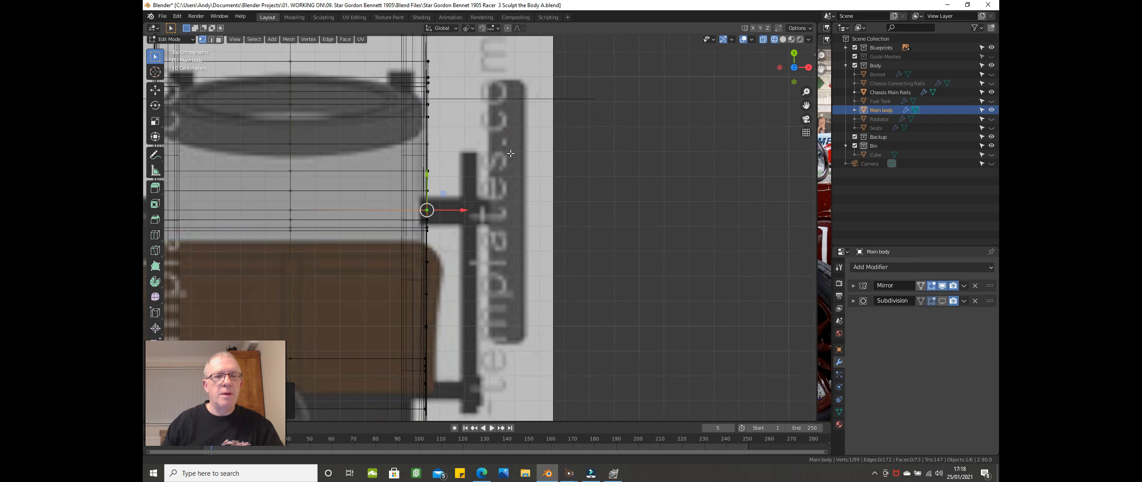
left_click(371, 98)
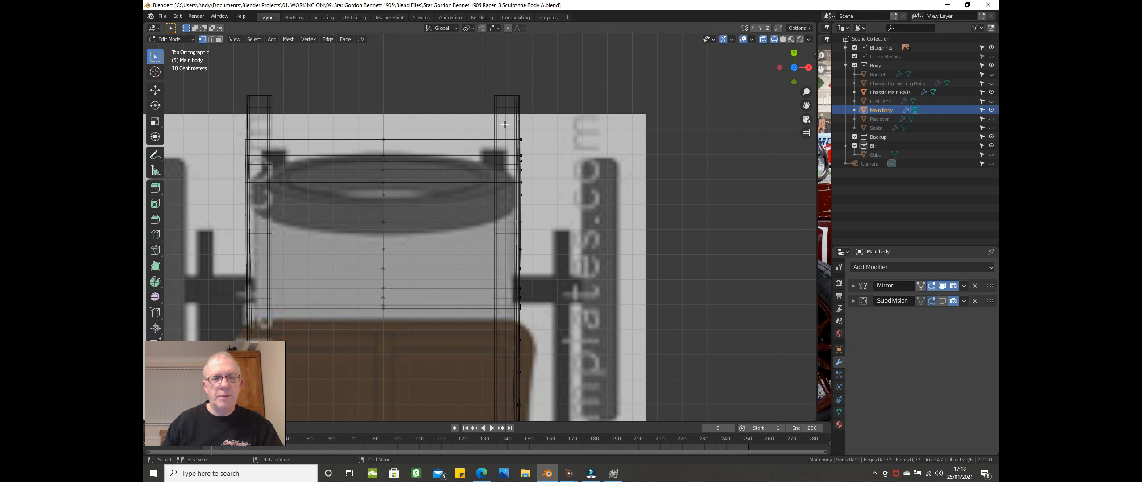
left_click_drag(345, 82, 402, 339)
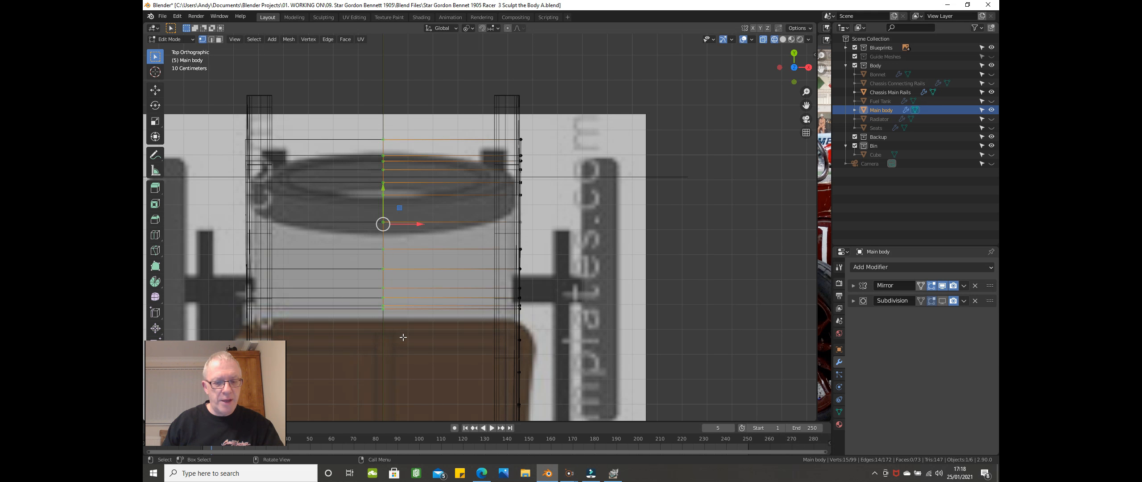
key("x")
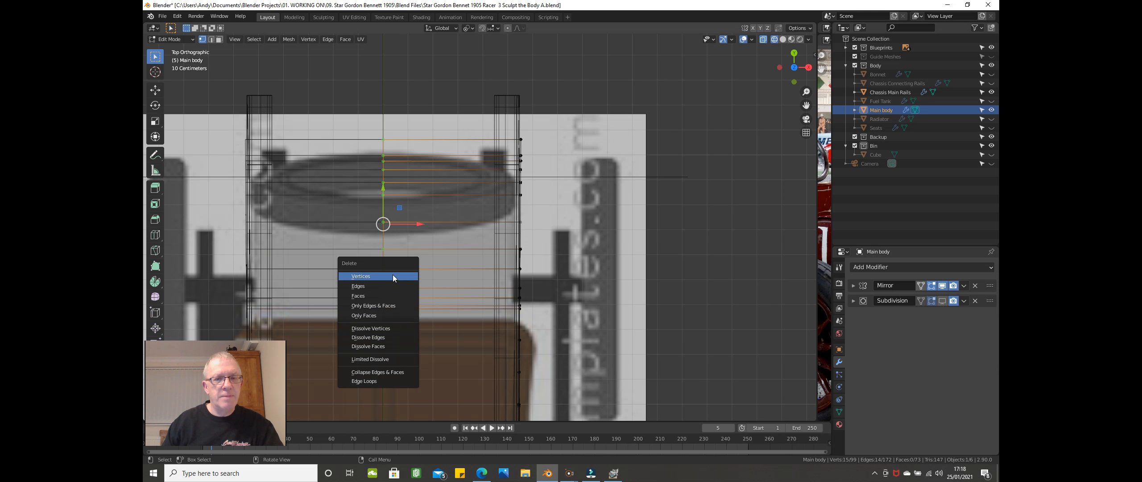
left_click(393, 278)
Step: Display the body in solid shading and delete the two centre vertices of the narrow strip crossing between the body sides
scroll(438, 281, "down", 3)
key("z")
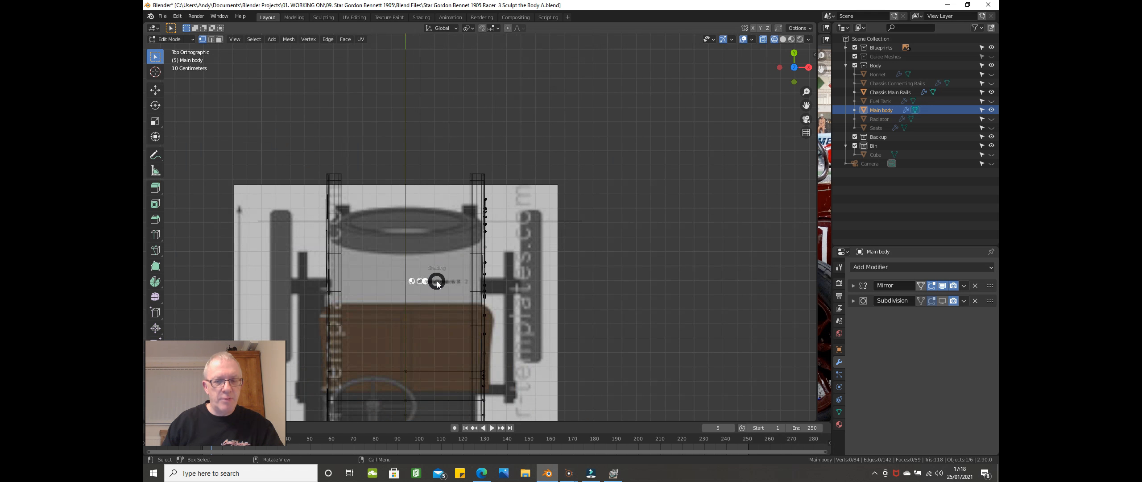
left_click(500, 284)
mouse_move(500, 284)
middle_mouse_down()
mouse_move(441, 248)
mouse_move(377, 238)
mouse_move(448, 226)
middle_mouse_up()
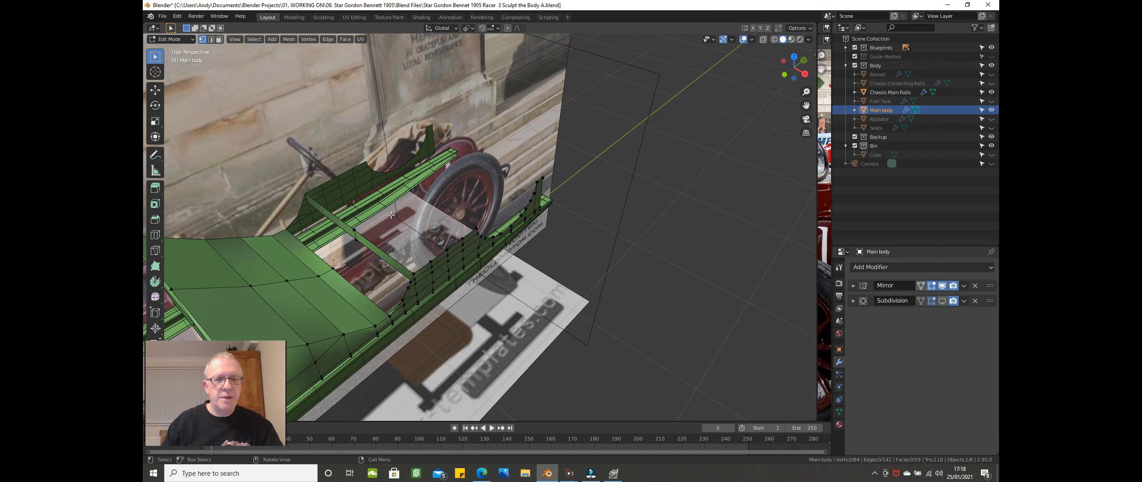
left_click(354, 229)
left_click(356, 248, "shift")
key("x")
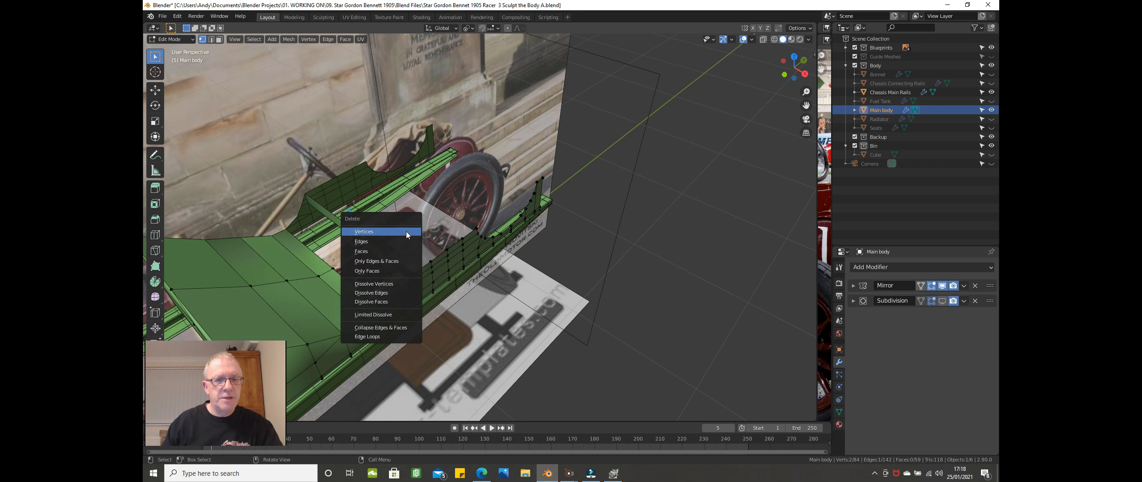
left_click(406, 231)
Step: Delete the five centre-line vertices along the wide panel joining the body sides ahead of the seat area
middle_click_drag(406, 231, 258, 232)
scroll(231, 247, "down", 2)
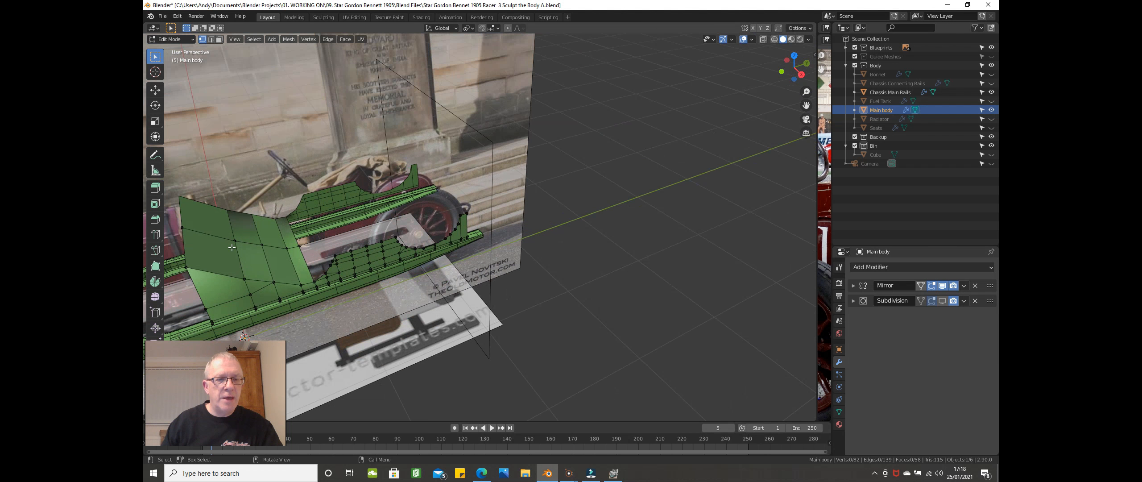
left_click(191, 232)
scroll(191, 232, "down", 1)
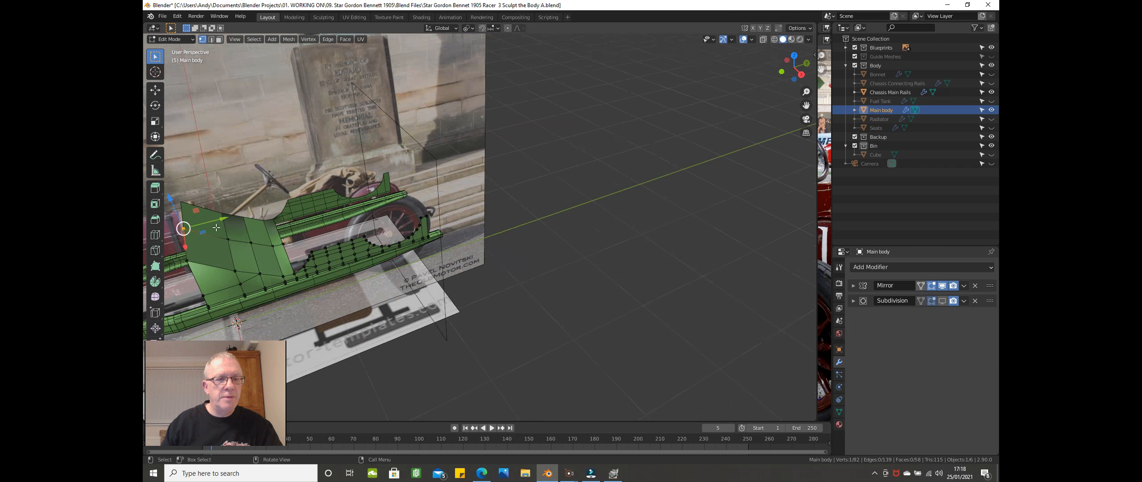
left_click(283, 244, "shift")
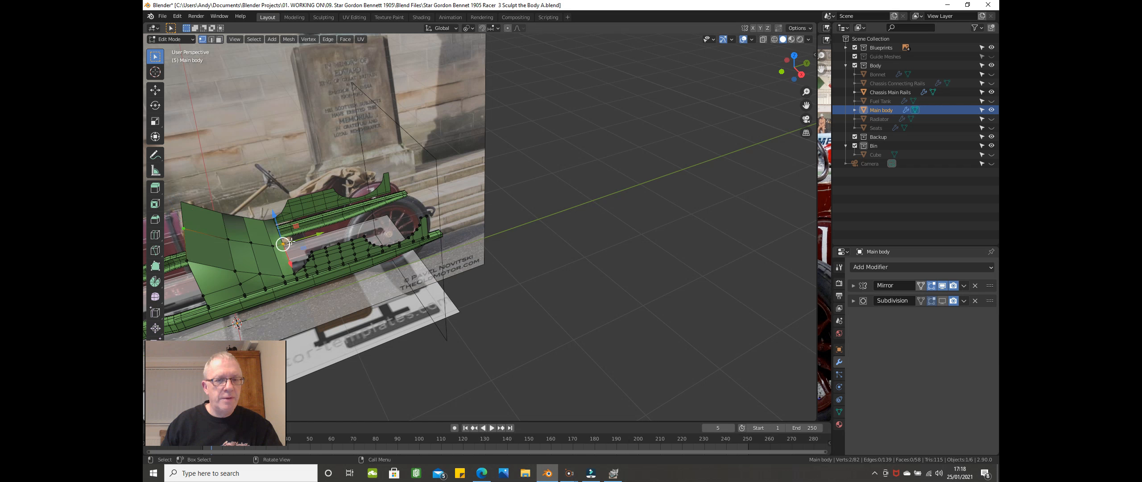
left_click(228, 240, "shift")
left_click(251, 242, "shift")
left_click(272, 246, "shift")
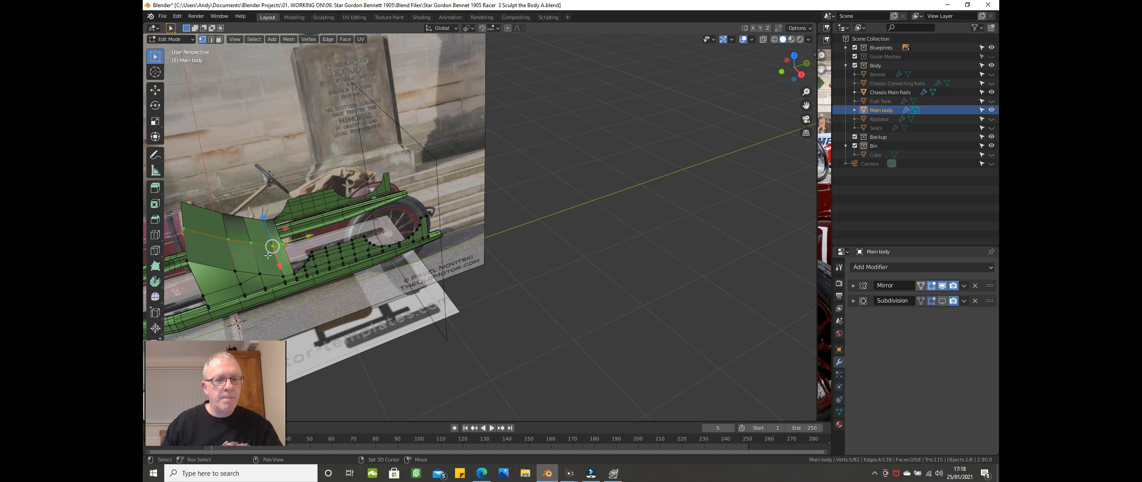
key("x")
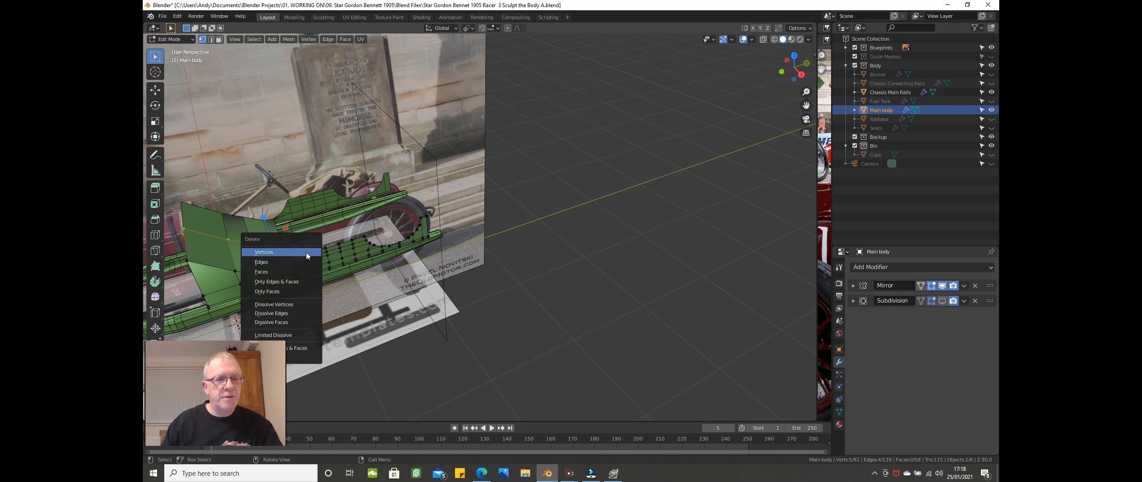
left_click(306, 252)
Step: Flatten the upper edge of the remaining cross panel by scaling its centre and outer vertices to 0 along Z, with the outer vertex active
middle_click_drag(330, 261, 245, 267)
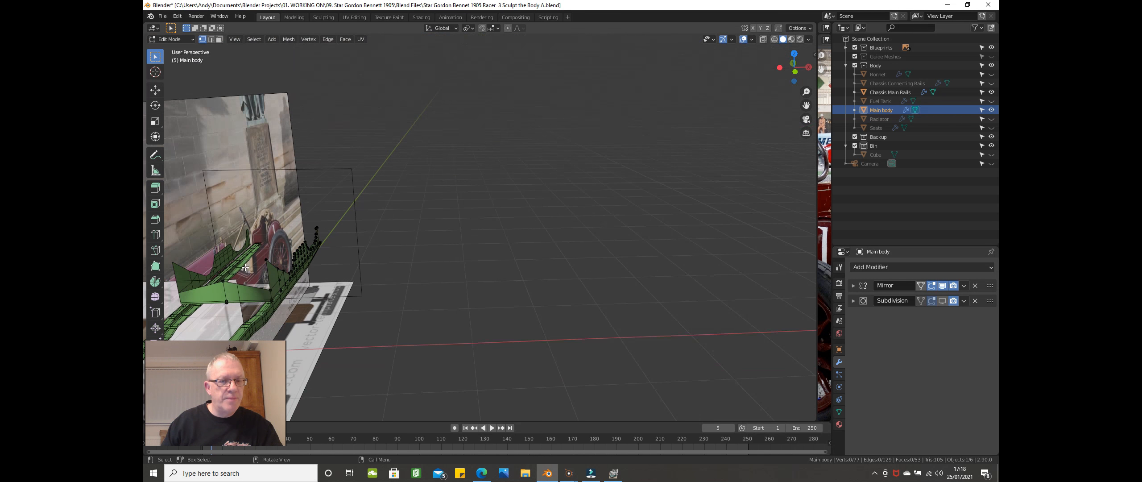
left_click(222, 275)
scroll(248, 277, "up", 3)
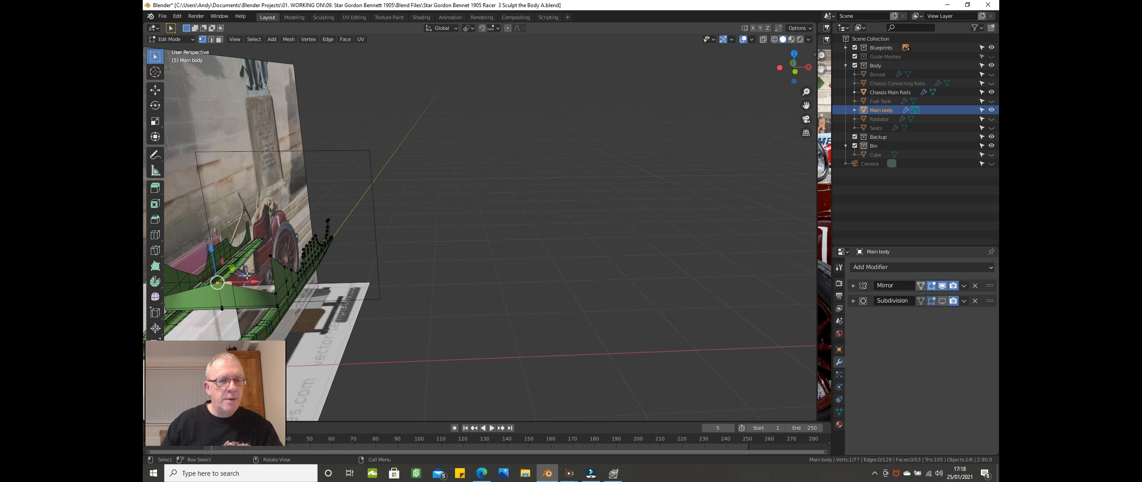
scroll(255, 278, "up", 2)
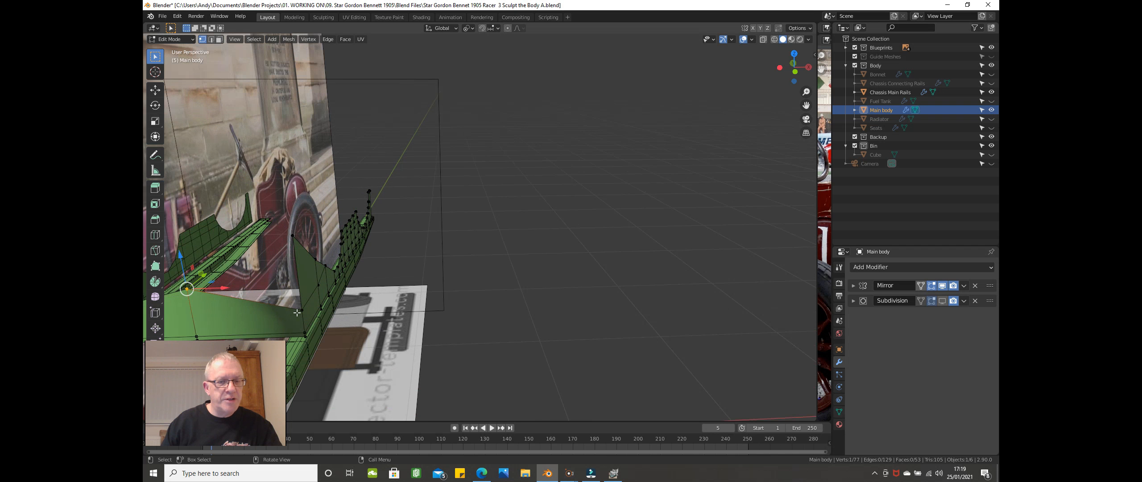
left_click(300, 310, "shift")
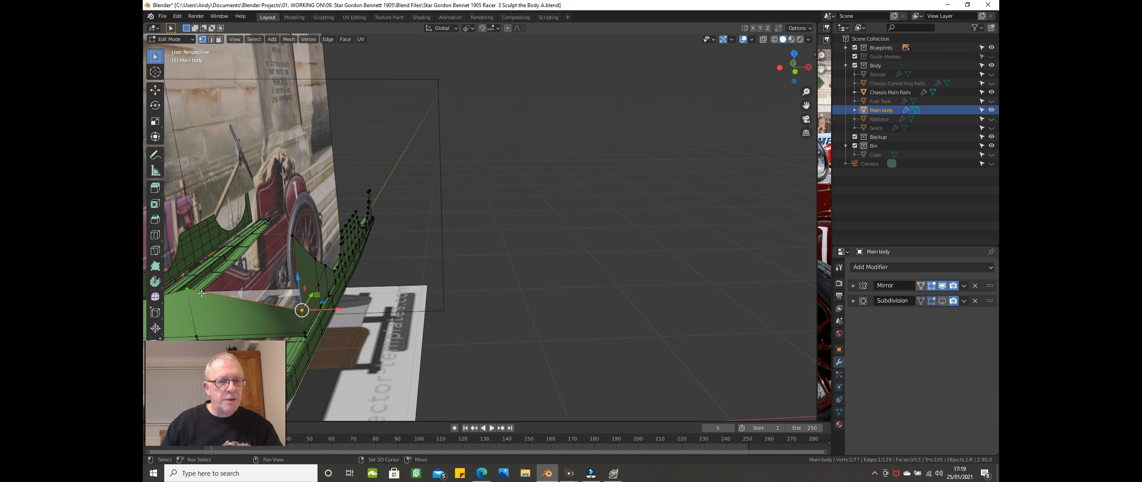
left_click(188, 292, "shift")
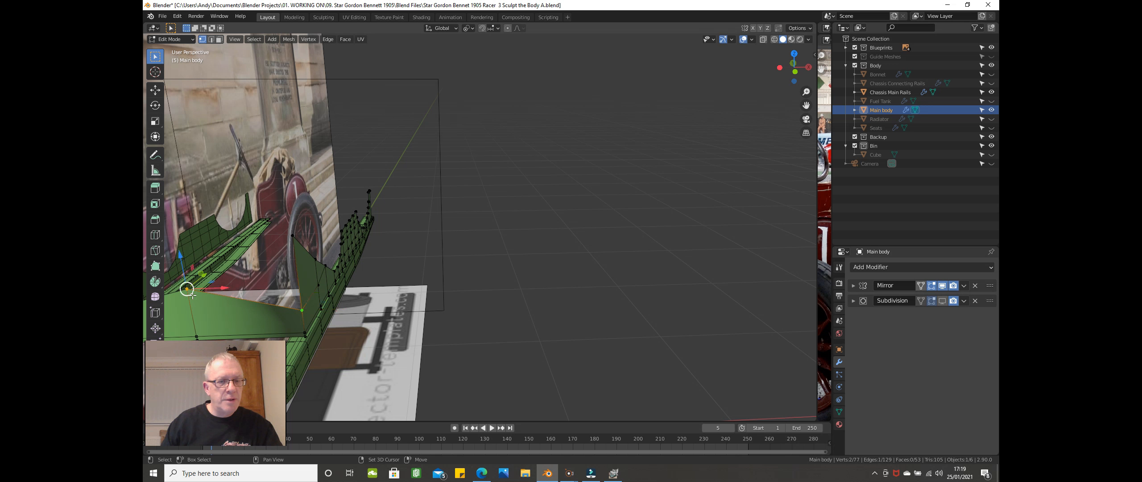
left_click(293, 319, "shift")
left_click(302, 310, "shift")
key("g")
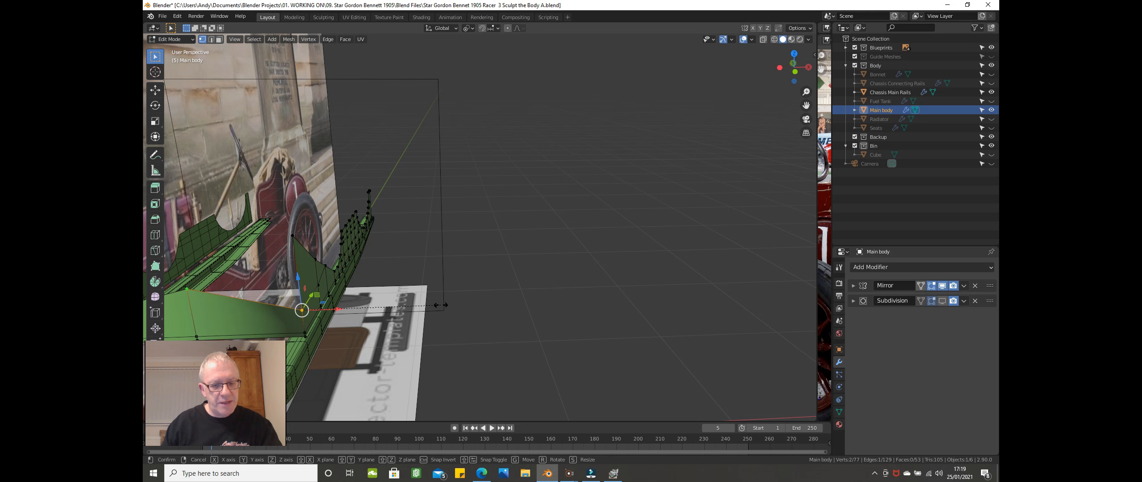
key("z")
key("0")
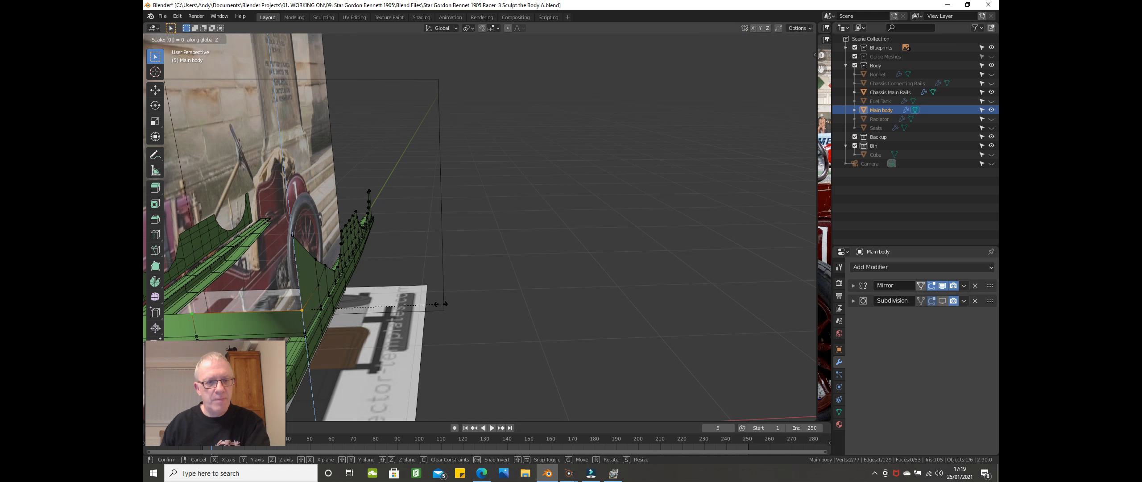
key("Return")
middle_click_drag(435, 305, 372, 317)
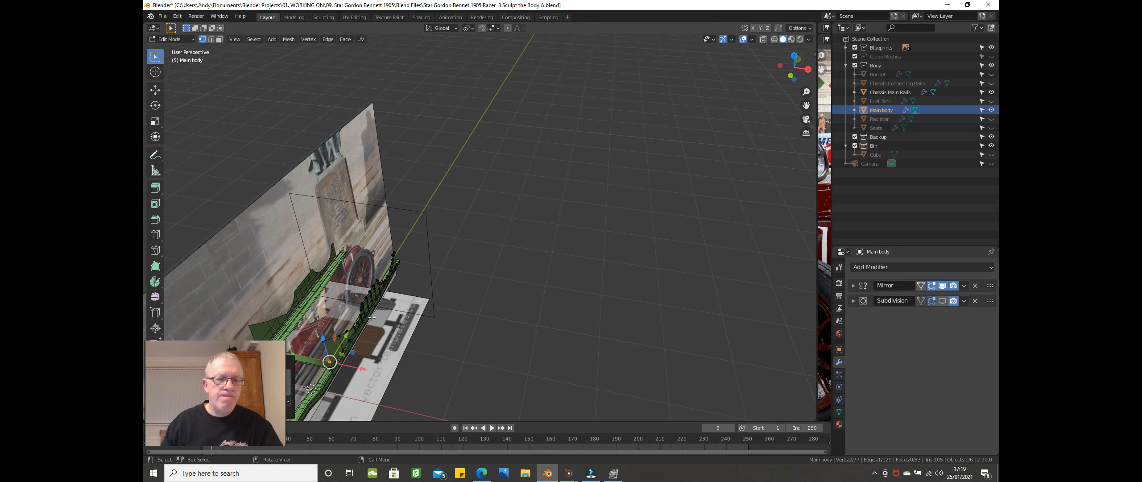
scroll(371, 309, "down", 2)
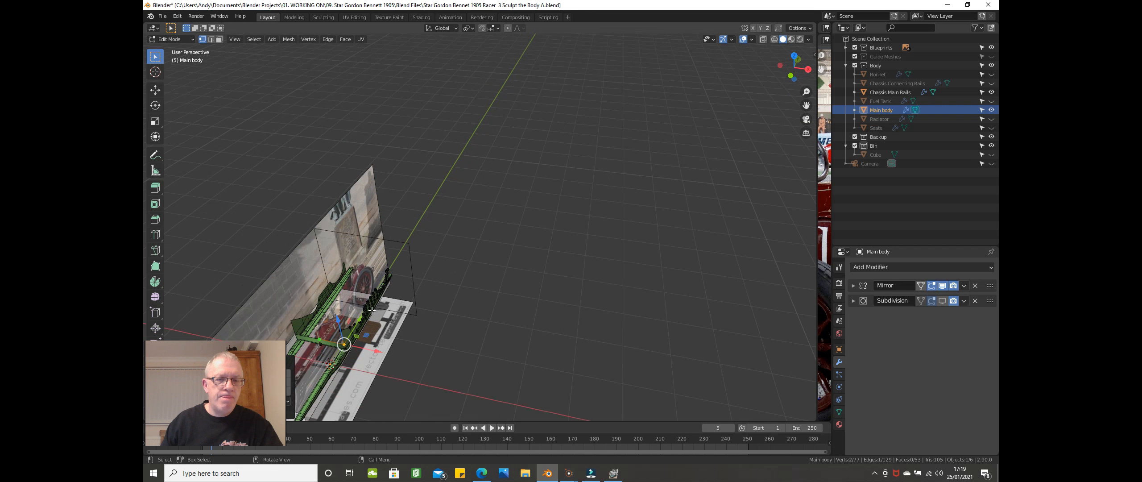
scroll(370, 308, "up", 3)
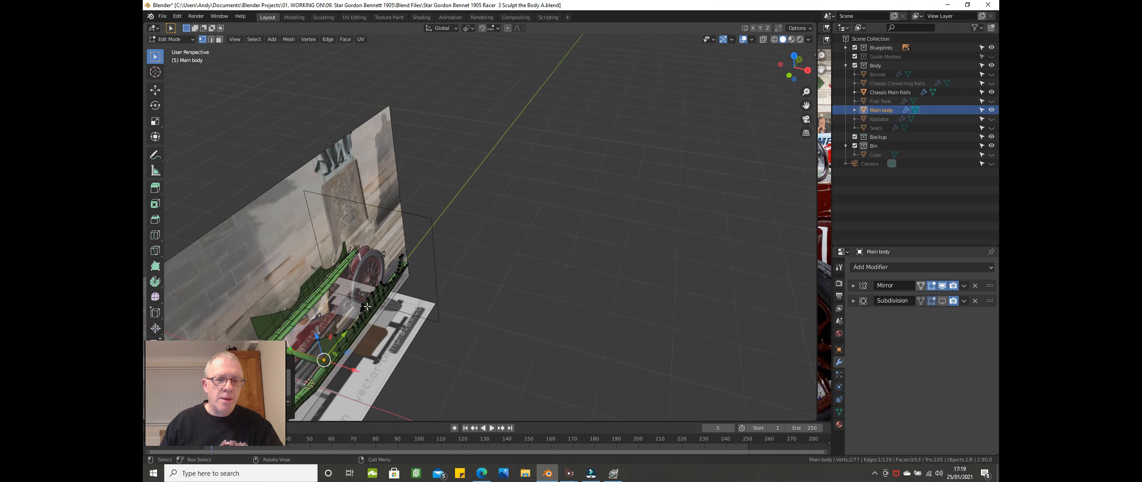
scroll(367, 306, "up", 5)
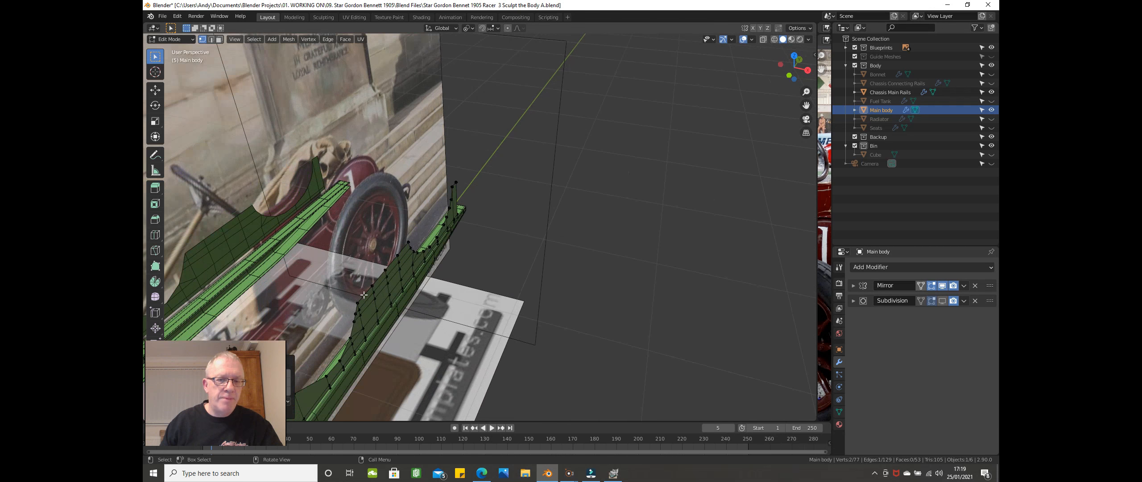
Step: Select the entire main body mesh and clean up duplicate vertices with Merge by Distance
left_click(364, 295, "alt")
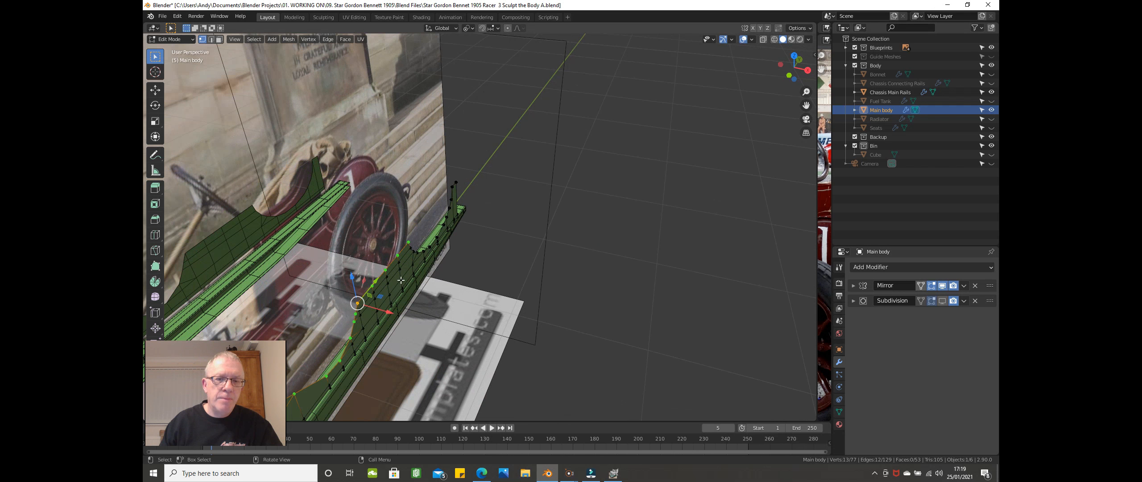
scroll(401, 280, "down", 5)
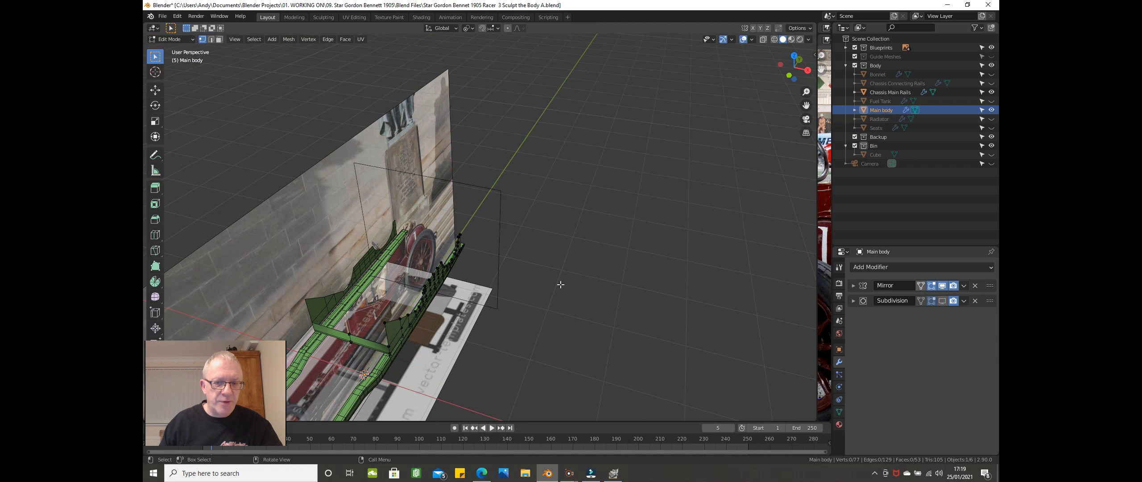
key("a")
middle_click_drag(560, 284, 513, 250)
scroll(415, 225, "up", 4)
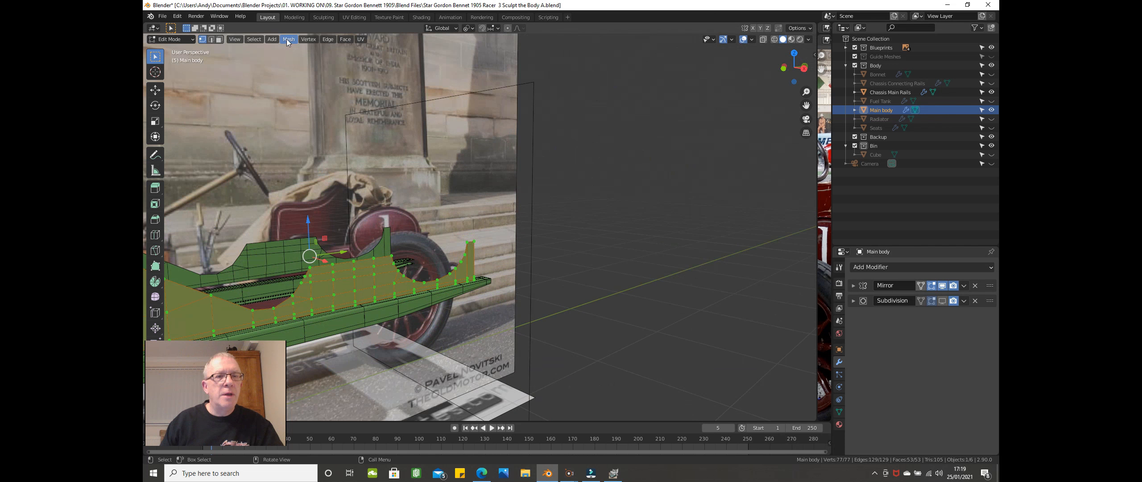
left_click(286, 39)
mouse_move(308, 248)
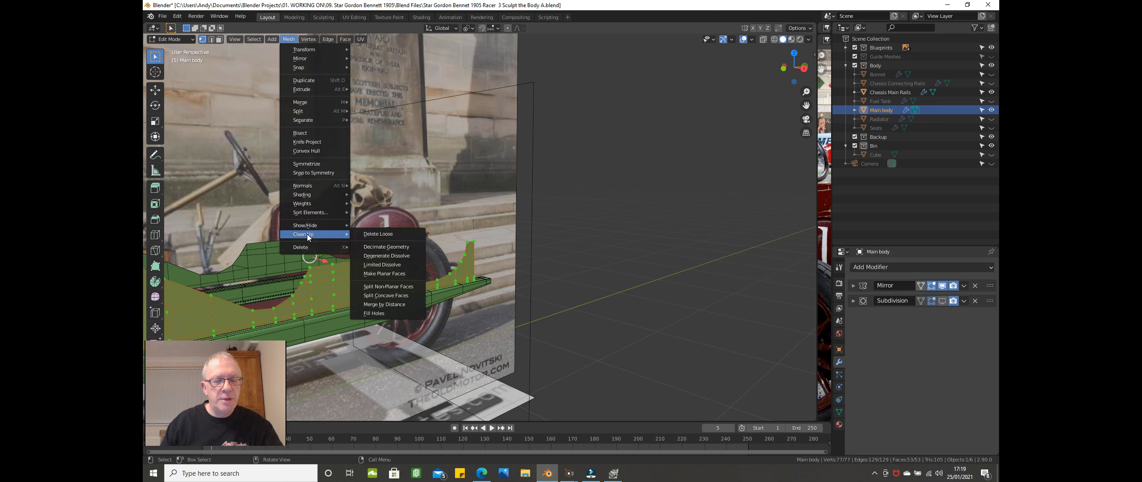
left_click(377, 303)
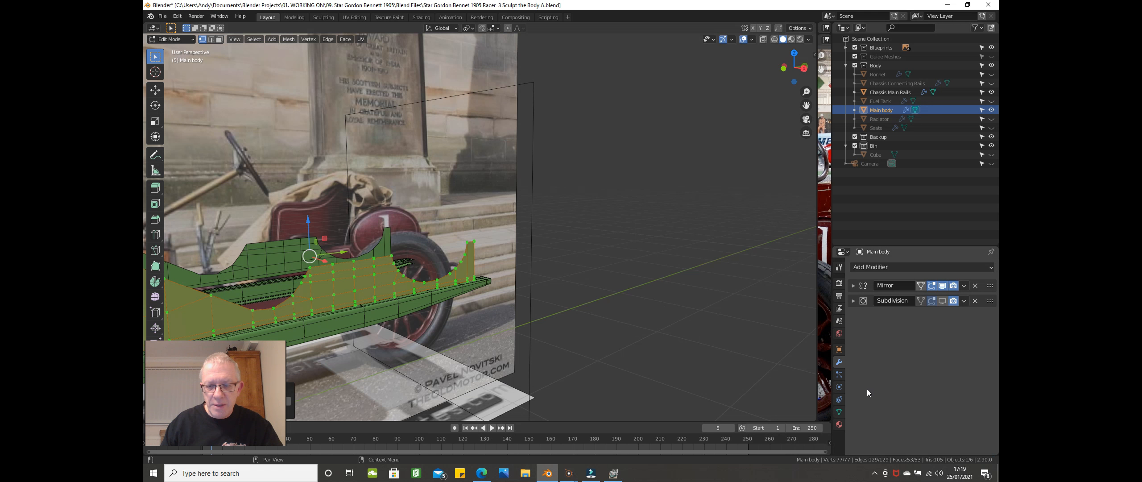
left_click(767, 468)
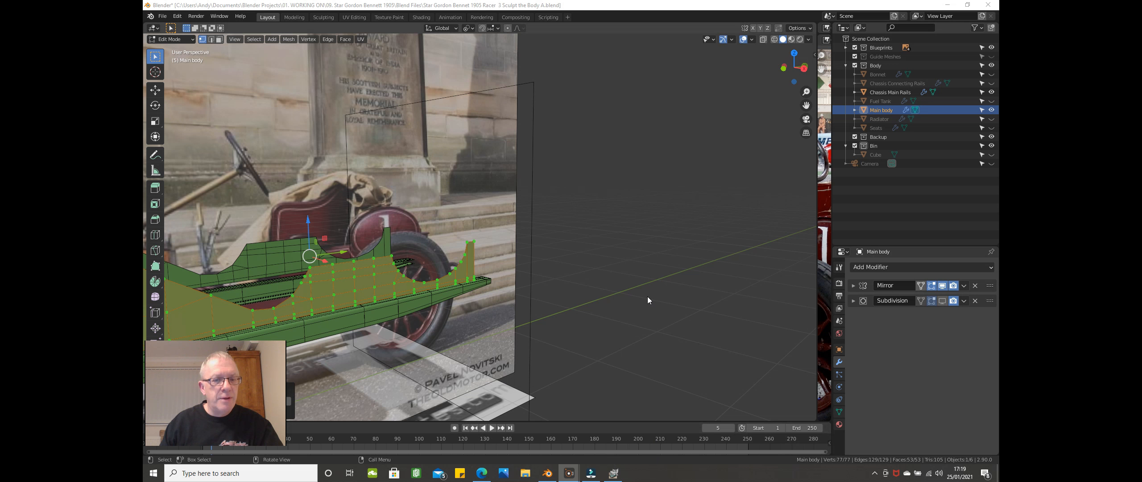
Step: Select the body side's complete upper edge, from the front end through the wheel-arch curve to the outer corner of the rear post
scroll(596, 318, "down", 3)
middle_click_drag(598, 316, 522, 359)
scroll(518, 345, "up", 2)
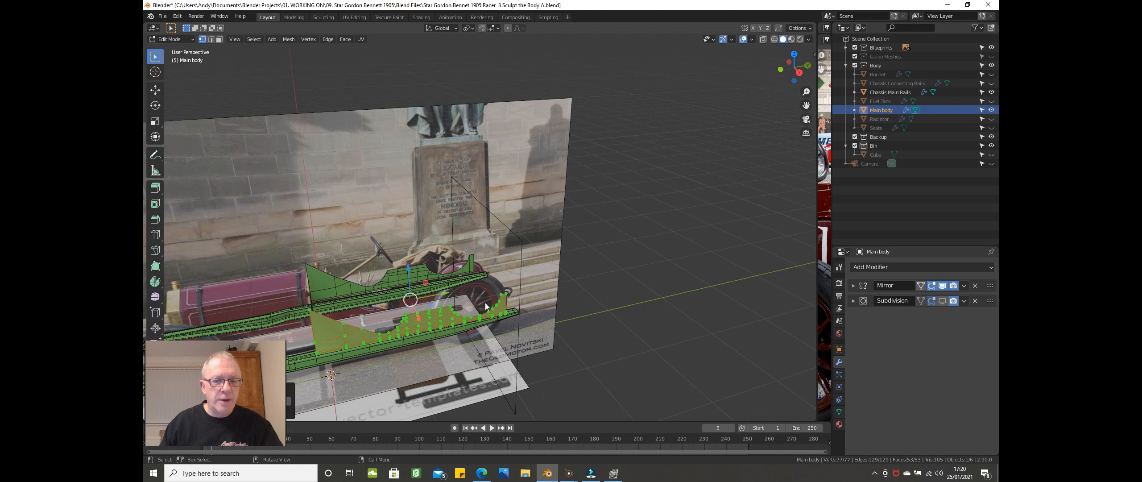
key("alt+a")
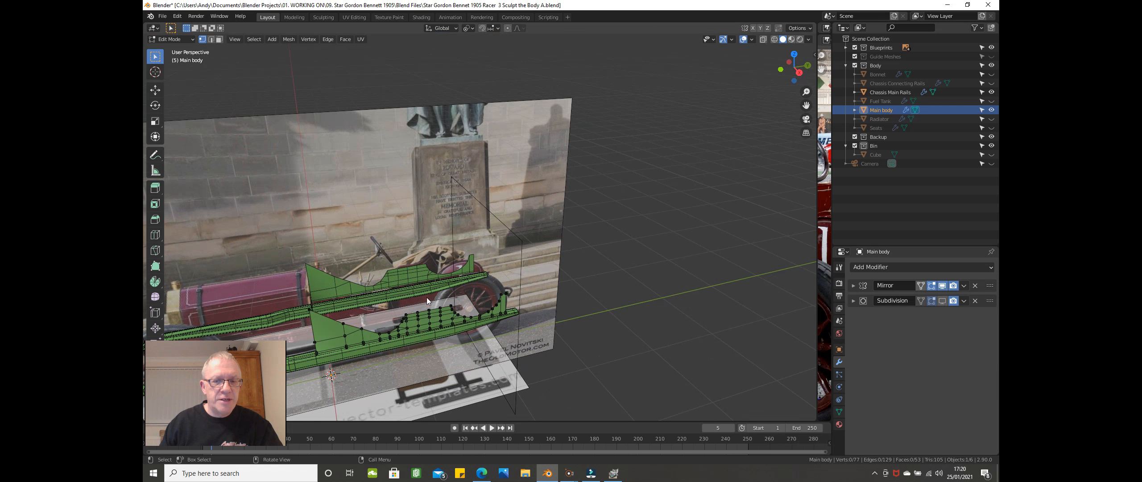
left_click(328, 315, "alt")
scroll(477, 306, "up", 3)
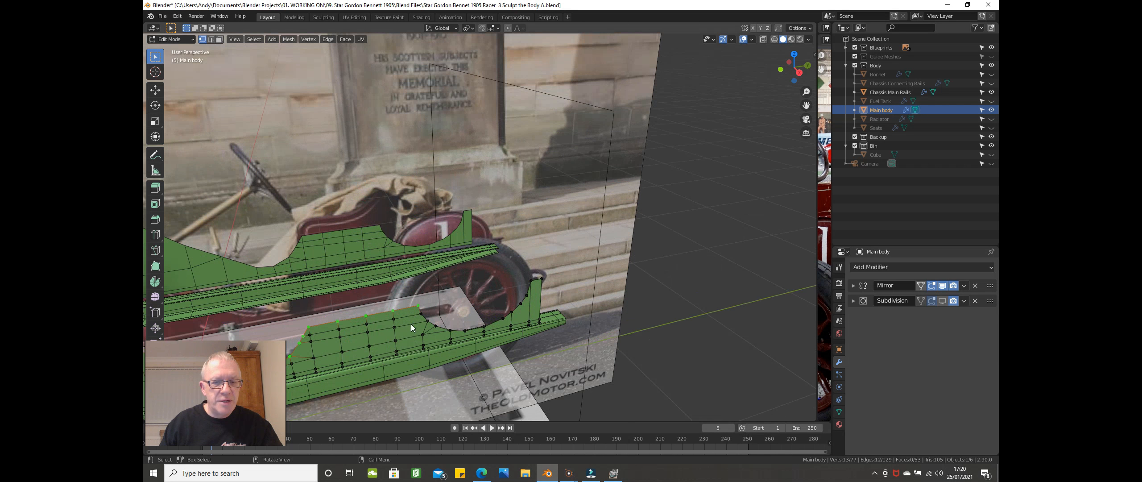
left_click(441, 323, "alt+shift")
left_click(475, 323, "alt+shift")
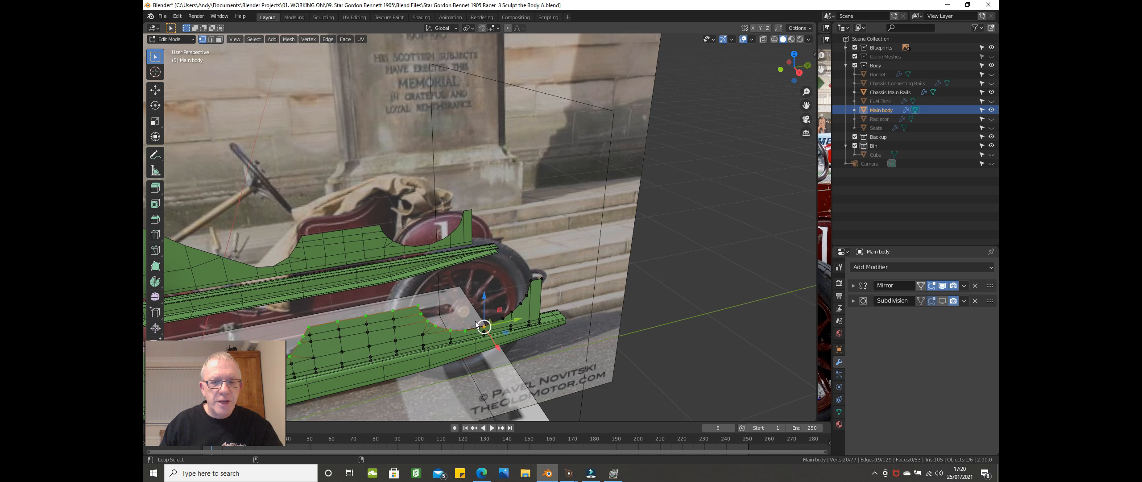
left_click(516, 305, "alt+shift")
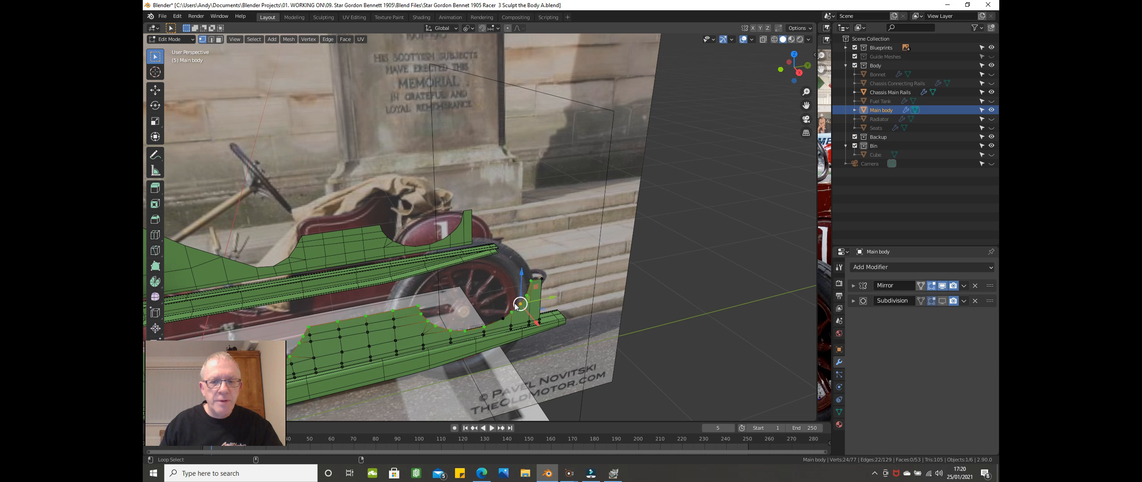
scroll(533, 289, "up", 2)
scroll(534, 289, "up", 1)
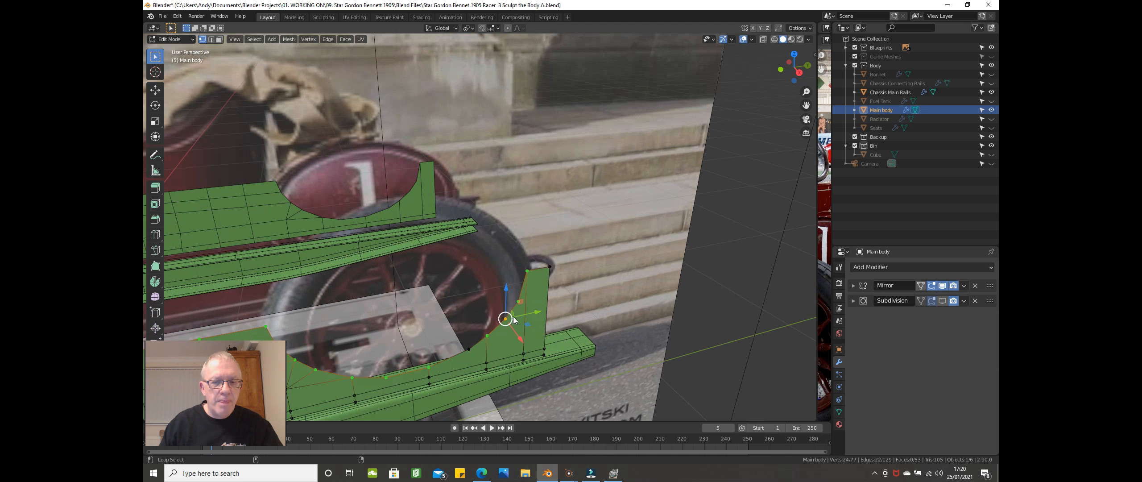
left_click(468, 348, "shift")
left_click(547, 266, "shift")
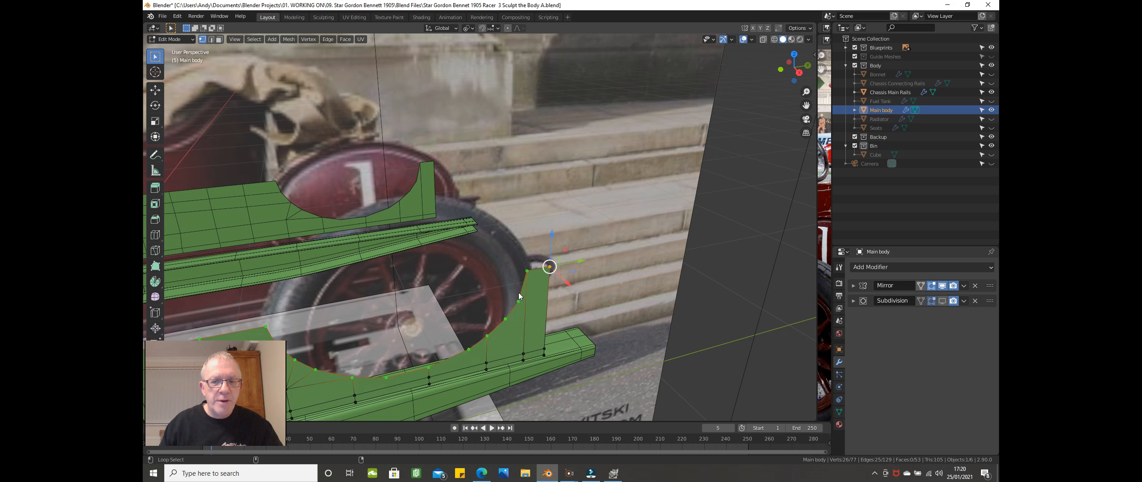
Step: In top orthographic view, extrude the selected upper edge 0.06 m inward along X to form a lip
scroll(489, 309, "down", 1)
scroll(479, 309, "down", 2)
scroll(459, 309, "down", 3)
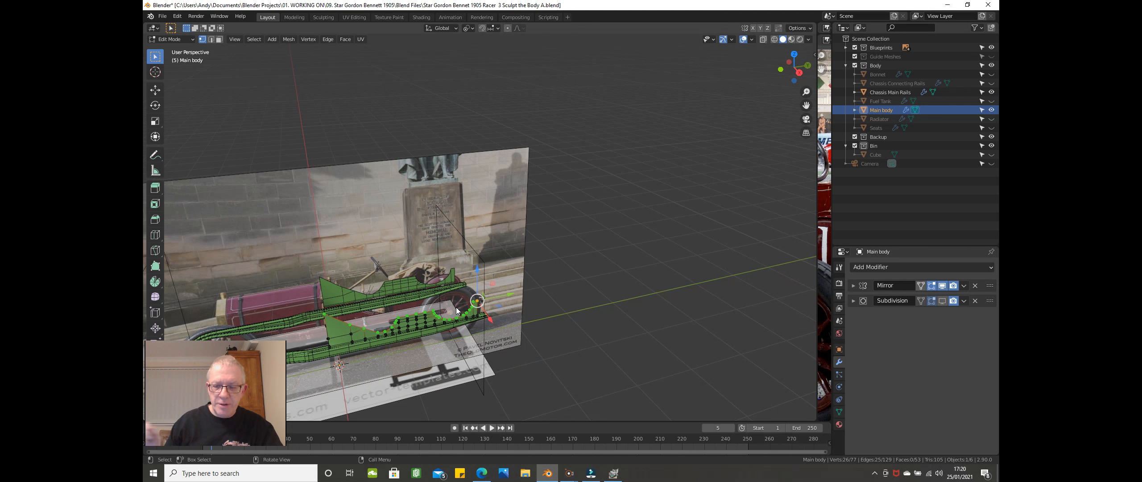
key("KP_7")
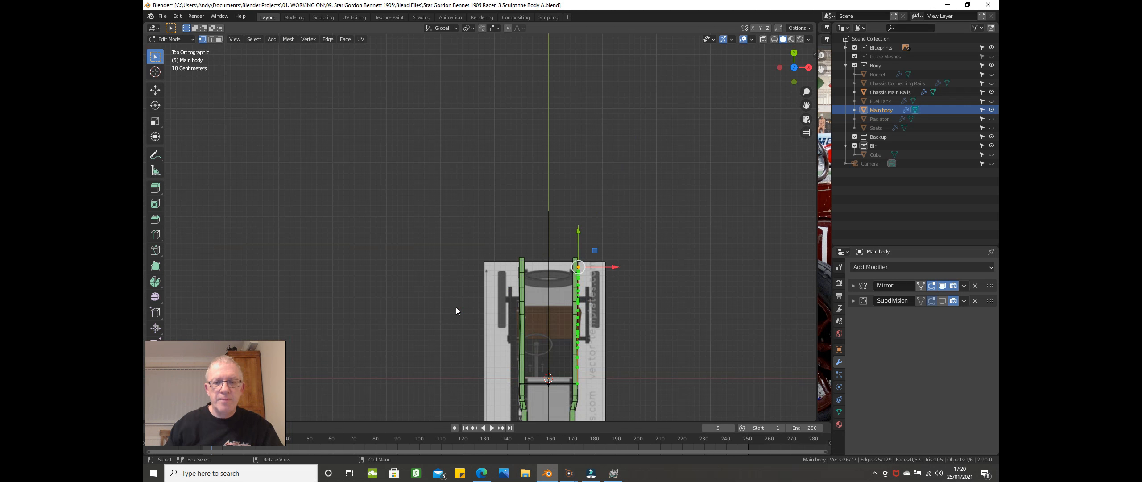
scroll(456, 311, "up", 3)
middle_click_drag(399, 254, 361, 215, "shift")
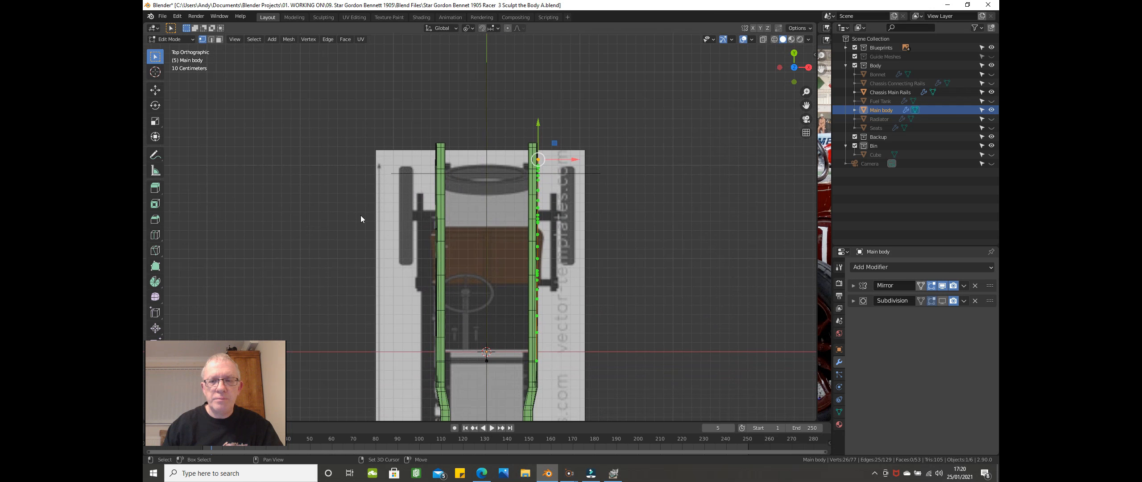
scroll(464, 214, "up", 2)
scroll(487, 204, "up", 1)
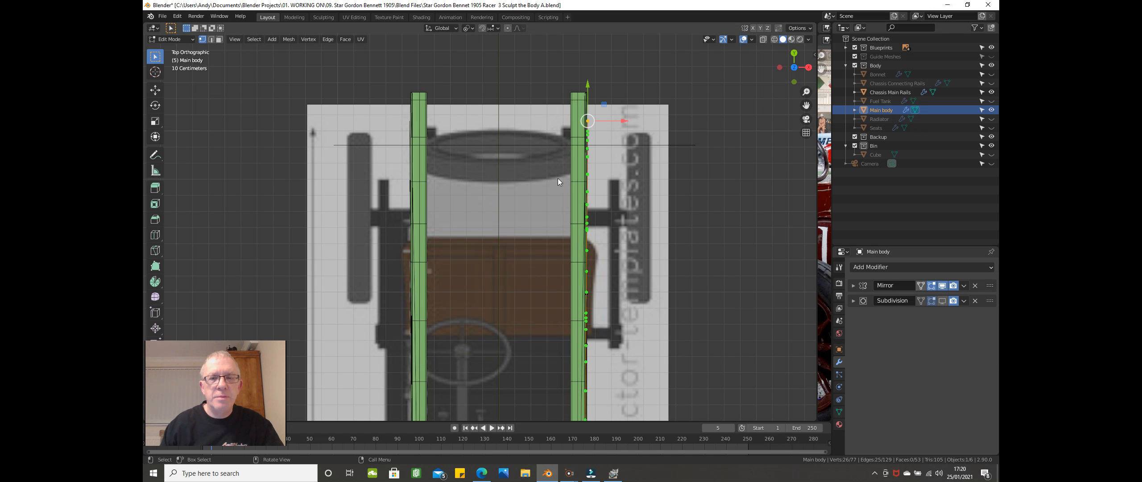
scroll(574, 138, "up", 1)
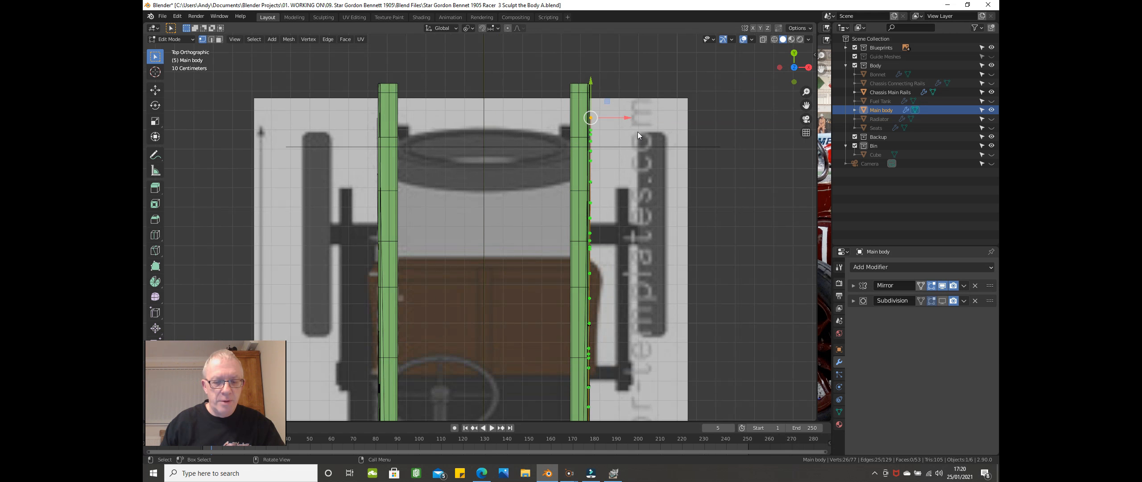
key("e")
key("x")
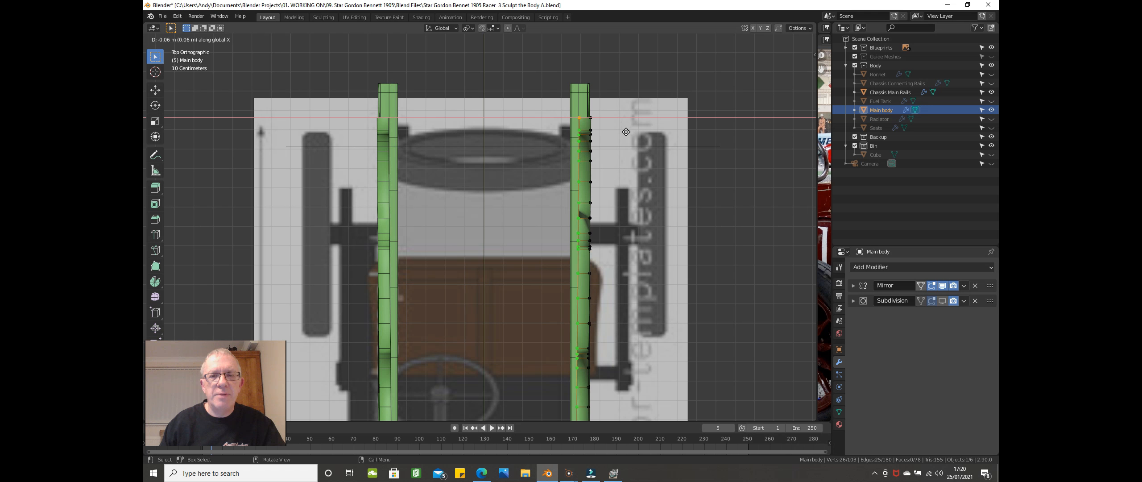
left_click(626, 132)
middle_click_drag(626, 135, 478, 152)
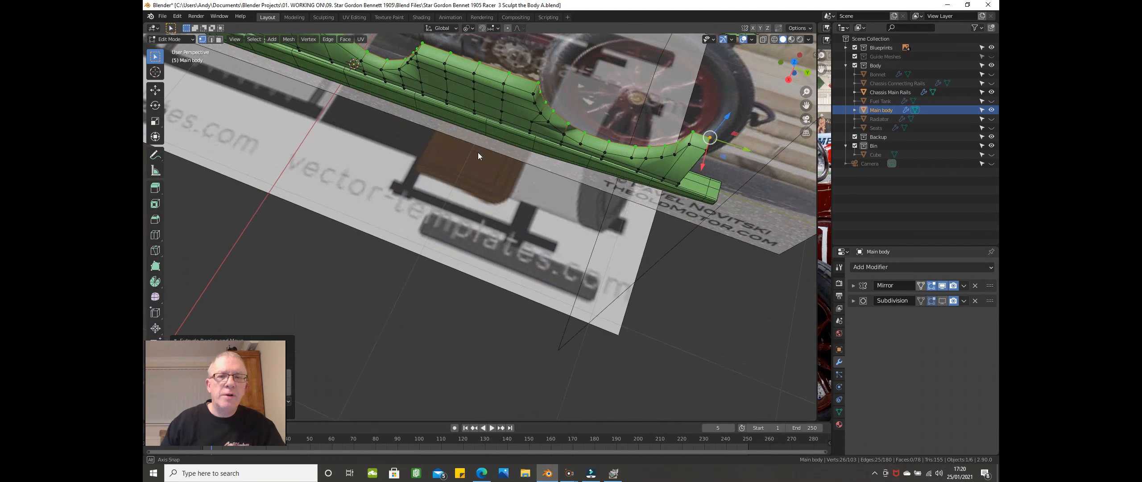
Step: Enlarge the reference photo area and examine the body edges around the seats and cockpit, then restore space for the 3D view
left_click_drag(817, 272, 601, 280)
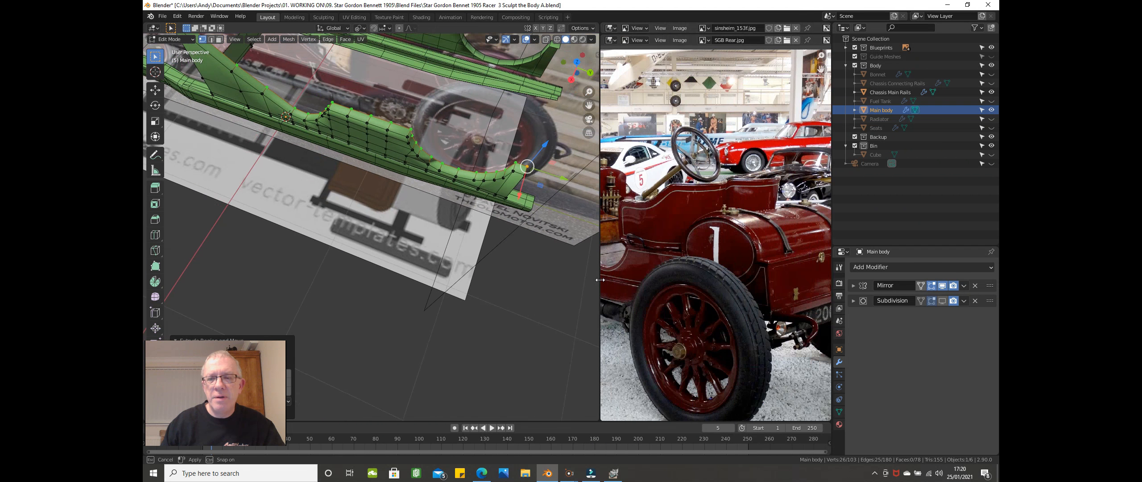
scroll(692, 266, "up", 3)
middle_click_drag(685, 240, 855, 307)
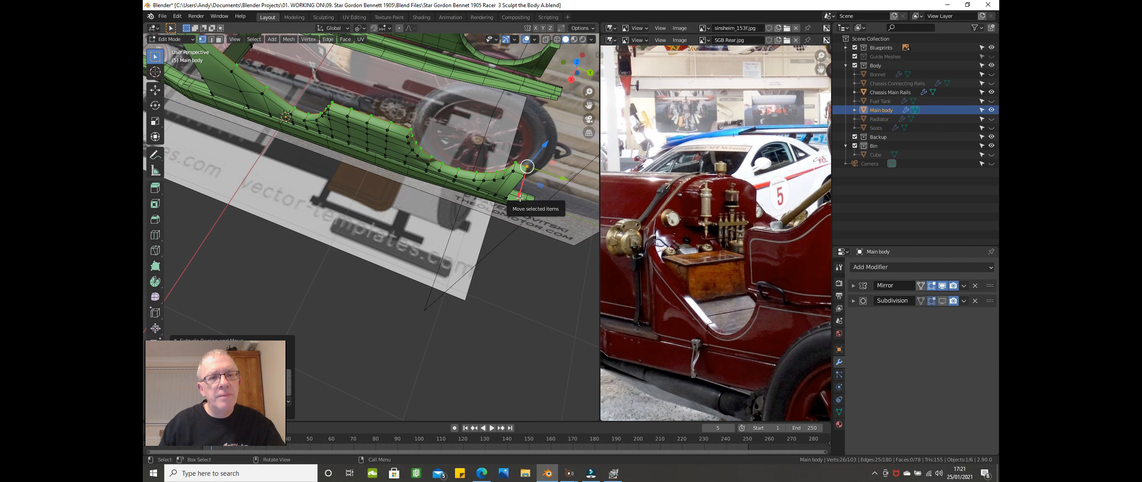
left_click_drag(520, 196, 520, 193)
middle_click_drag(519, 192, 490, 251)
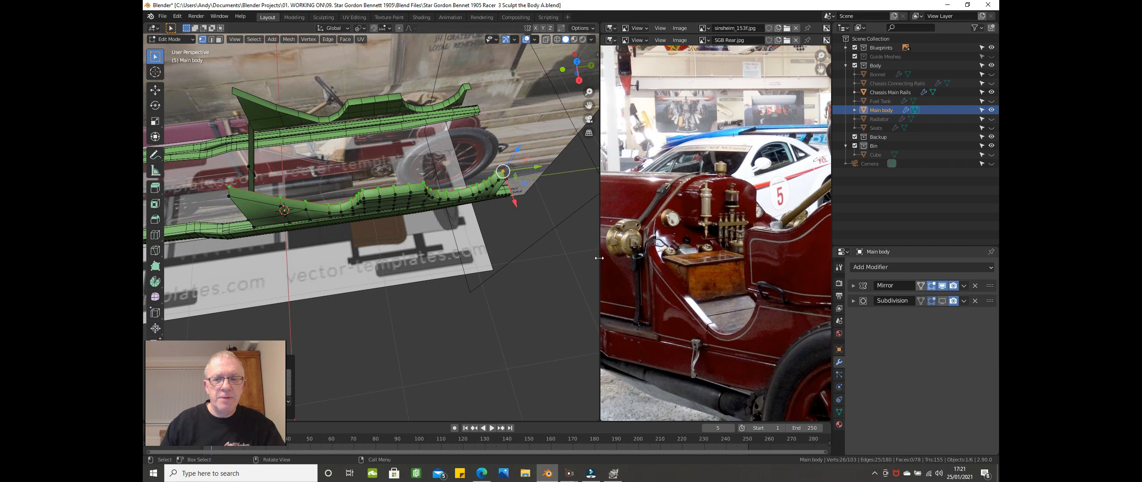
left_click_drag(599, 257, 730, 247)
Step: Select the two inner vertices of the lip on the rear post and check the Mirror modifier's Clipping option
scroll(625, 214, "up", 3)
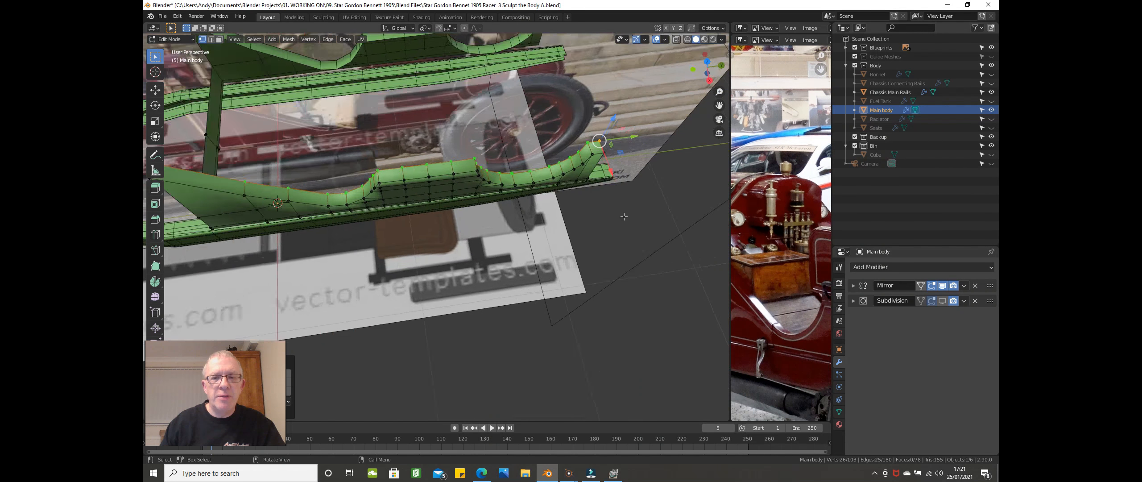
middle_click_drag(613, 211, 655, 137)
left_click(657, 133)
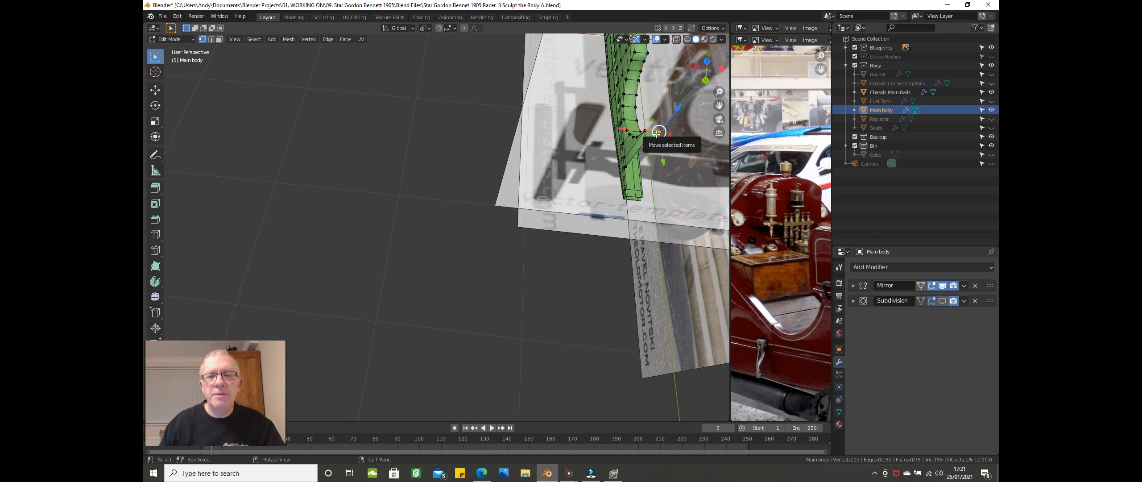
left_click(656, 154, "shift")
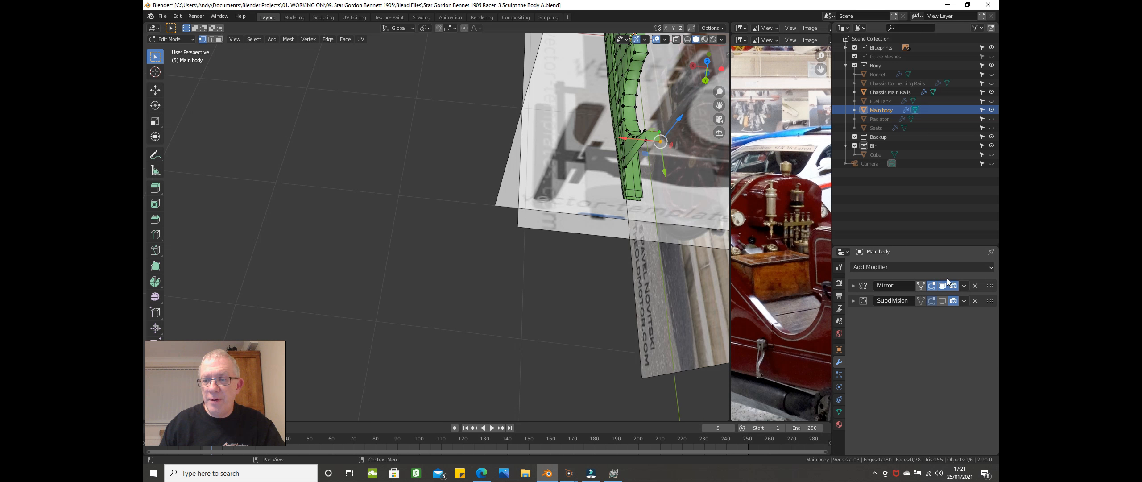
left_click(854, 286)
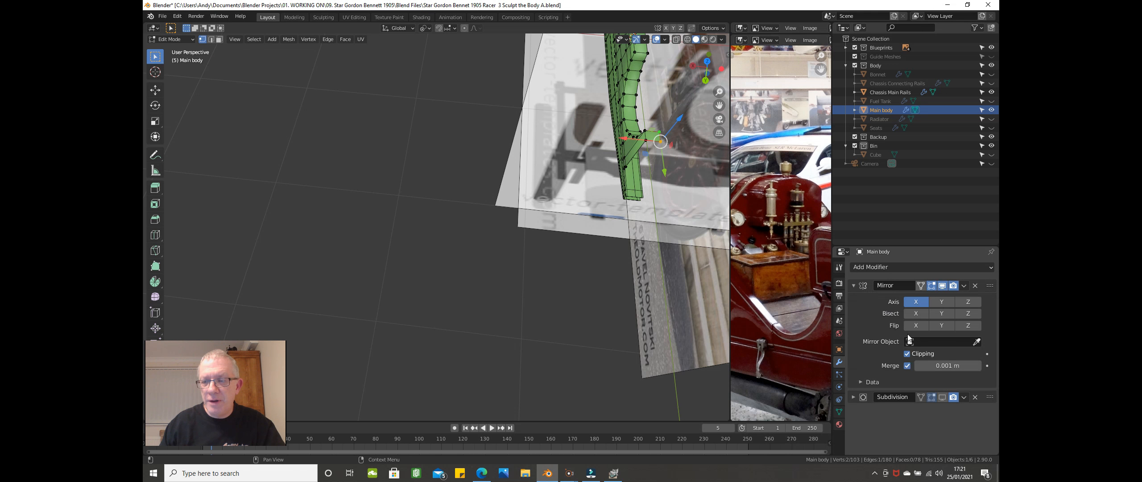
left_click(853, 285)
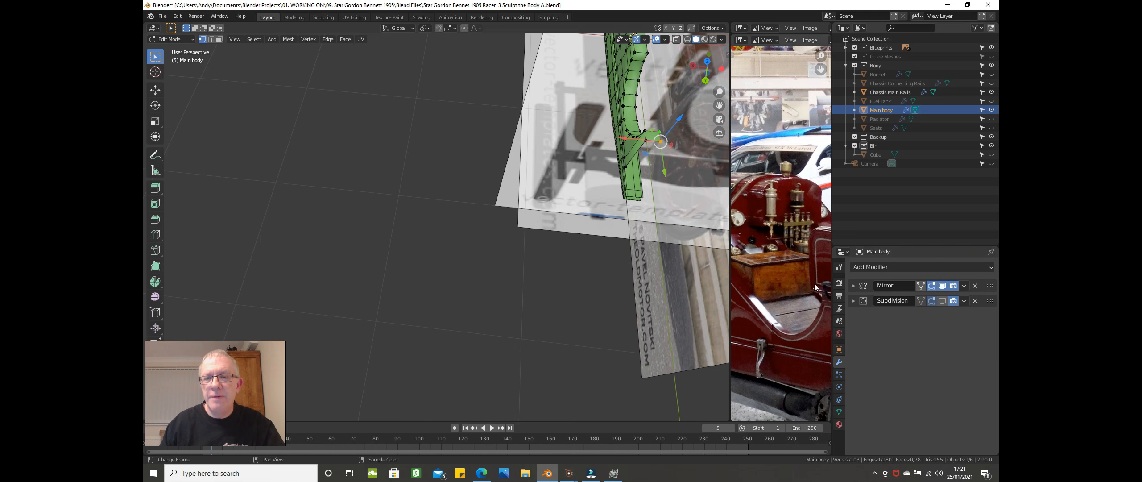
Step: In top orthographic view, extrude the selected rear edge along X to the centre line, bridging the two body sides
middle_click_drag(600, 223, 598, 231)
key("KP_7")
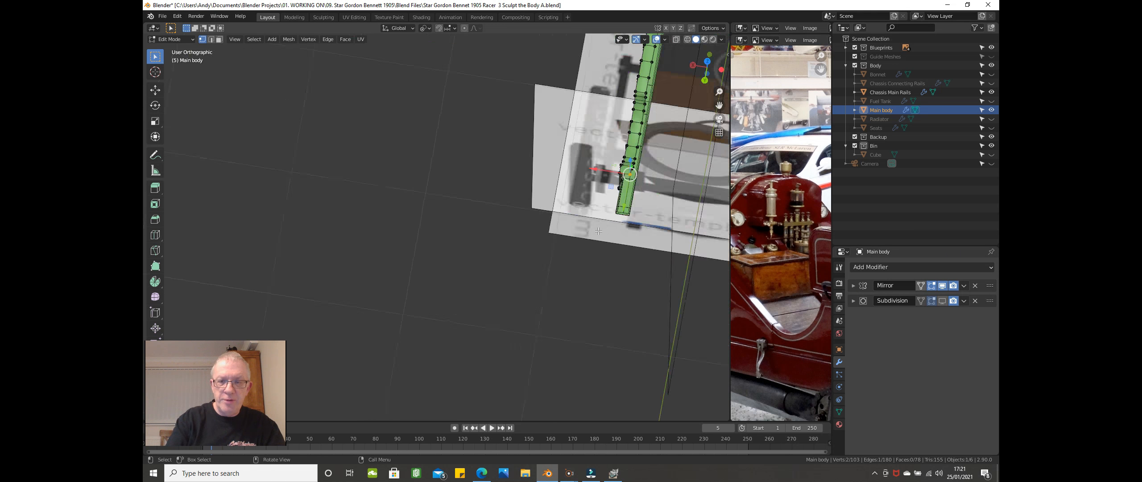
middle_click_drag(316, 234, 502, 206, "shift")
scroll(502, 206, "up", 2)
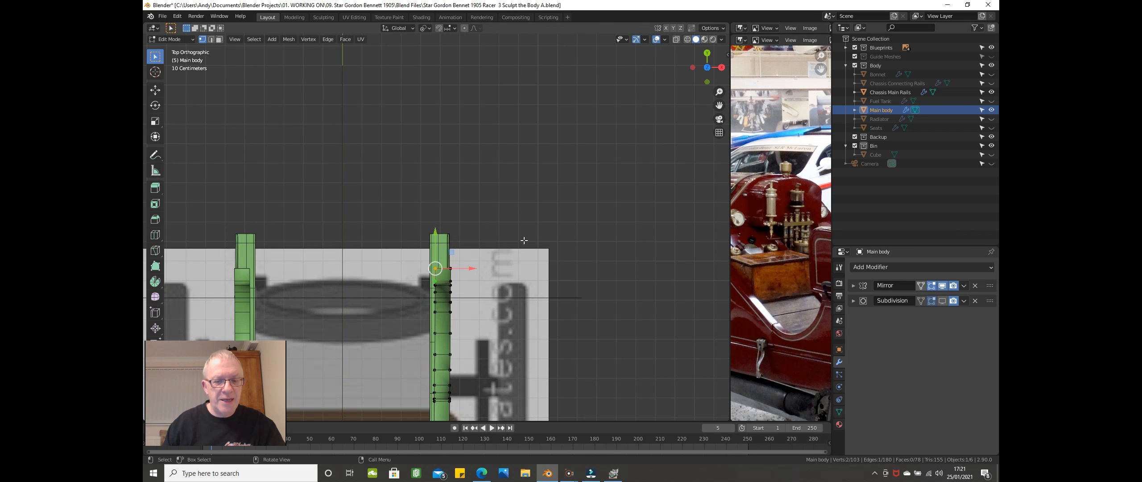
key("e")
key("x")
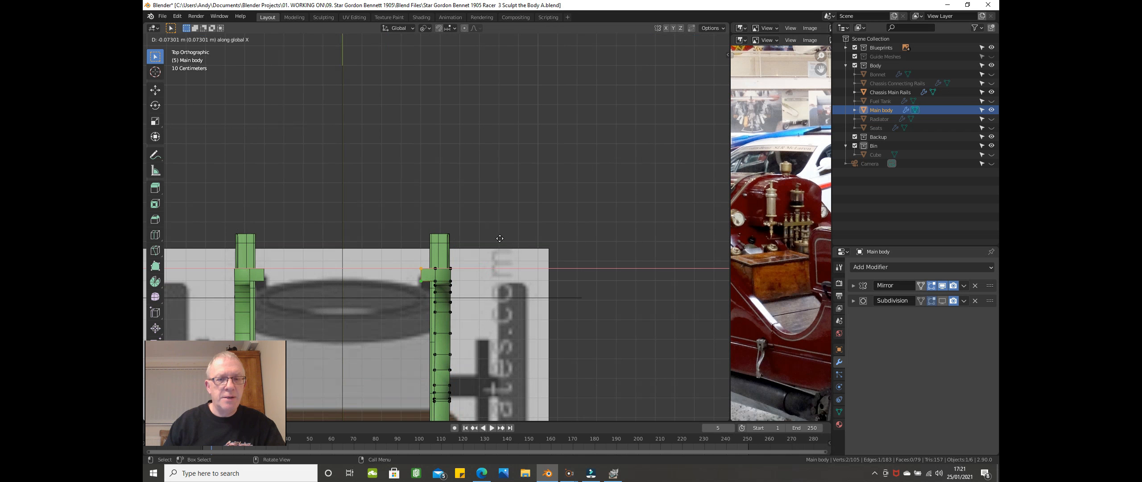
left_click(282, 228)
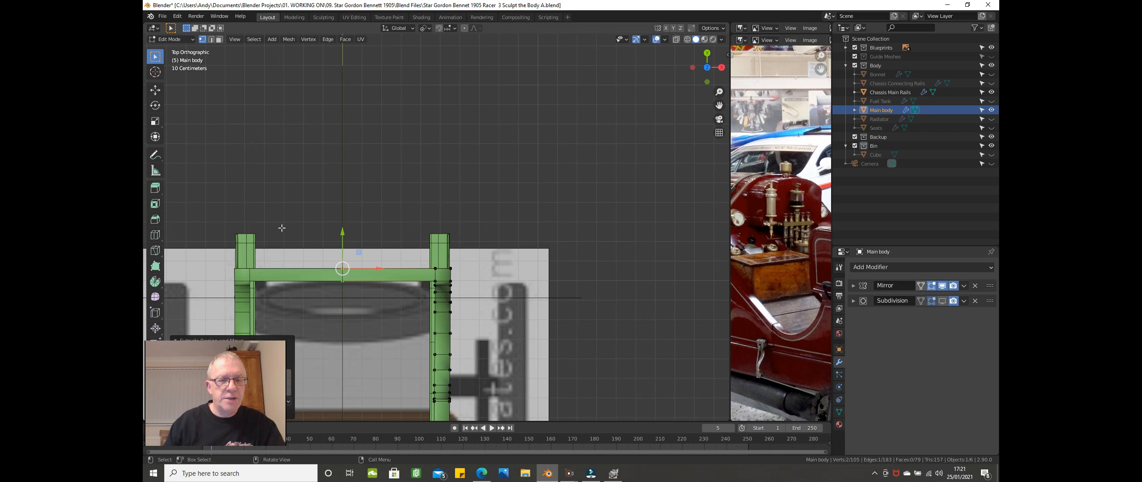
middle_click_drag(331, 223, 244, 183)
scroll(244, 182, "up", 1)
scroll(246, 183, "up", 4)
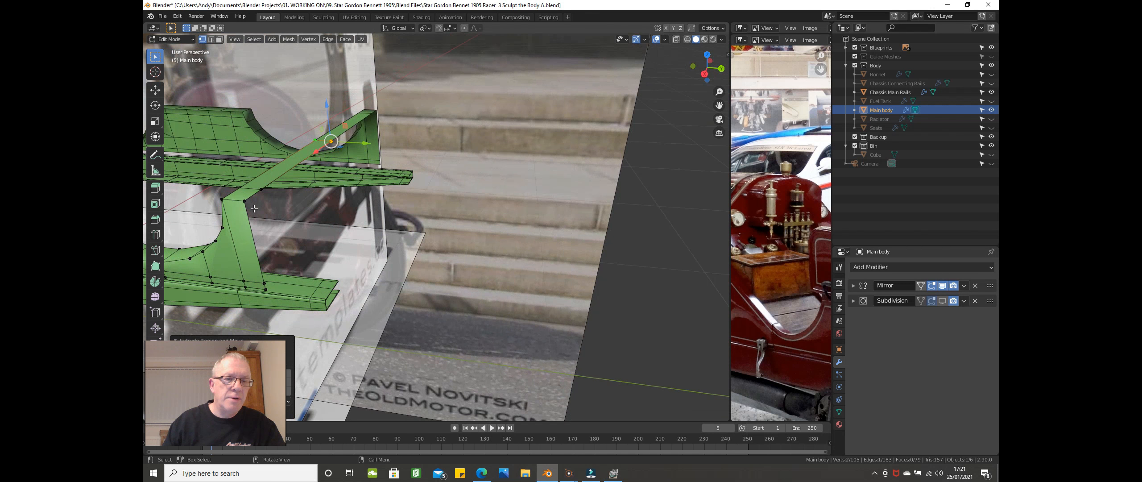
middle_click_drag(258, 211, 265, 236)
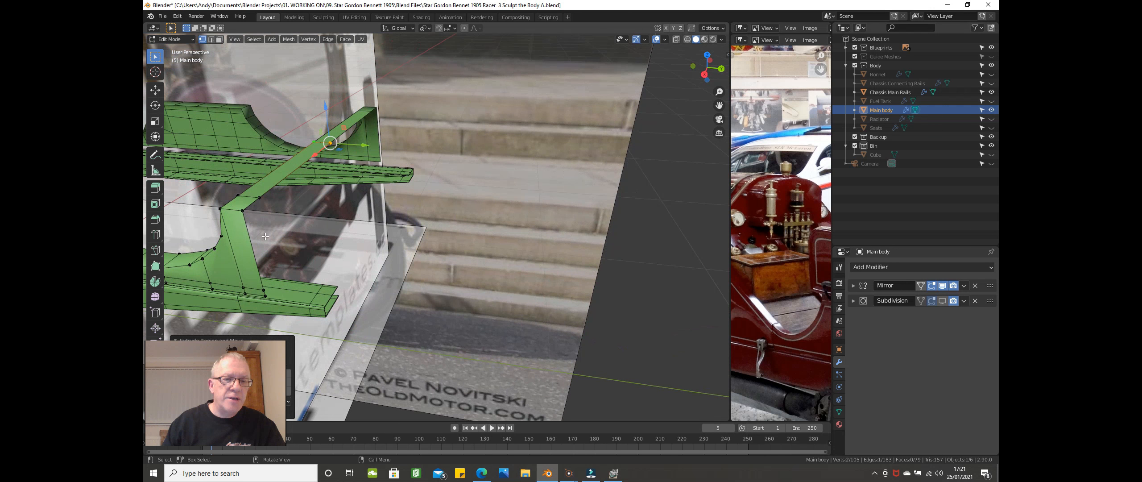
middle_click_drag(271, 270, 251, 256)
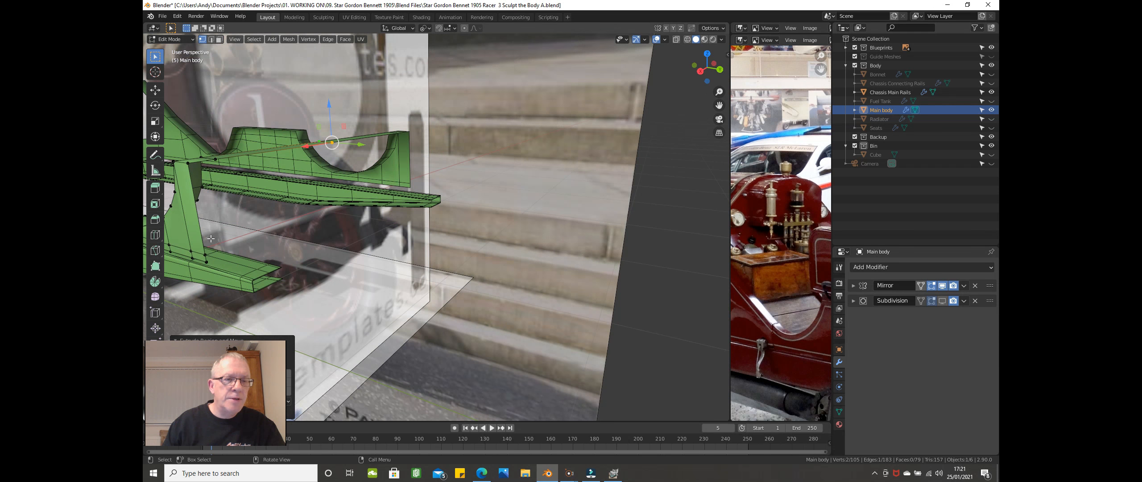
Step: Extrude the two-vertex edge at the foot of the rear post along X to the centre line as a lower cross strip
left_click(207, 253)
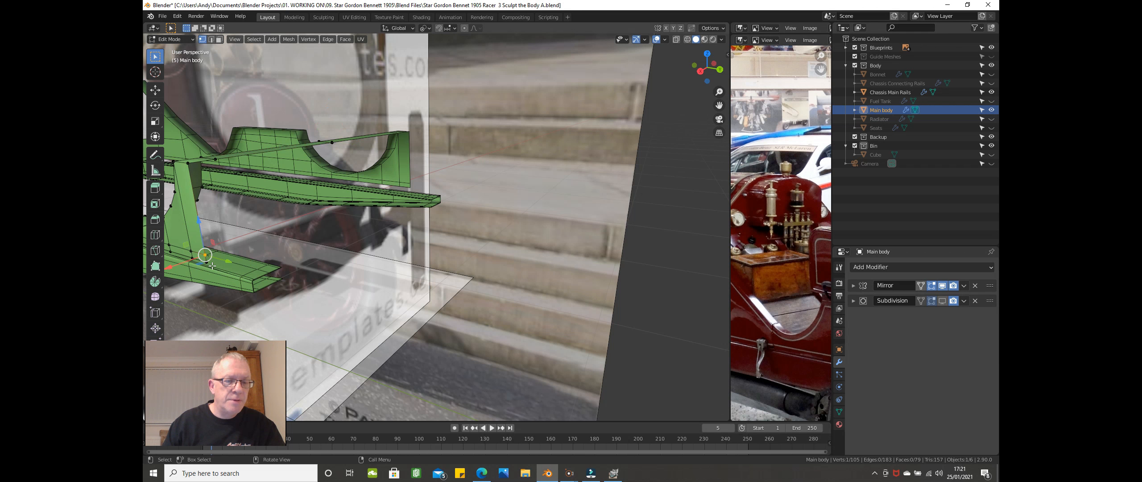
left_click(209, 269, "shift")
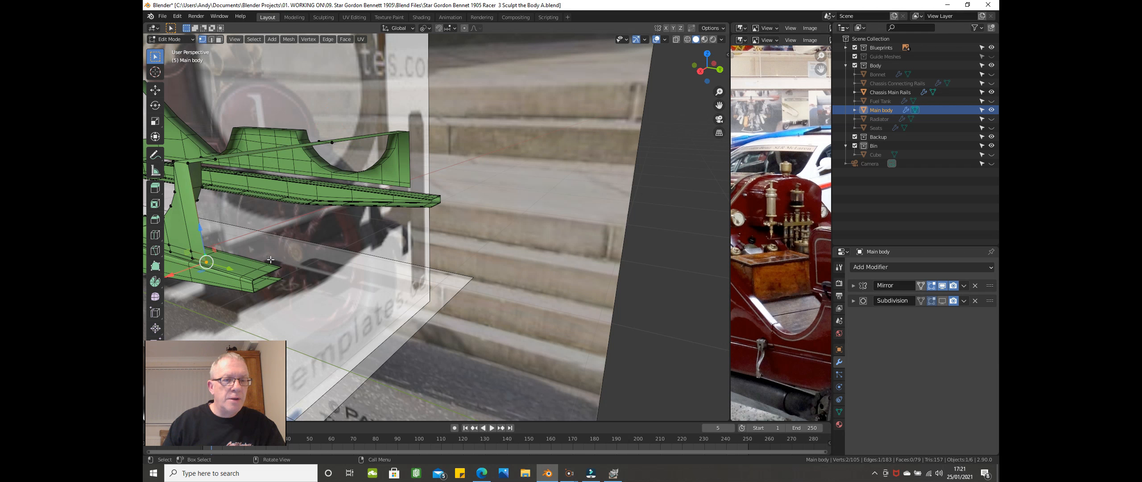
key("KP_7")
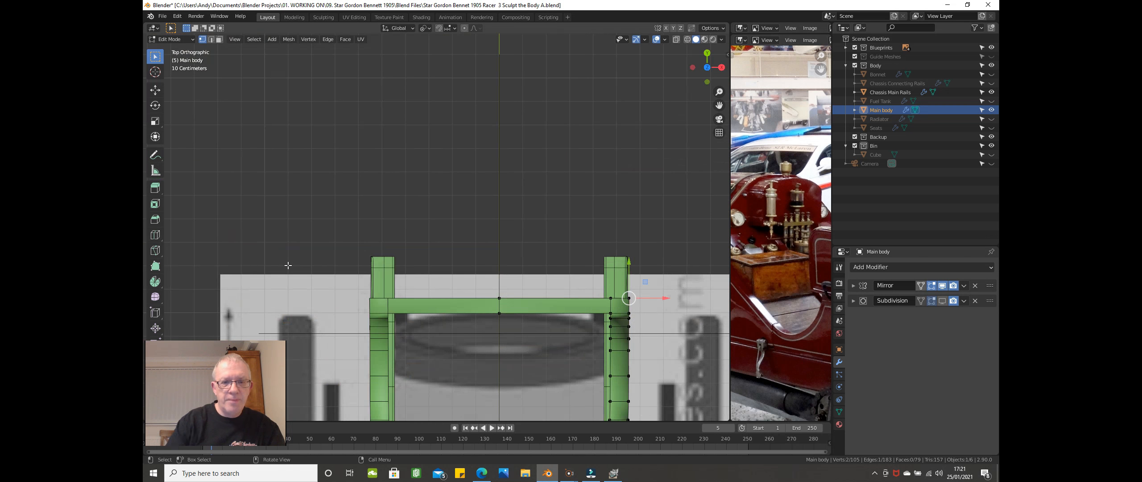
key("e")
key("x")
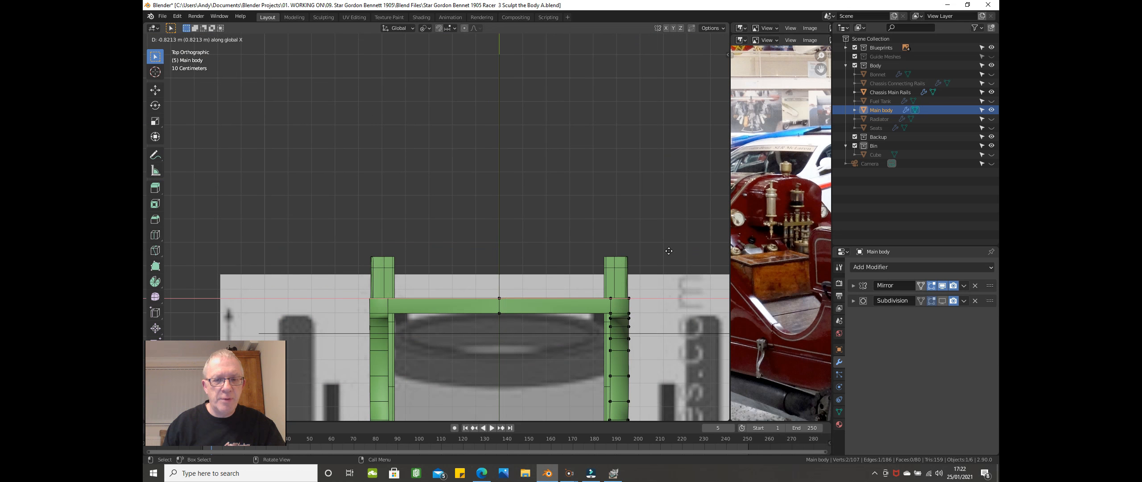
left_click(562, 251)
middle_click_drag(562, 248, 535, 183)
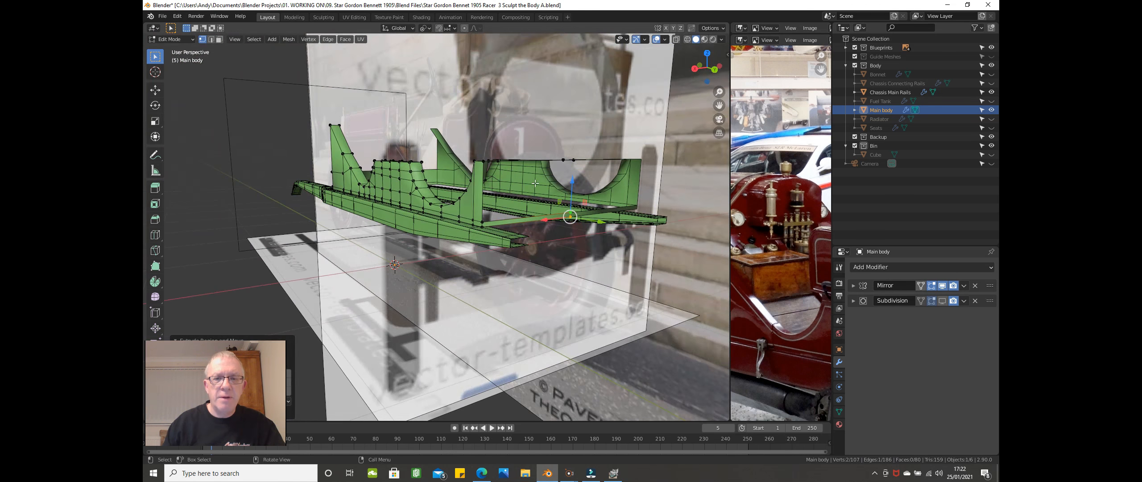
scroll(535, 183, "up", 2)
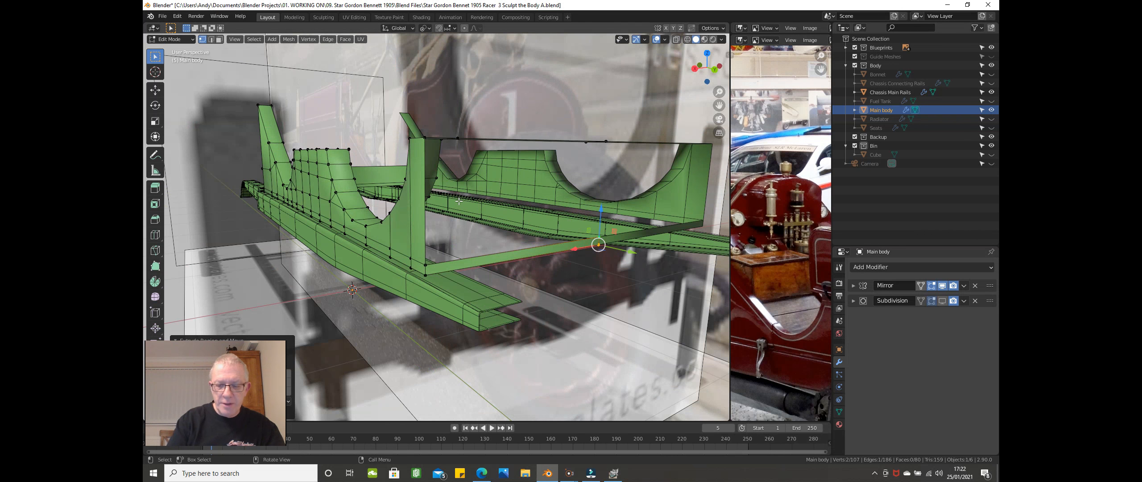
Step: In back orthographic view, add a loop cut across the lower cross strip and slide it to the inner edge of the post's lip
key("ctrl+KP_1")
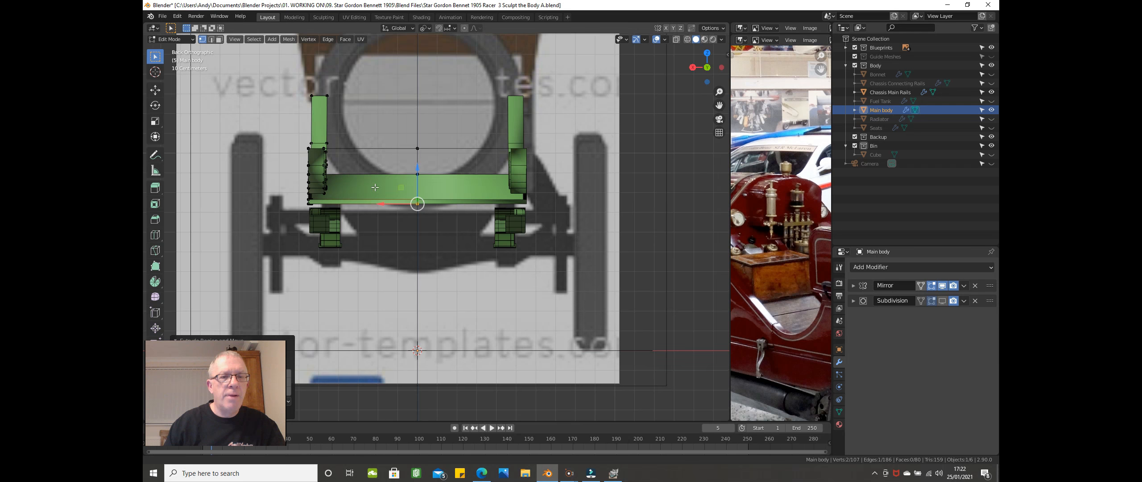
scroll(376, 164, "up", 3)
scroll(390, 219, "up", 2)
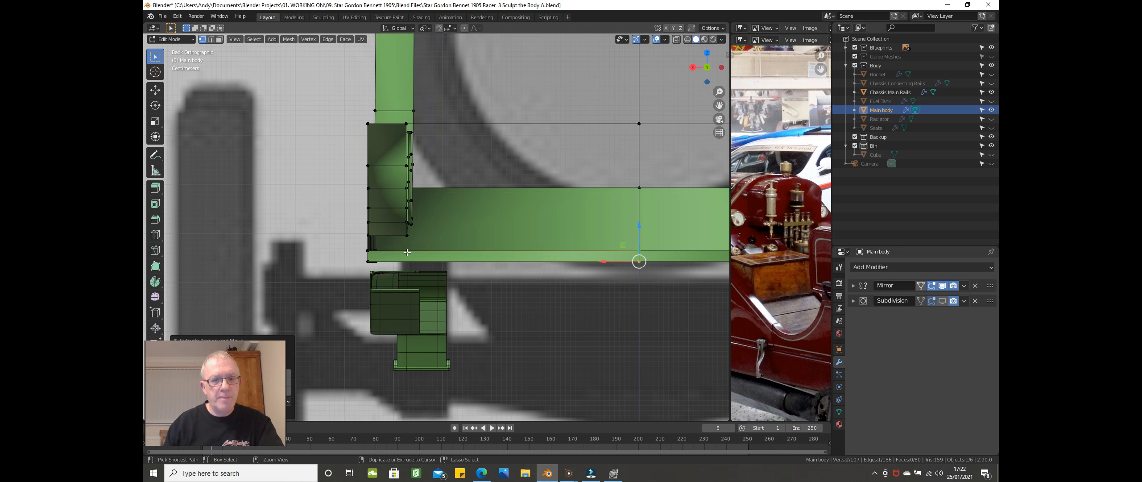
key("ctrl+r")
left_click(407, 252)
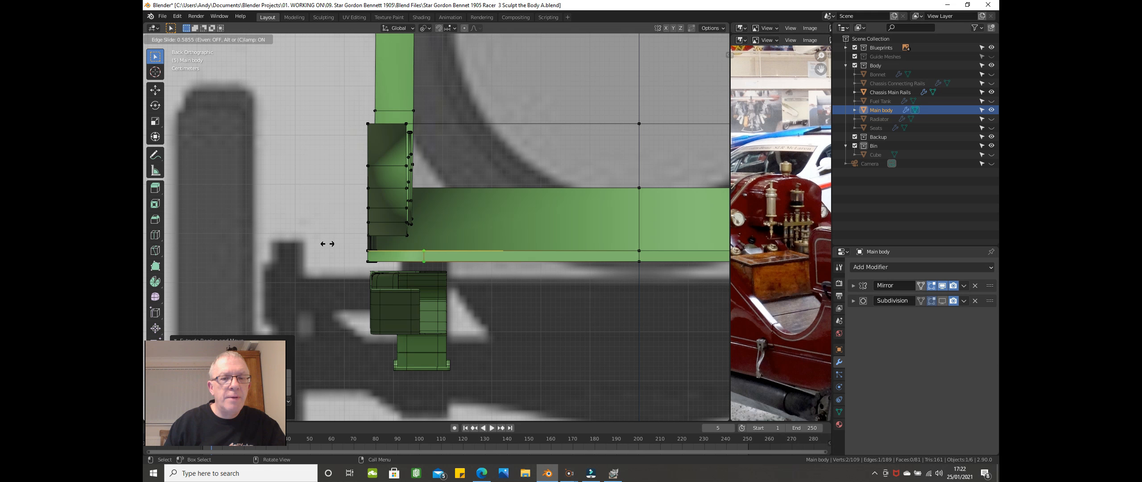
left_click(314, 237)
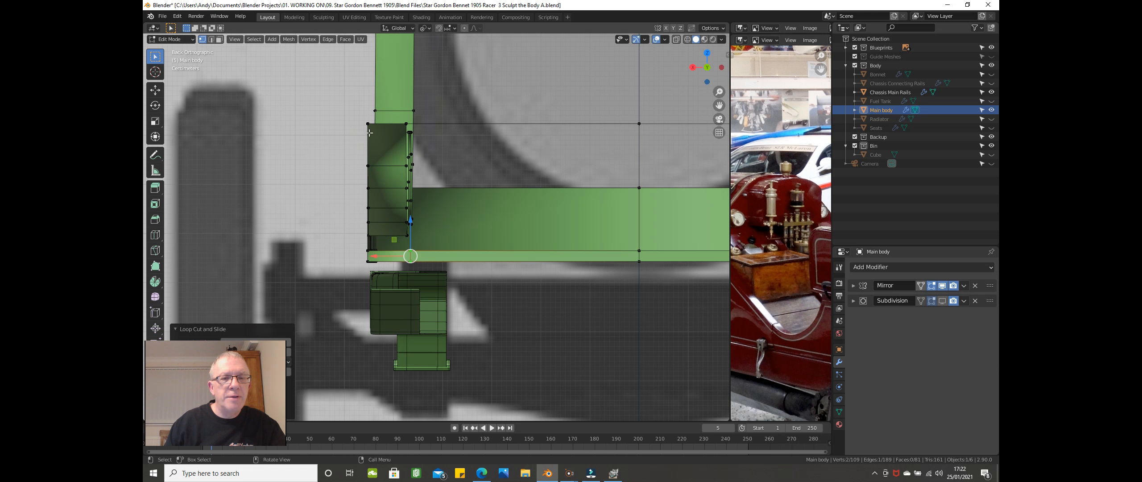
Step: Examine how the posts and cross strips line up with the front and back blueprints and with the inner lip vertices
scroll(393, 120, "down", 5)
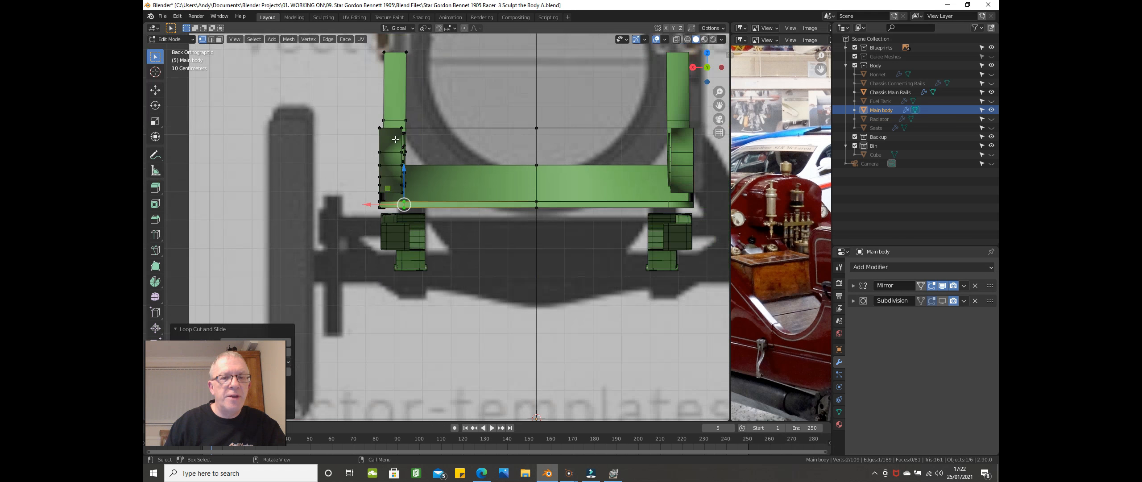
scroll(394, 89, "up", 2)
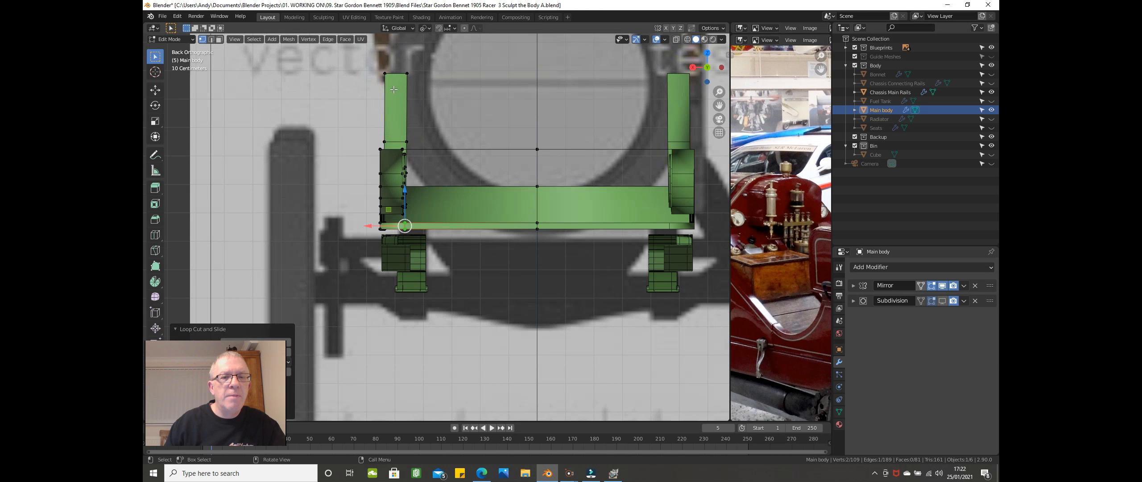
scroll(394, 89, "up", 1)
scroll(397, 98, "down", 3)
scroll(396, 99, "up", 4)
middle_click_drag(393, 166, 401, 173)
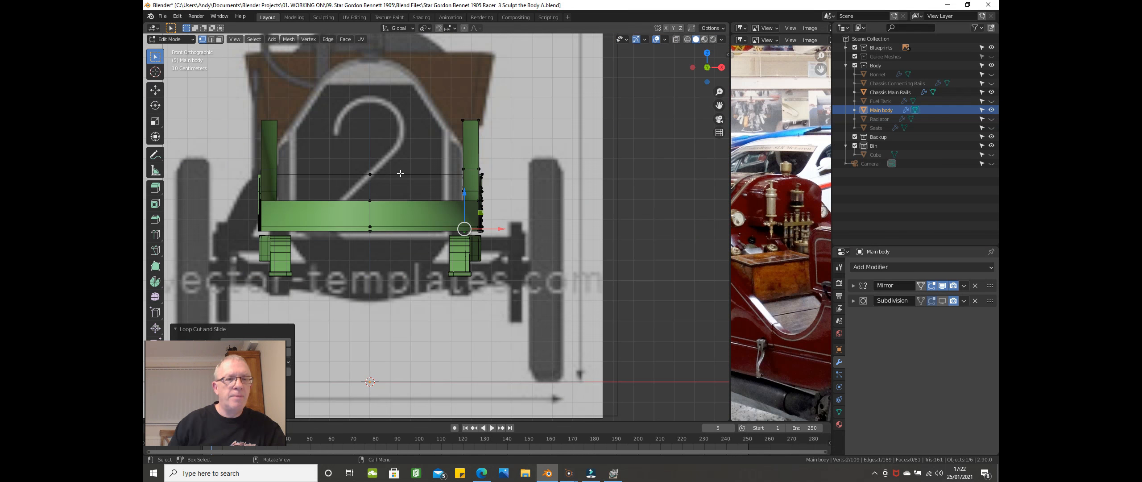
middle_click_drag(306, 172, 335, 179, "shift")
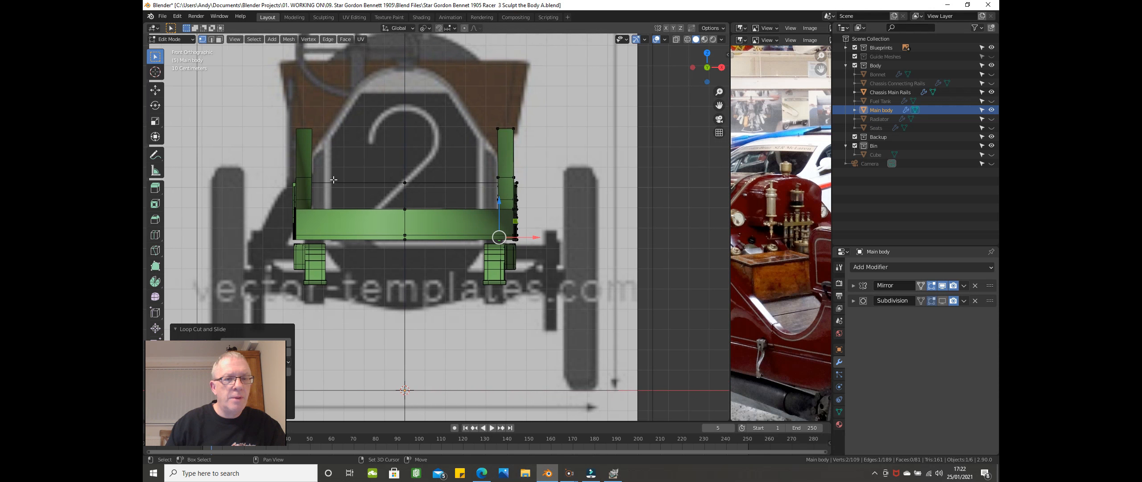
scroll(316, 175, "up", 1)
scroll(316, 175, "up", 1)
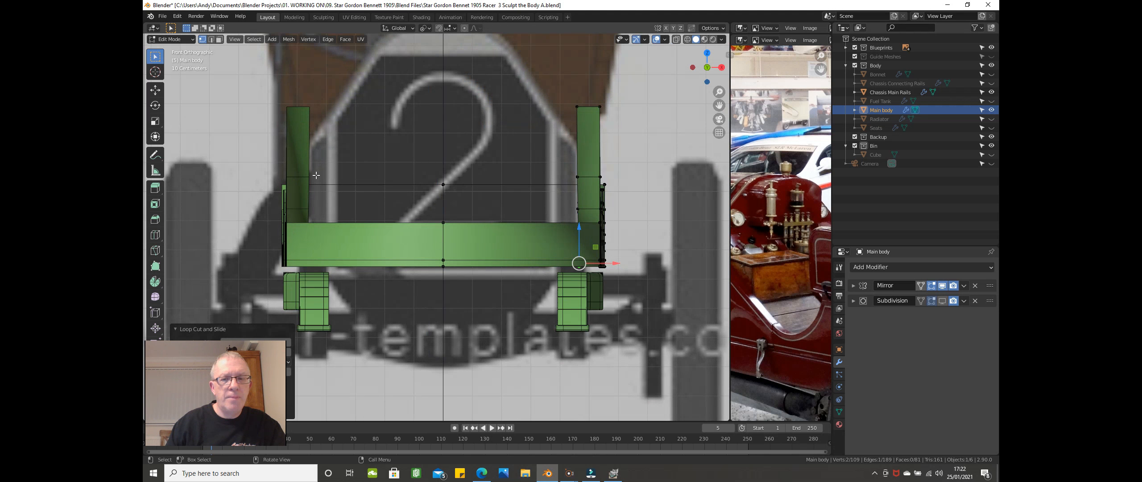
scroll(326, 220, "up", 2)
scroll(326, 220, "down", 2)
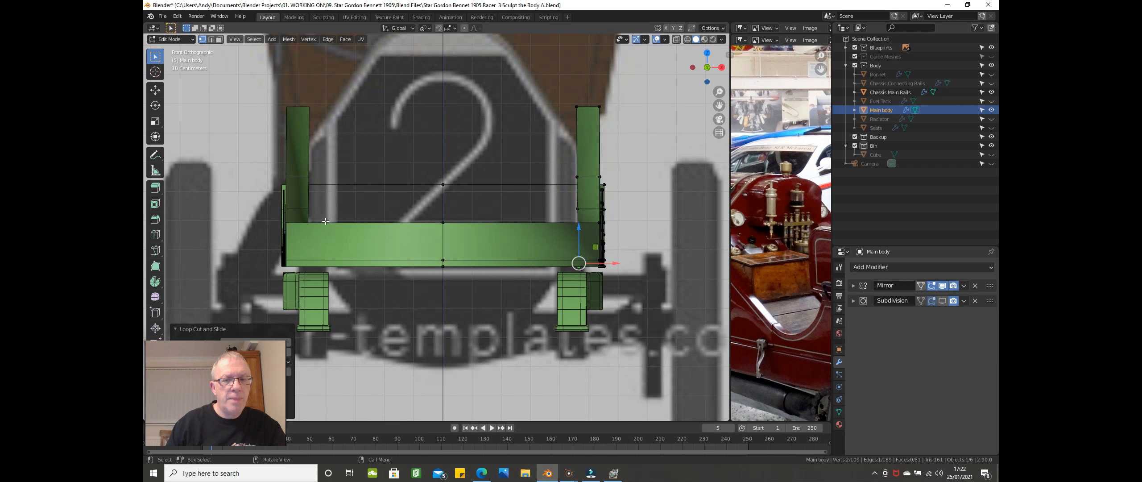
key("ctrl+KP_1")
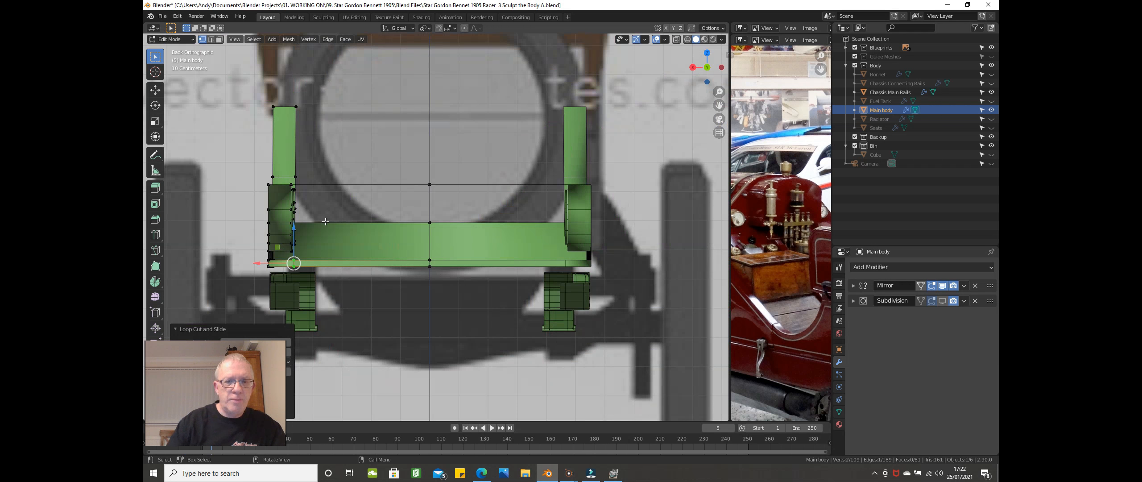
scroll(328, 216, "down", 3, "ctrl")
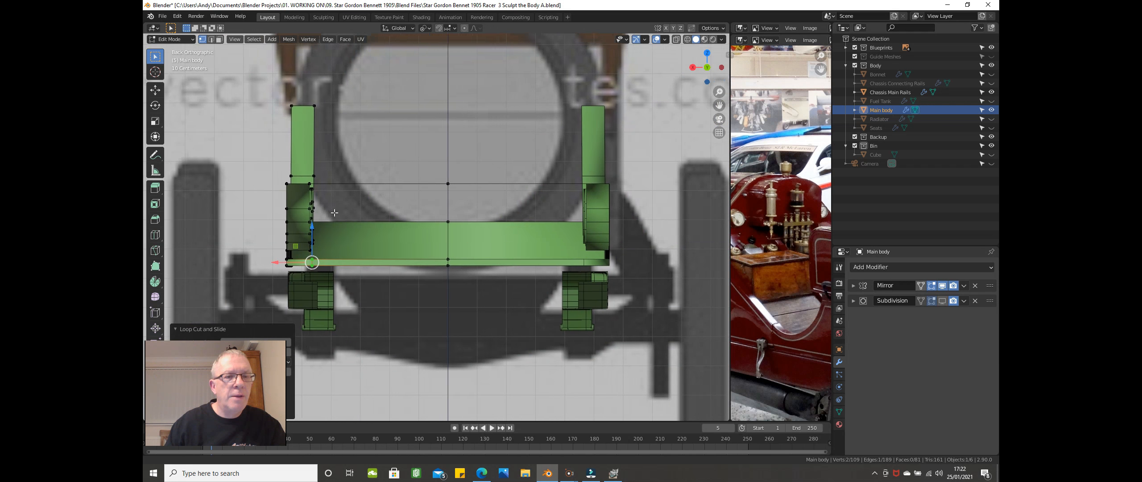
scroll(332, 212, "up", 2)
scroll(328, 207, "up", 1)
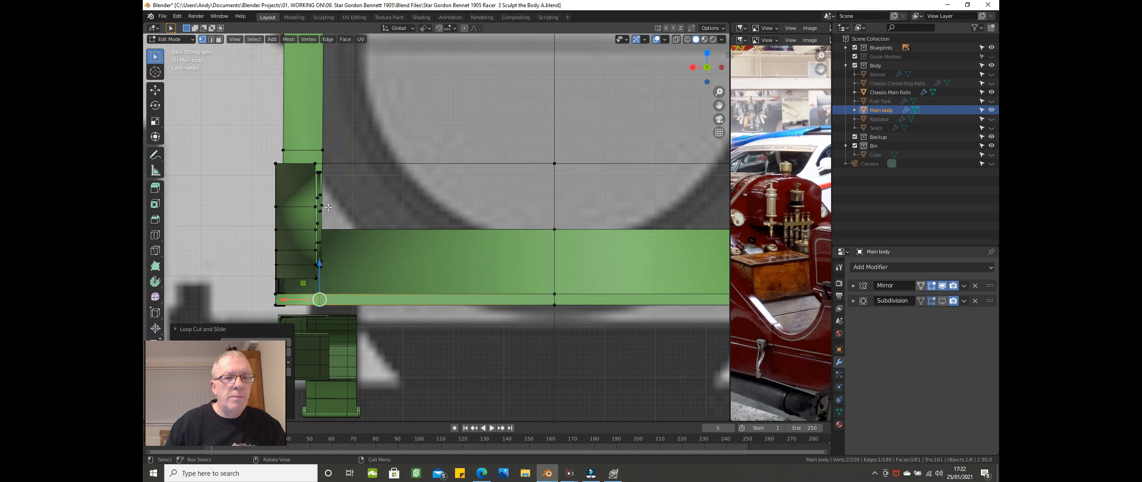
scroll(328, 207, "down", 4)
middle_click_drag(317, 182, 182, 185)
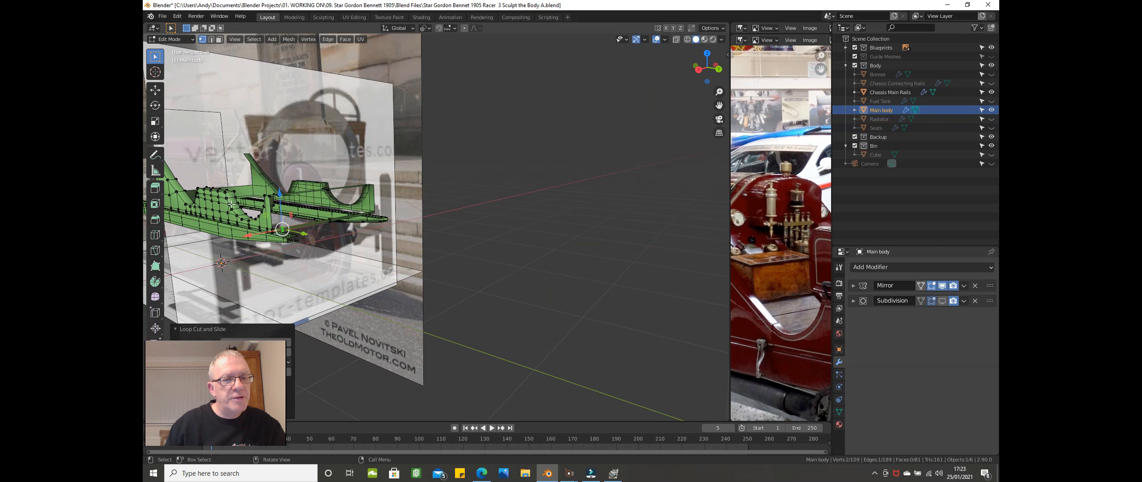
Step: In back orthographic view, align the inner vertex at the post's upper end with the lower strip's loop cut by scaling to 0 along X
key("ctrl+KP_1")
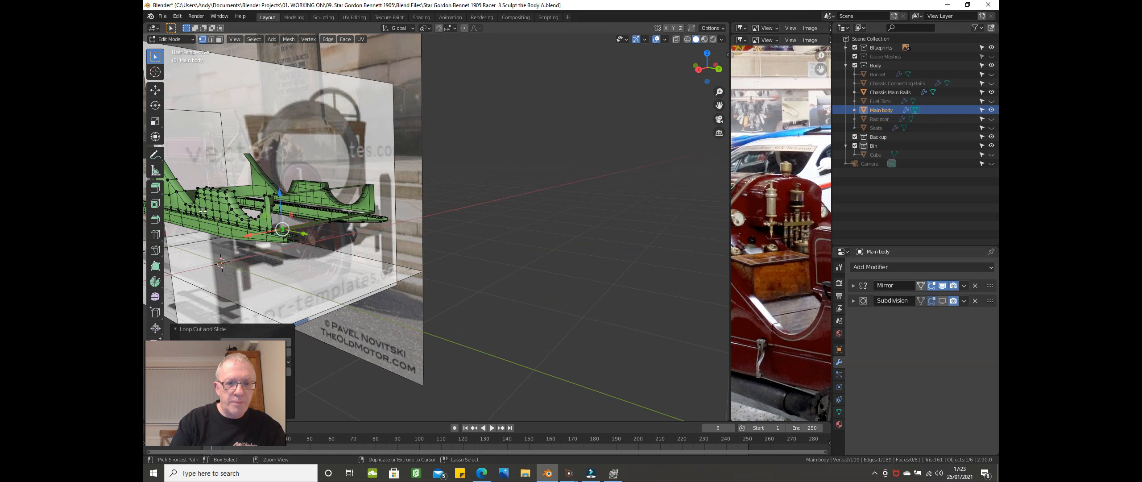
scroll(202, 211, "up", 4)
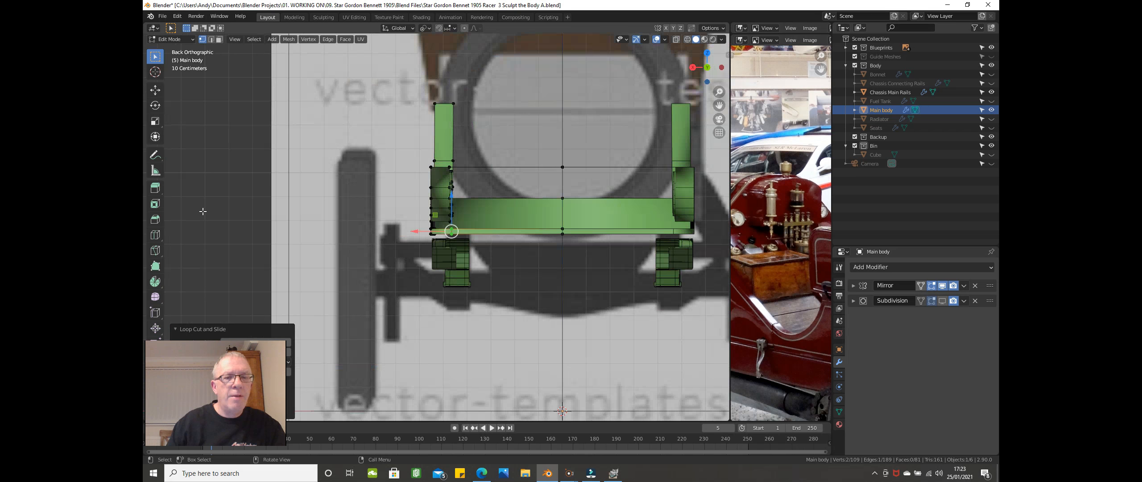
scroll(269, 205, "up", 3)
middle_click_drag(405, 211, 346, 182, "shift")
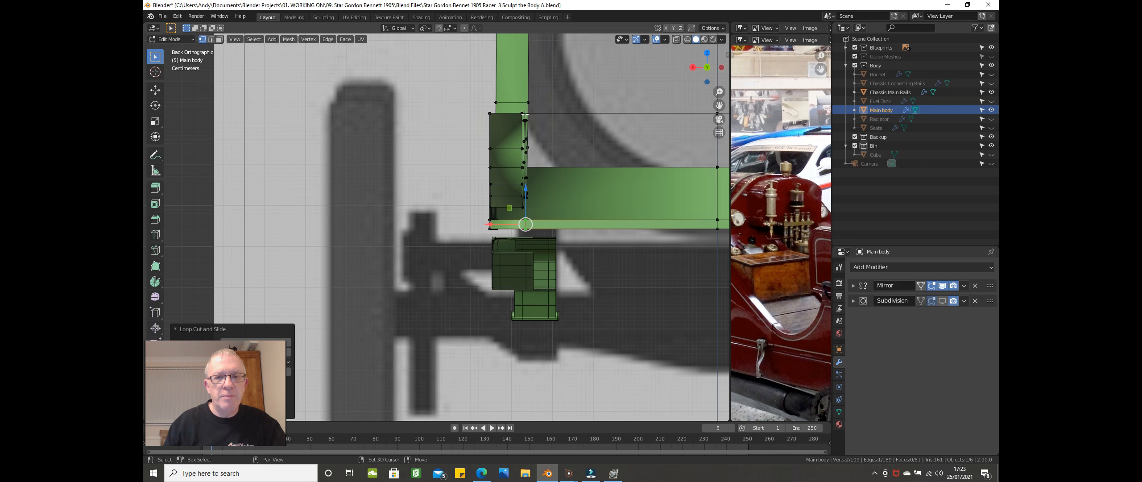
left_click(524, 114, "shift")
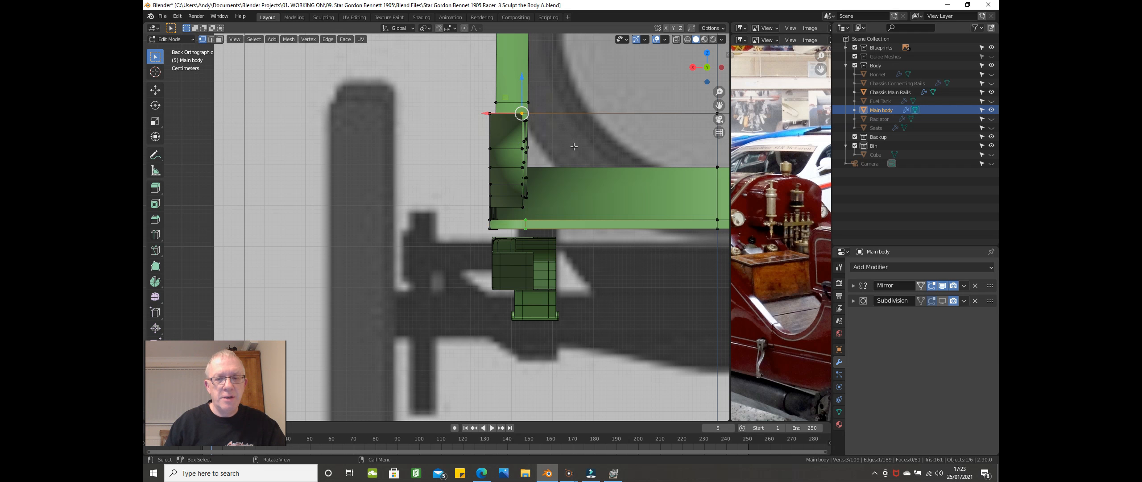
key("s")
key("x")
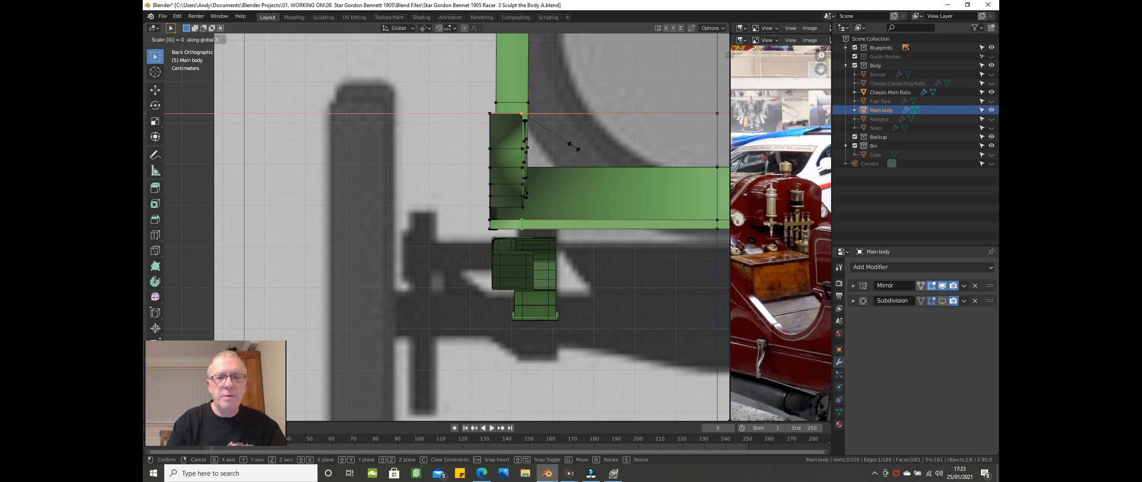
type("0")
key("Return")
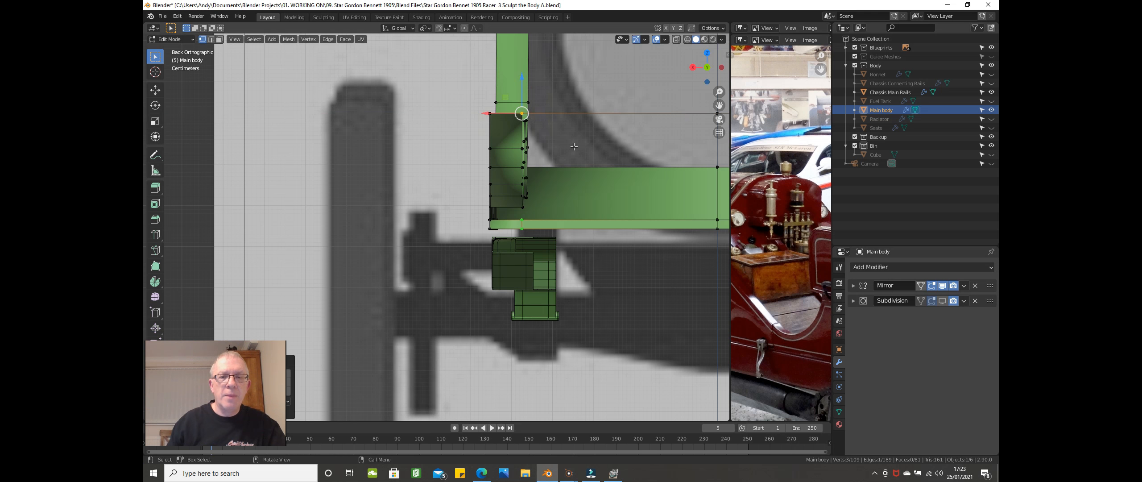
Step: Select the four corner vertices of the rear opening between the post's lip and the centre line
middle_click_drag(516, 162, 509, 220)
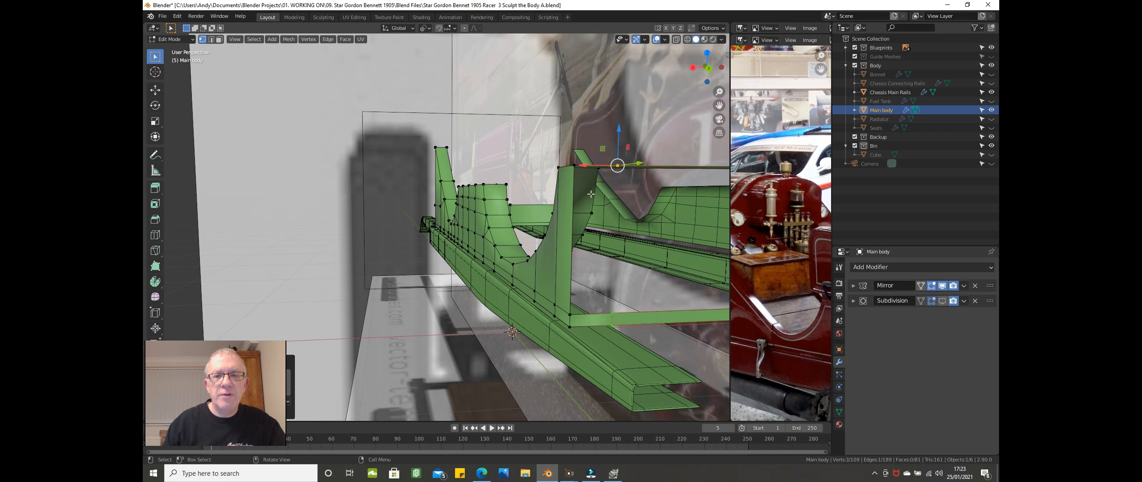
left_click(576, 168)
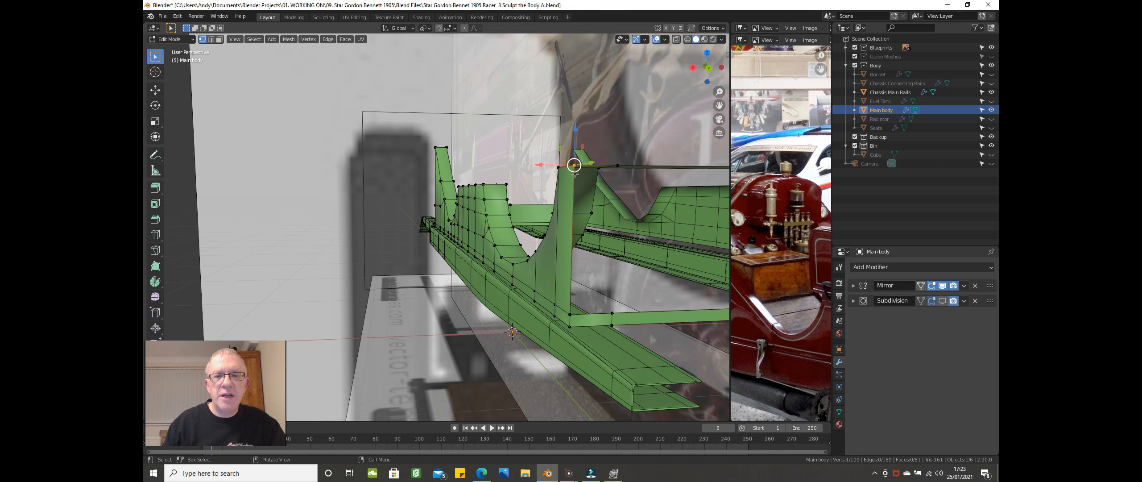
left_click(611, 170, "shift")
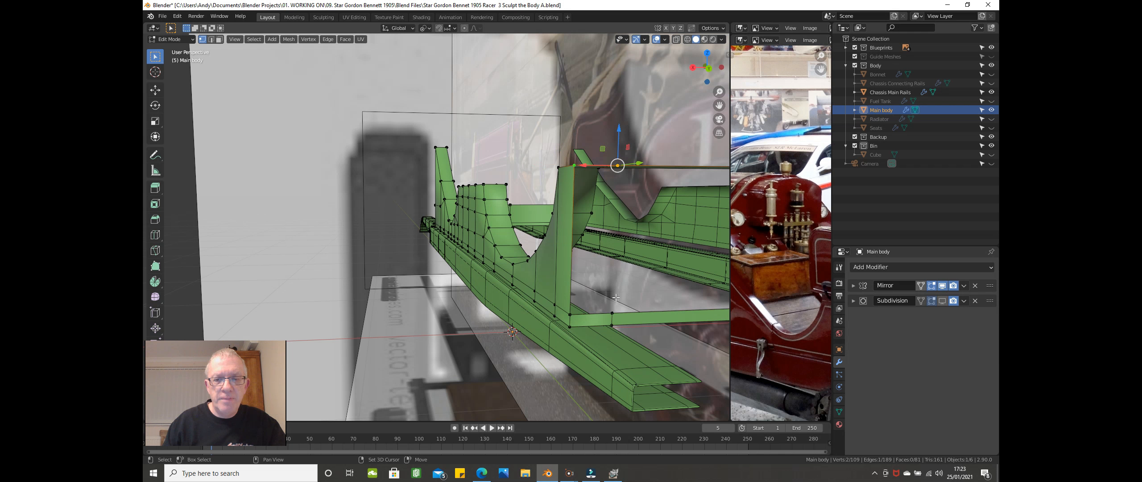
left_click(613, 312, "shift")
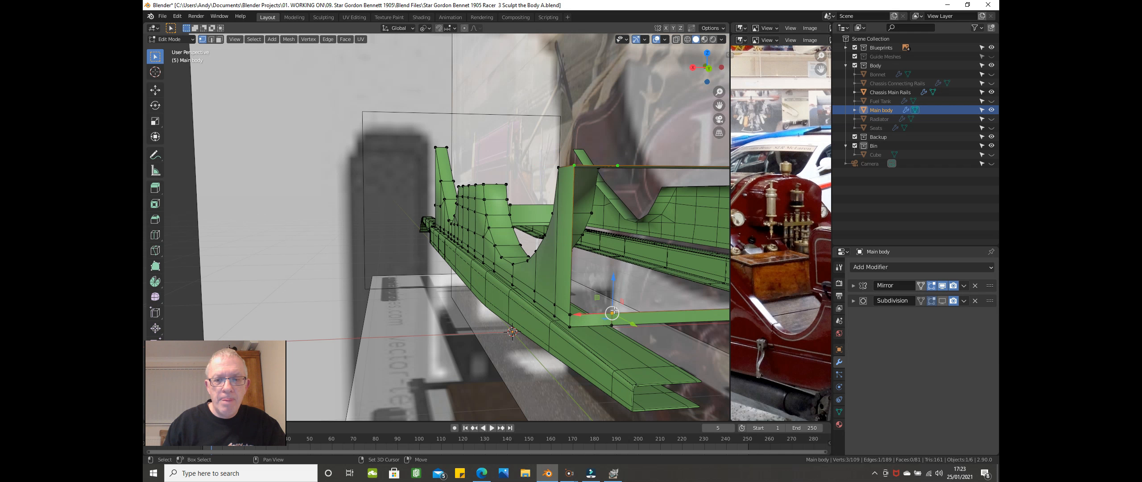
left_click(571, 314, "shift")
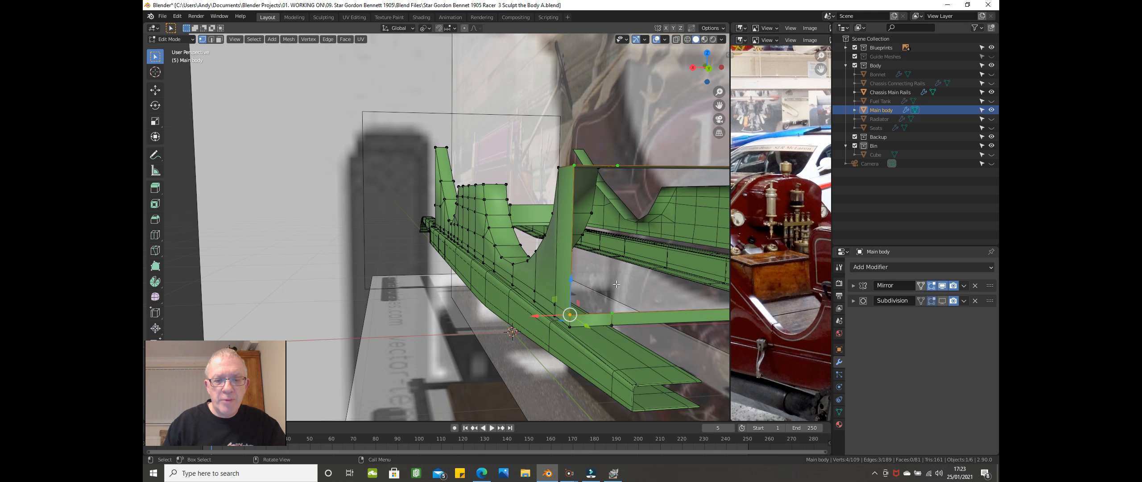
scroll(616, 284, "down", 4)
middle_click_drag(616, 284, 495, 258)
Step: Join the upper and lower centre-line vertices of the rear opening with an edge and fill the four corners with a face
left_click(488, 261)
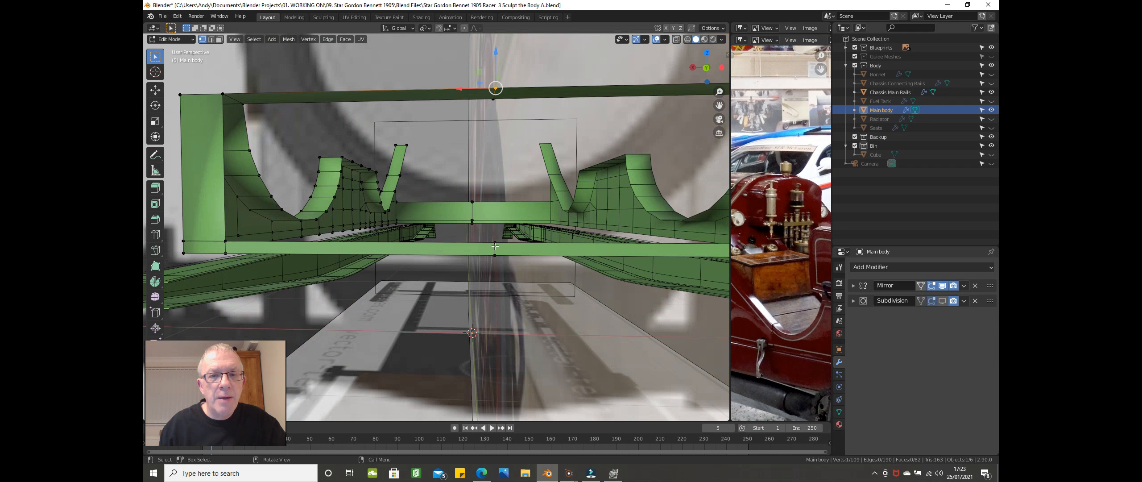
left_click(494, 243, "shift")
key("f")
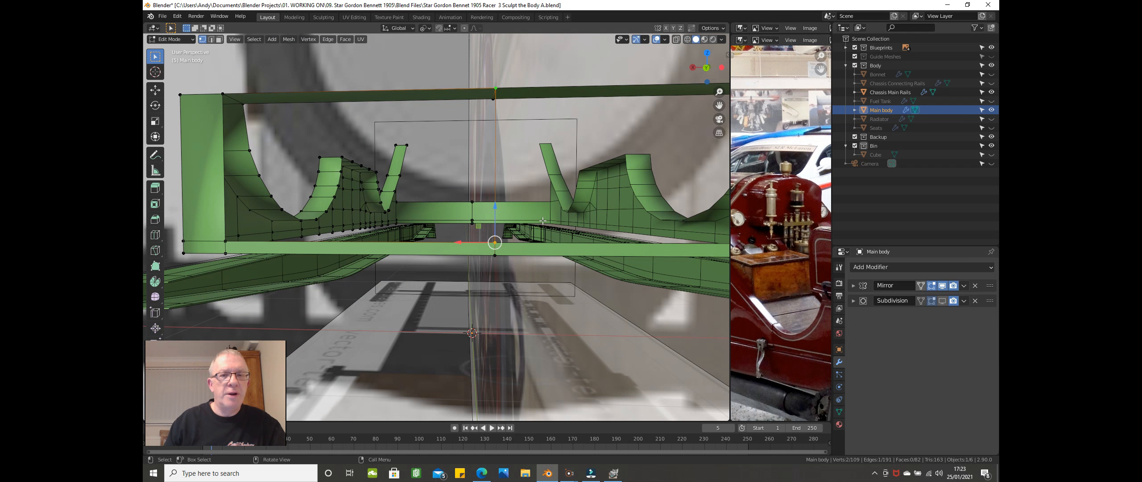
left_click(223, 95, "shift")
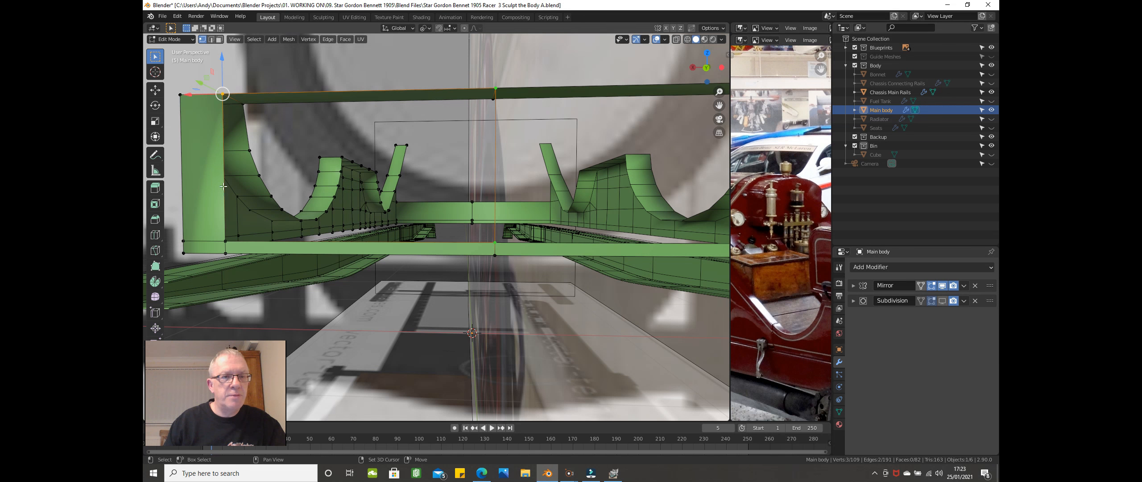
left_click(223, 243, "shift")
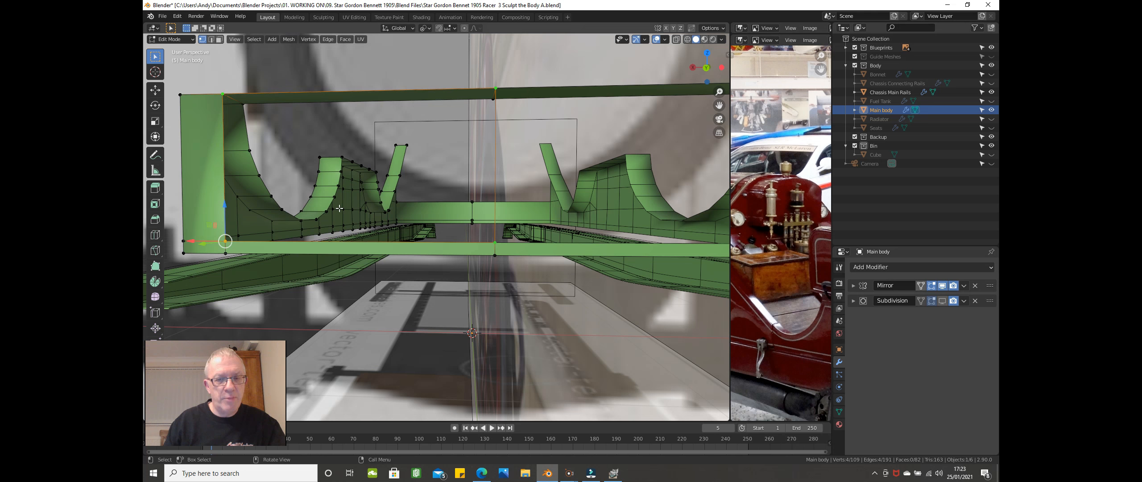
key("f")
Step: Examine the filled rear panel in perspective and compare the body side with the blueprint in right orthographic view
scroll(339, 208, "down", 5)
middle_click_drag(352, 215, 505, 252)
scroll(425, 239, "down", 3)
scroll(425, 238, "up", 2)
scroll(494, 243, "up", 4)
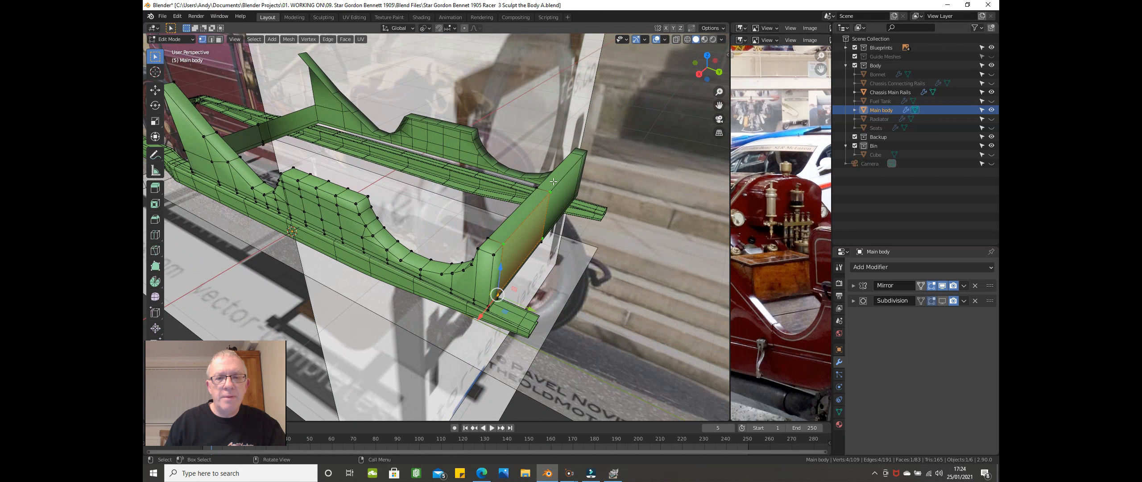
middle_click_drag(248, 138, 355, 176)
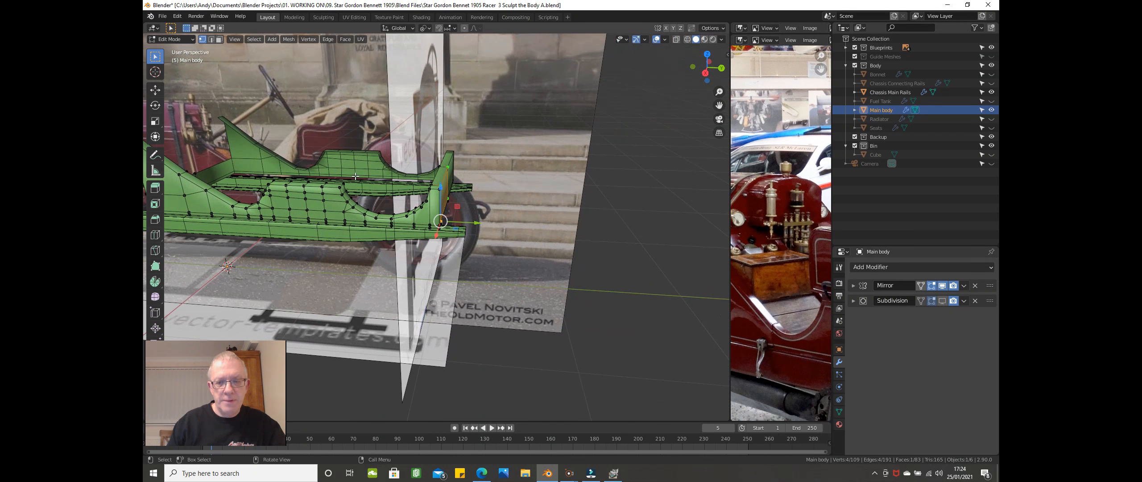
key("KP_3")
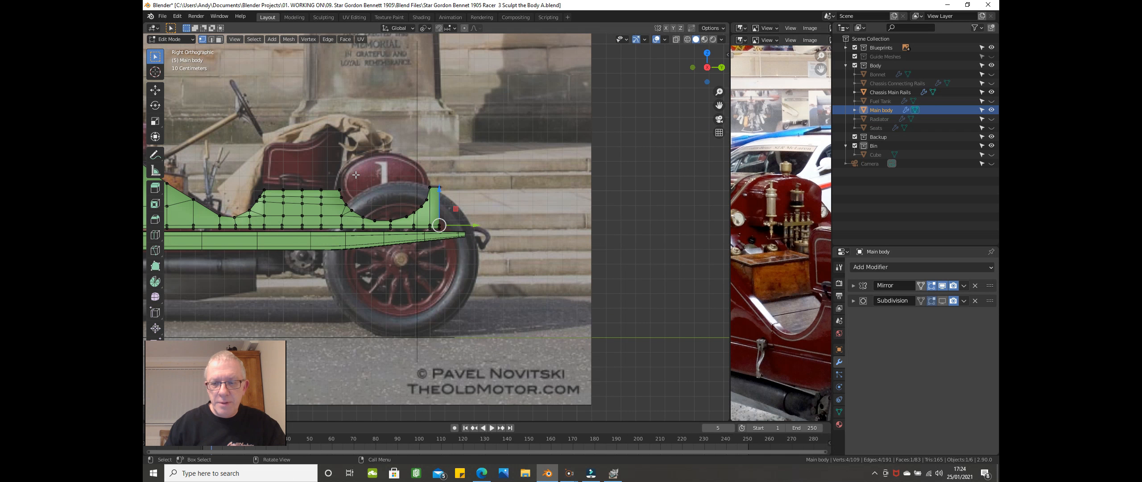
scroll(482, 279, "up", 1)
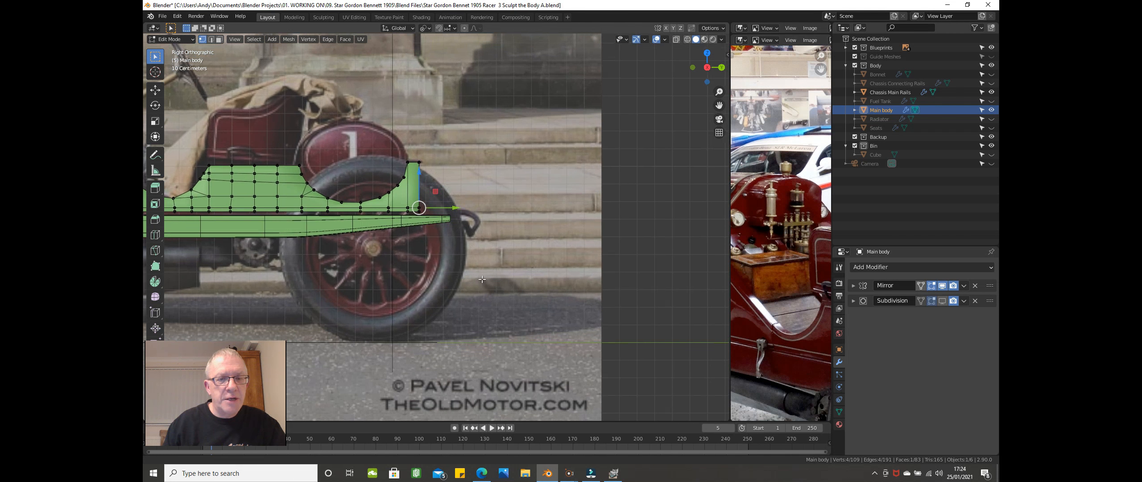
scroll(482, 279, "up", 3, "ctrl")
scroll(468, 294, "up", 1, "ctrl")
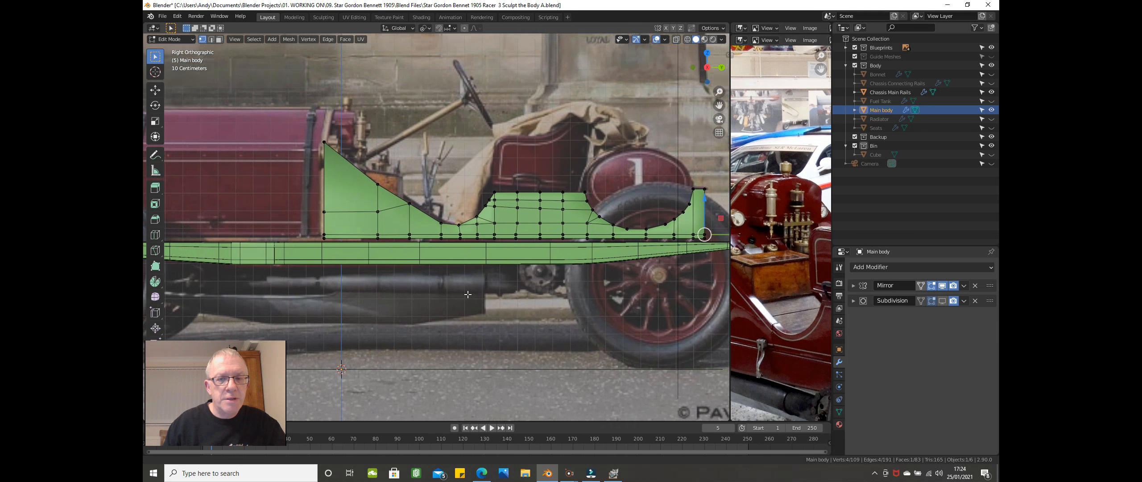
scroll(468, 294, "up", 1, "ctrl")
scroll(459, 297, "up", 1)
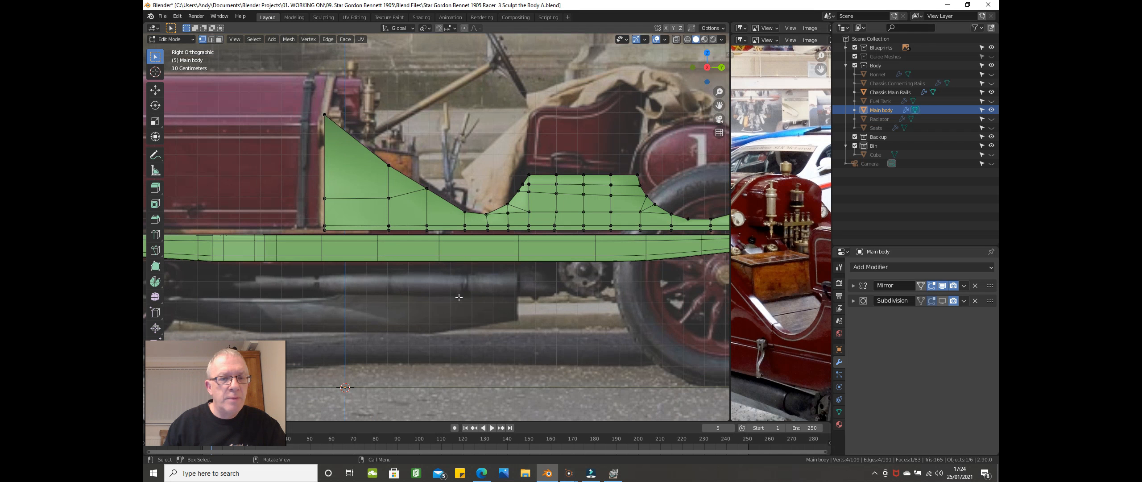
Step: Enlarge the SGB Rear.jpg reference photo and examine the body's lower edge around the side bracket and footwell cutout
middle_click_drag(758, 348, 802, 267)
scroll(790, 271, "up", 4)
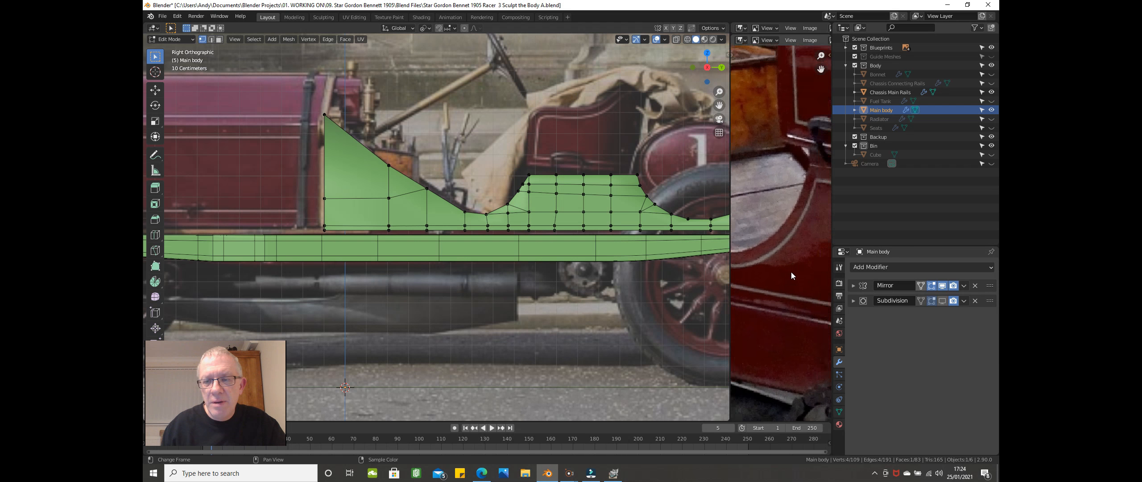
middle_click_drag(800, 228, 772, 223)
scroll(728, 244, "down", 1)
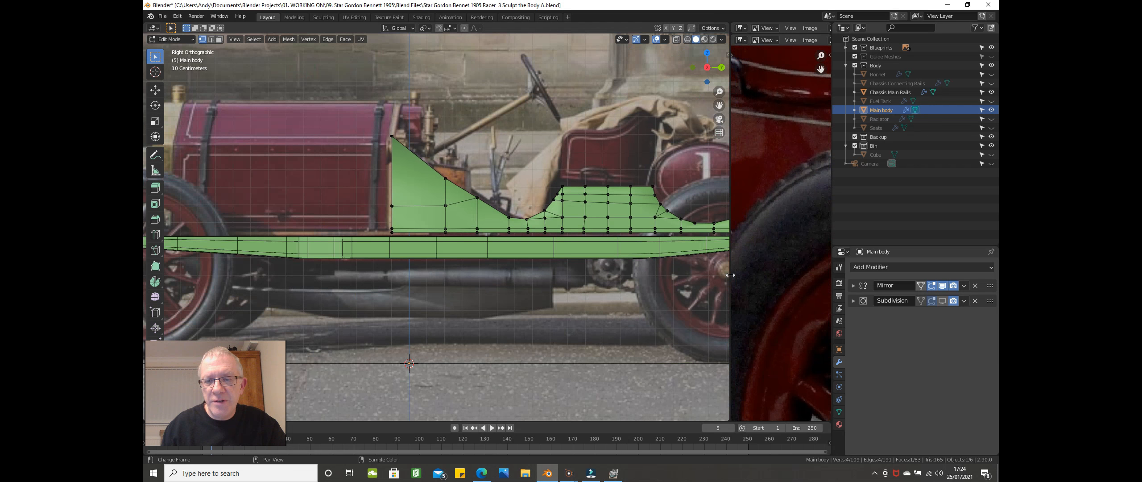
left_click_drag(730, 274, 373, 267)
middle_click_drag(469, 253, 661, 281)
scroll(651, 268, "up", 2)
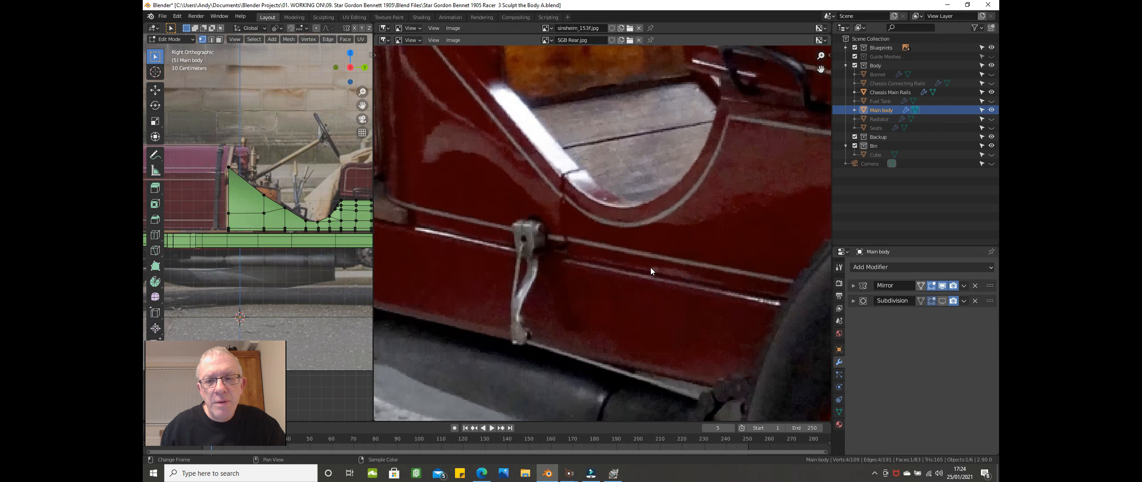
scroll(650, 268, "up", 1)
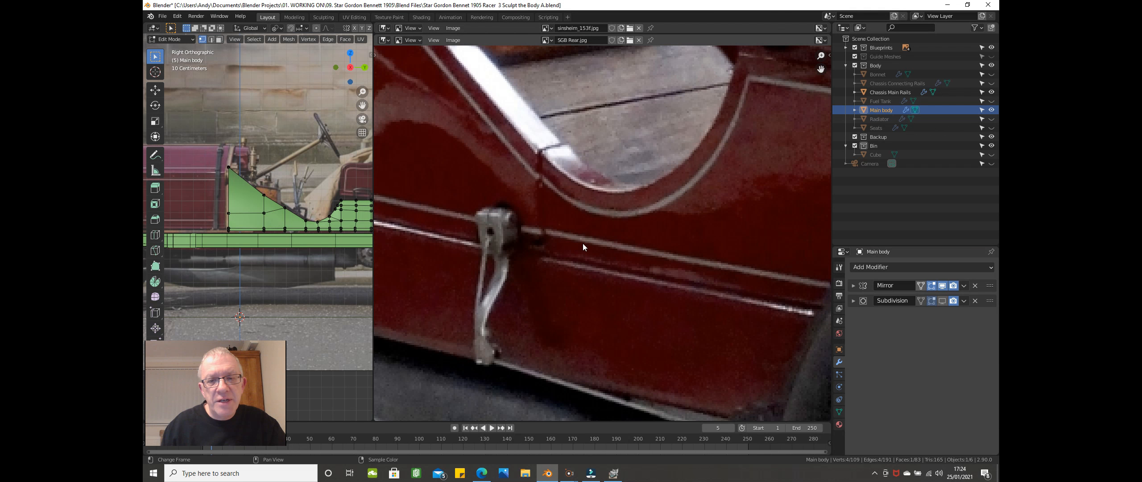
scroll(619, 265, "down", 2)
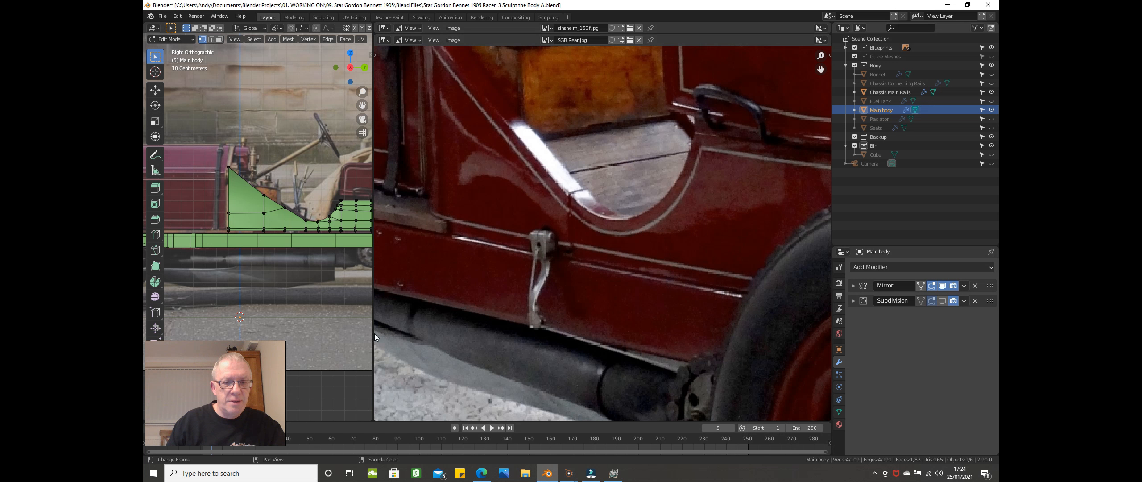
left_click_drag(373, 333, 743, 328)
Step: Select the bottom edge loop of the body side and move it down about 0.03 m along Z to the top of the chassis rail
scroll(500, 275, "up", 4)
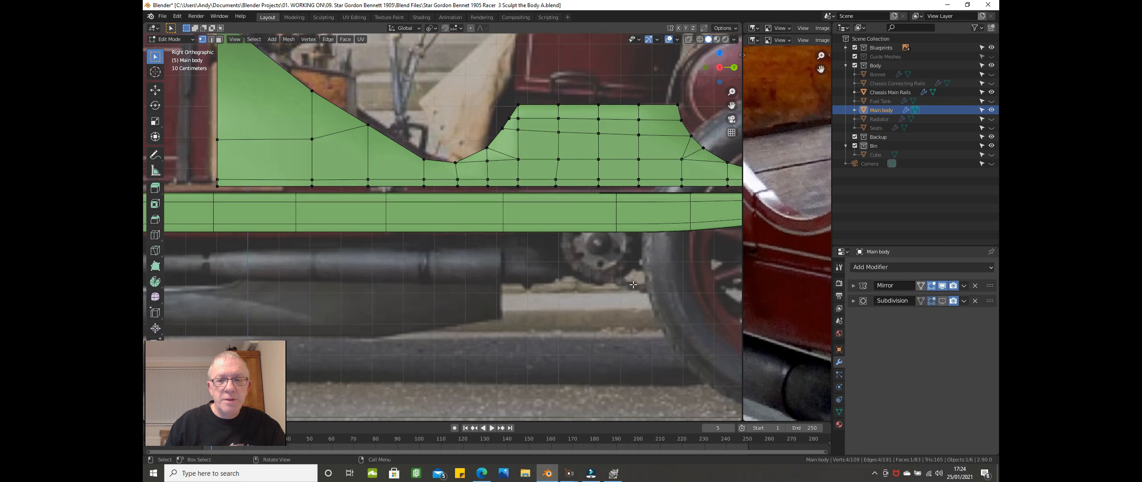
left_click(413, 186, "alt")
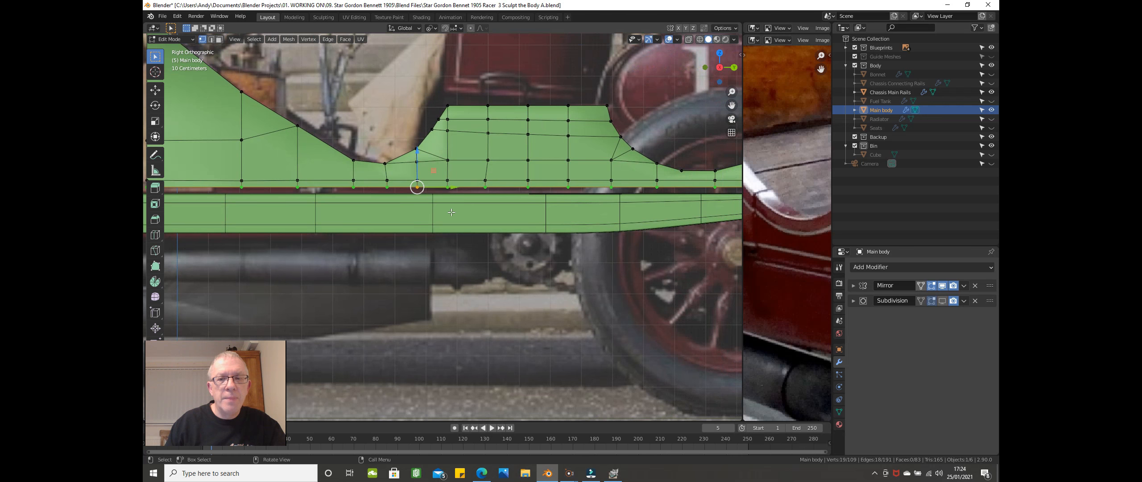
scroll(455, 217, "down", 3)
scroll(470, 178, "up", 1)
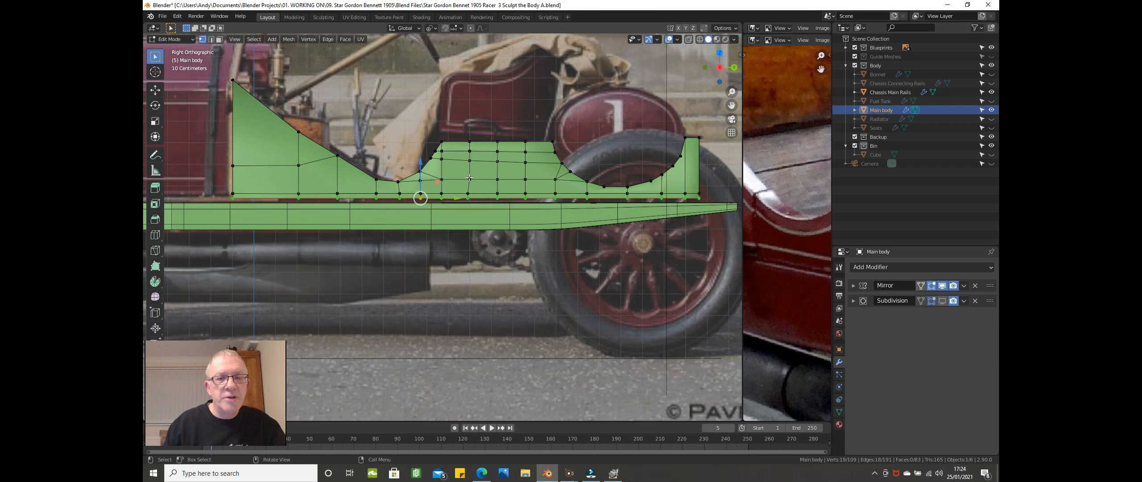
scroll(469, 177, "up", 1)
middle_click_drag(459, 197, 479, 229)
scroll(414, 209, "up", 4)
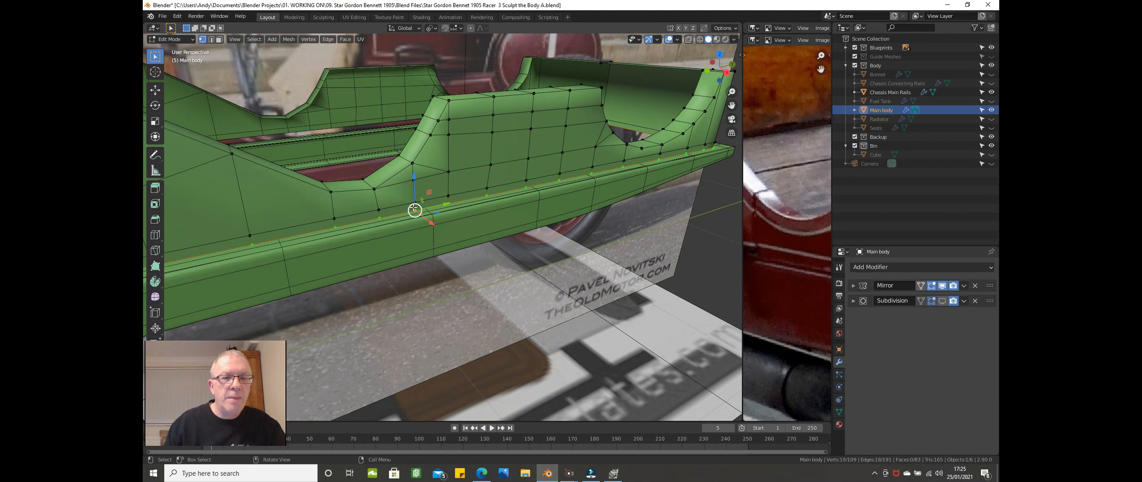
middle_click_drag(415, 207, 421, 189)
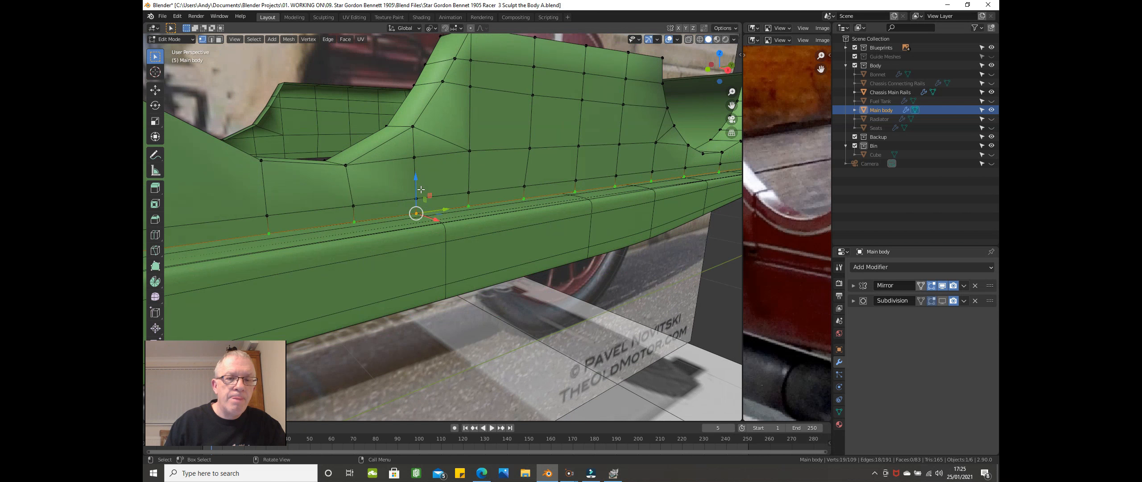
left_click_drag(416, 178, 415, 202)
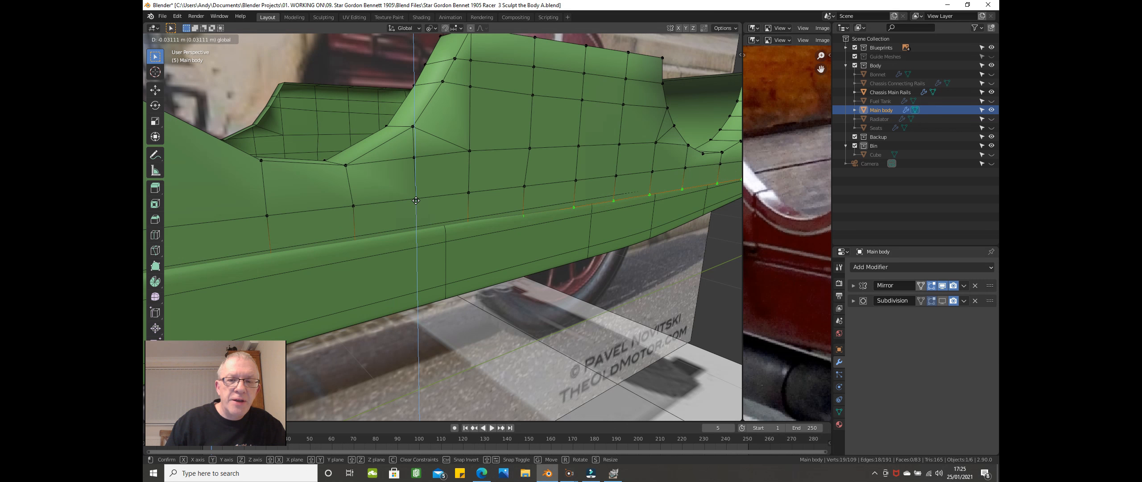
left_click_drag(416, 196, 416, 197)
mouse_move(415, 197)
middle_mouse_down()
mouse_move(377, 197)
mouse_move(382, 220)
mouse_move(416, 201)
middle_mouse_up()
key("KP_3")
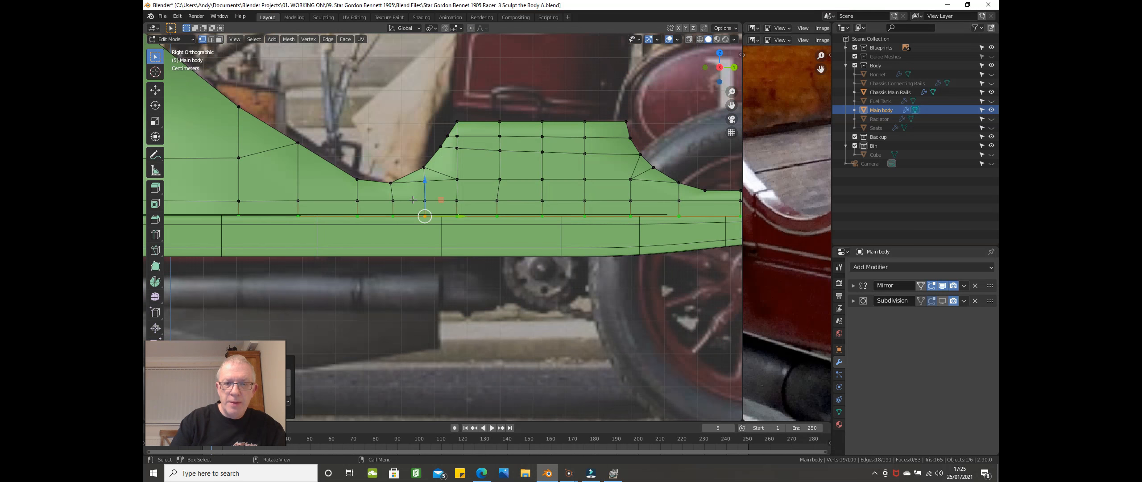
Step: In right orthographic view, dissolve the three vertical edge loops inside the raised section between the two cutouts
middle_click_drag(413, 199, 341, 227, "shift")
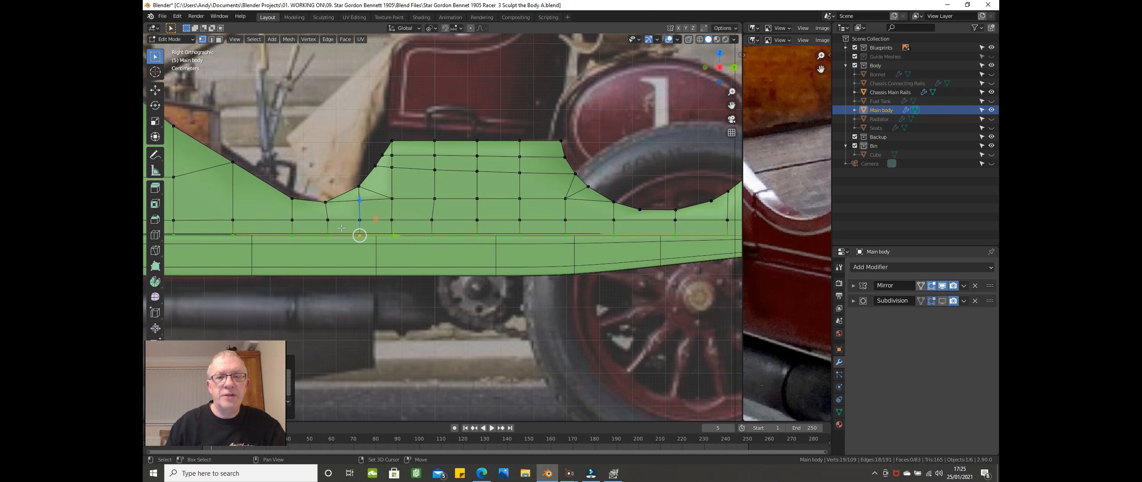
left_click(435, 191, "alt")
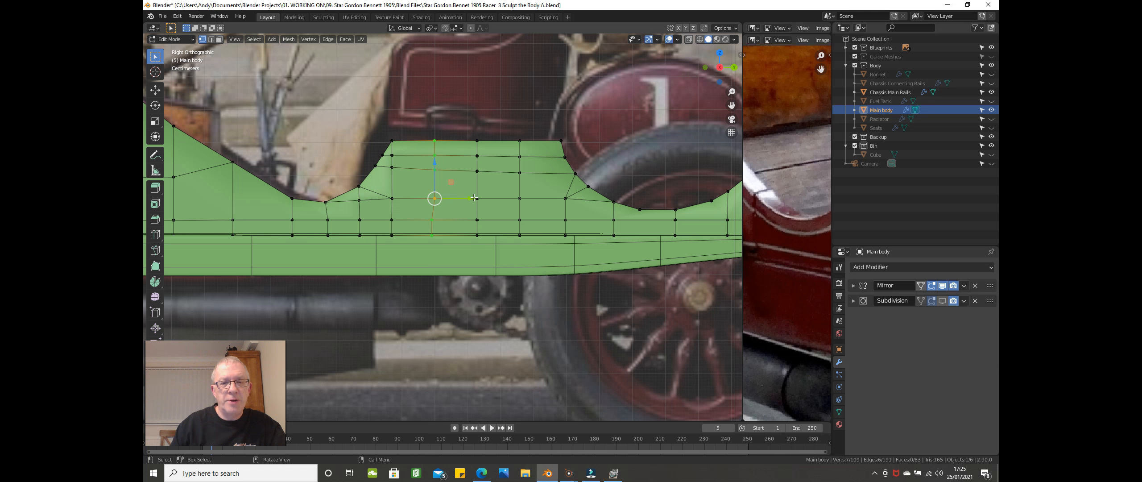
key("x")
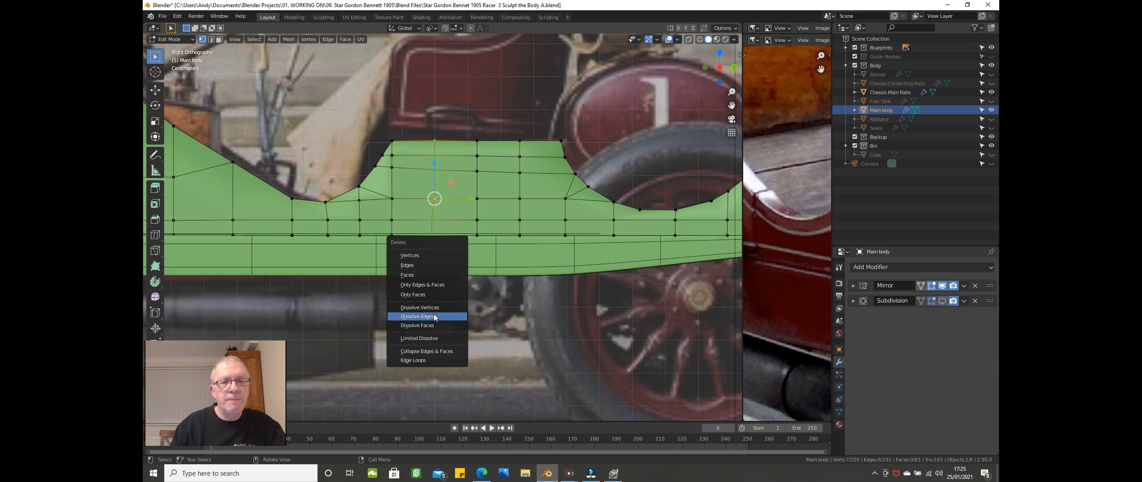
left_click(435, 317)
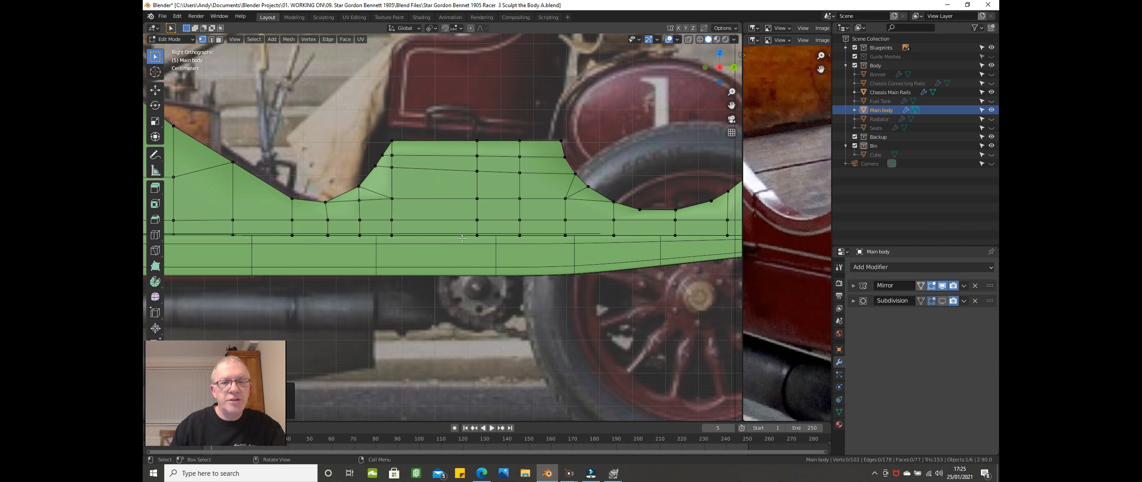
left_click(477, 194, "alt")
key("x")
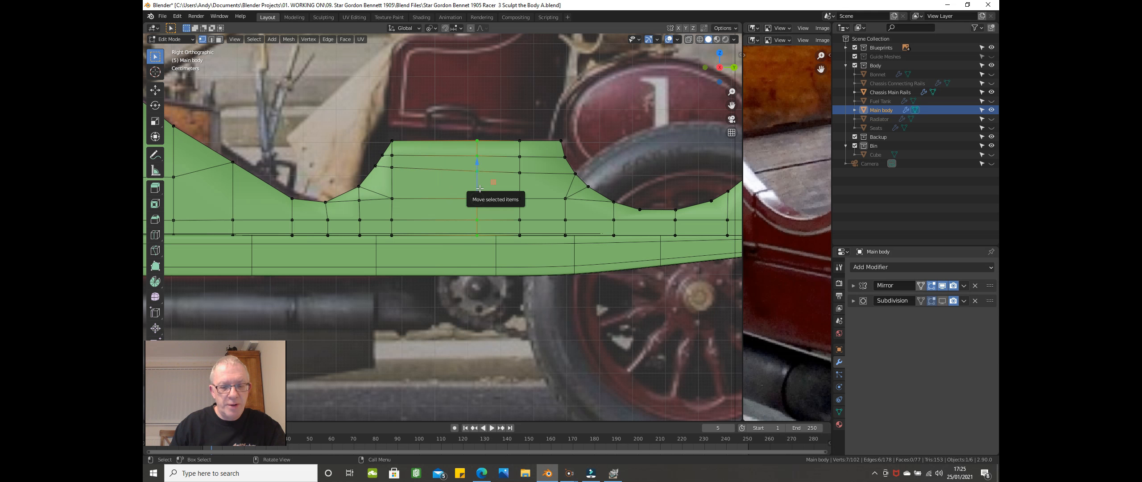
left_click(480, 192)
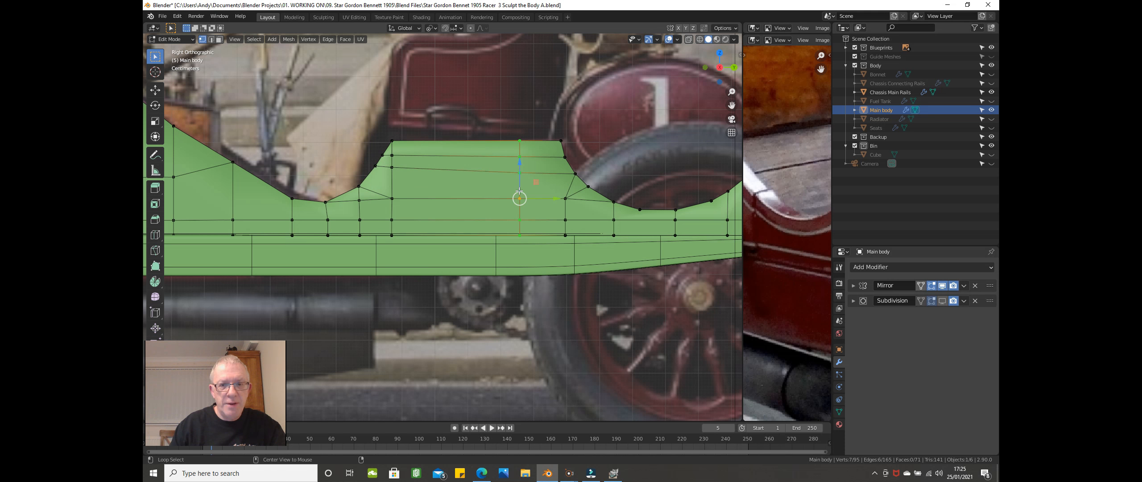
key("x")
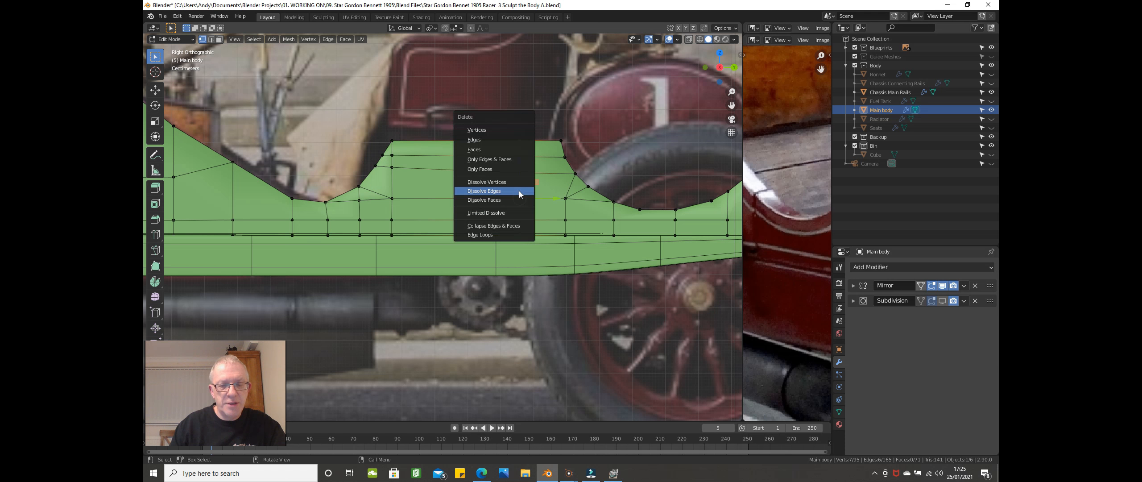
left_click(520, 194)
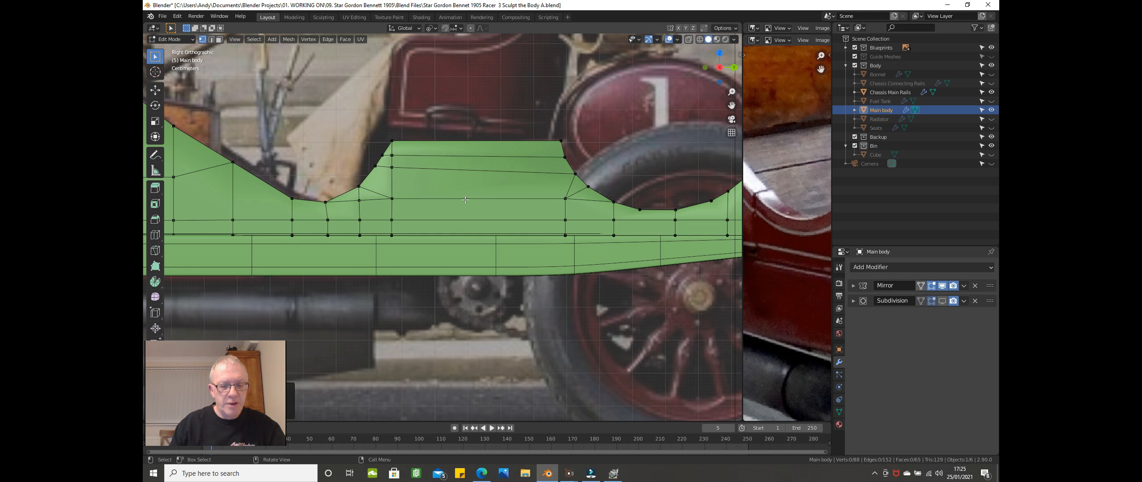
Step: Add three evenly spaced vertical loop cuts across the raised section and make the foremost cut's bottom vertex active
key("ctrl+r")
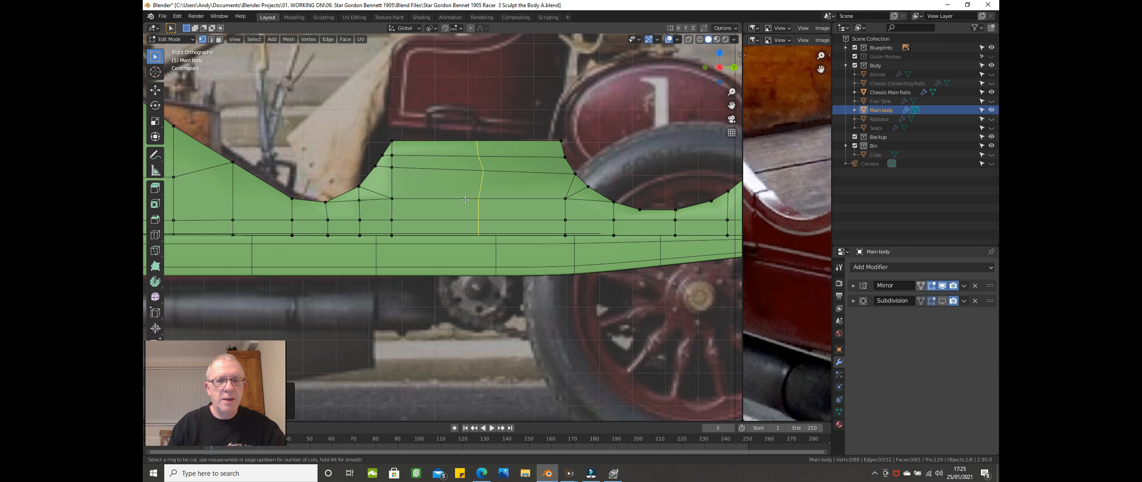
scroll(465, 199, "up", 3)
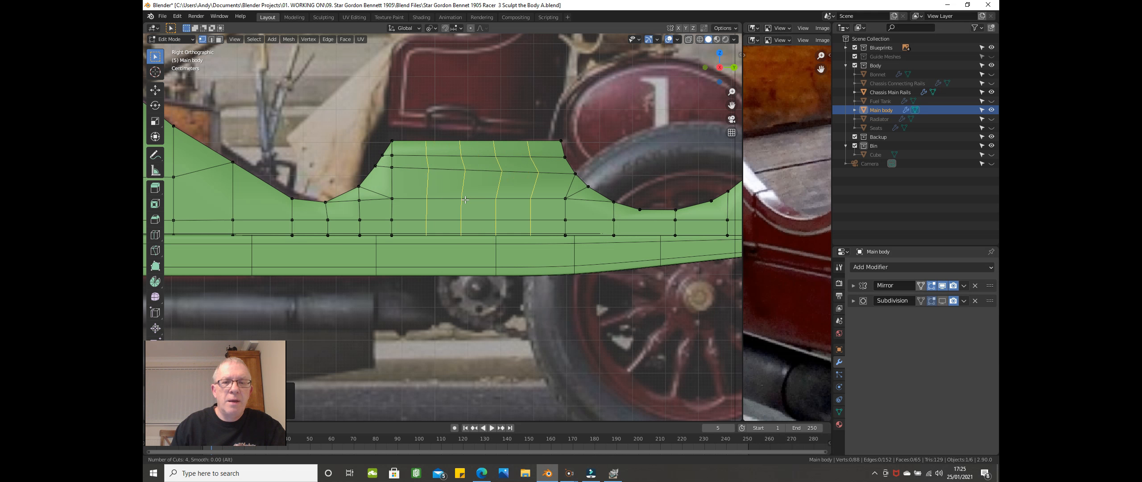
scroll(465, 199, "down", 1)
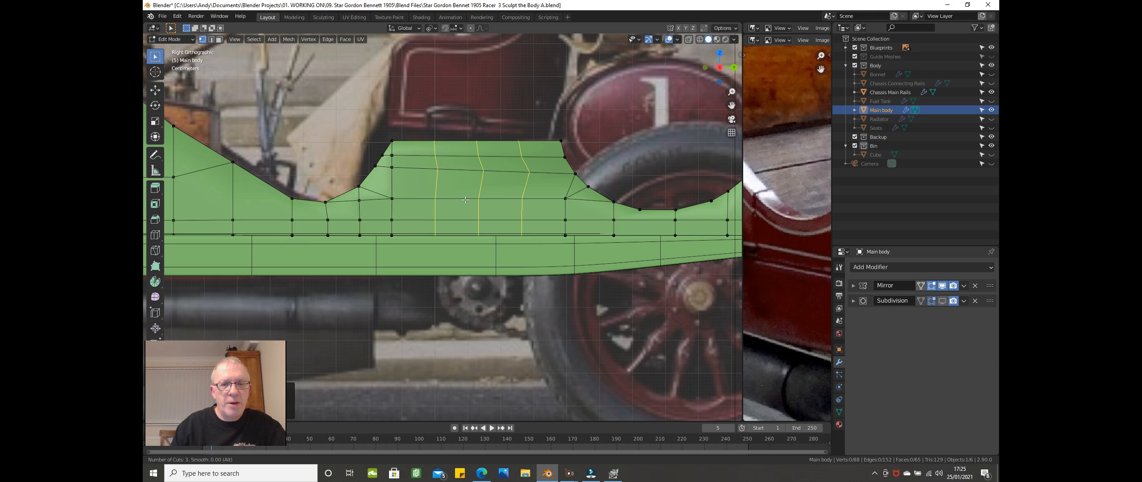
left_click(465, 199)
left_click(464, 200)
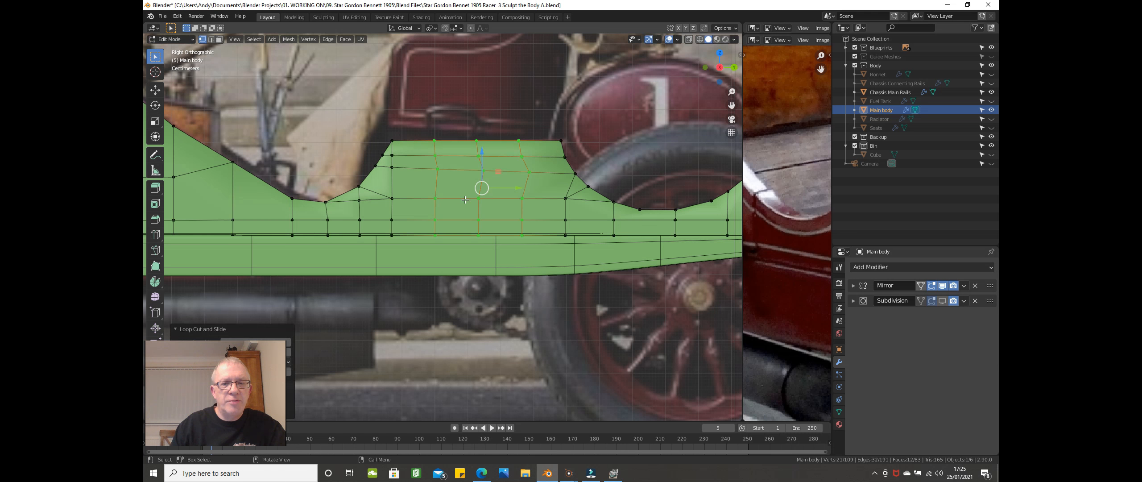
left_click(437, 236, "shift")
left_click(440, 235, "shift")
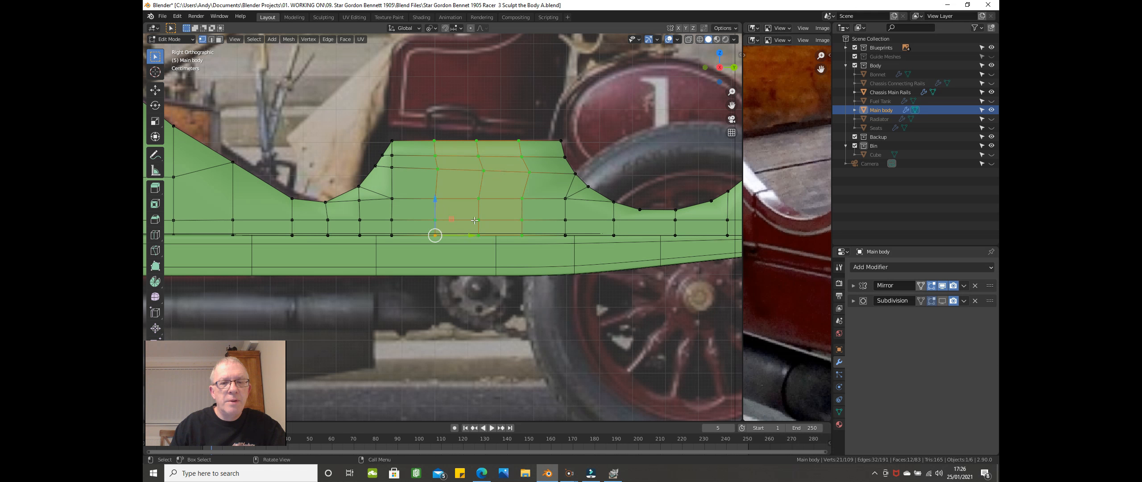
Step: Straighten the foremost new vertical loop on the raised section by scaling it to 0 along Y about its bottom vertex
left_click(476, 198)
left_click(435, 210, "alt")
left_click(432, 238, "shift")
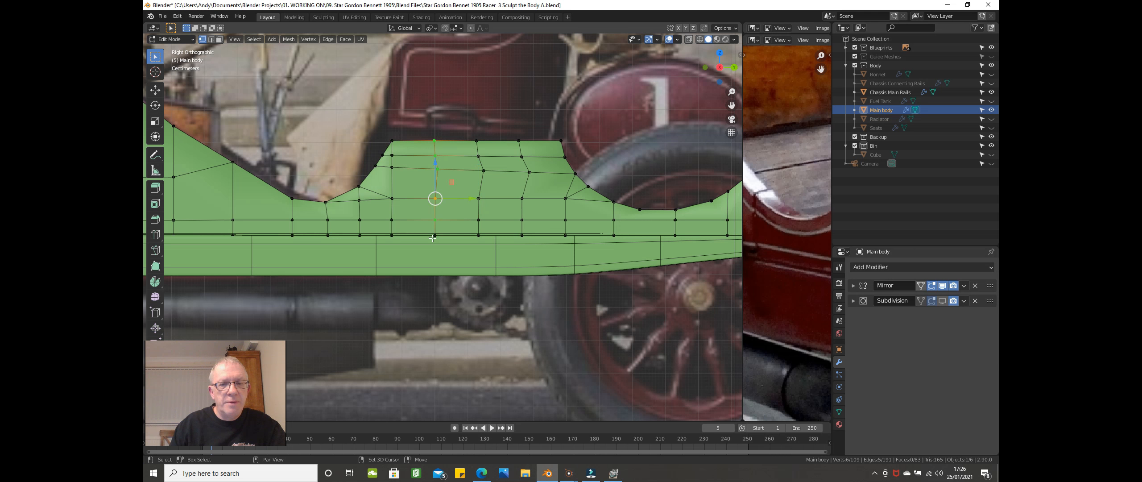
left_click(433, 236, "shift")
scroll(449, 244, "up", 1)
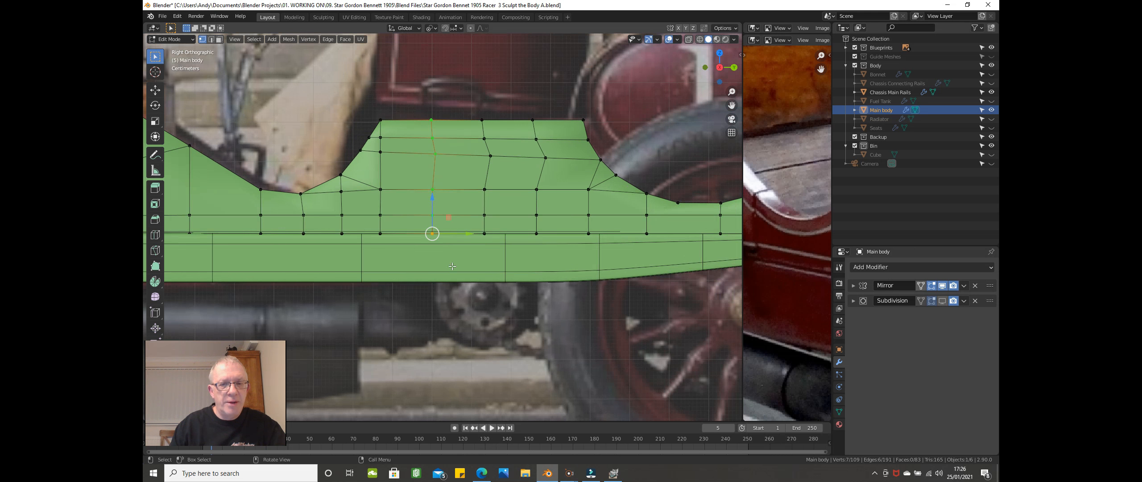
key("s")
key("y")
key("0")
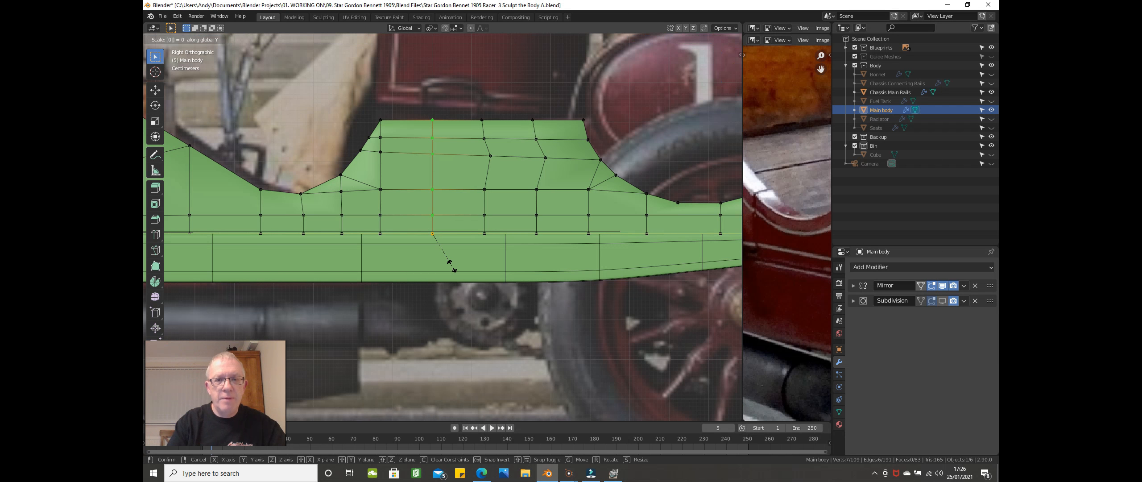
key("Return")
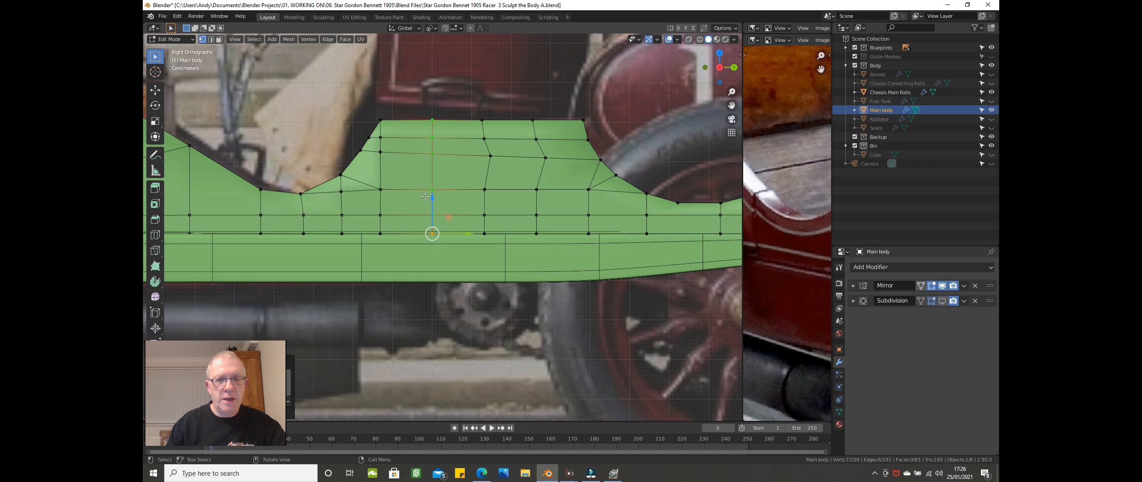
Step: Flatten the middle vertical loop of the raised section to 0 along Y, in line with its bottom vertex
left_click(480, 204, "alt")
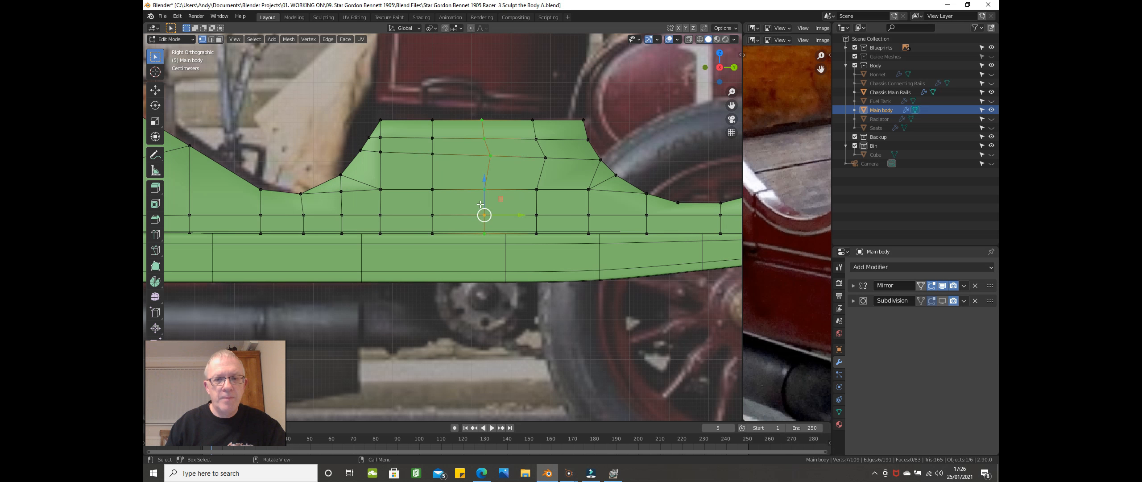
left_click(484, 234, "shift")
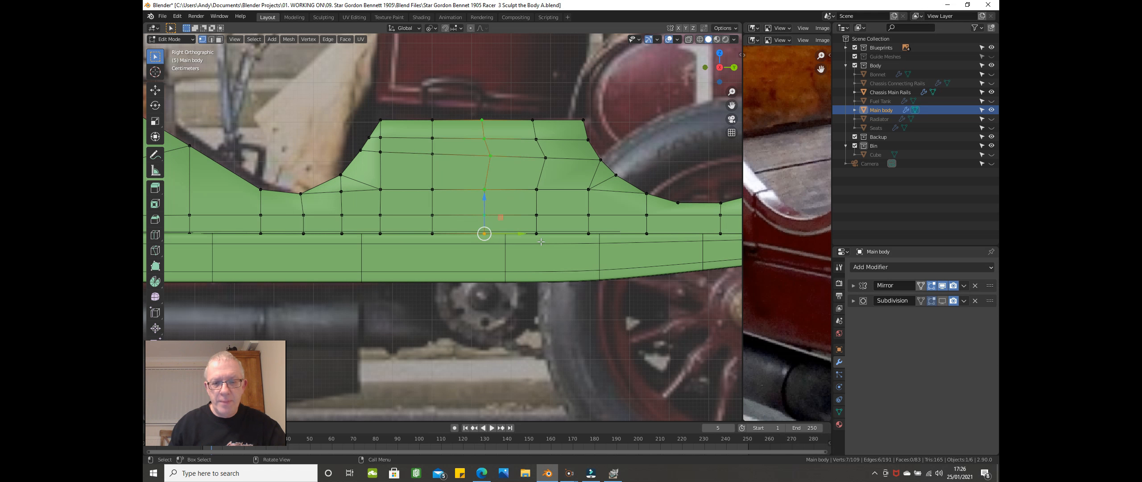
key("s")
key("y")
key("0")
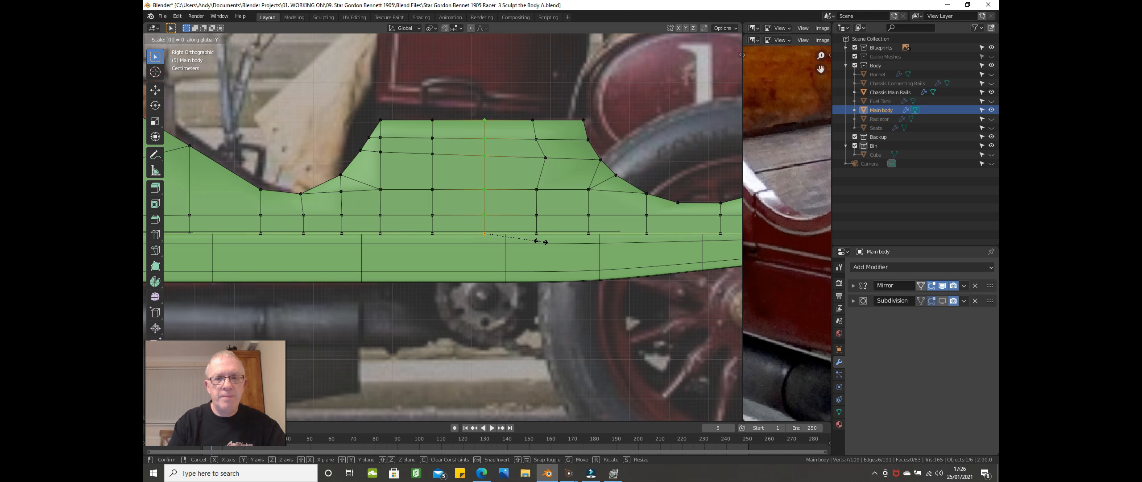
key("Return")
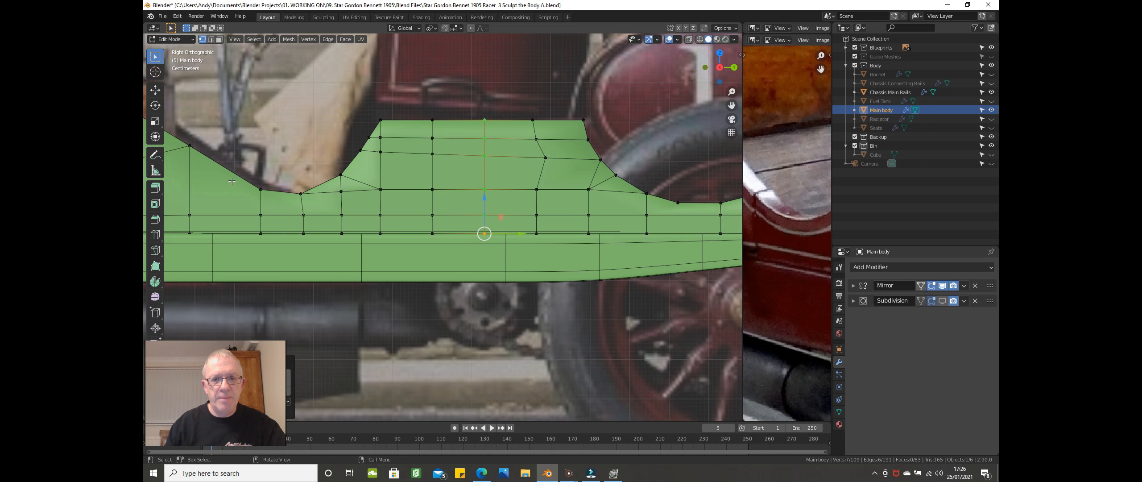
Step: Scale the rearmost of the three new vertical loops to 0 along Y so it lines up with its bottom vertex
left_click(536, 187, "alt")
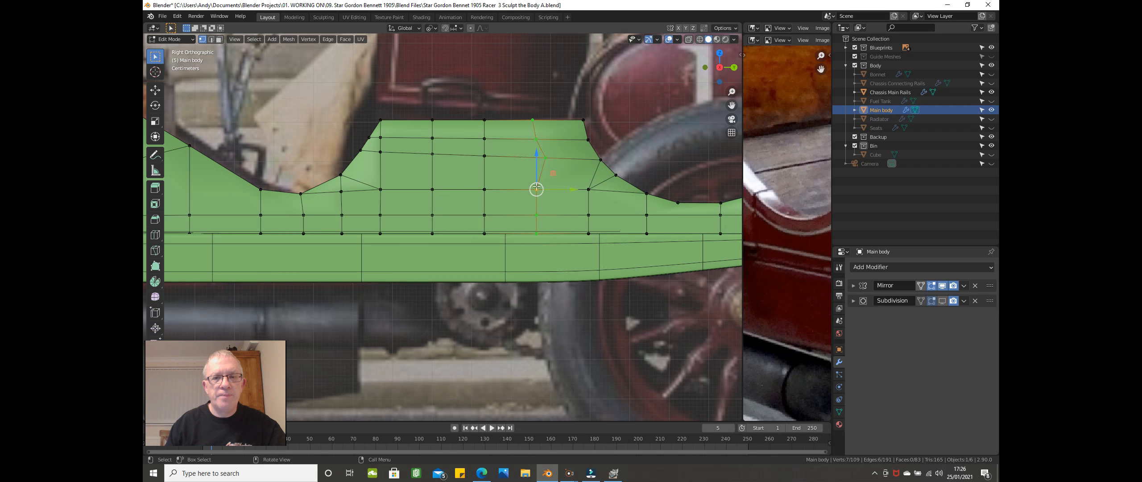
left_click(536, 233, "shift")
key("s")
key("y")
key("0")
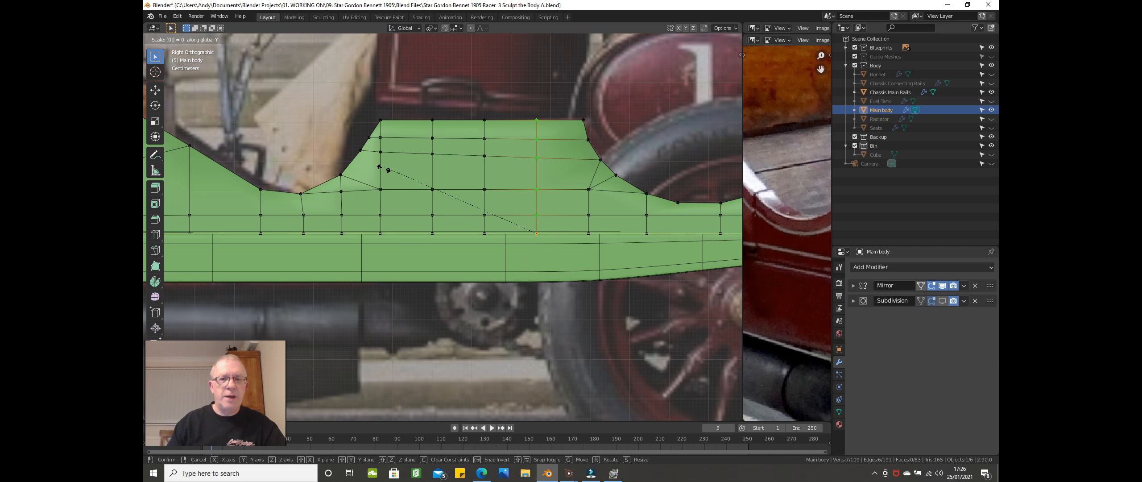
key("Return")
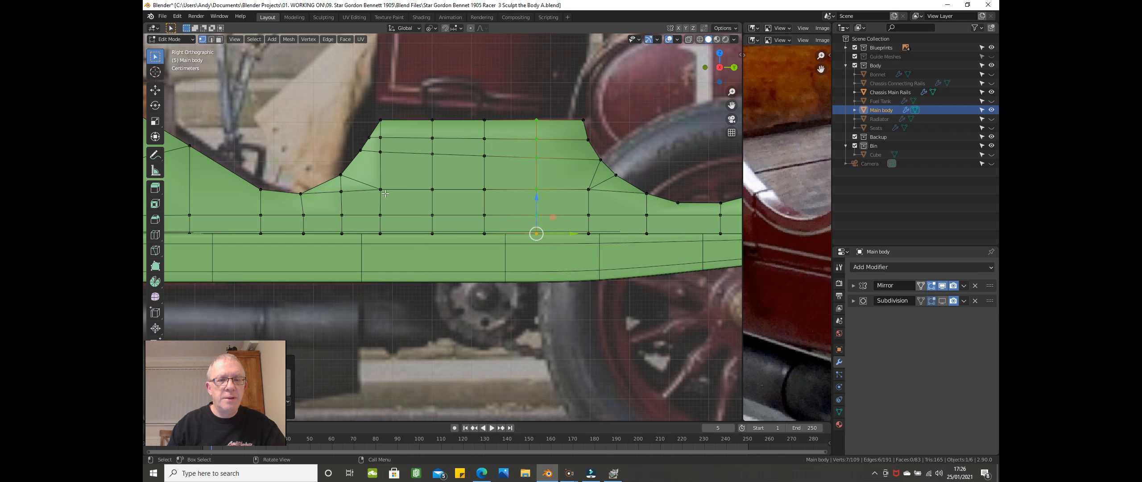
Step: Straighten the short vertical edge run below the front cutout's lowest point, aligning it along Y with its bottom vertex
scroll(385, 193, "down", 1)
middle_click_drag(386, 194, 439, 195, "shift")
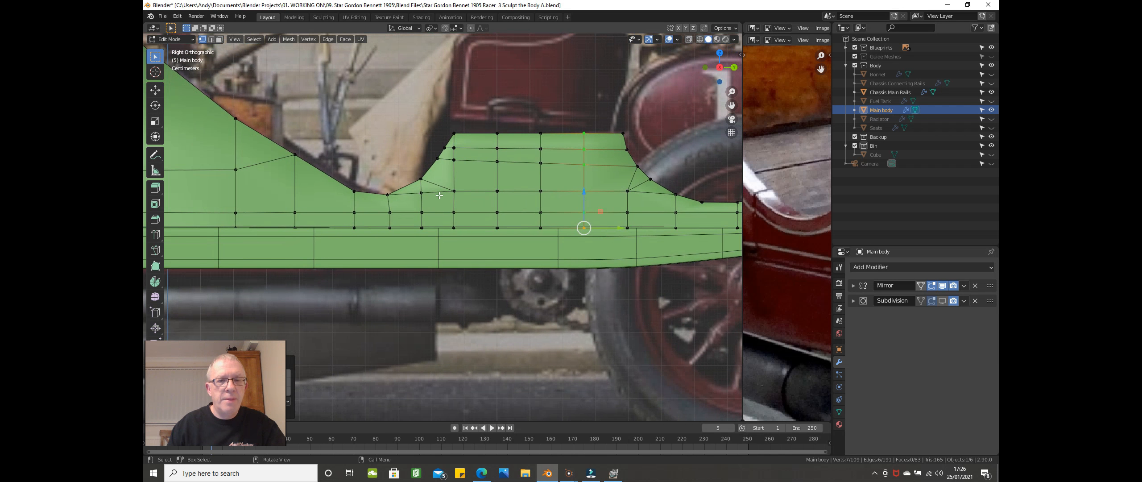
scroll(439, 195, "down", 2)
middle_click_drag(373, 207, 393, 214, "shift")
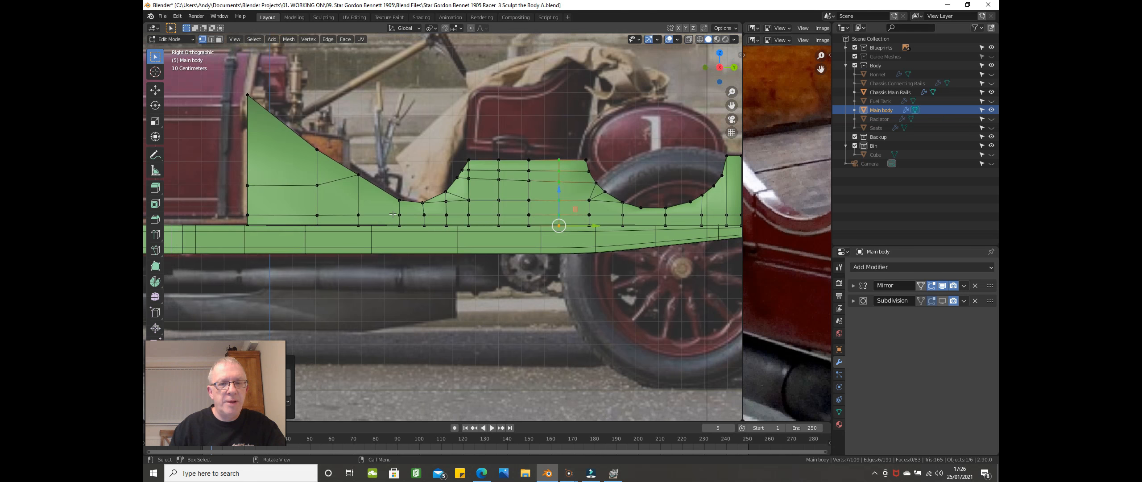
scroll(389, 213, "up", 1)
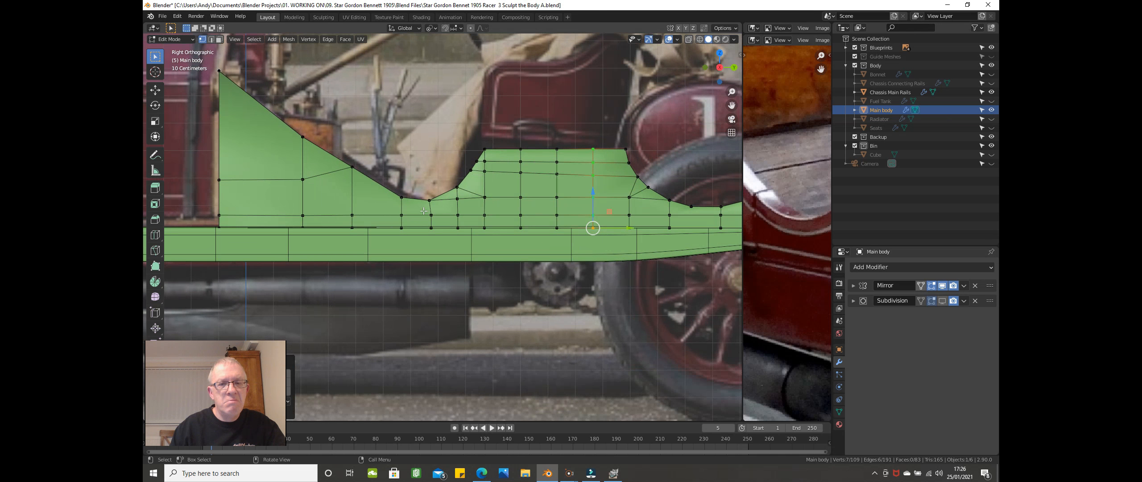
scroll(428, 210, "up", 2)
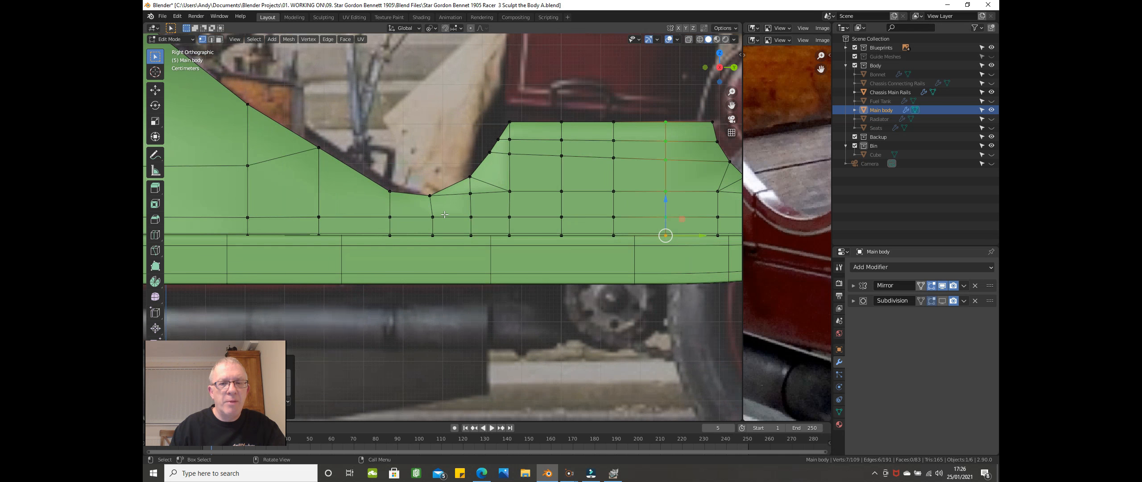
scroll(445, 214, "down", 2)
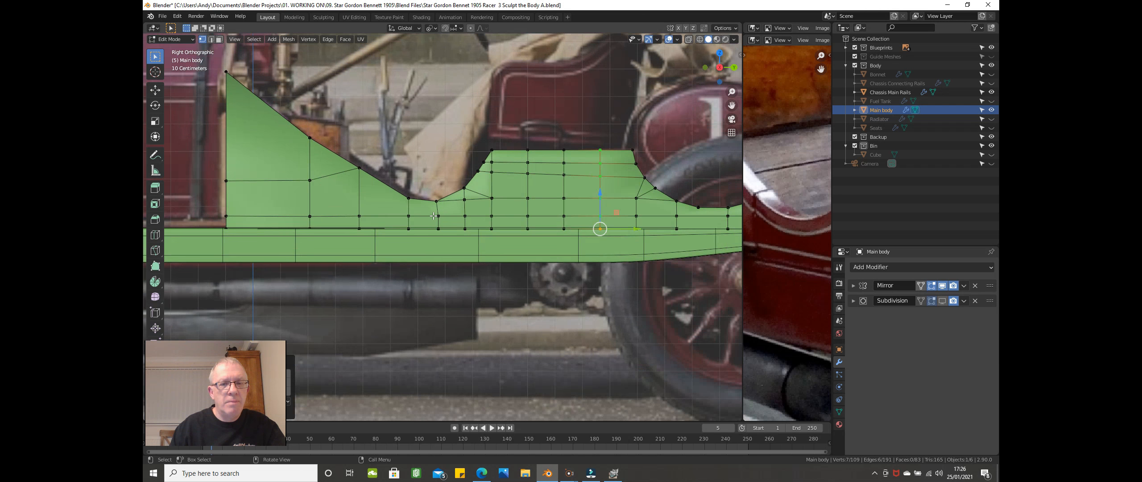
scroll(434, 216, "up", 2)
left_click(434, 195)
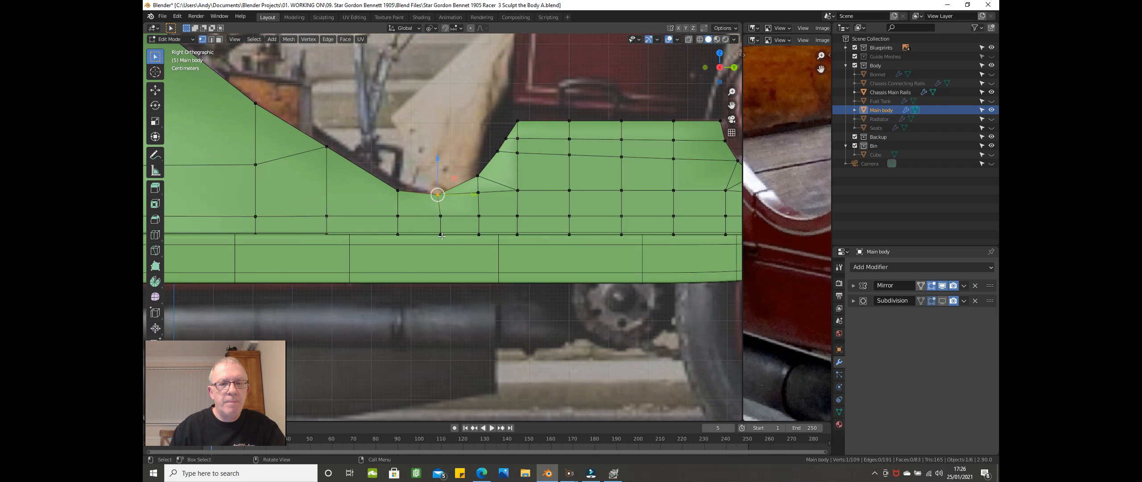
left_click(441, 234, "ctrl")
key("s")
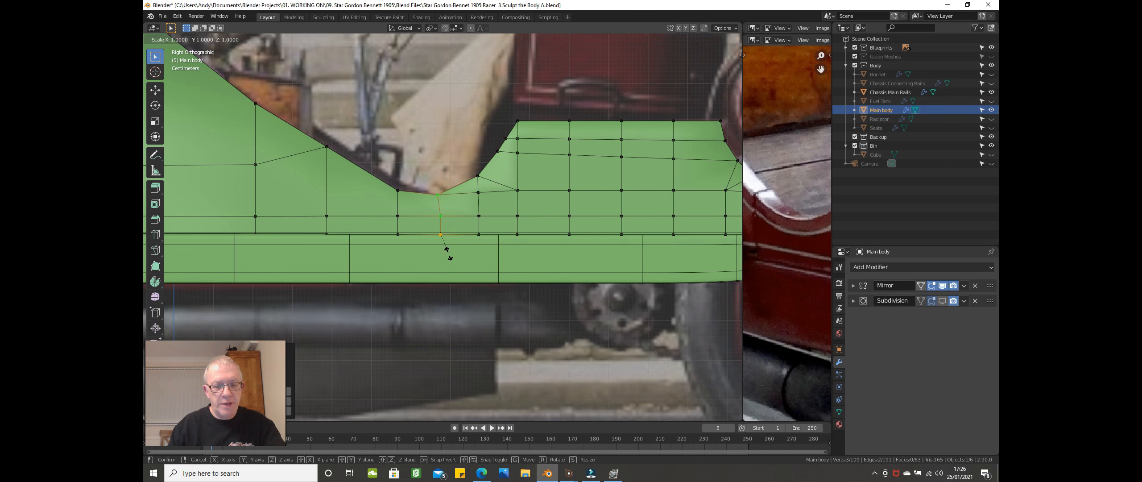
key("Escape")
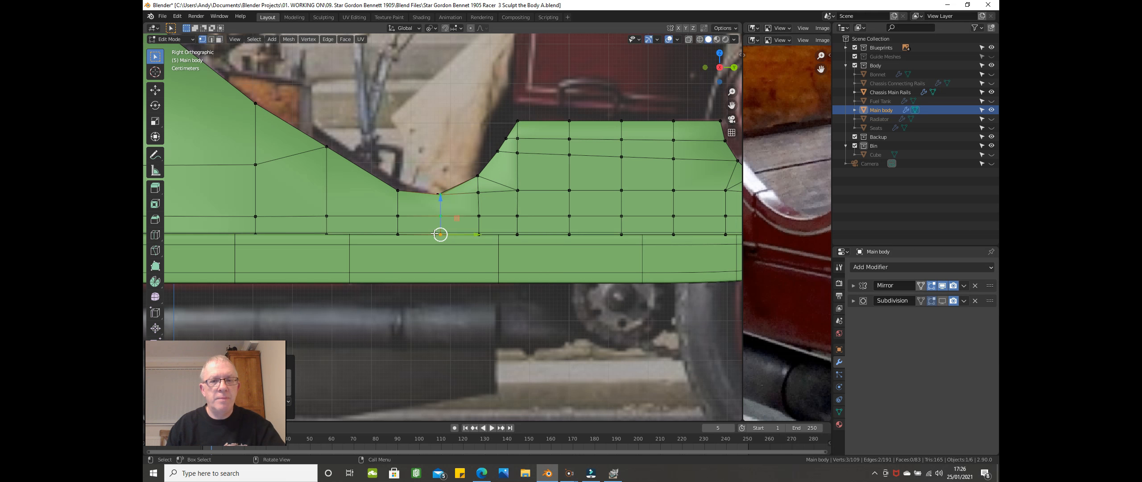
Step: Add a vertical loop cut to the body's front cross panel near the side, roughly under the upright's inner edge
scroll(435, 234, "down", 5)
middle_click_drag(331, 208, 304, 190)
middle_click_drag(286, 150, 265, 180)
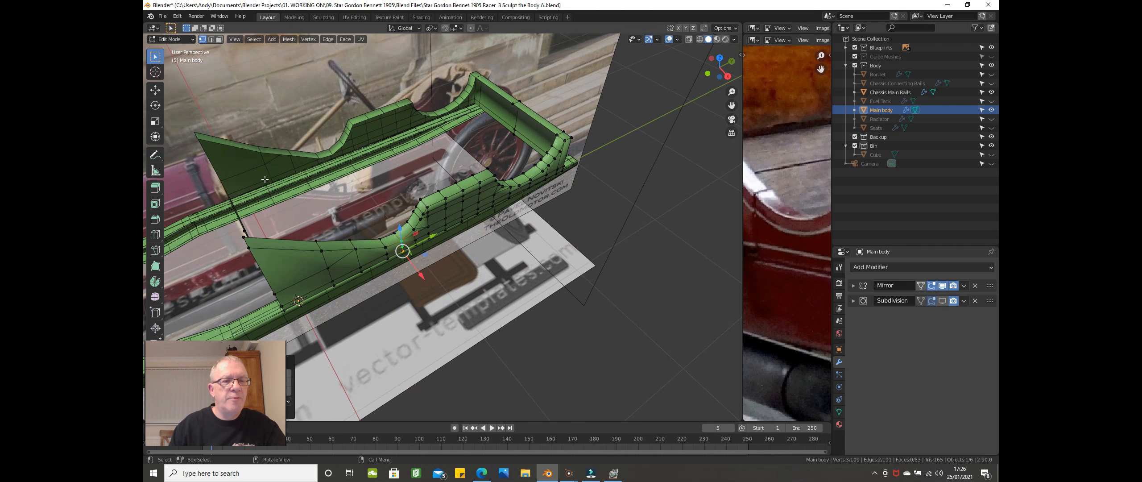
left_click(242, 234)
middle_click_drag(265, 211, 350, 206)
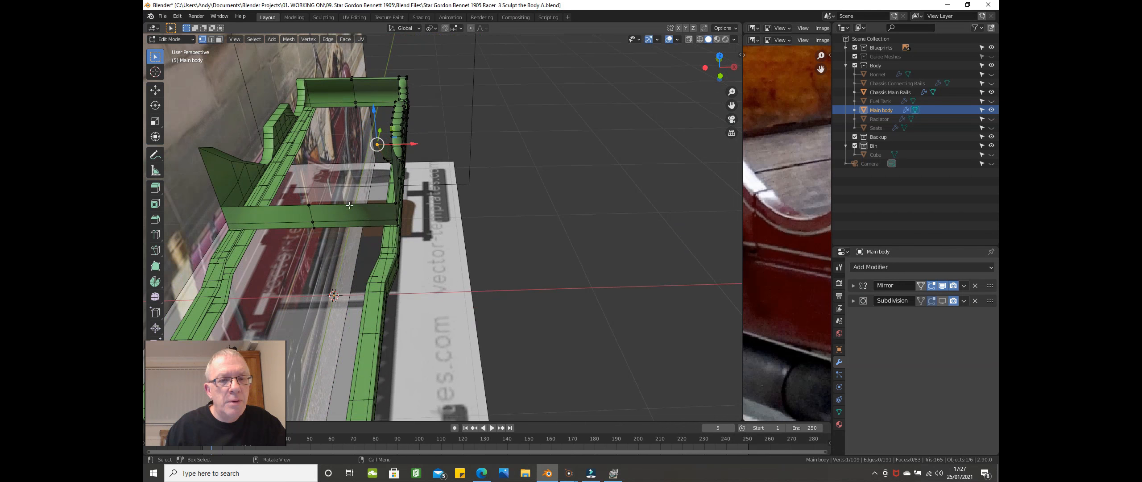
left_click(478, 153)
scroll(477, 154, "down", 1)
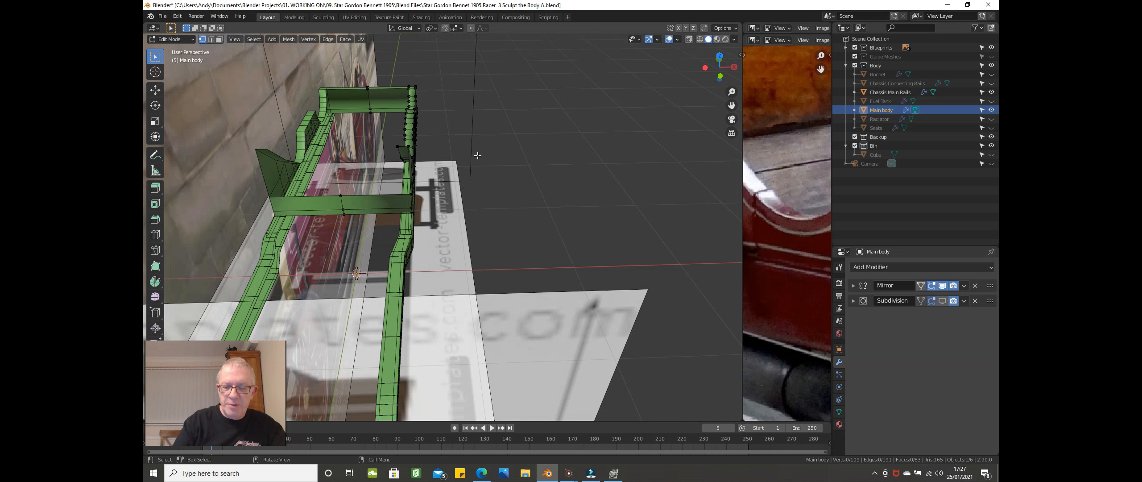
key("KP_1")
scroll(477, 155, "up", 5)
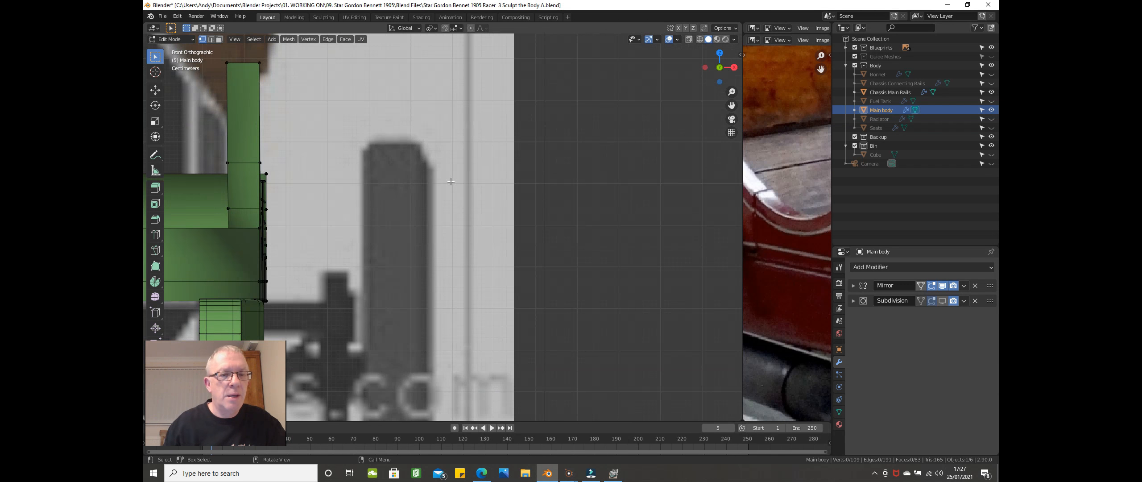
scroll(291, 208, "down", 2)
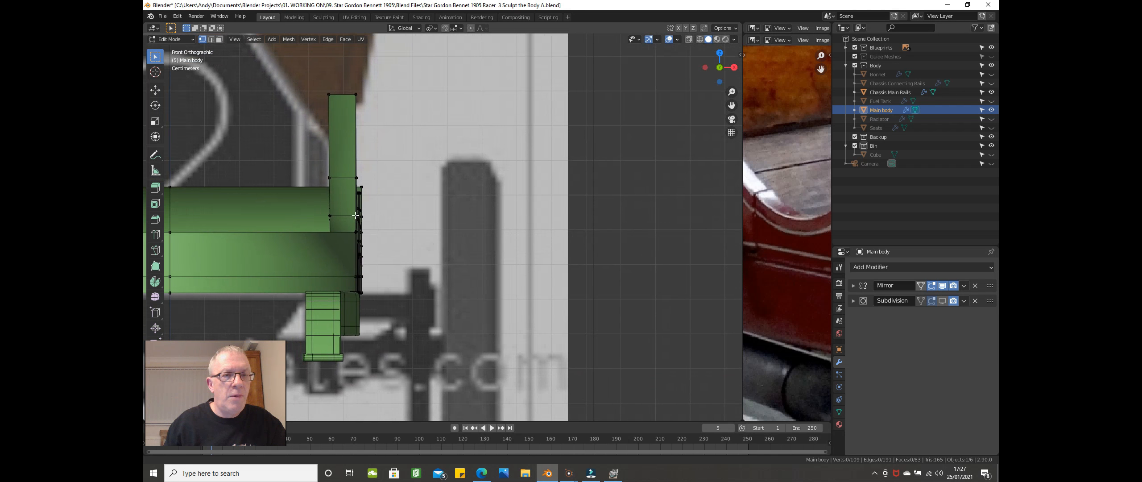
right_click(333, 261)
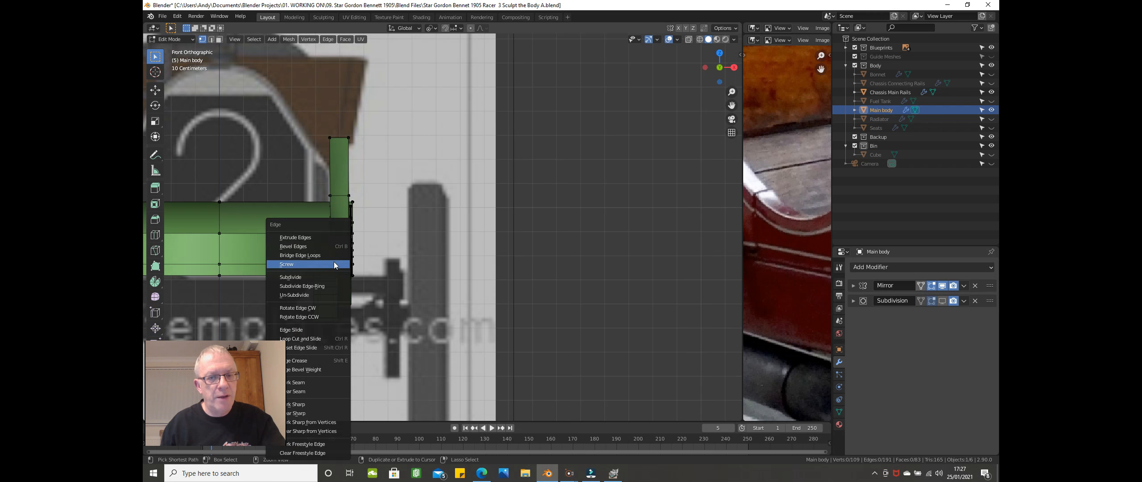
key("ctrl+r")
left_click(332, 263)
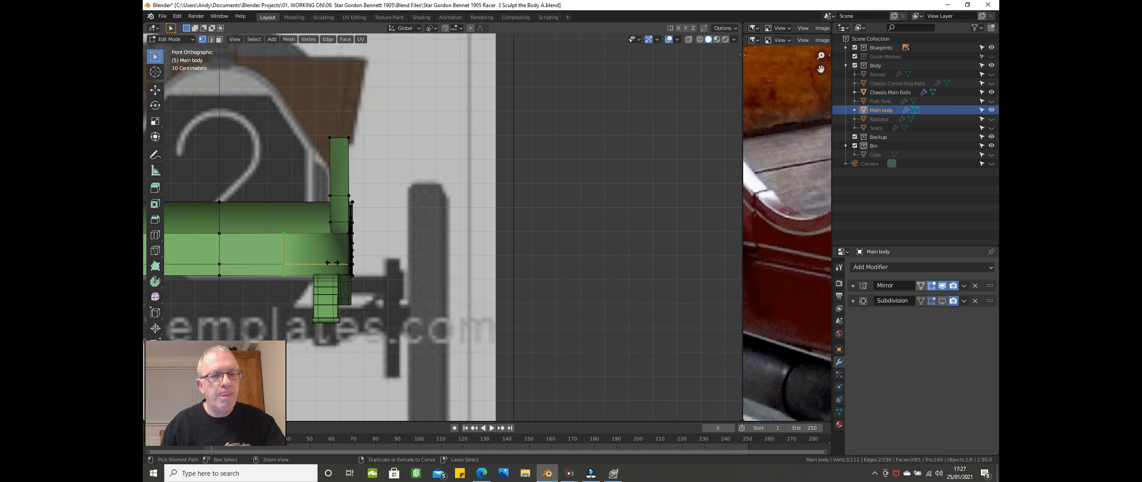
left_click(380, 253)
Step: Align the new cross-panel loop with the upright's inner top vertex by scaling to 0 along X in front orthographic view
mouse_move(382, 254)
middle_mouse_down()
mouse_move(384, 204)
mouse_move(371, 250)
middle_mouse_up()
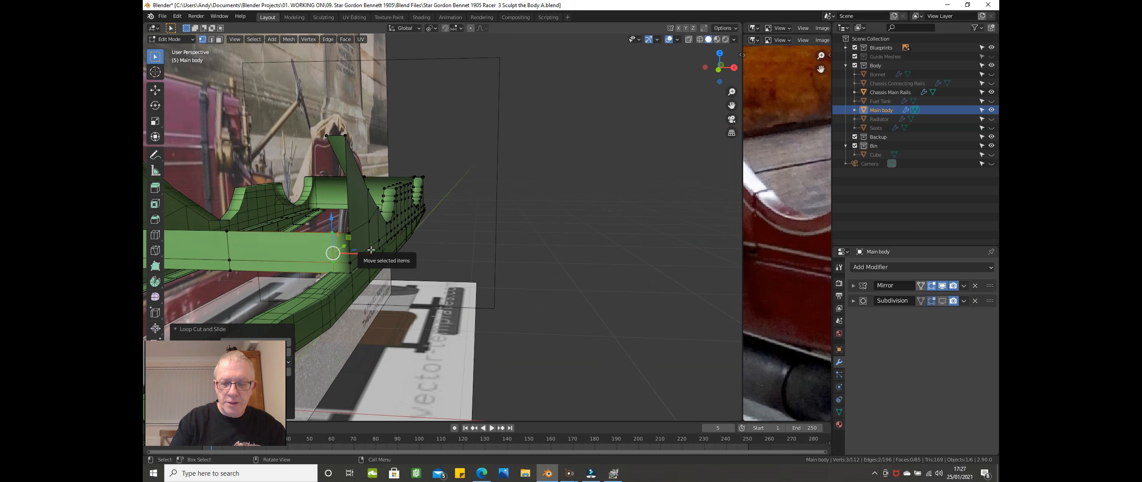
key("KP_1")
scroll(370, 250, "up", 4)
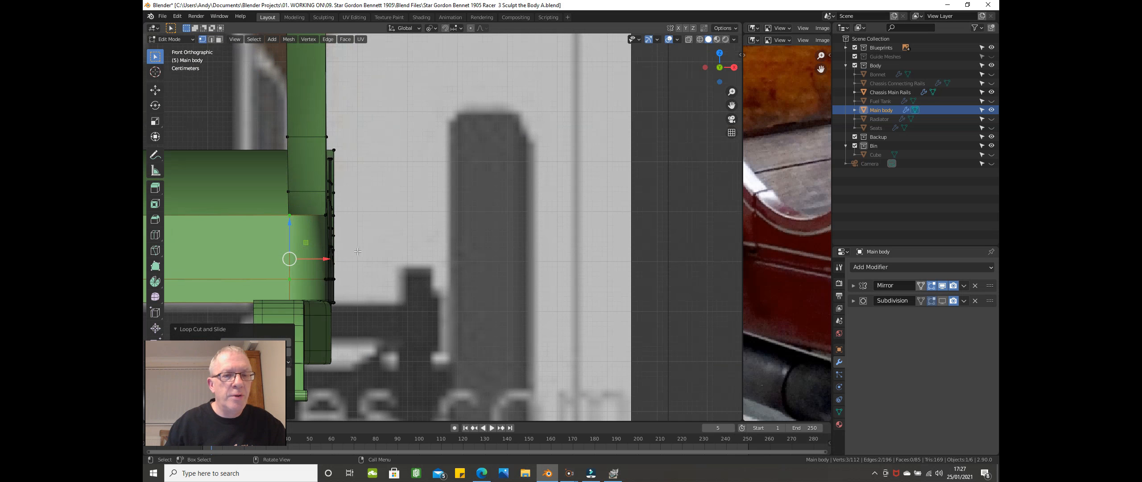
scroll(315, 154, "down", 2)
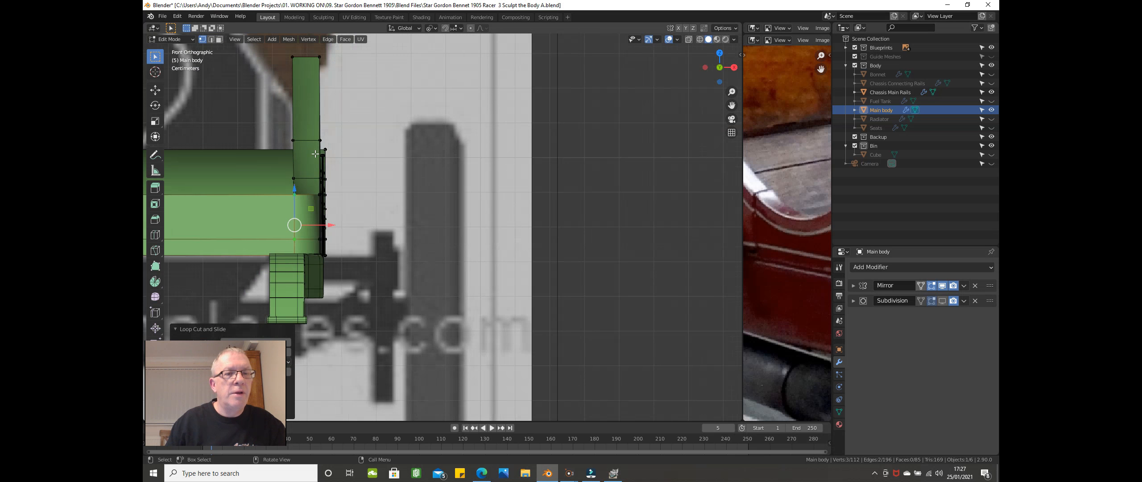
left_click(293, 57, "shift")
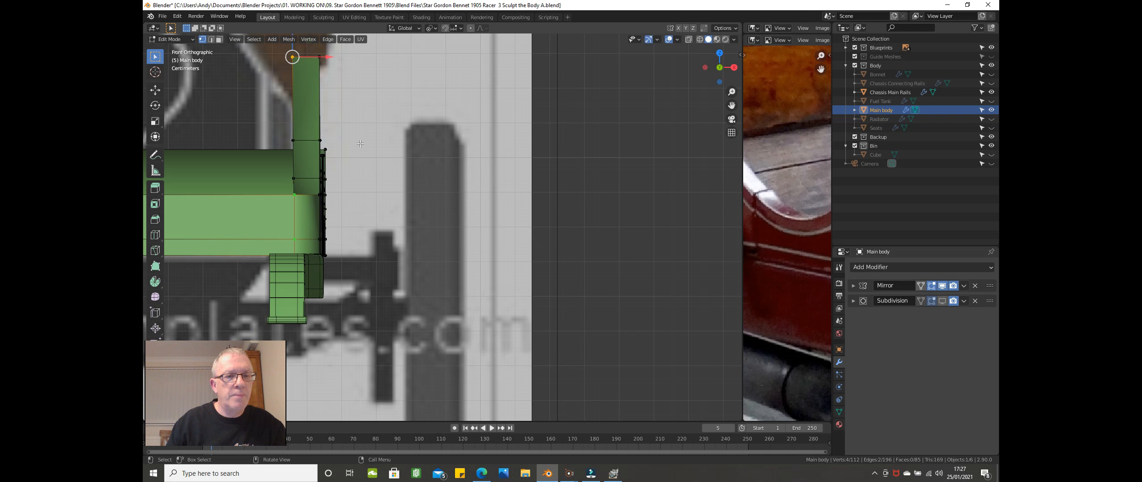
key("s")
key("x")
key("0")
key("Return")
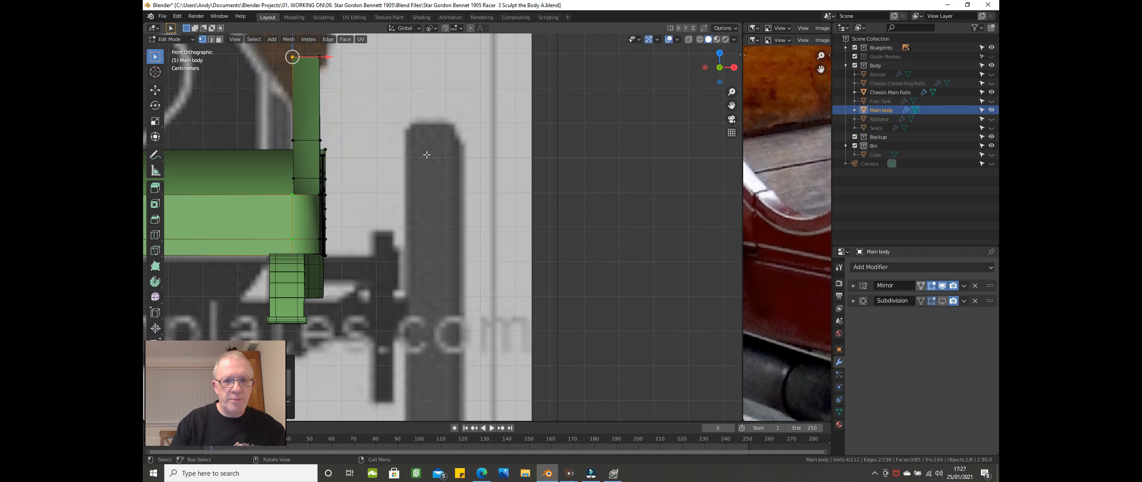
Step: Fill a face between the side upright's inner edge and the end section of the front cross panel
scroll(427, 154, "down", 3)
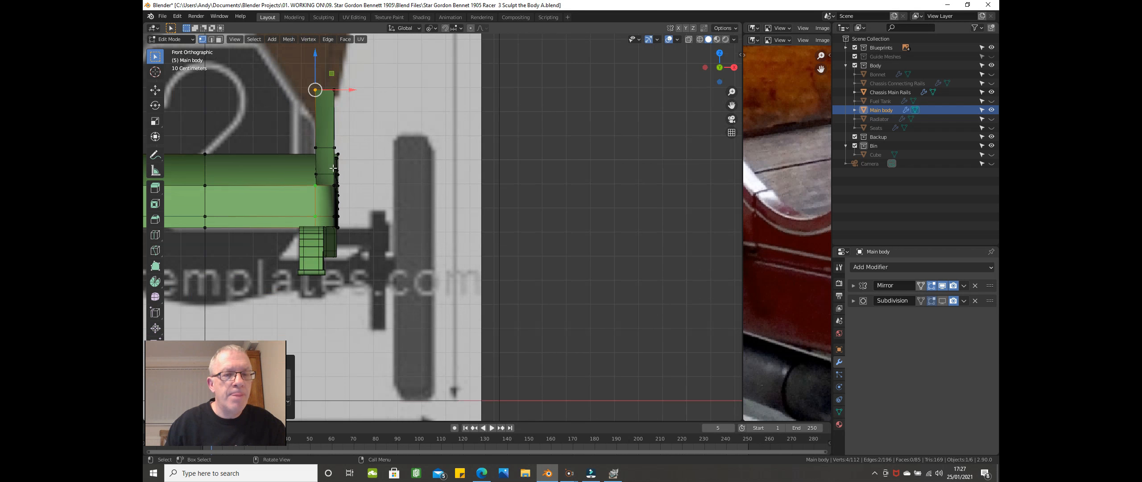
middle_click_drag(229, 181, 391, 168, "shift")
scroll(327, 190, "down", 2)
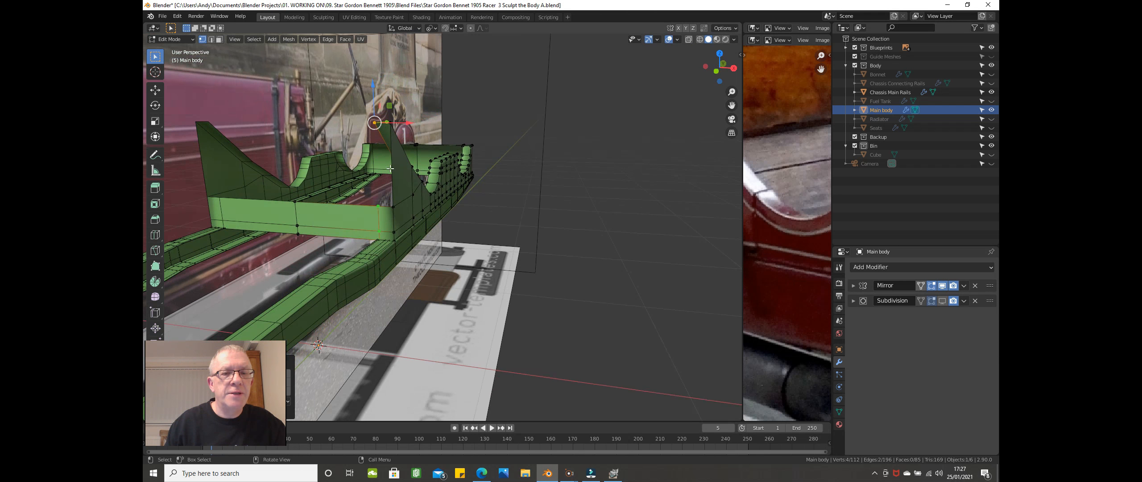
left_click(379, 204)
left_click(373, 126, "shift")
left_click(391, 134, "shift")
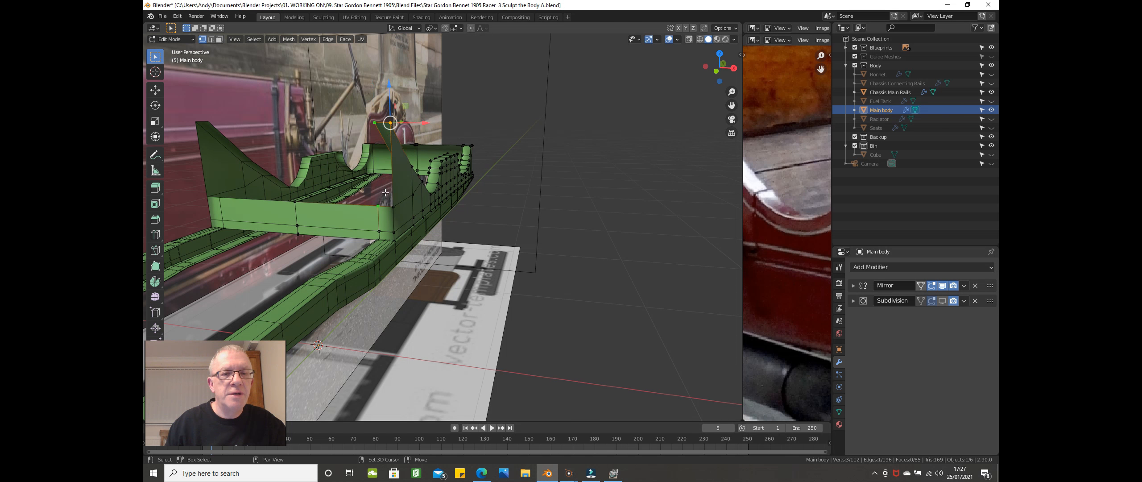
left_click(390, 207, "shift")
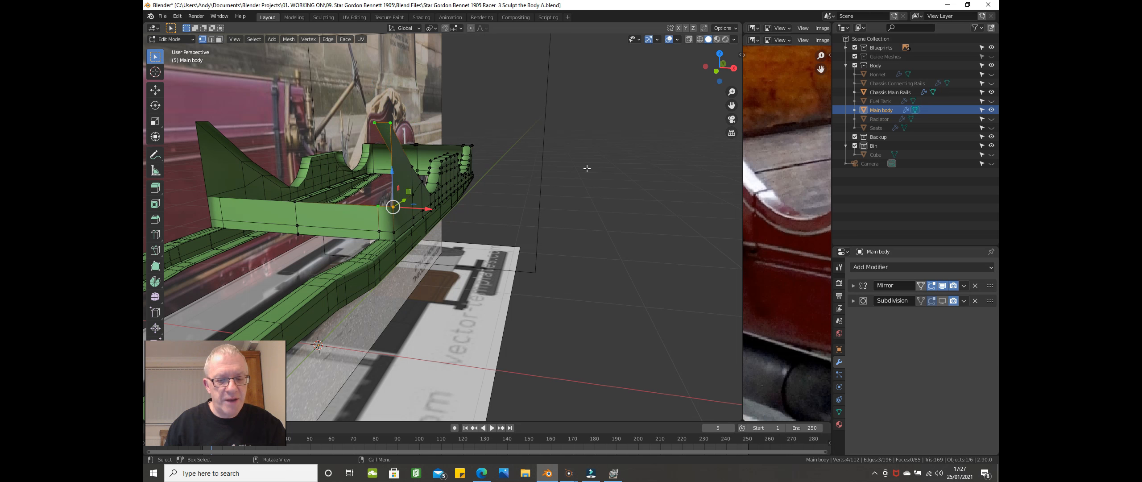
key("f")
middle_click_drag(584, 174, 586, 181)
Step: Extrude the new face's inner top vertex along X to the body's centre line
left_click(363, 128)
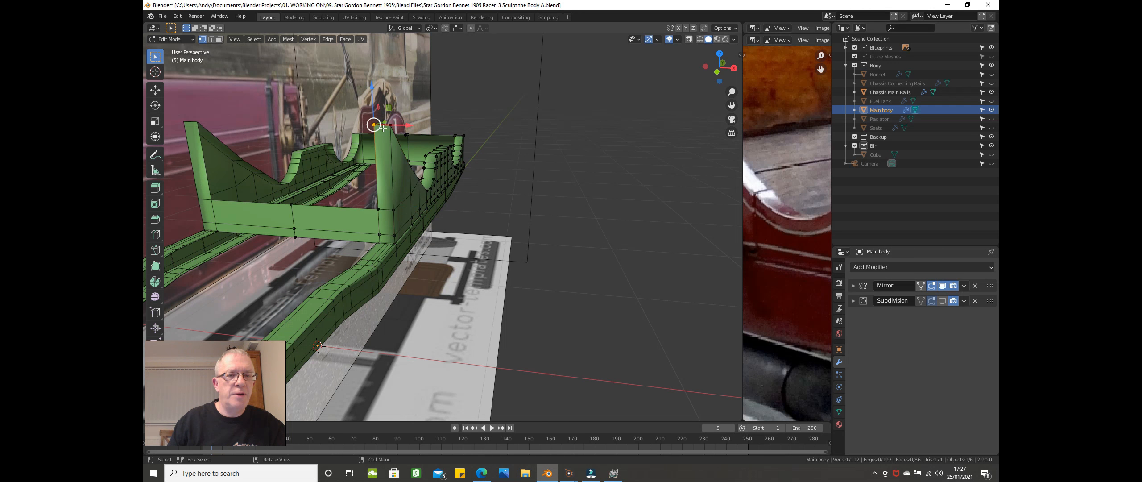
key("KP_7")
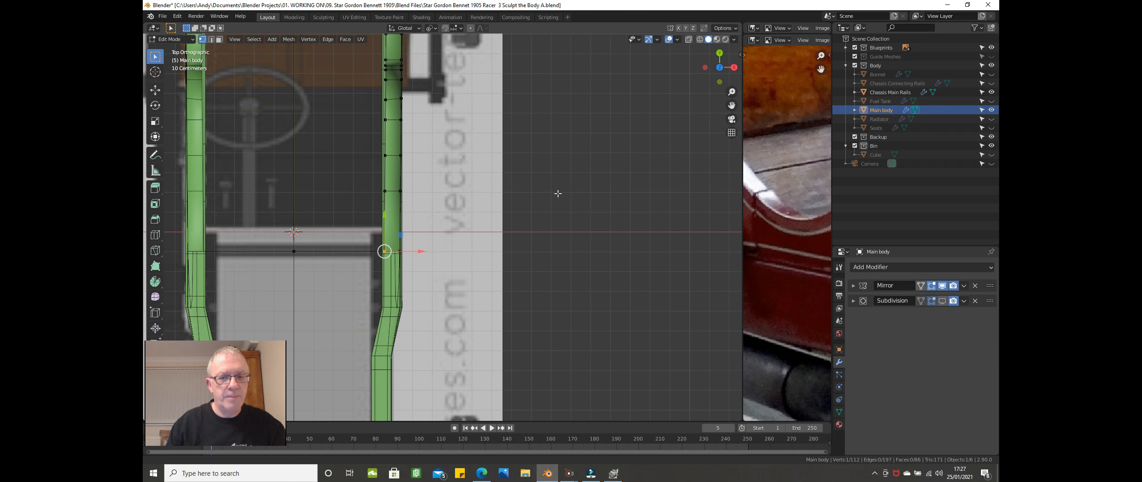
middle_click_drag(556, 191, 599, 174, "shift")
key("e")
key("x")
left_click(450, 176)
Step: Fill a face above the front cross panel, from the centre line to the new face beside the upright
middle_click_drag(451, 176, 397, 119)
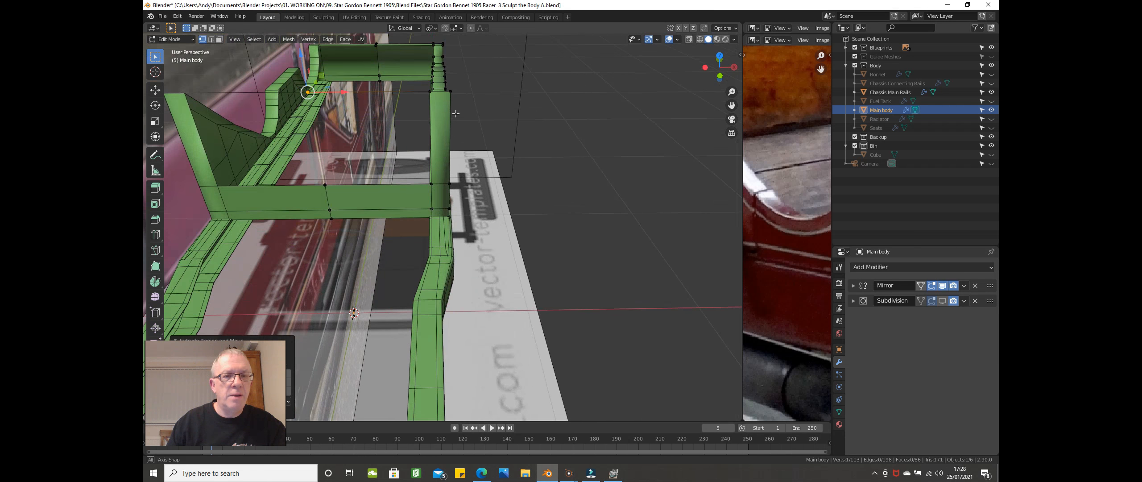
left_click(325, 185, "shift")
left_click(426, 179, "shift")
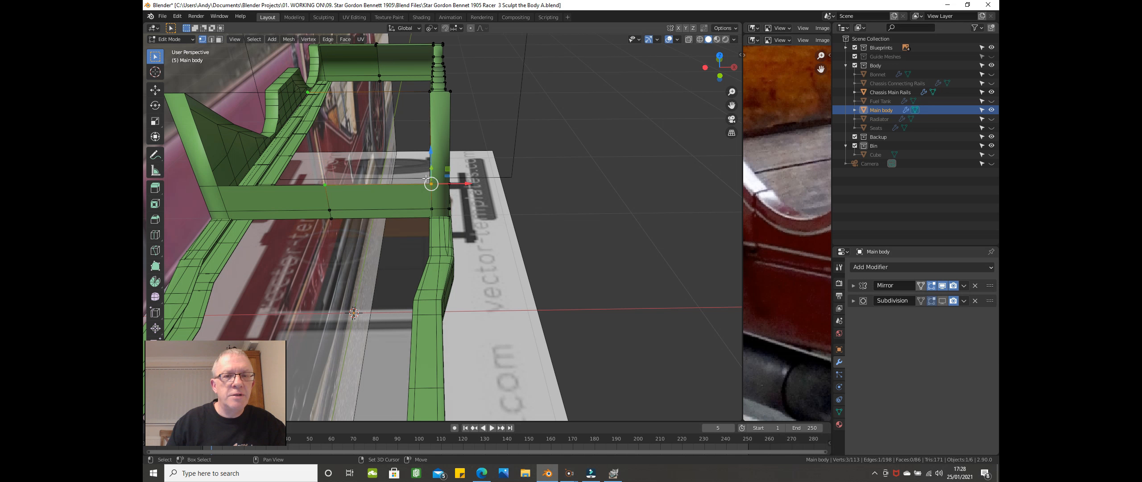
left_click(427, 98, "shift")
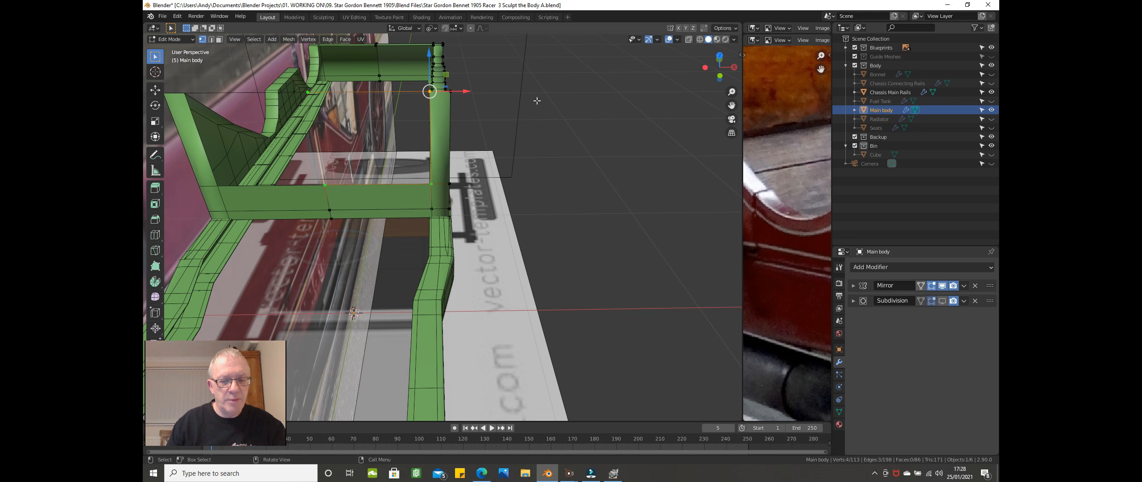
key("f")
middle_click_drag(537, 101, 409, 114)
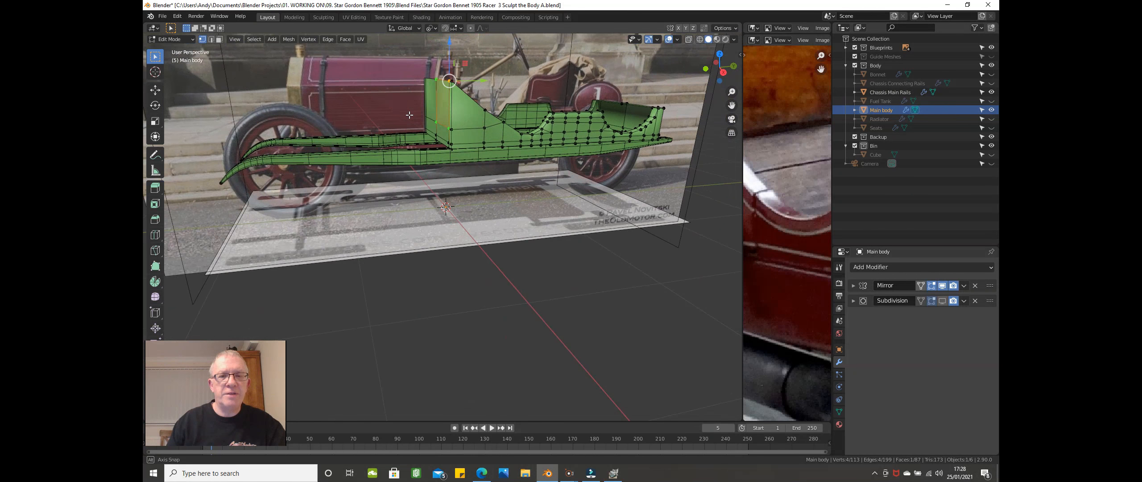
Step: Return to Object Mode, unhide the Fuel Tank and select it in right orthographic view
scroll(415, 125, "down", 3)
key("Tab")
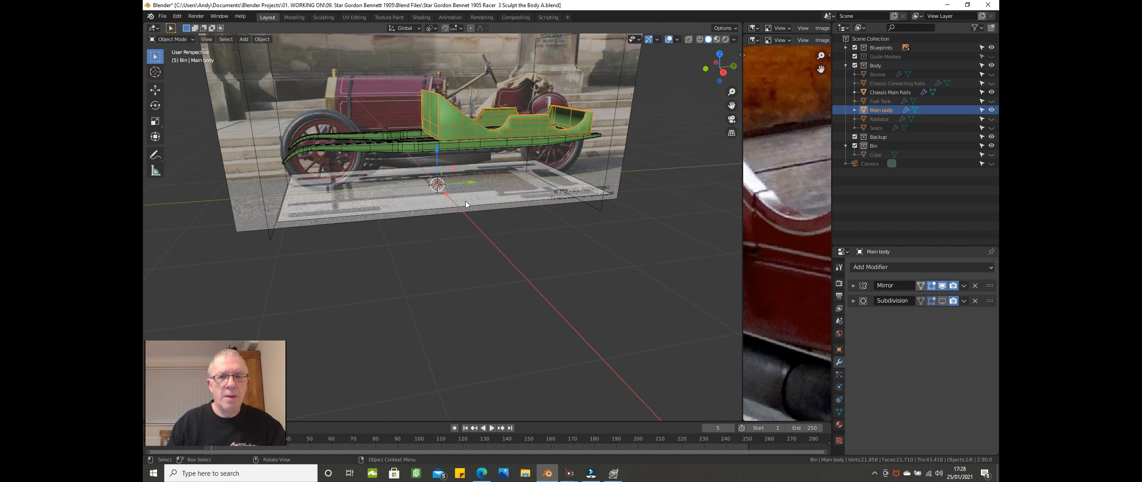
middle_click_drag(461, 195, 494, 179)
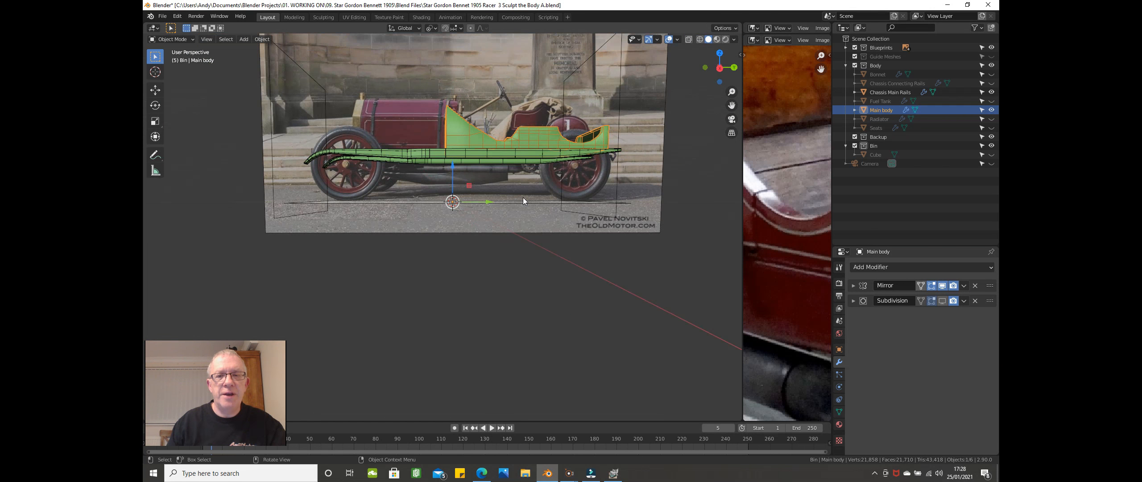
key("KP_3")
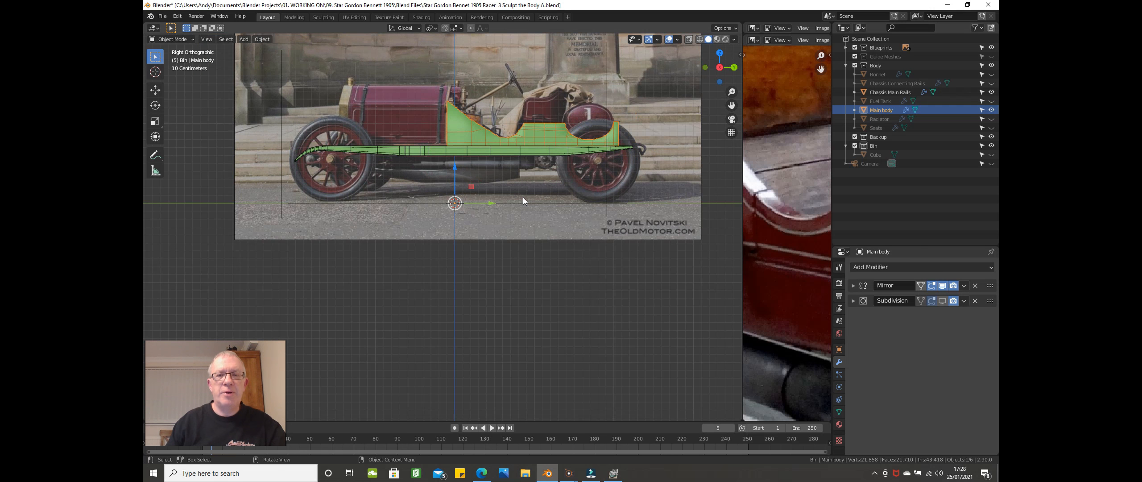
scroll(523, 201, "up", 1)
scroll(523, 198, "up", 1)
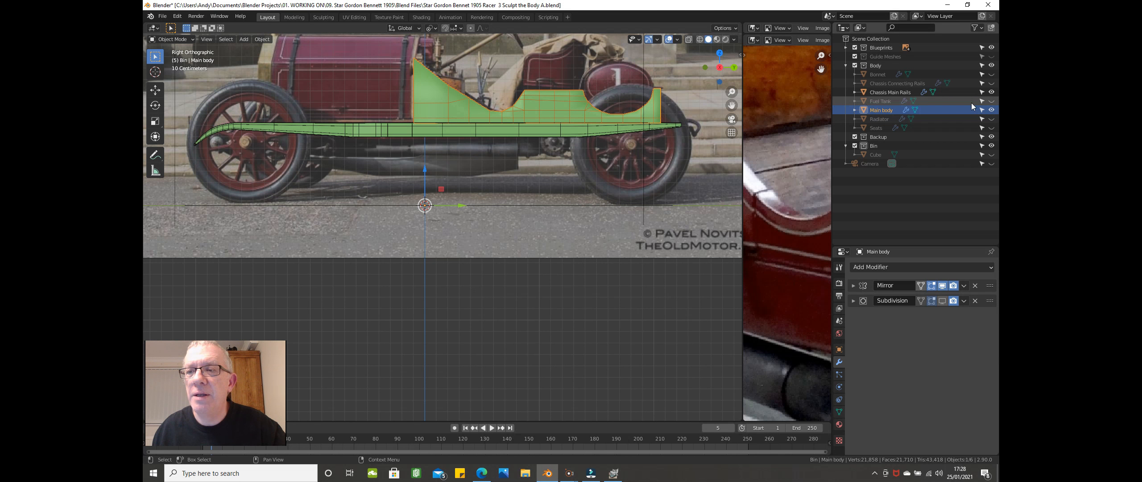
left_click(991, 103)
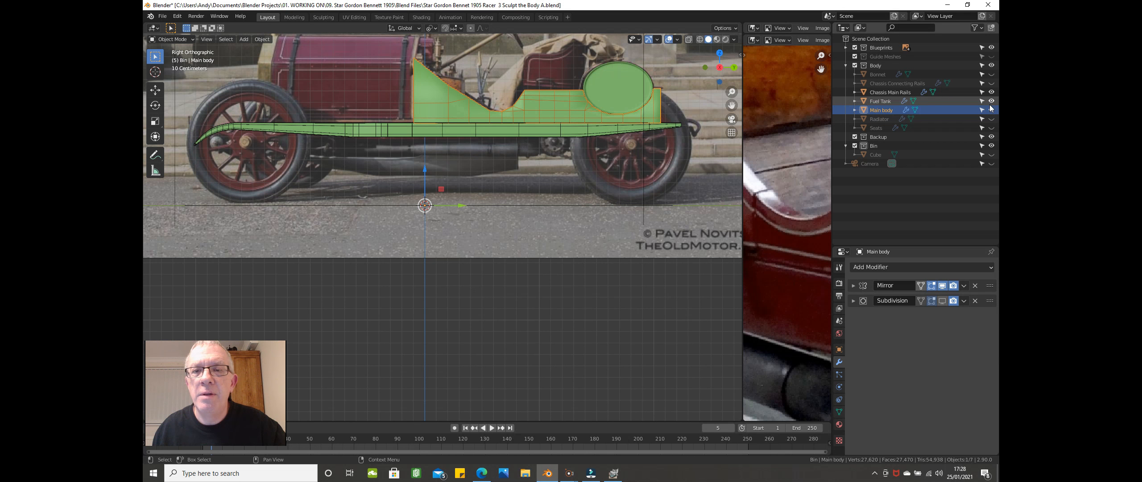
left_click(611, 98)
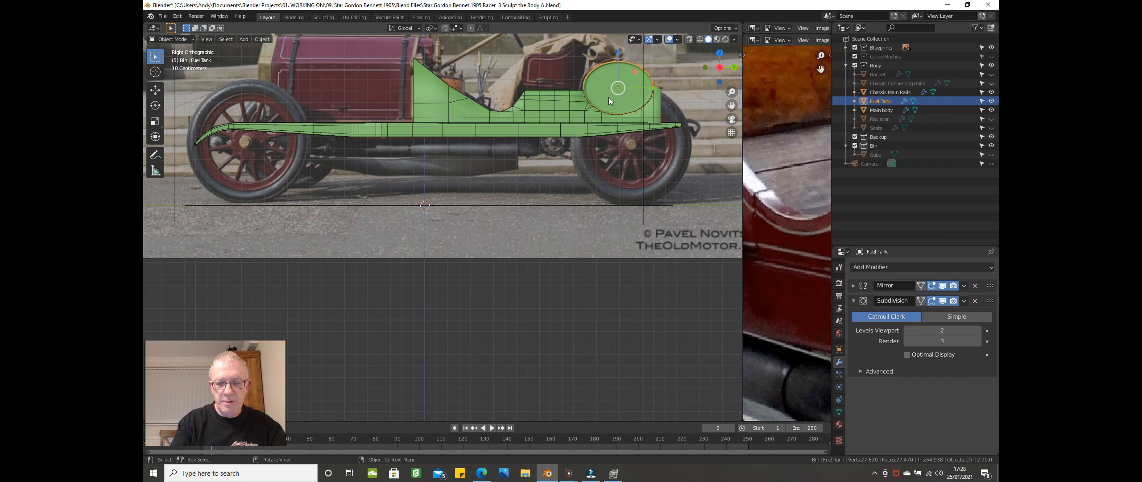
Step: Scale the fuel tank by about 1.035 along X so its ends sit closer to the body's outer side faces
key("KP_7")
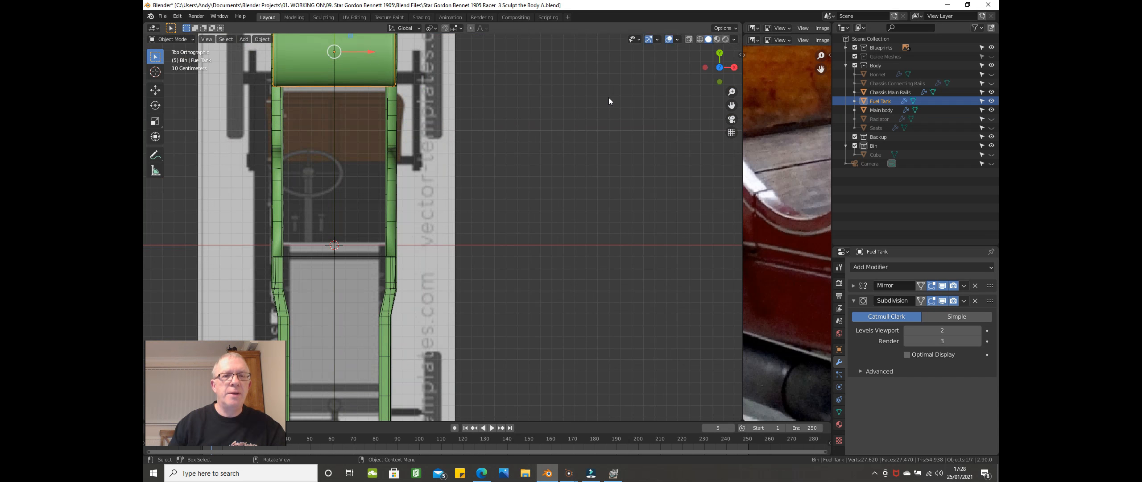
middle_click_drag(417, 126, 422, 205, "shift")
scroll(410, 145, "up", 3)
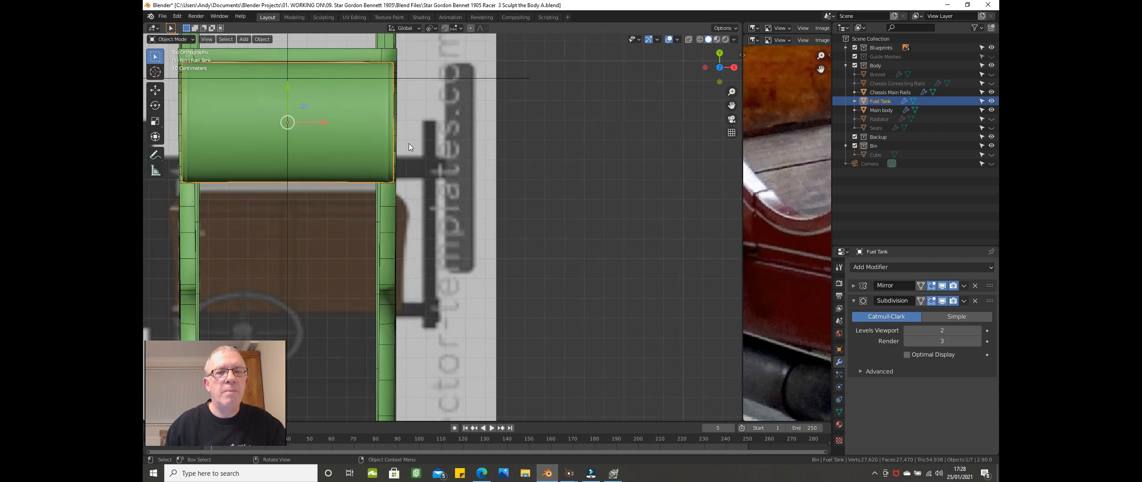
scroll(409, 142, "up", 3)
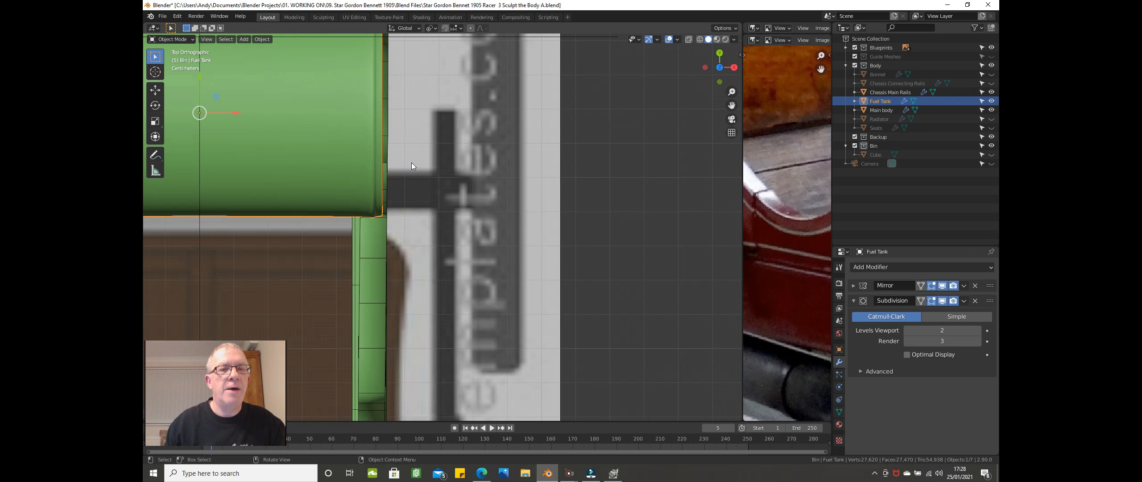
scroll(411, 162, "down", 3)
middle_click_drag(412, 165, 455, 211, "shift")
scroll(459, 213, "up", 1)
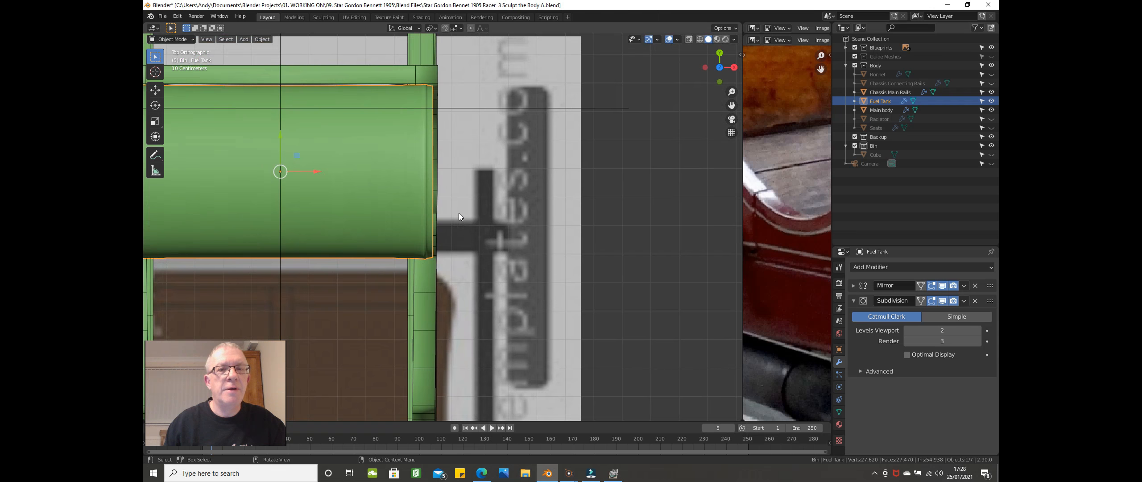
scroll(459, 193, "up", 1)
scroll(458, 192, "up", 2)
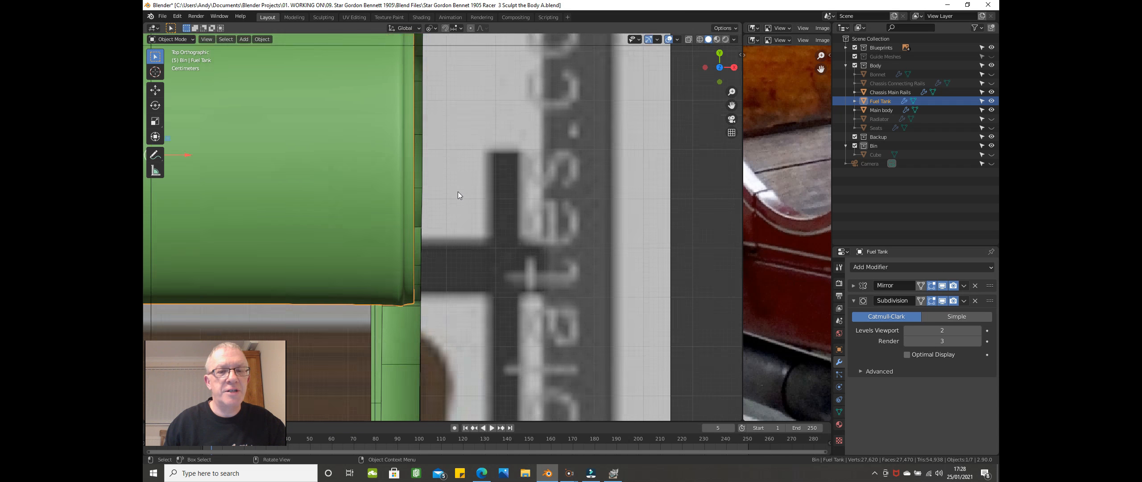
scroll(459, 195, "up", 1)
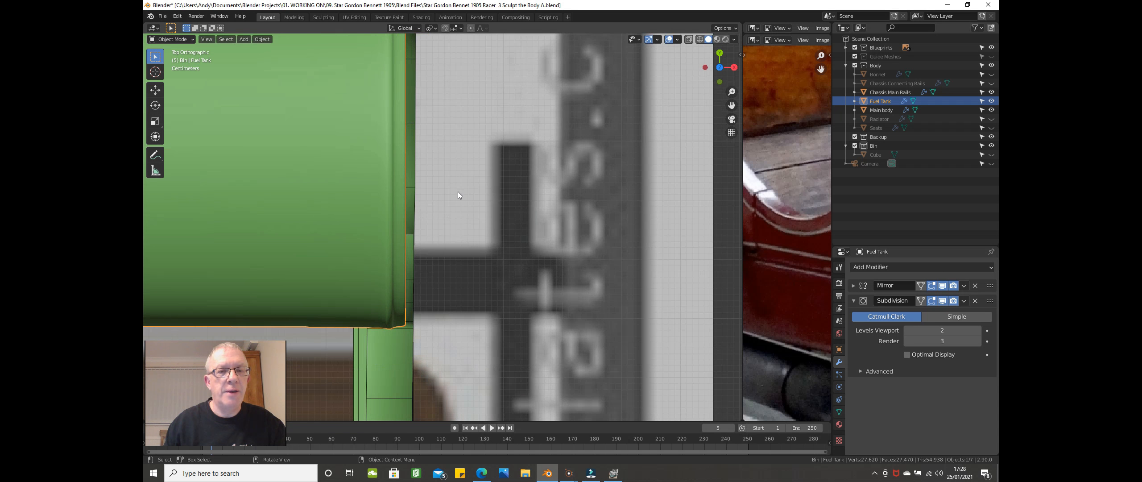
scroll(458, 195, "down", 1)
scroll(458, 193, "down", 2)
middle_click_drag(458, 192, 400, 124)
scroll(436, 175, "down", 4)
scroll(449, 127, "up", 8)
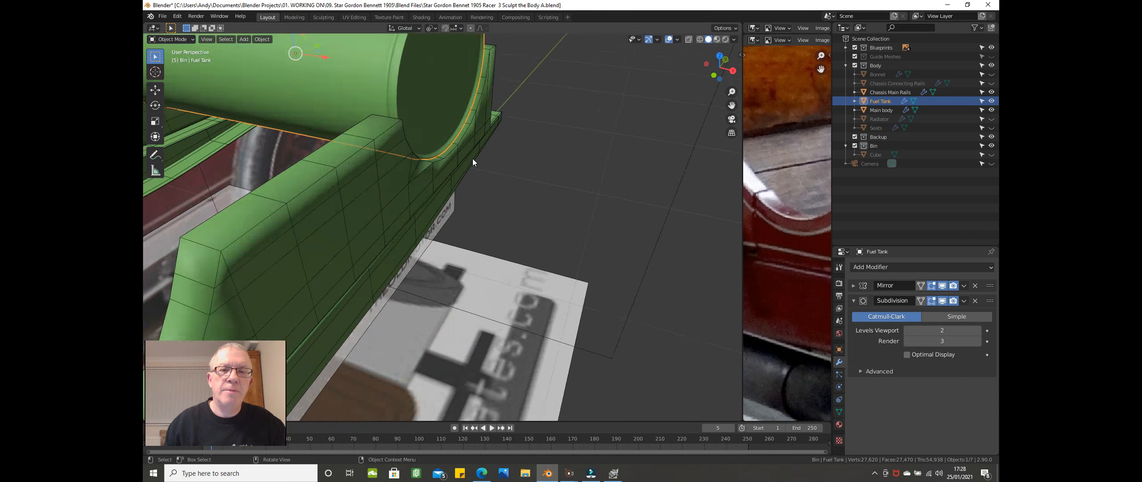
middle_click_drag(473, 157, 483, 157)
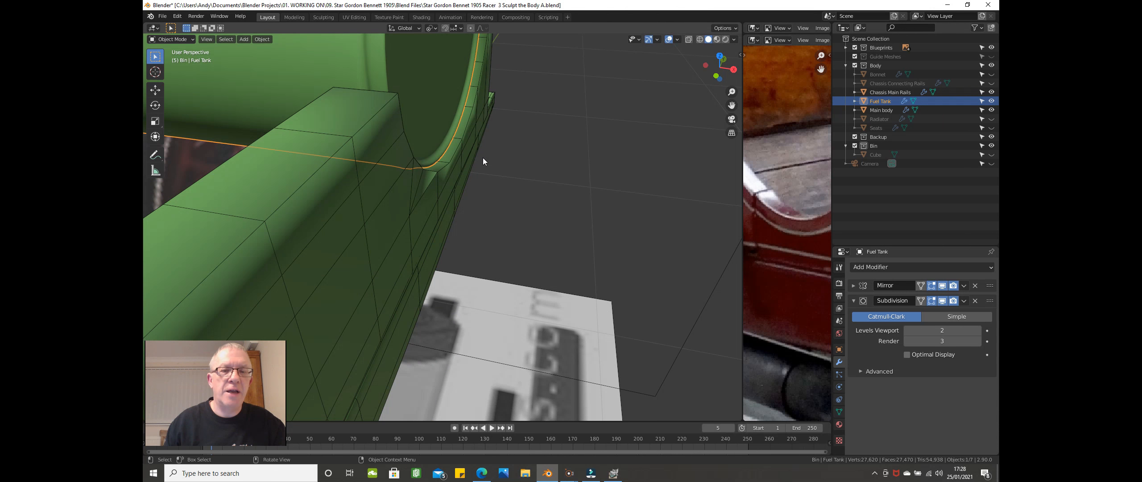
scroll(483, 158, "up", 1)
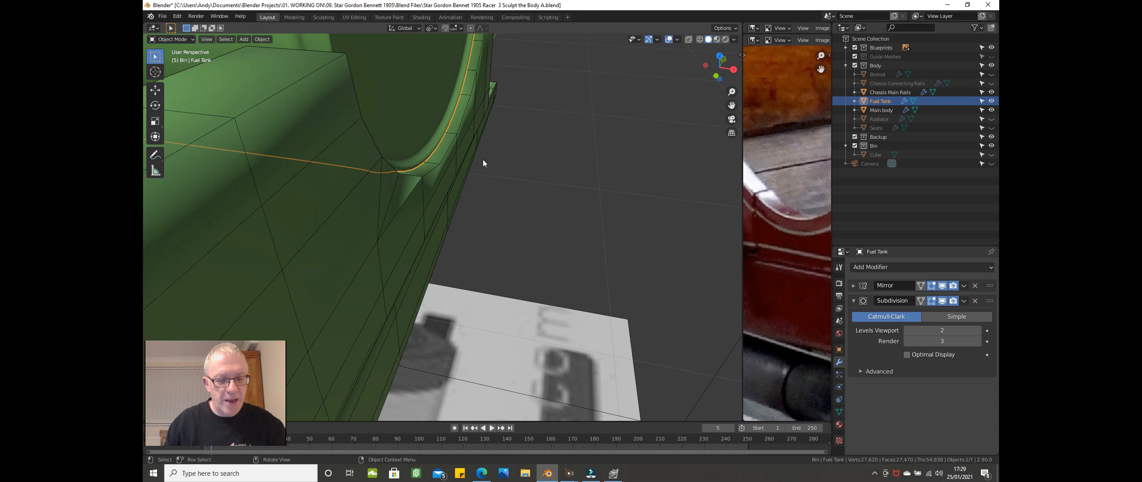
key("s")
key("x")
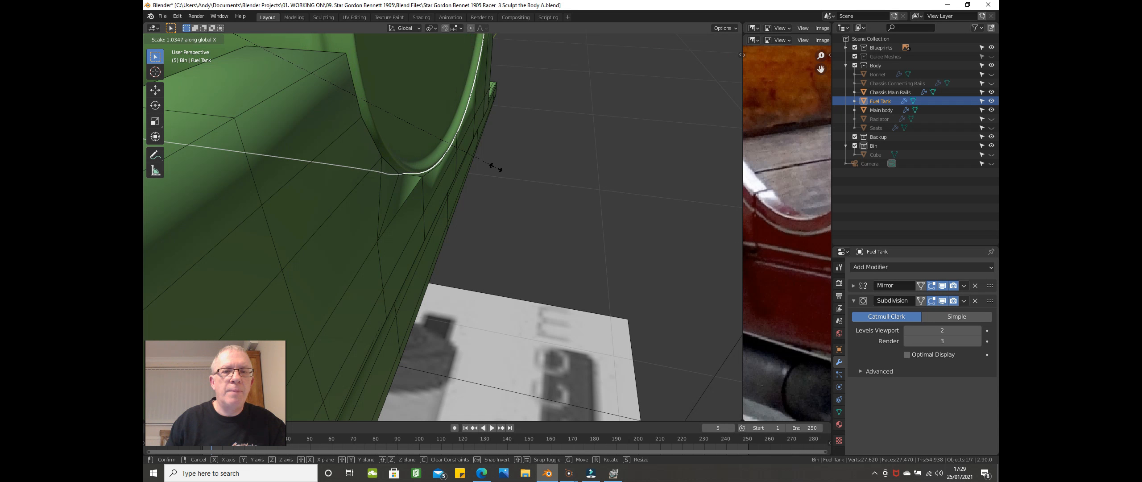
left_click(495, 167)
mouse_move(493, 173)
middle_mouse_down()
mouse_move(478, 178)
mouse_move(498, 187)
middle_mouse_up()
scroll(497, 184, "up", 5)
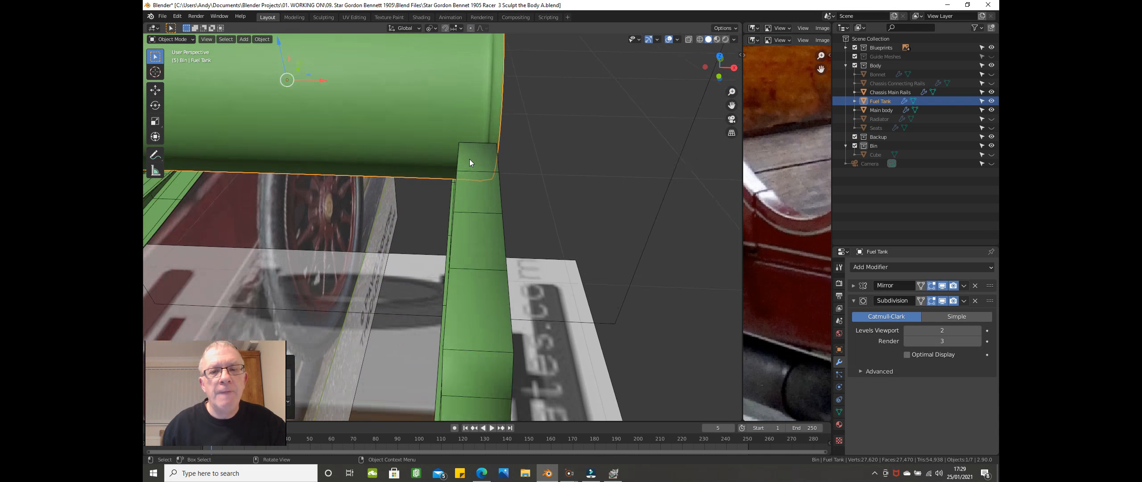
middle_click_drag(462, 159, 427, 157)
middle_click_drag(525, 156, 749, 201)
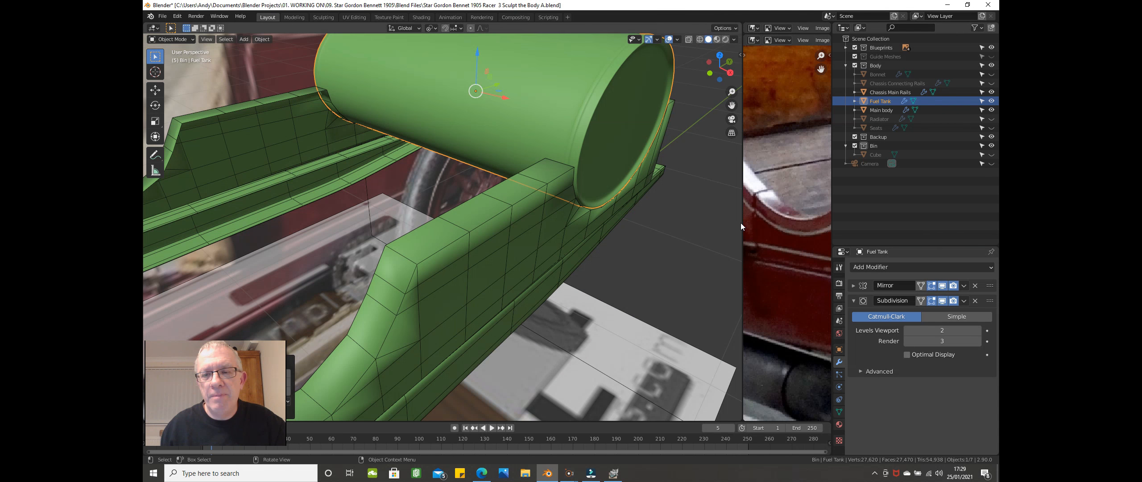
Step: Deselect the fuel tank and widen the reference photo area to roughly half of the workspace
key("alt+a")
left_click_drag(742, 219, 477, 218)
middle_click_drag(690, 189, 561, 246)
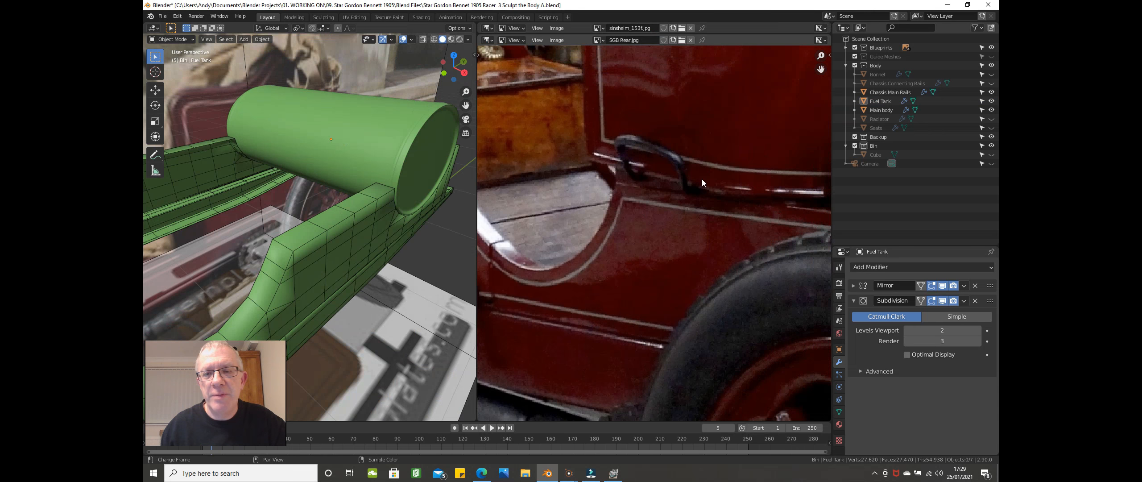
Step: Examine in the SGB Rear.jpg photo how the fuel tank's end meets the body side and rear panel
scroll(701, 178, "up", 3)
middle_click_drag(623, 198, 474, 150)
scroll(771, 249, "up", 1)
scroll(771, 250, "up", 2)
middle_click_drag(769, 244, 723, 238)
scroll(782, 168, "down", 3)
scroll(724, 234, "down", 4)
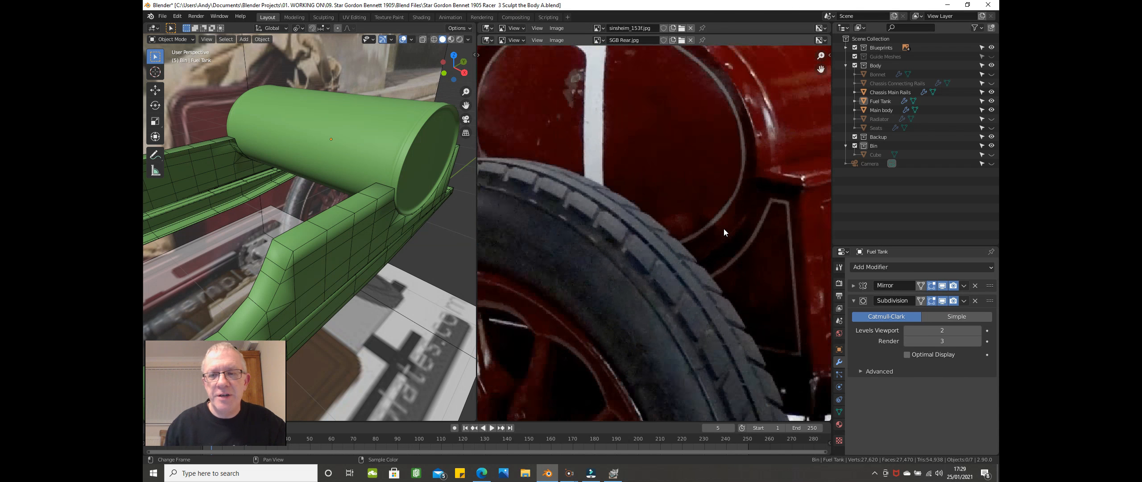
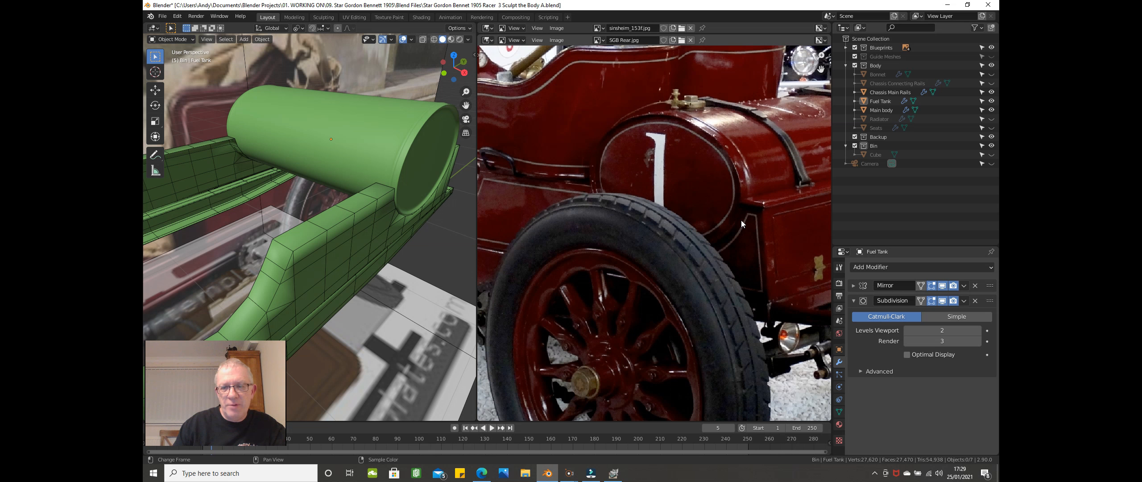
scroll(754, 214, "down", 1)
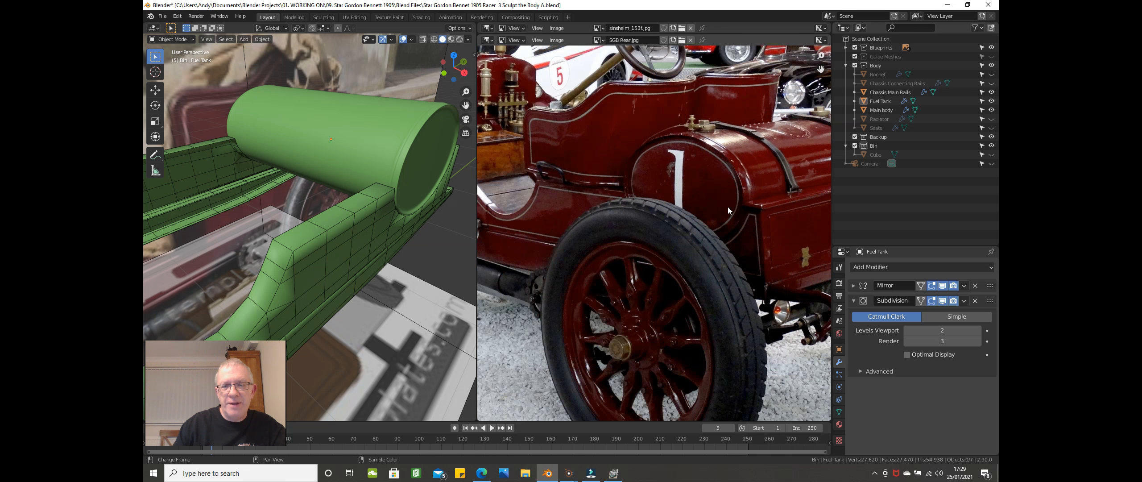
scroll(721, 205, "down", 3)
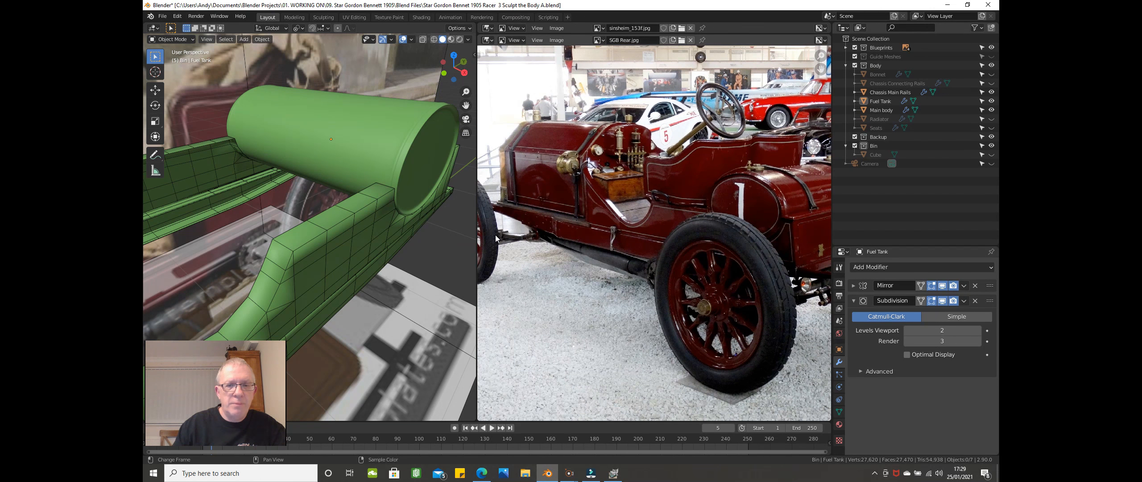
scroll(495, 234, "down", 2)
Step: Orbit the model to match the reference photo's angle and unhide the Bonnet
middle_click_drag(416, 238, 378, 210)
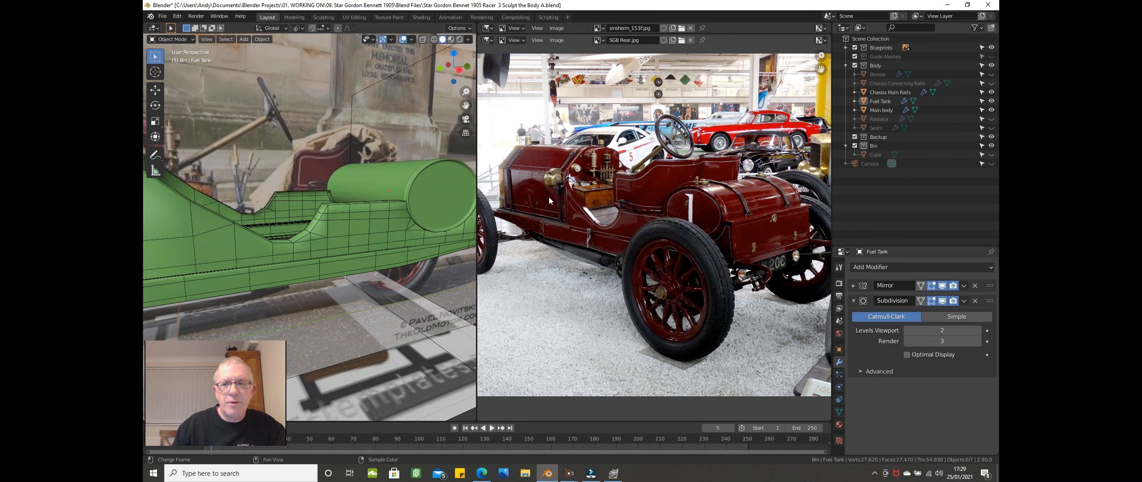
left_click(992, 74)
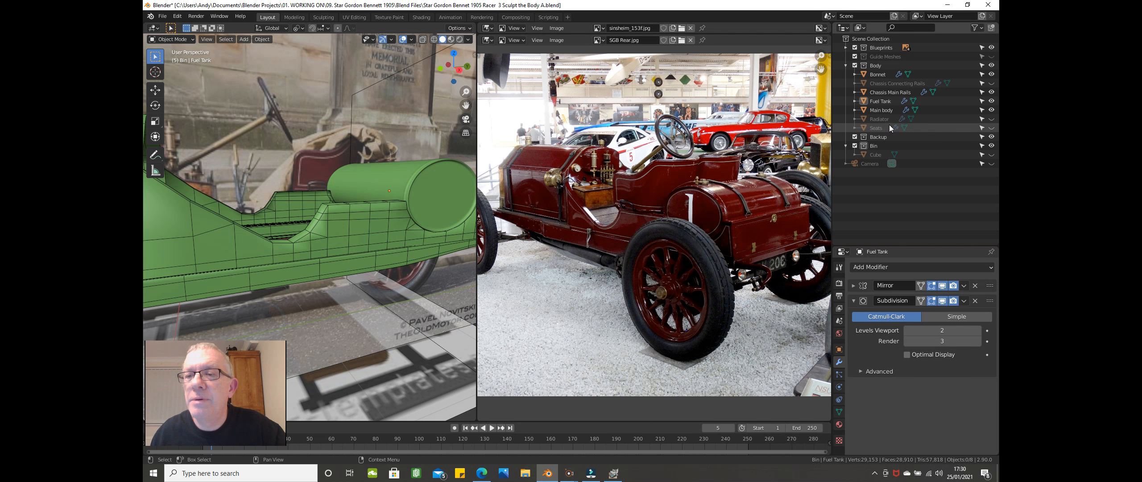
Step: Unhide the Seats and hide every other visible body object so only the seats remain over the side blueprint
left_click(991, 128)
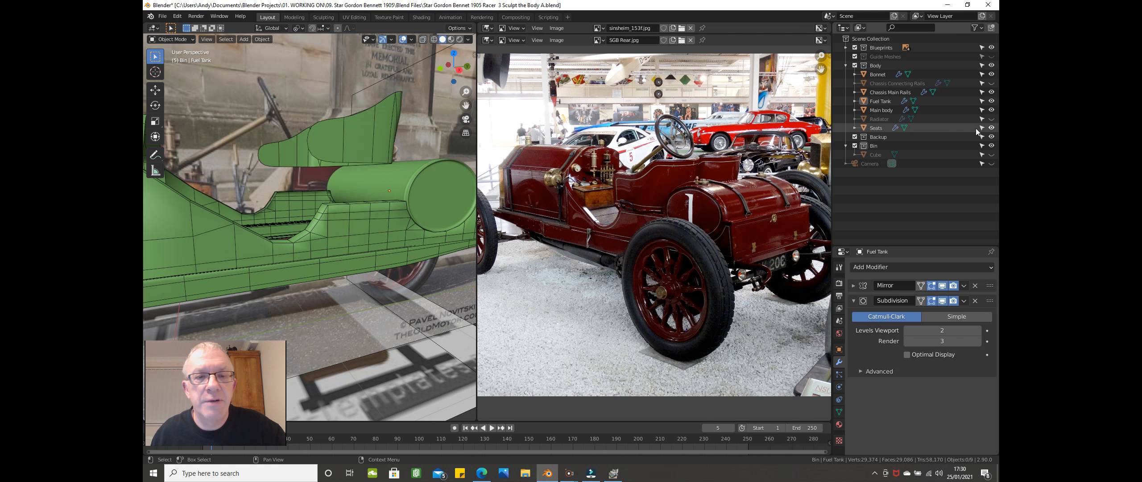
middle_click_drag(448, 183, 422, 200)
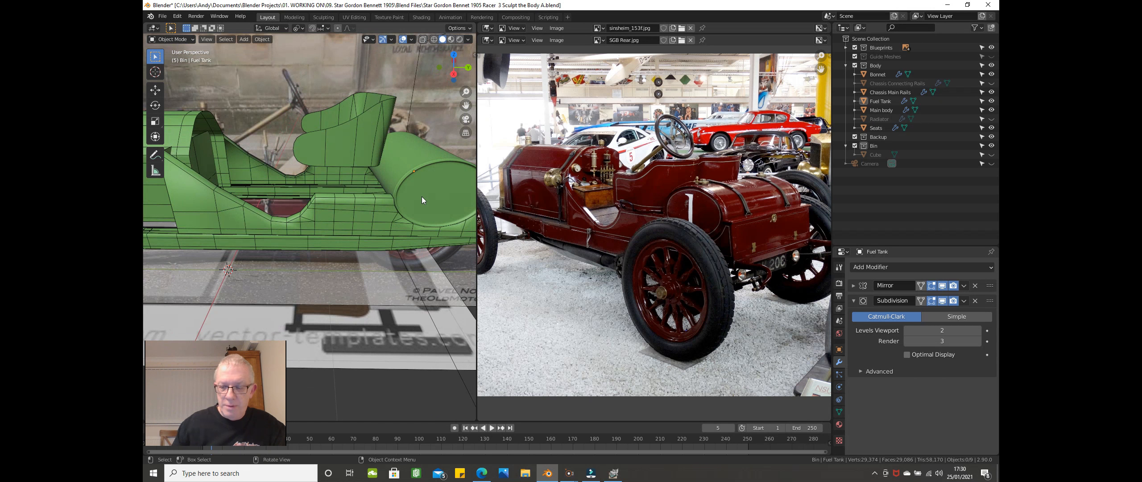
key("KP_3")
scroll(421, 196, "up", 3)
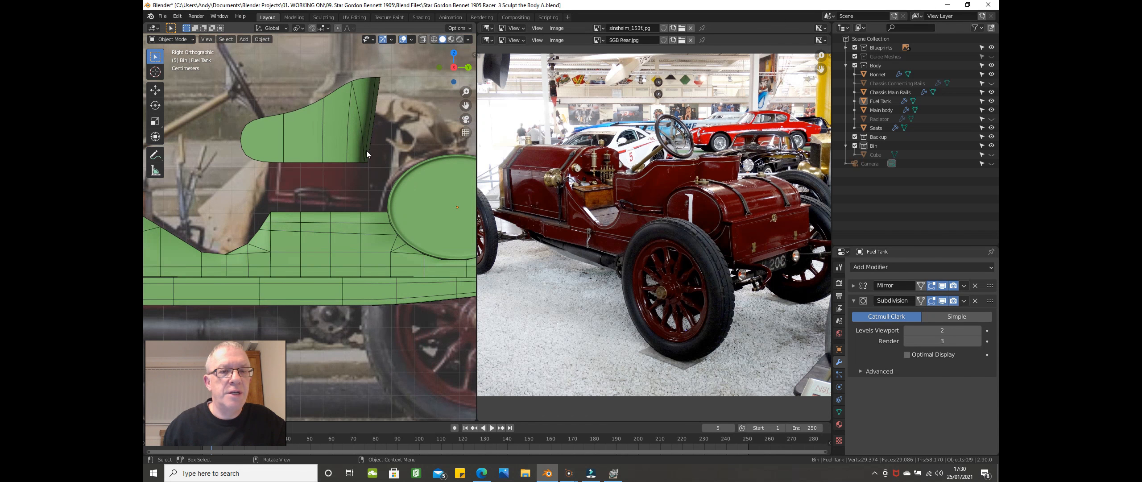
left_click(348, 146)
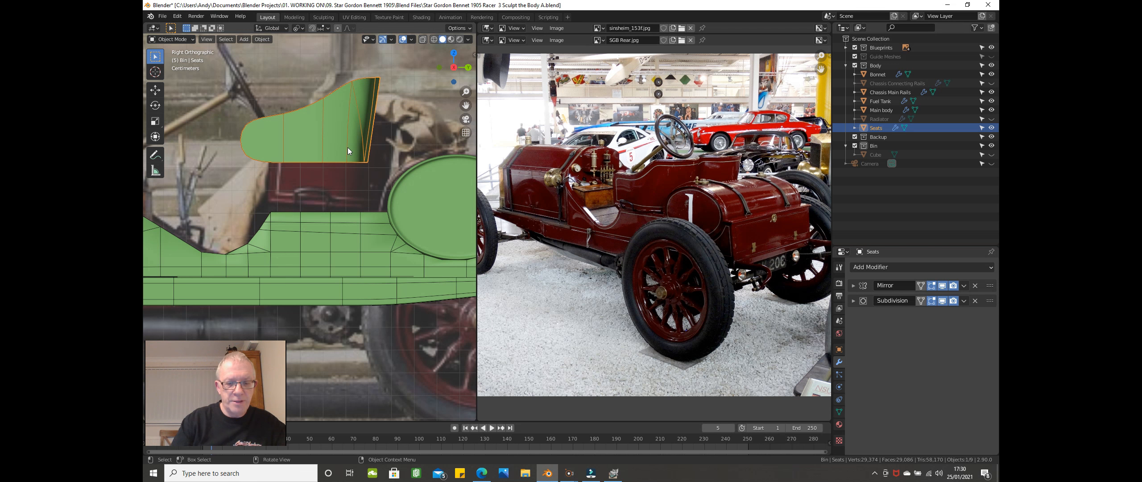
key("ctrl+i")
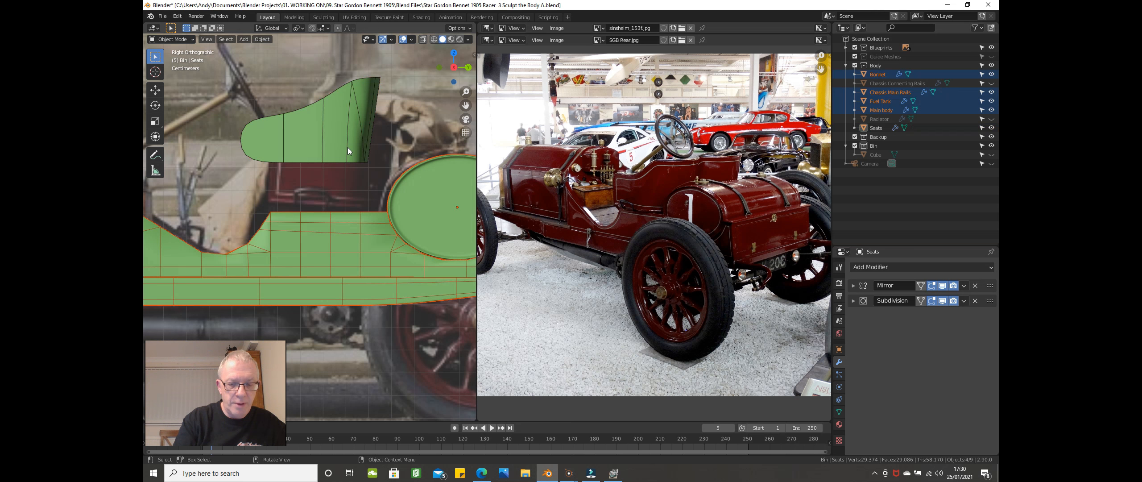
key("h")
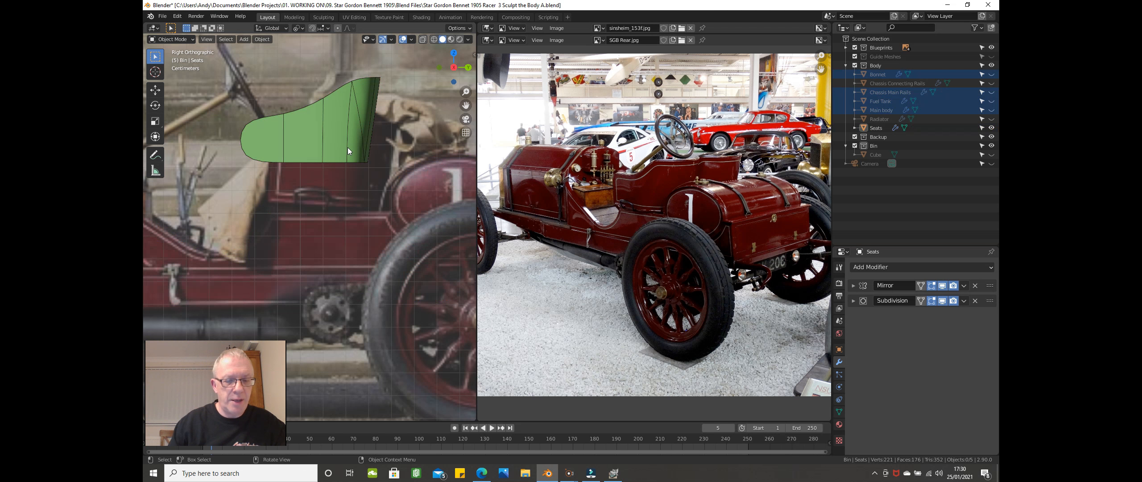
Step: Switch to wireframe shading and lower the Seats about 0.184 m along Z onto the seat in the side blueprint
key("z")
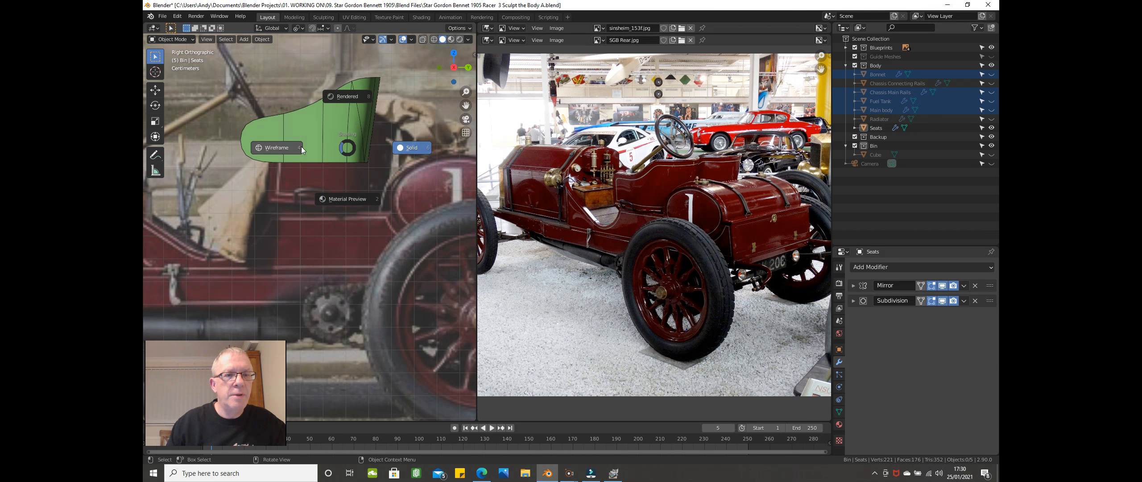
left_click(275, 145)
scroll(346, 142, "up", 1)
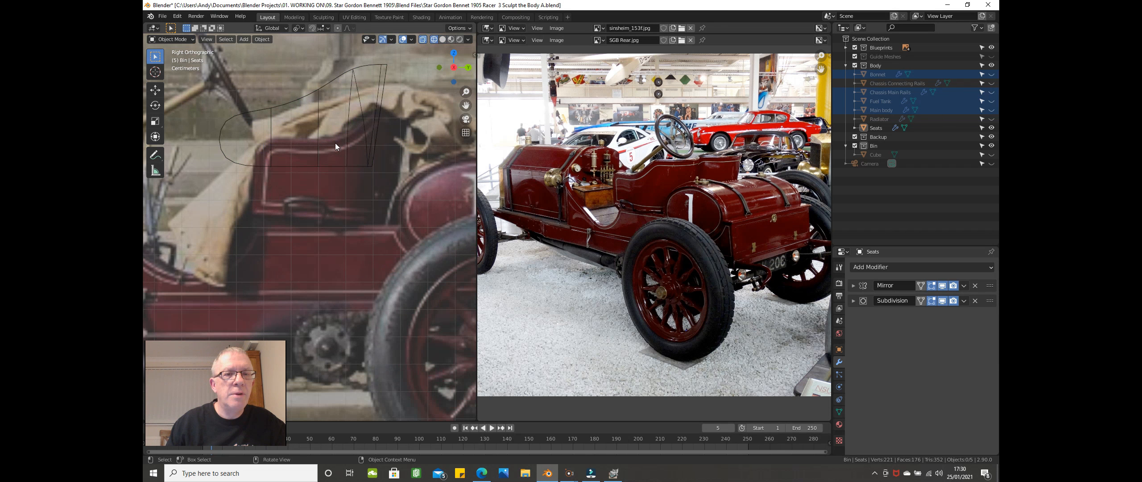
left_click(346, 114)
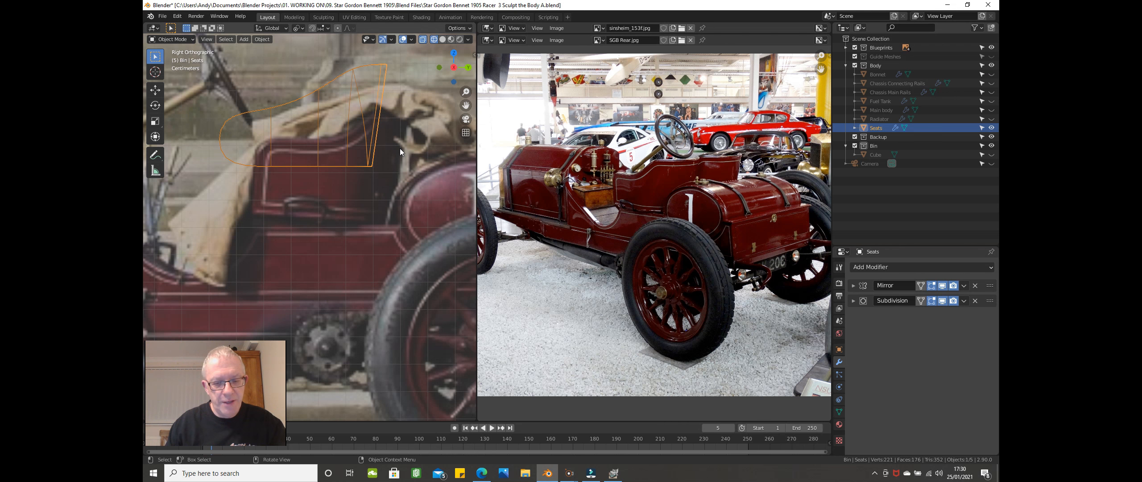
key("g")
key("z")
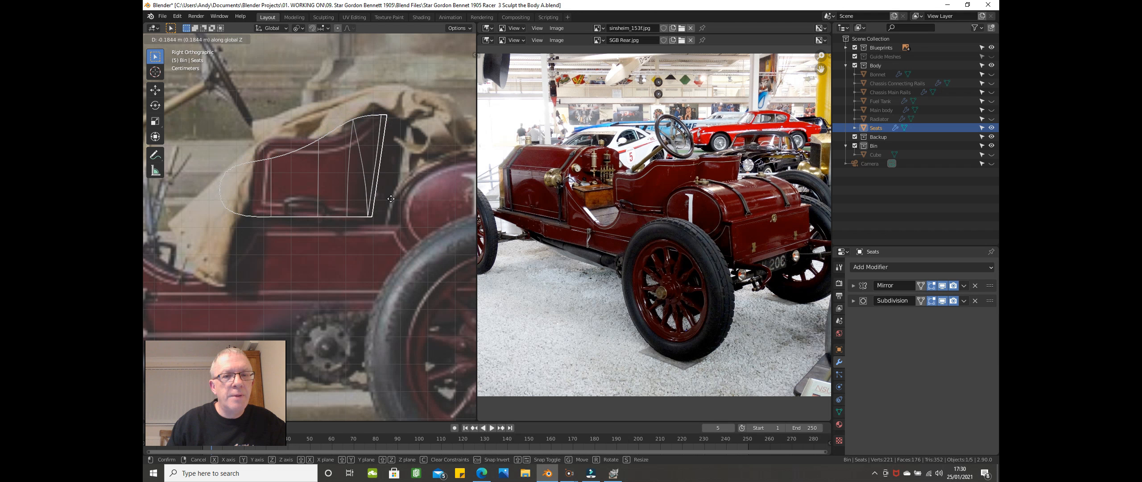
left_click(390, 199)
scroll(342, 166, "up", 1)
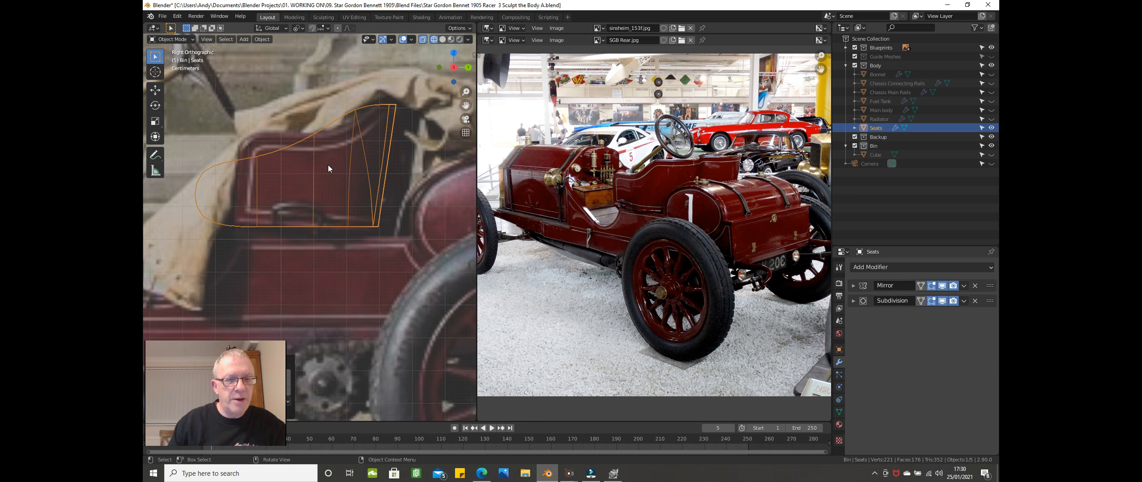
Step: Shift the four front vertices of the seat side rearward along Y to meet the front edge in the blueprint
key("Tab")
left_click(204, 157)
left_click(258, 160, "shift")
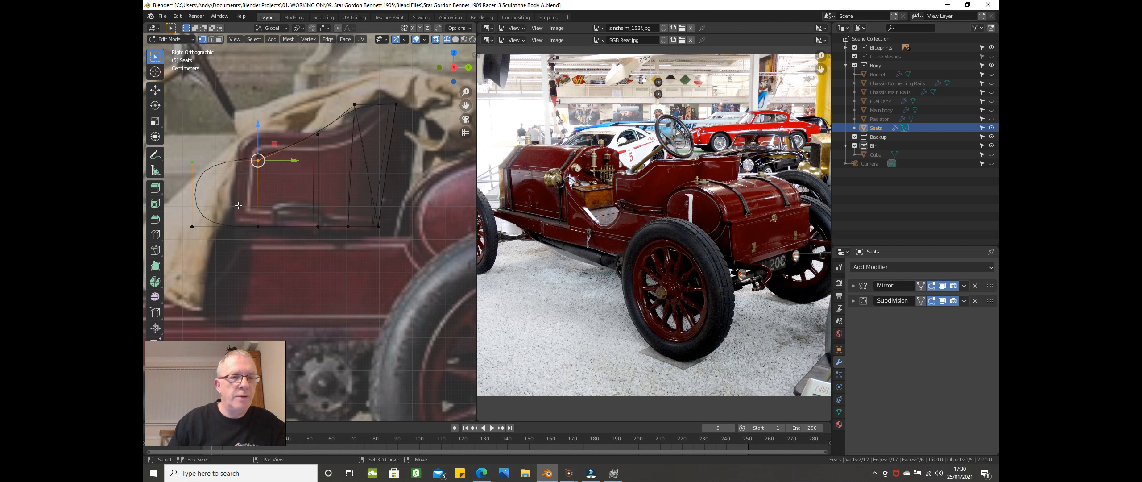
left_click(192, 225, "shift")
left_click(258, 226, "shift")
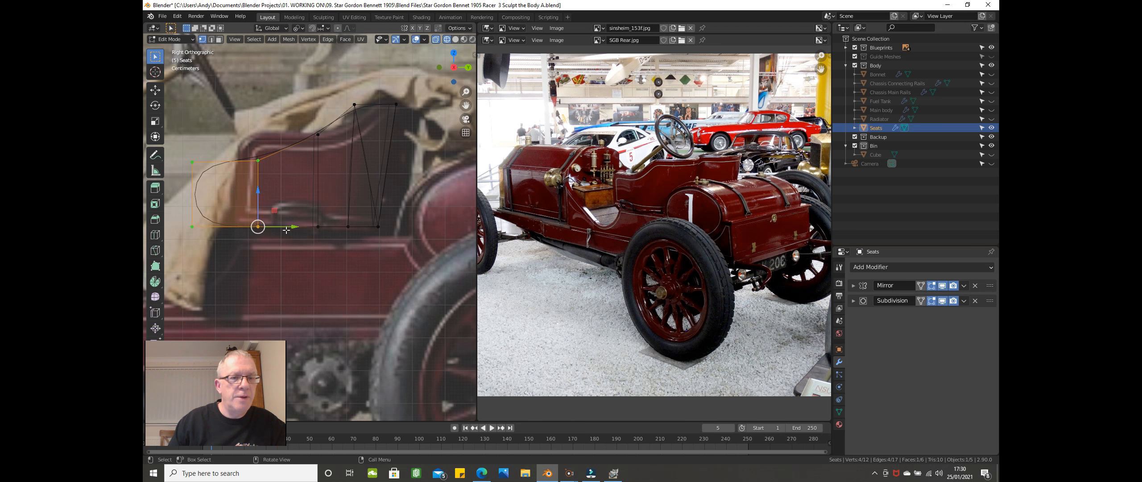
left_click_drag(290, 225, 335, 222)
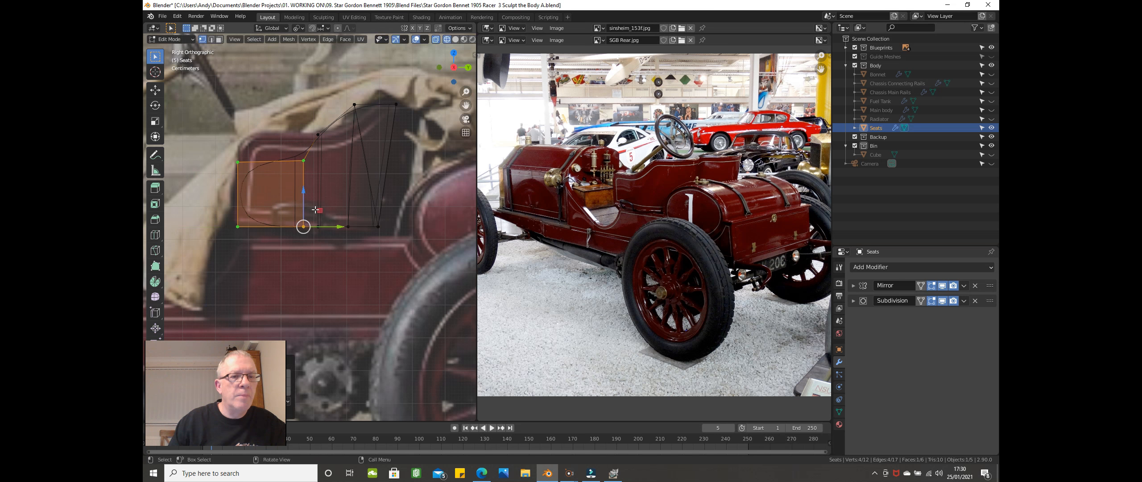
Step: Raise the two front top vertices to the blueprint's upper seat edge and shift the adjoining vertical vertex pair slightly rearward
left_click(304, 162)
left_click(237, 162, "shift")
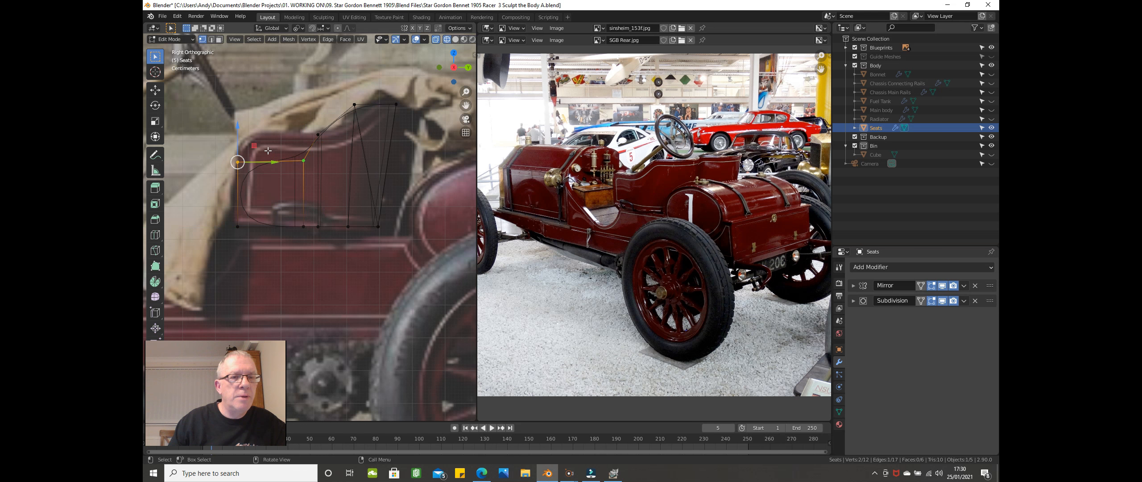
left_click_drag(239, 133, 235, 99)
left_click(318, 134)
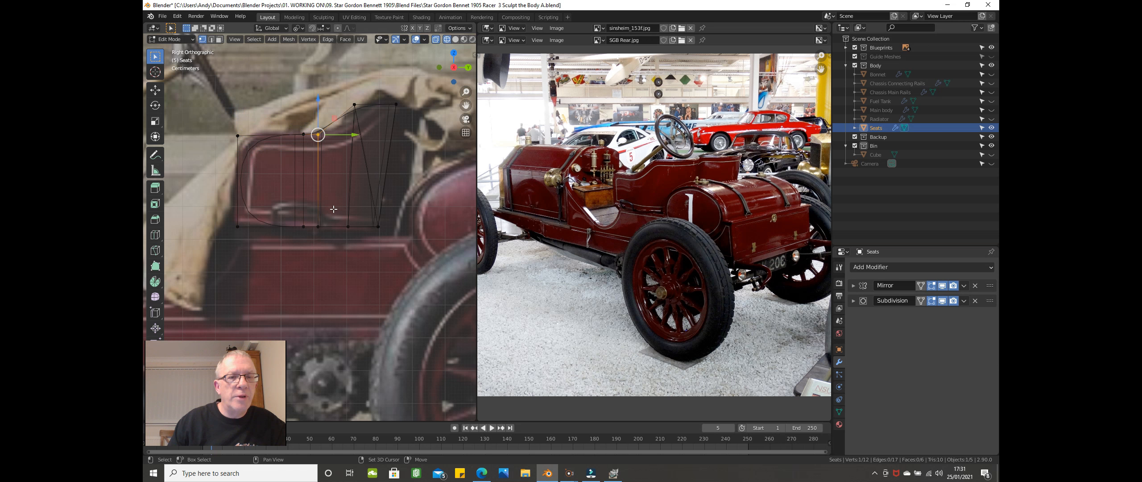
left_click(318, 226, "shift")
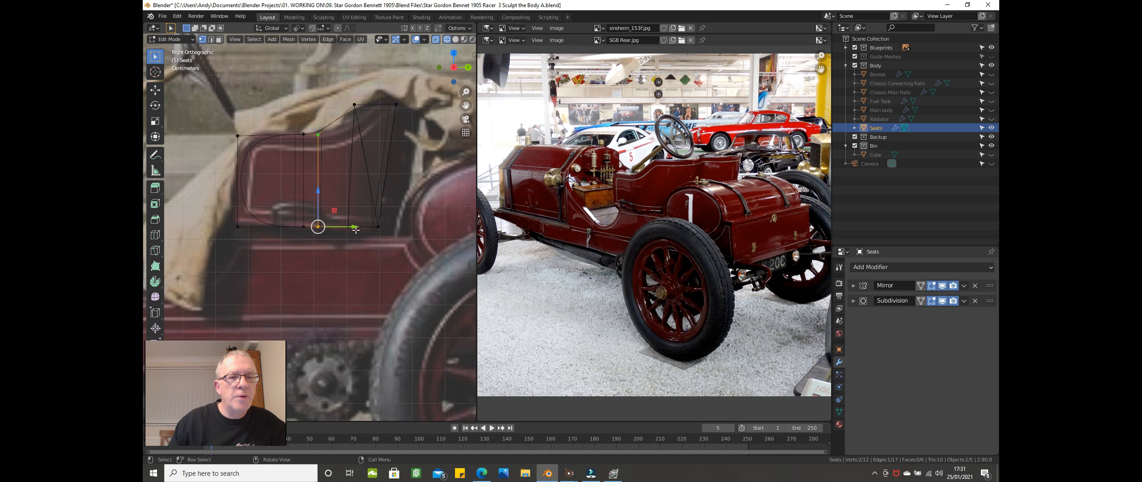
left_click_drag(352, 227, 366, 227)
Step: Lower the top vertex just ahead of the seat's rear corner slightly to follow the blueprint's upper curve
left_click(351, 108)
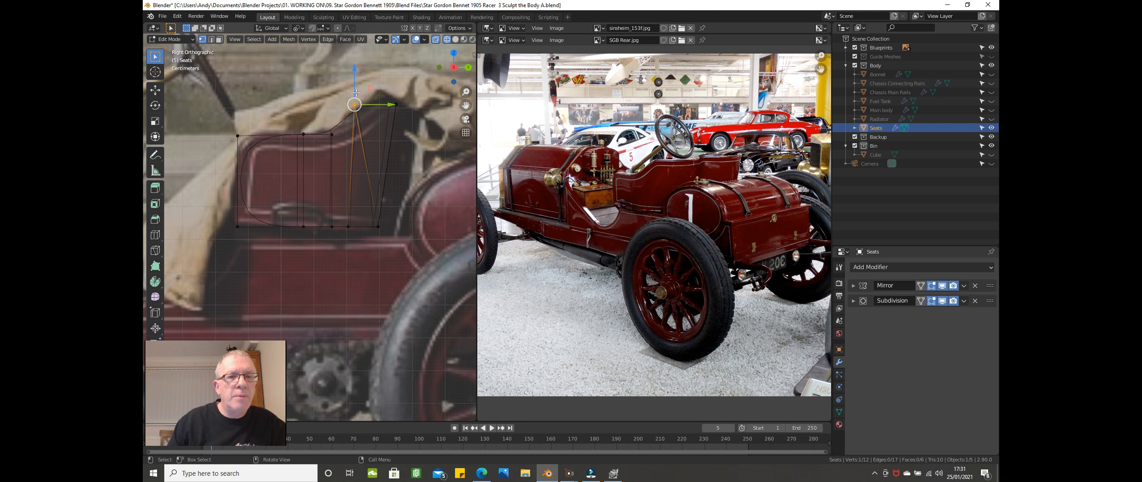
middle_click_drag(357, 107, 386, 168)
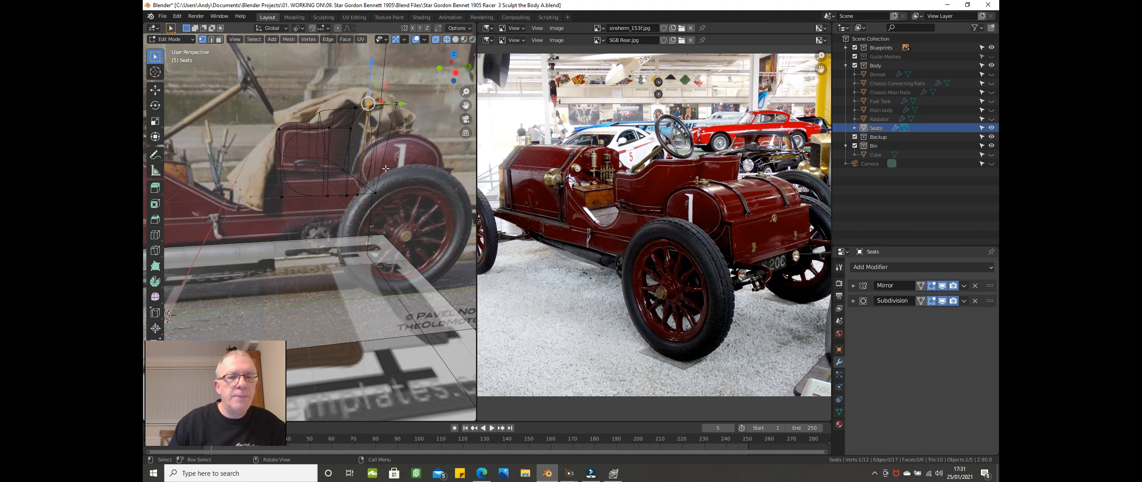
key("KP_3")
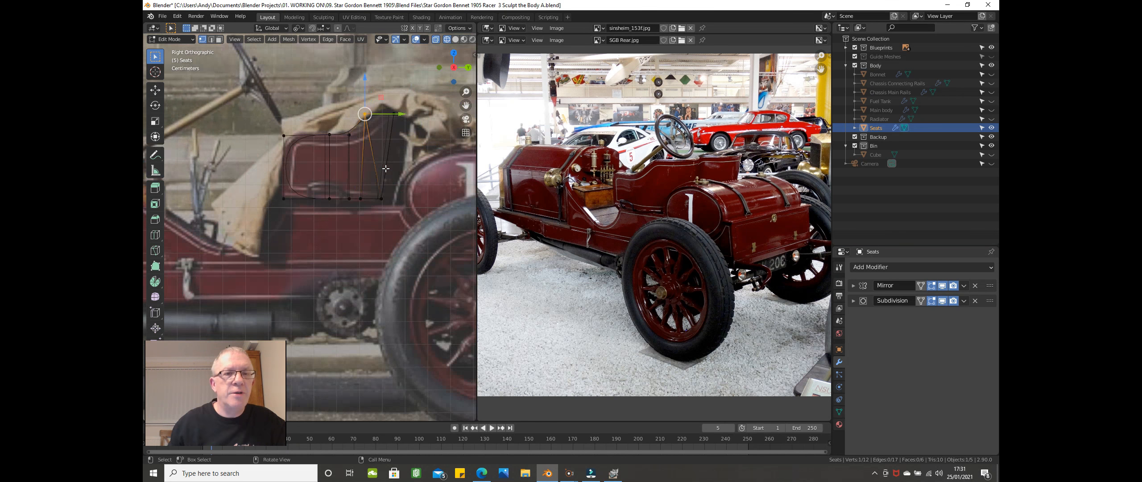
scroll(329, 99, "up", 5)
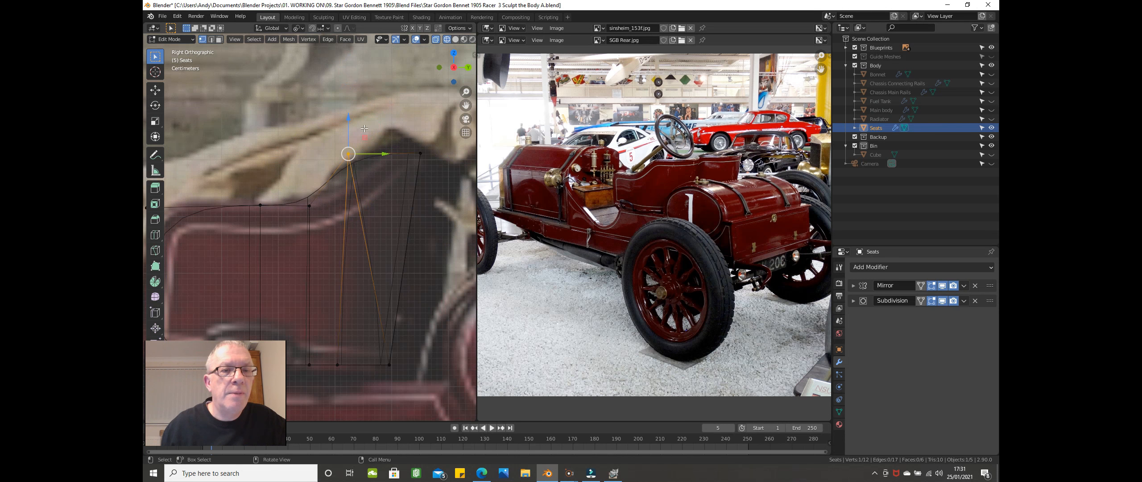
left_click_drag(349, 117, 350, 132)
scroll(388, 153, "down", 4)
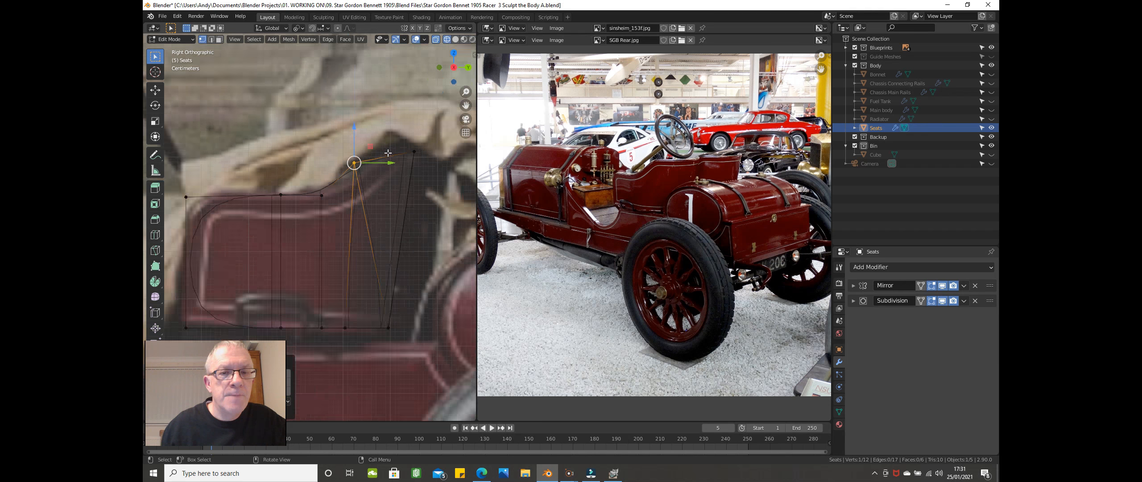
Step: Examine the shape of the seat's side and back in the SGB Rear.jpg photo
middle_click_drag(388, 153, 340, 143, "shift")
scroll(340, 144, "up", 3)
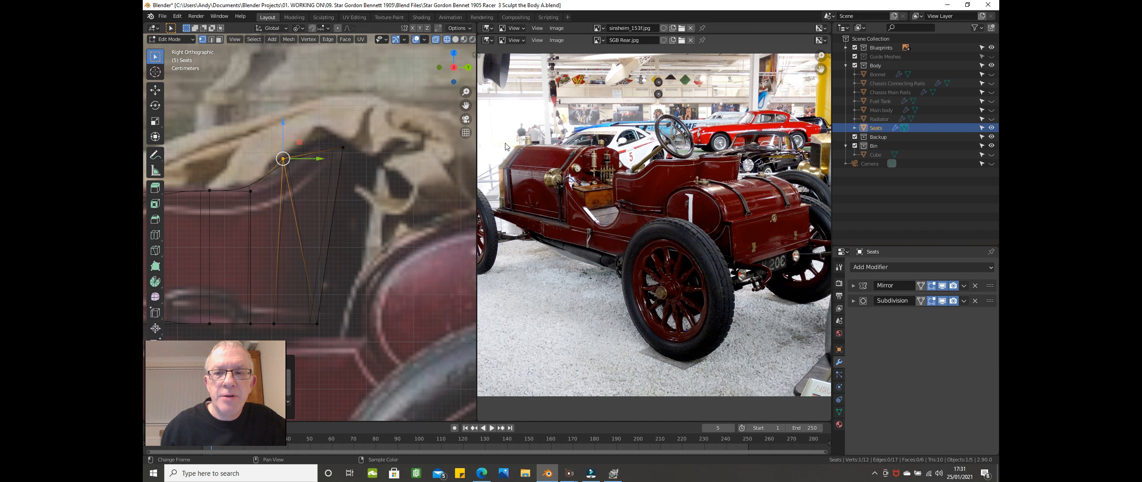
scroll(586, 177, "down", 3)
scroll(586, 169, "up", 2)
scroll(584, 168, "up", 4)
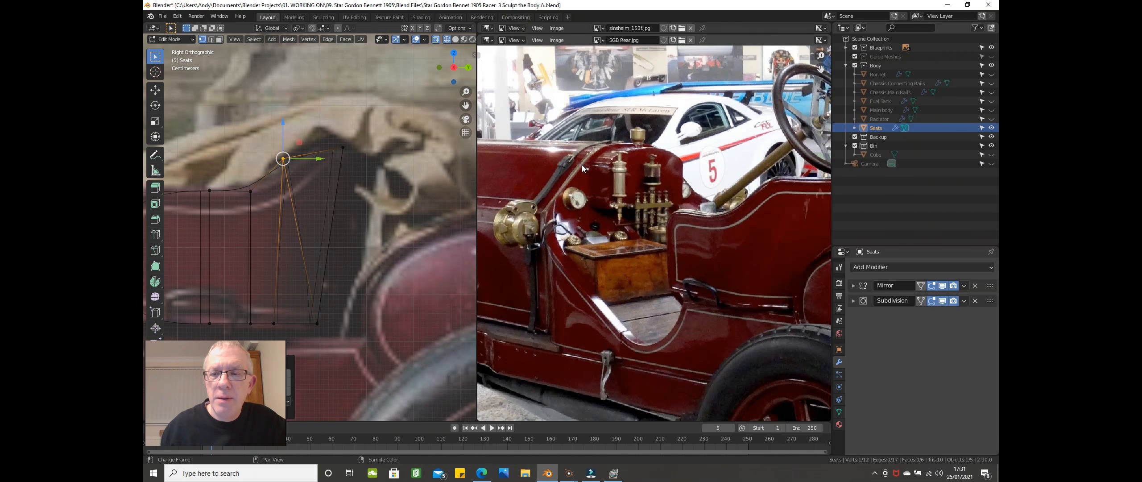
scroll(781, 178, "up", 2)
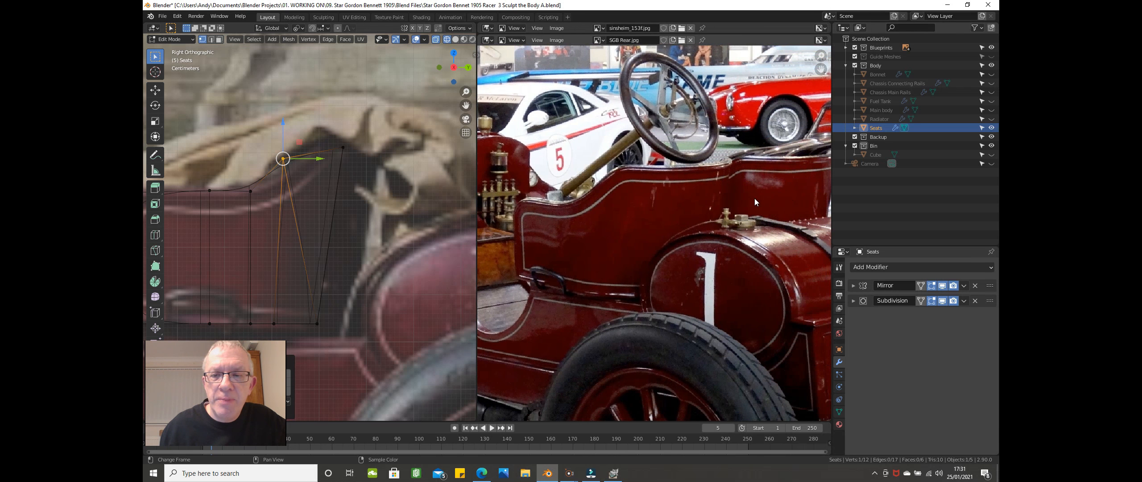
scroll(730, 200, "down", 6)
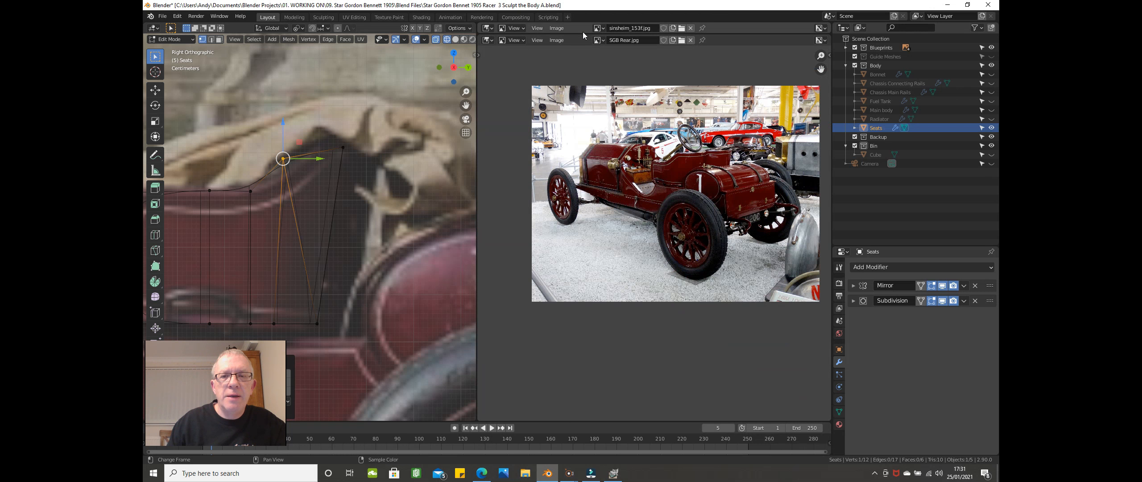
Step: Enlarge the sinsheim_153f.jpg reference area to about half the height and frame the seat backs behind the fuel tank
left_click_drag(584, 34, 584, 233)
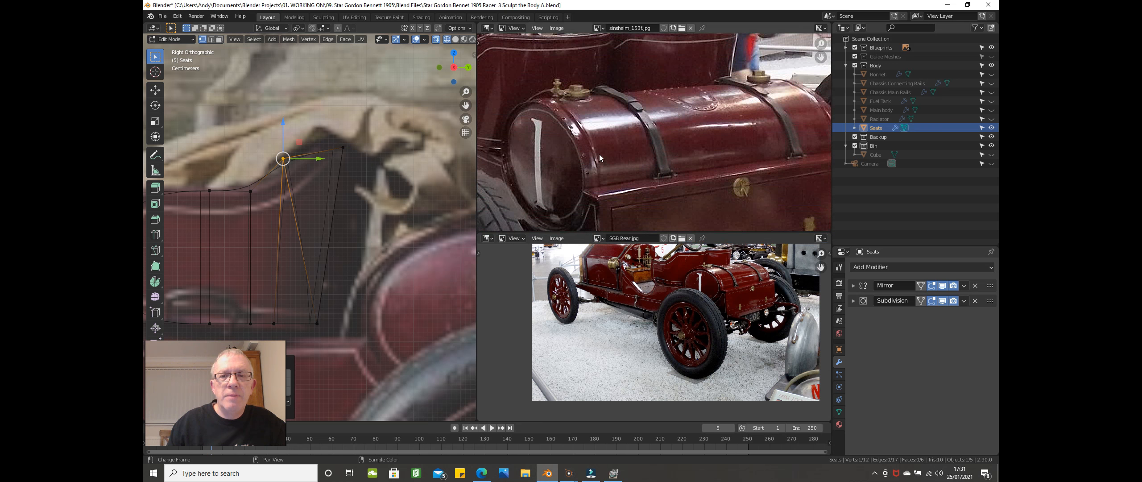
scroll(605, 153, "up", 2)
middle_click_drag(605, 154, 738, 219)
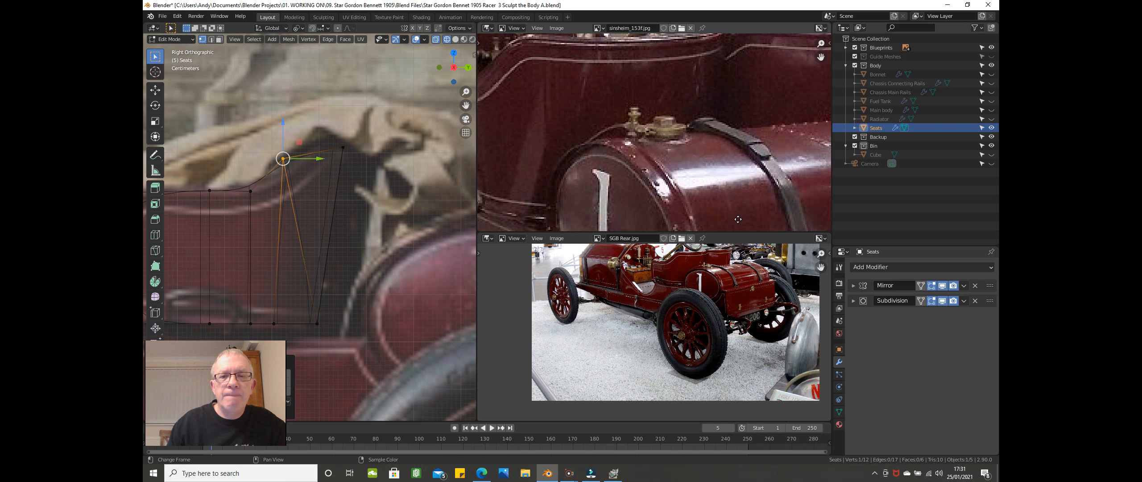
Step: Replace the upper reference photo with sinsheim_153a.jpg from the Resources folder, browsing the files as thumbnails
left_click(682, 29)
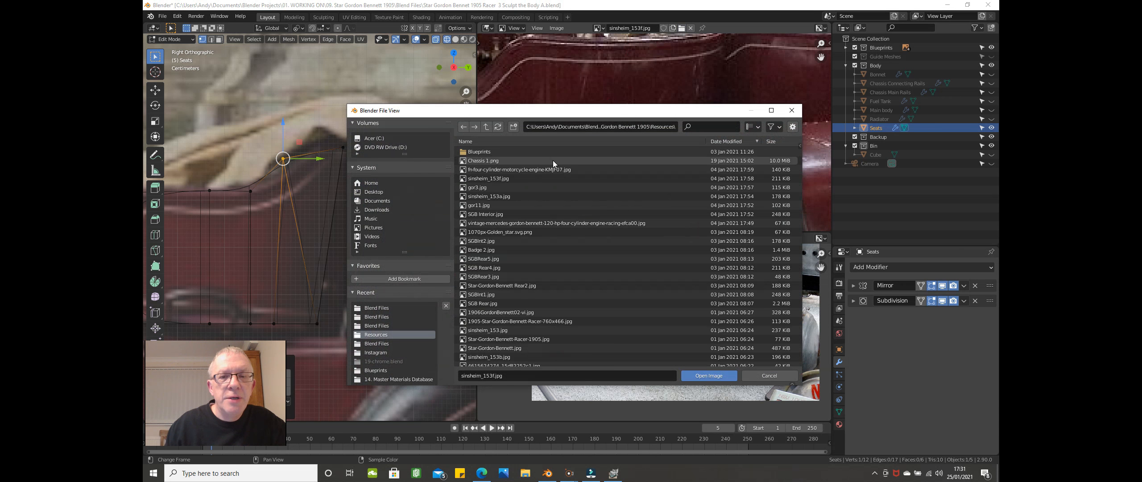
left_click(752, 127)
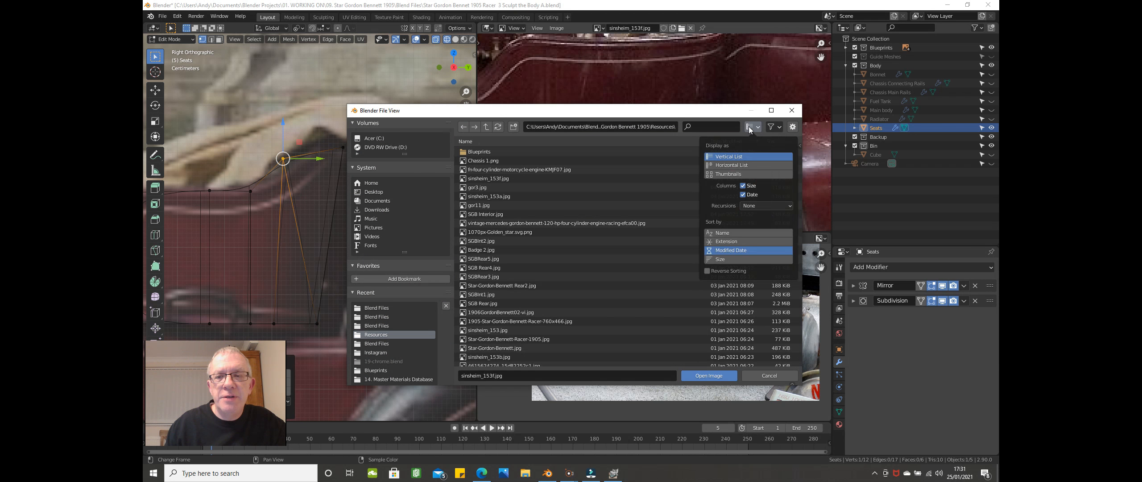
left_click(727, 174)
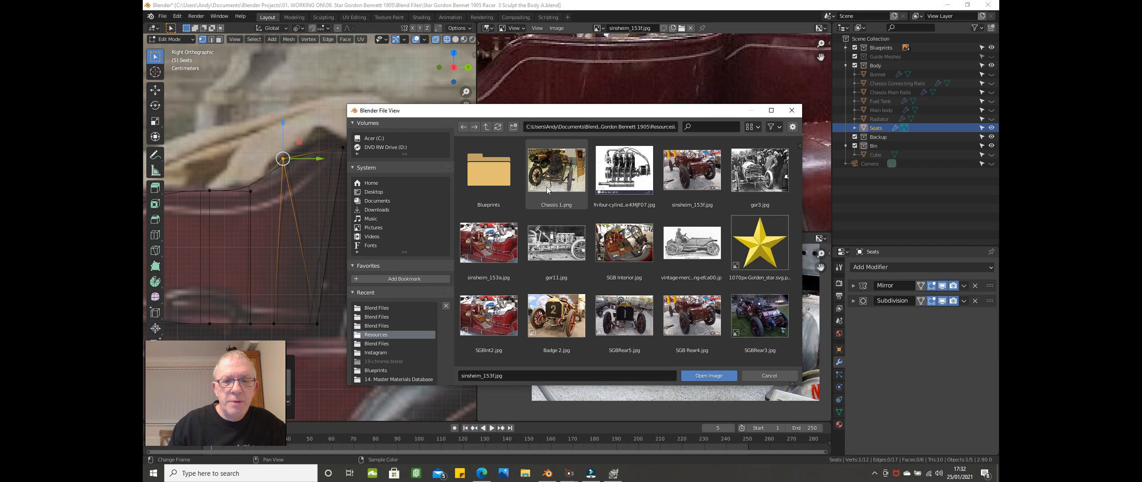
scroll(505, 239, "down", 1)
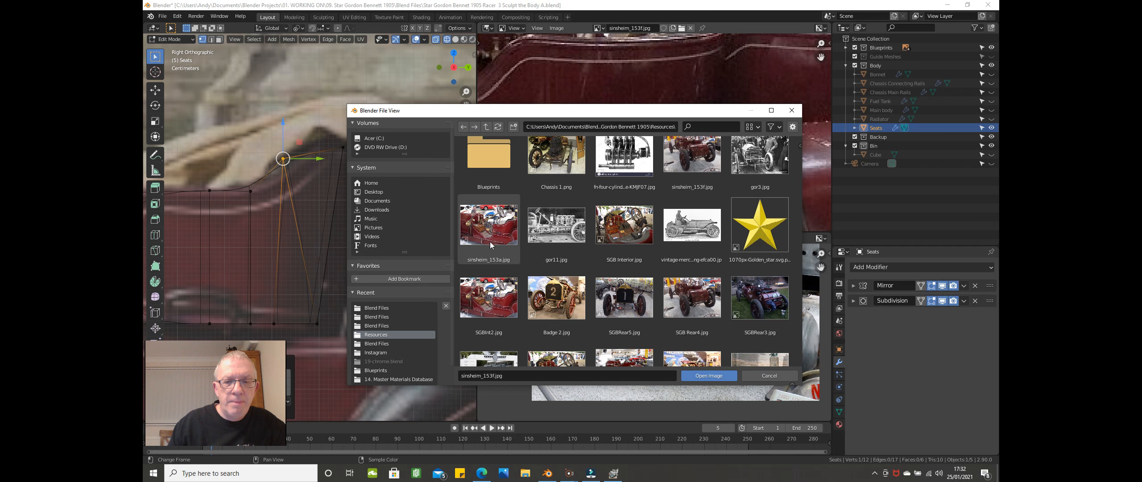
double_click(490, 241)
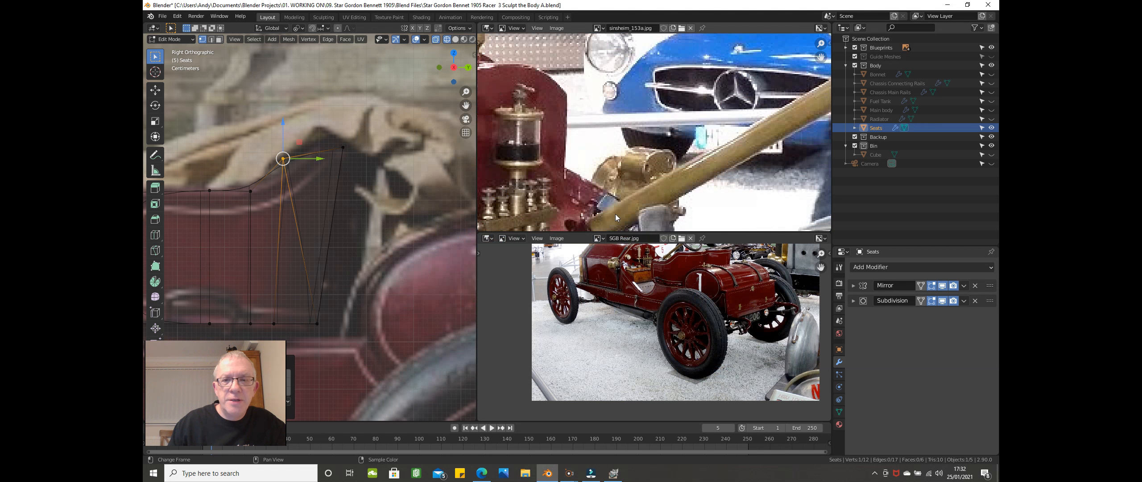
Step: Frame the seat's side panel in the sinsheim_153a.jpg photo and examine its outline
middle_click_drag(603, 179, 709, 175)
scroll(658, 170, "up", 1)
scroll(660, 171, "down", 3)
scroll(660, 172, "down", 3)
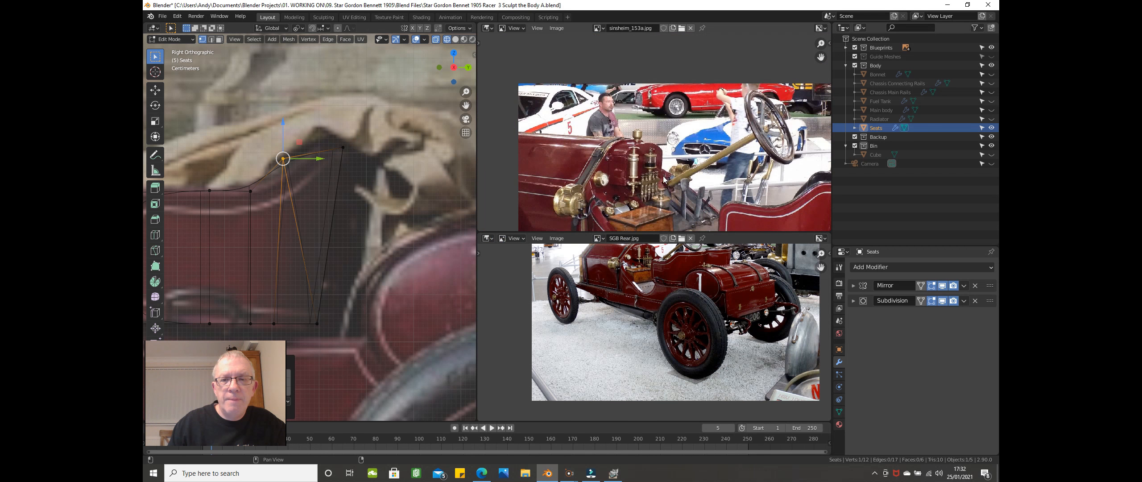
middle_click_drag(665, 179, 538, 140)
scroll(602, 161, "up", 5)
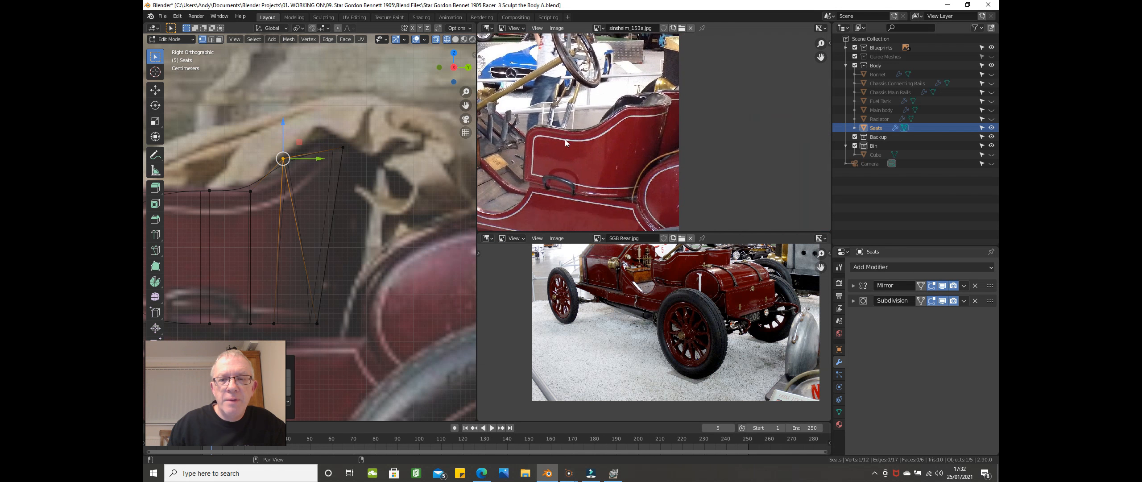
Step: Remove the diagonal edge between the upper side vertex and the rear bottom vertex of the seat's side panel
middle_click_drag(602, 161, 591, 152)
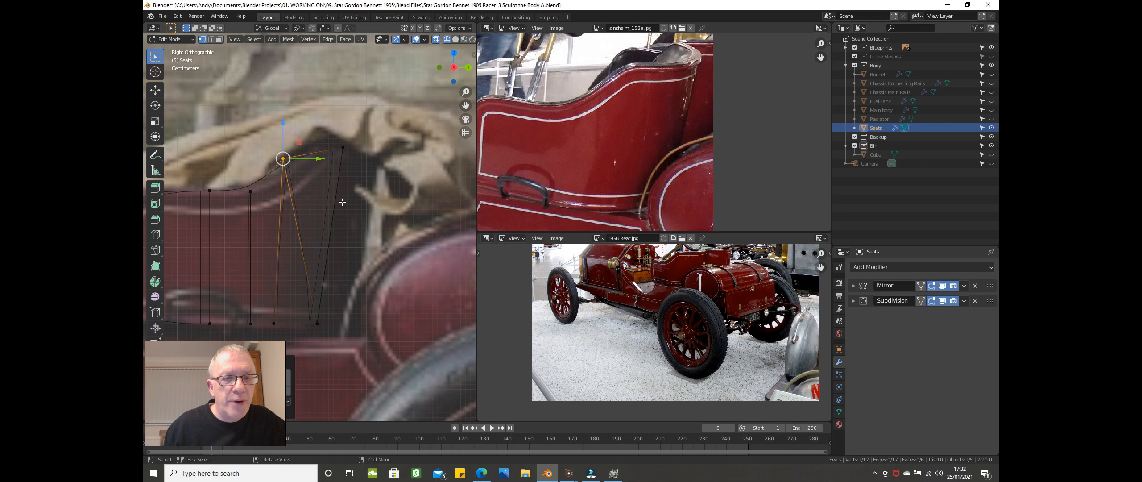
left_click(341, 149)
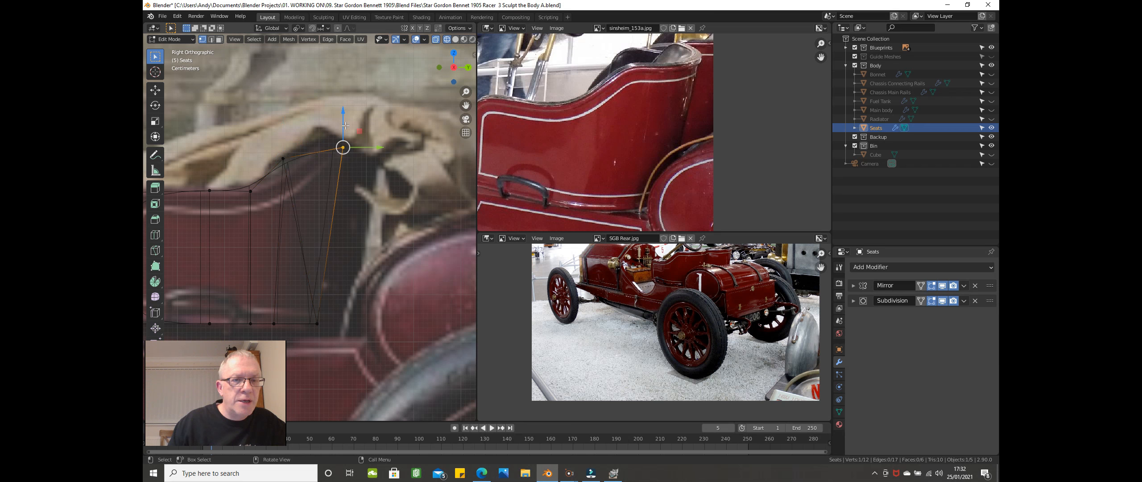
scroll(336, 311, "down", 2)
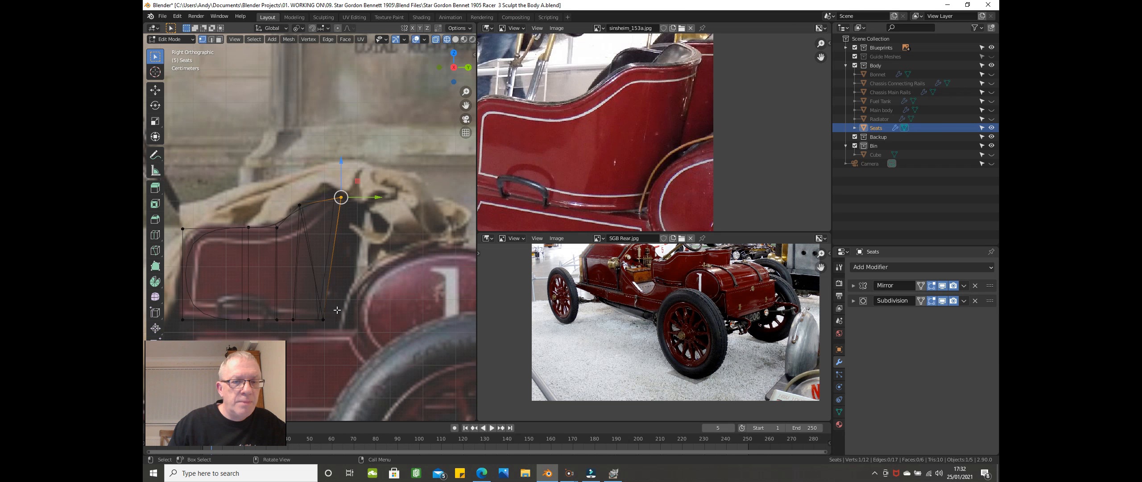
scroll(315, 272, "up", 1)
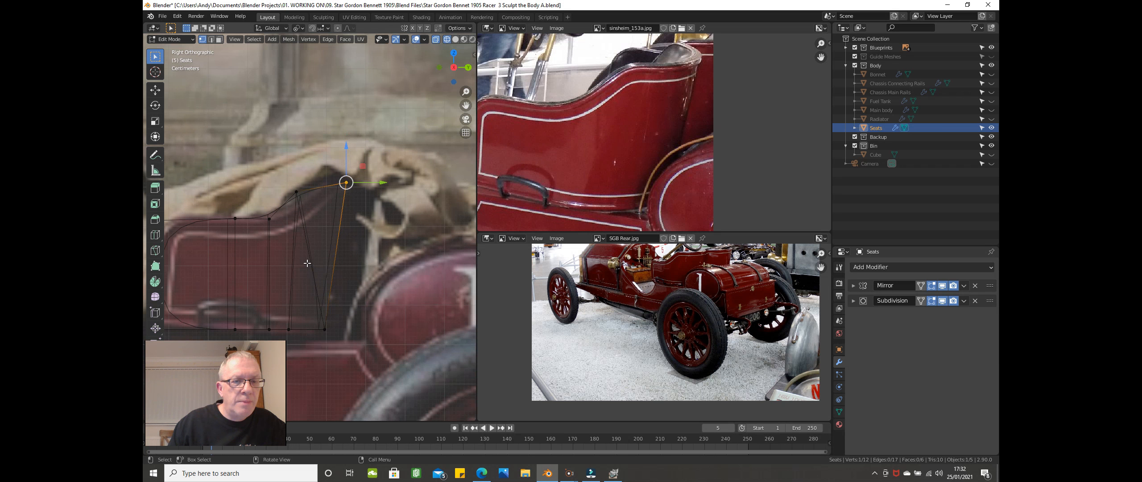
left_click(303, 193)
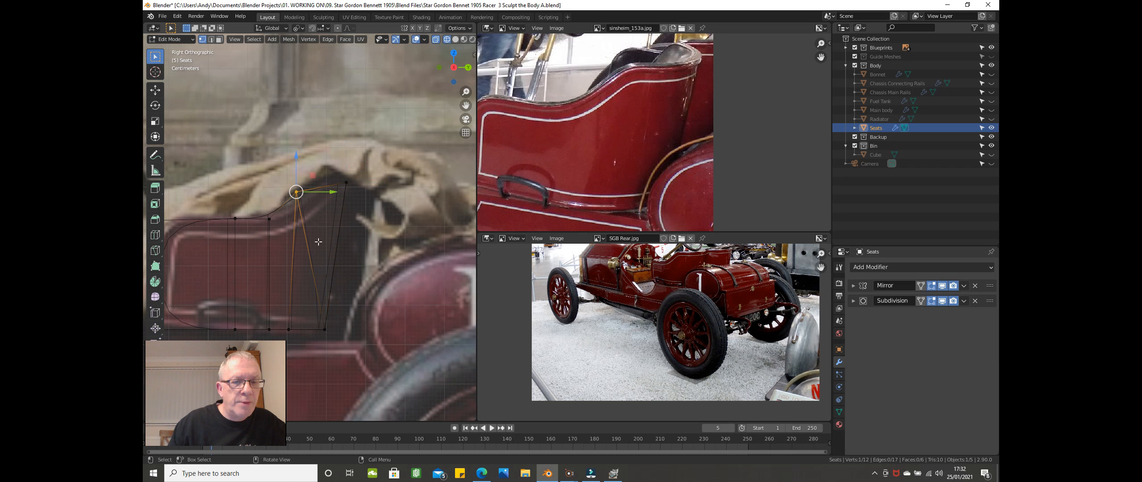
left_click(324, 329, "shift")
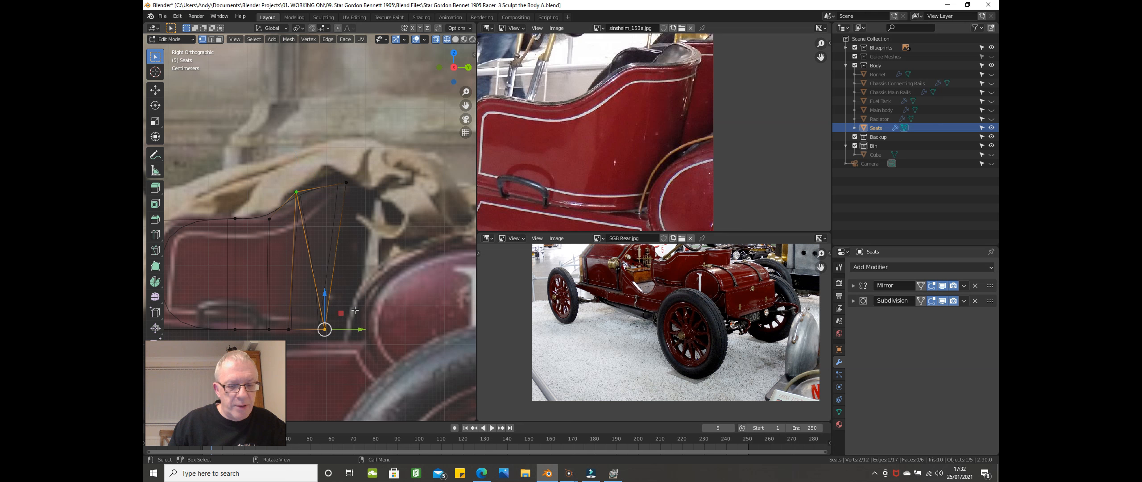
key("x")
left_click(355, 309)
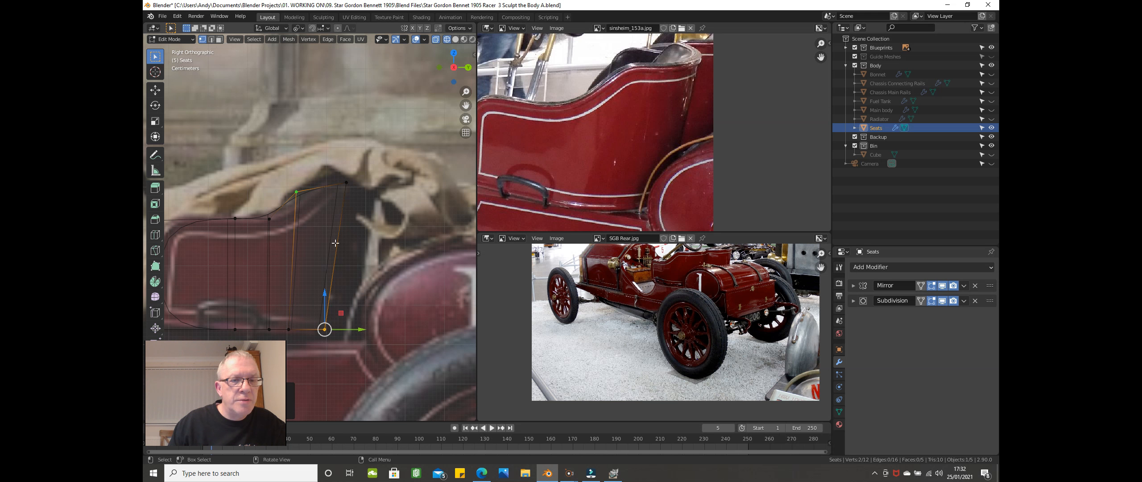
Step: Move the top and bottom vertices of the seat side's rear edge slightly backward along the Y axis
left_click(348, 186)
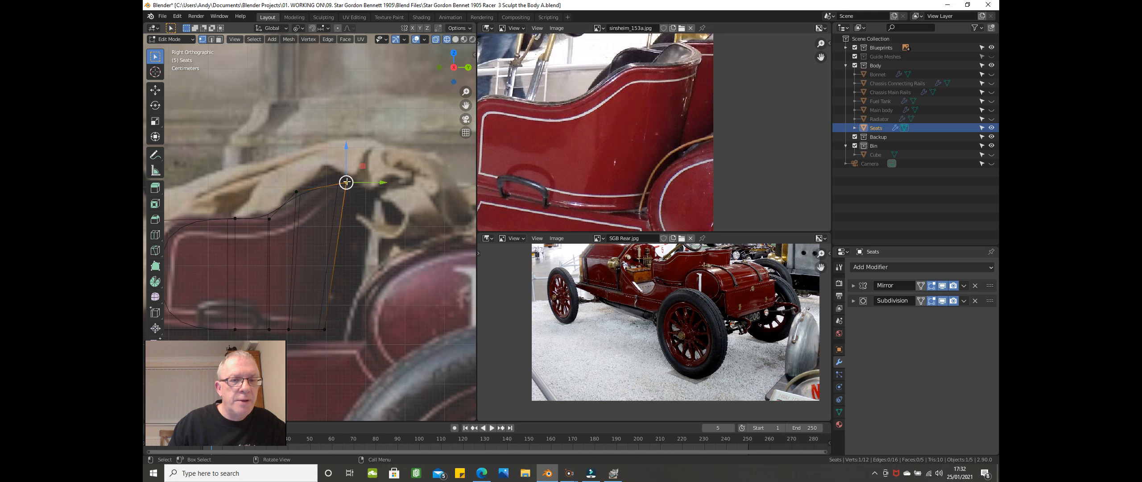
left_click(323, 327, "shift")
left_click_drag(350, 328, 365, 328)
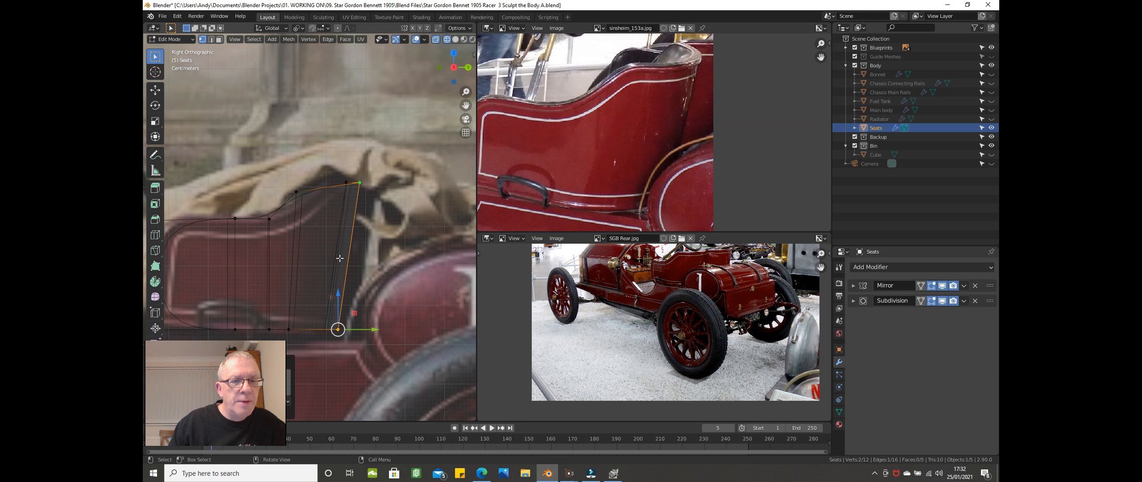
Step: Shift the seat's rear corner edge slightly outward along X to match the top blueprint
middle_click_drag(342, 255, 344, 293)
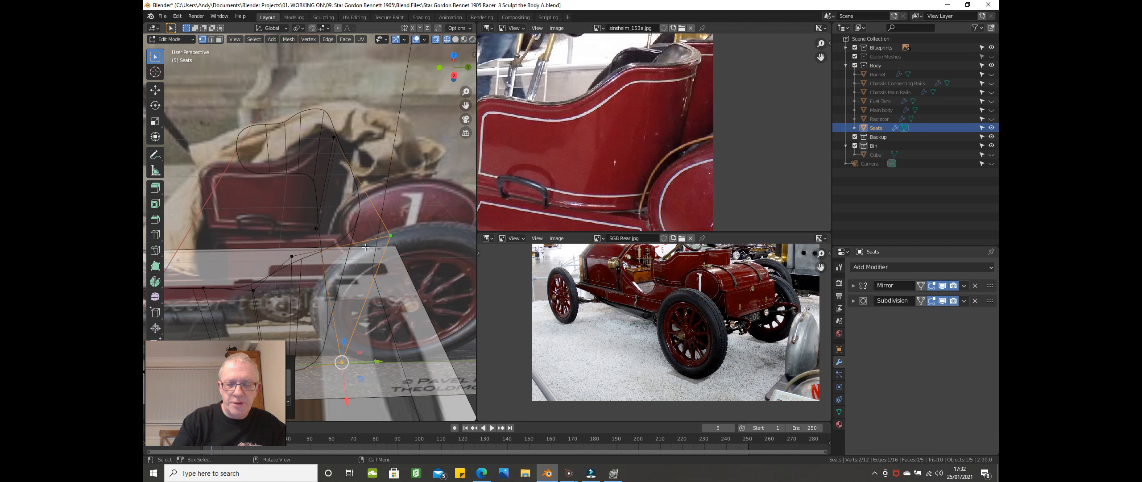
key("KP_7")
middle_click_drag(421, 171, 442, 166, "shift")
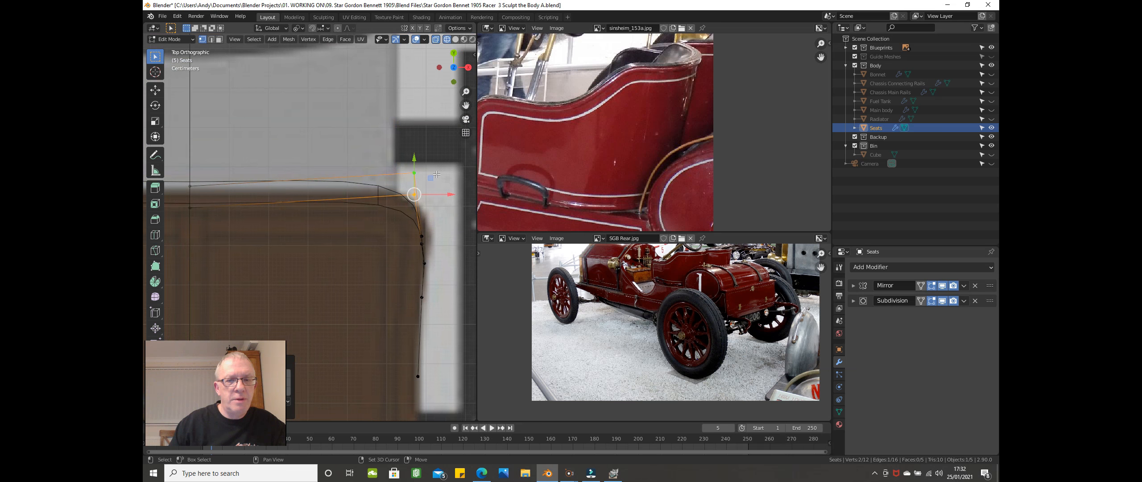
left_click_drag(451, 195, 458, 191)
left_click(459, 192)
Step: Move the two centre vertices of the seat back slightly forward along Y against the top blueprint
middle_click_drag(200, 191, 302, 195, "shift")
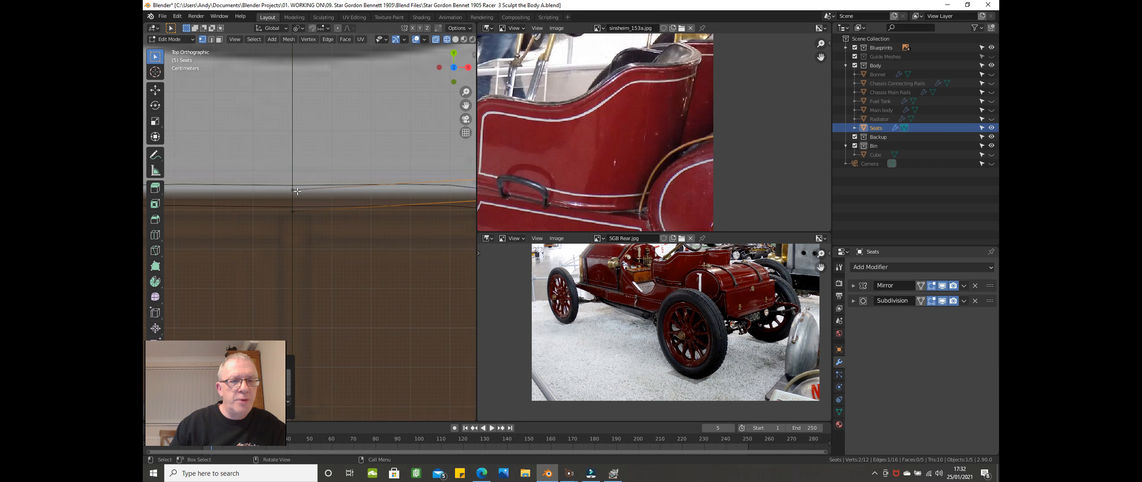
left_click(292, 211)
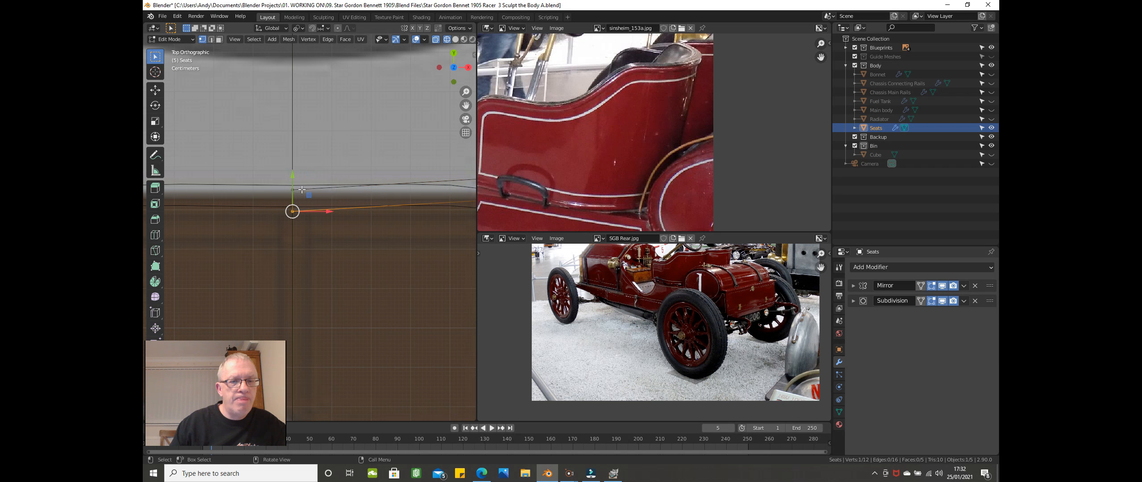
left_click(294, 189, "shift")
scroll(325, 182, "down", 2)
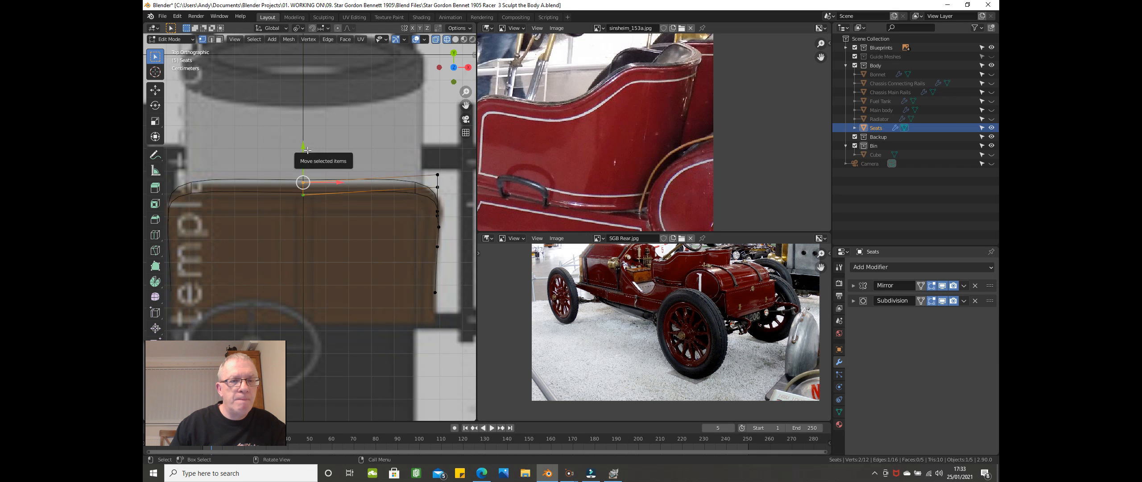
left_click_drag(308, 153, 307, 160)
mouse_move(307, 160)
middle_mouse_down()
mouse_move(281, 165)
mouse_move(298, 174)
middle_mouse_up()
key("KP_7")
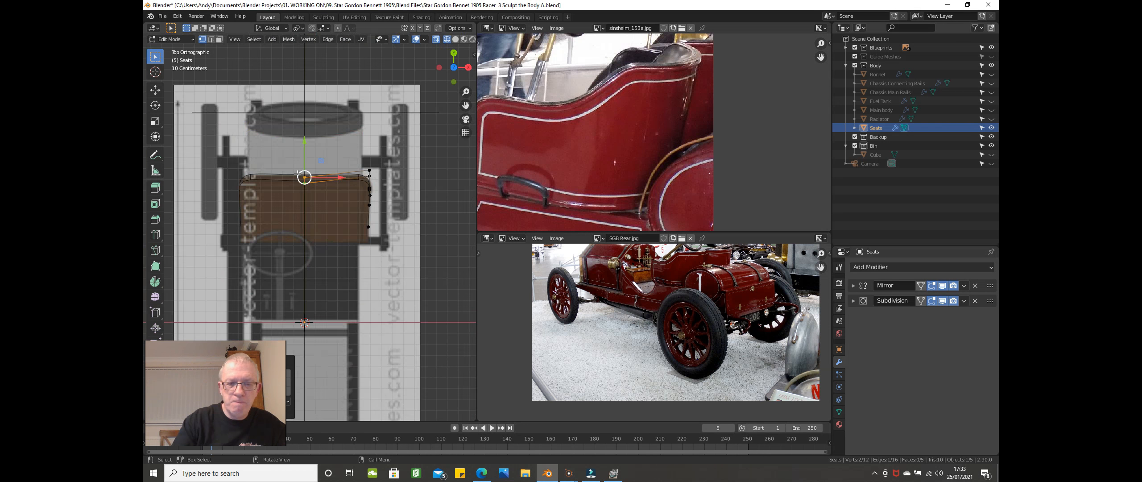
scroll(308, 174, "up", 5)
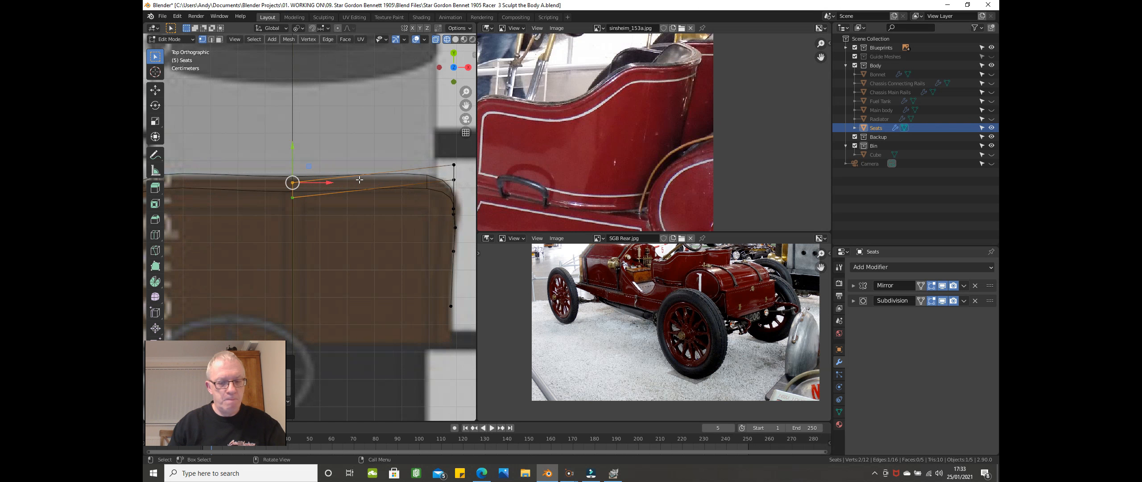
Step: Add a centred loop cut across half of the seat back and move it slightly backward along Y to curve the back
key("ctrl+r")
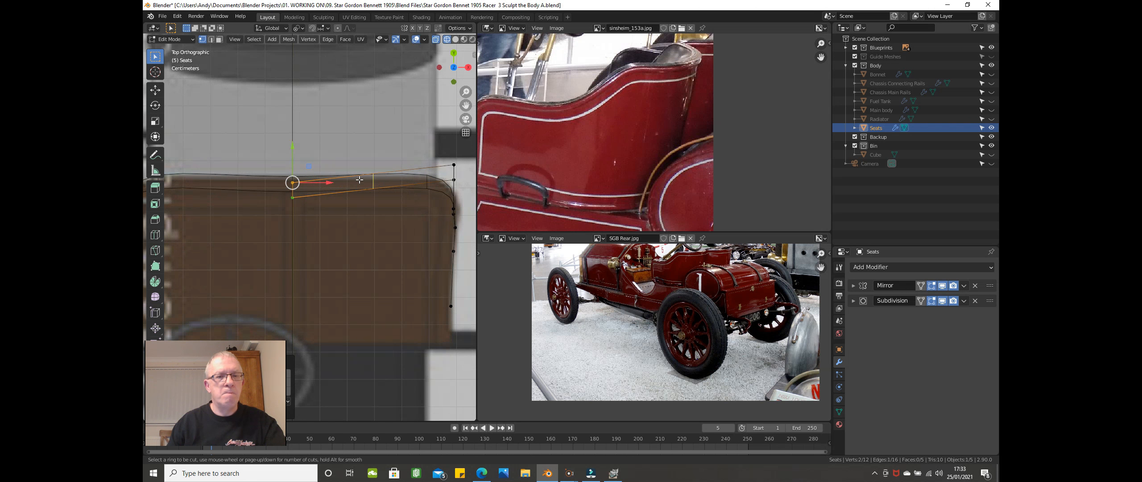
left_click(359, 179)
right_click(359, 179)
left_click_drag(373, 159, 373, 151)
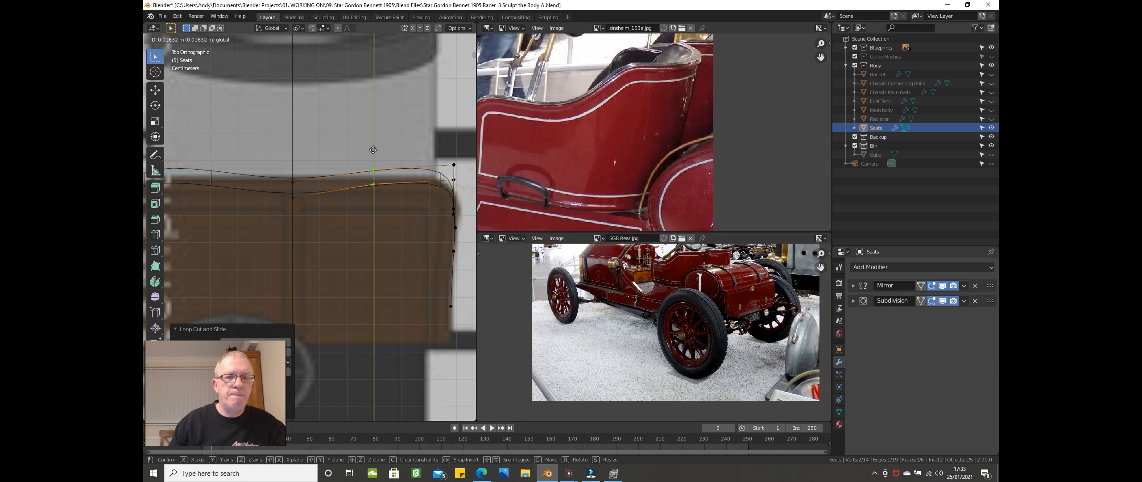
left_click_drag(373, 149, 373, 148)
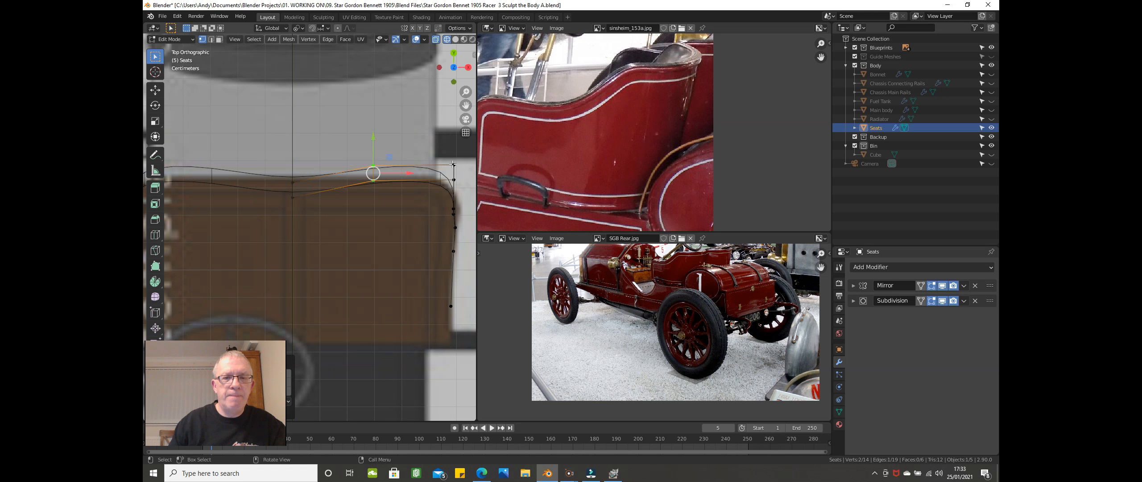
Step: Straighten the seat's rear corner edge vertically by scaling its top and bottom vertices to 0 along Y
left_click(453, 164)
left_click(457, 180, "shift")
middle_click_drag(457, 180, 317, 251)
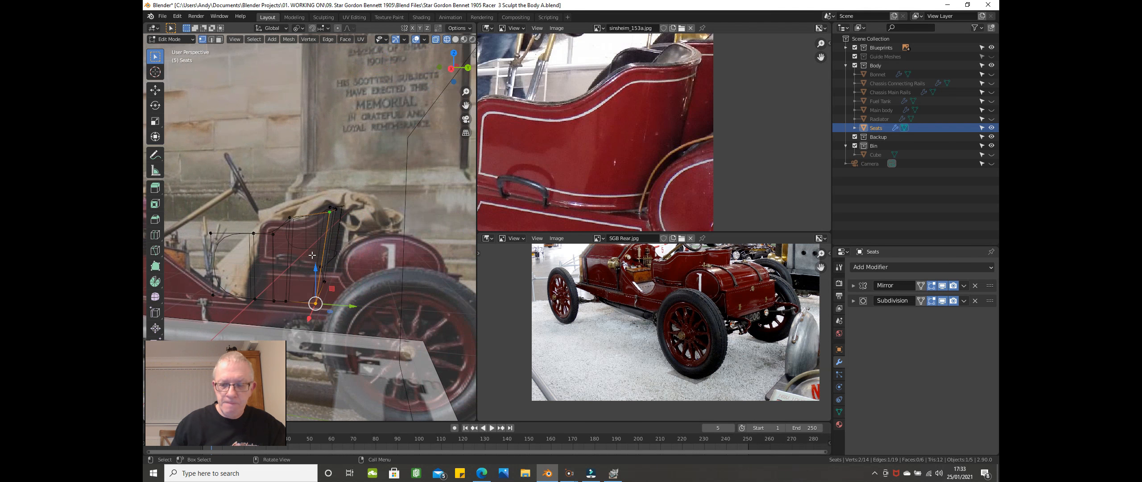
key("KP_3")
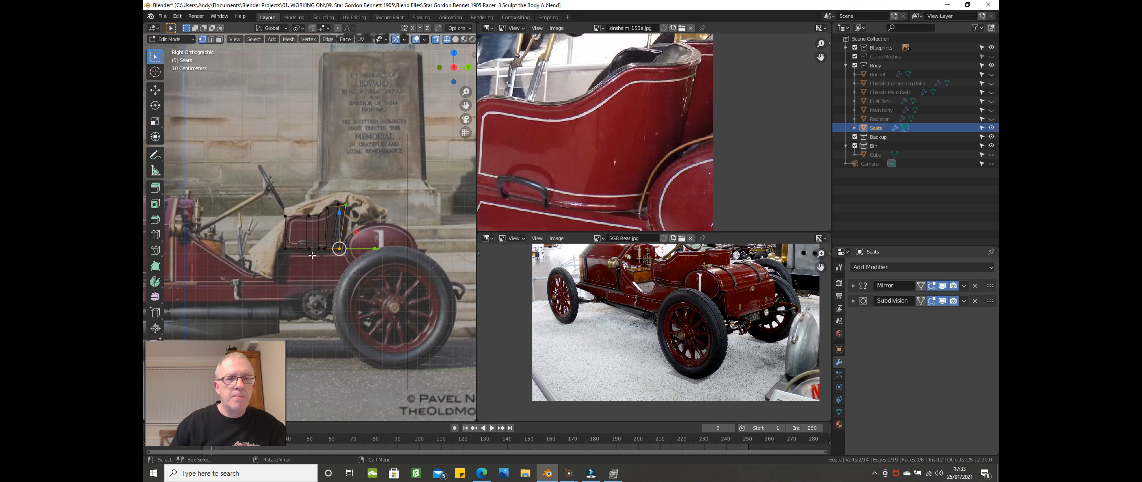
scroll(312, 255, "up", 5)
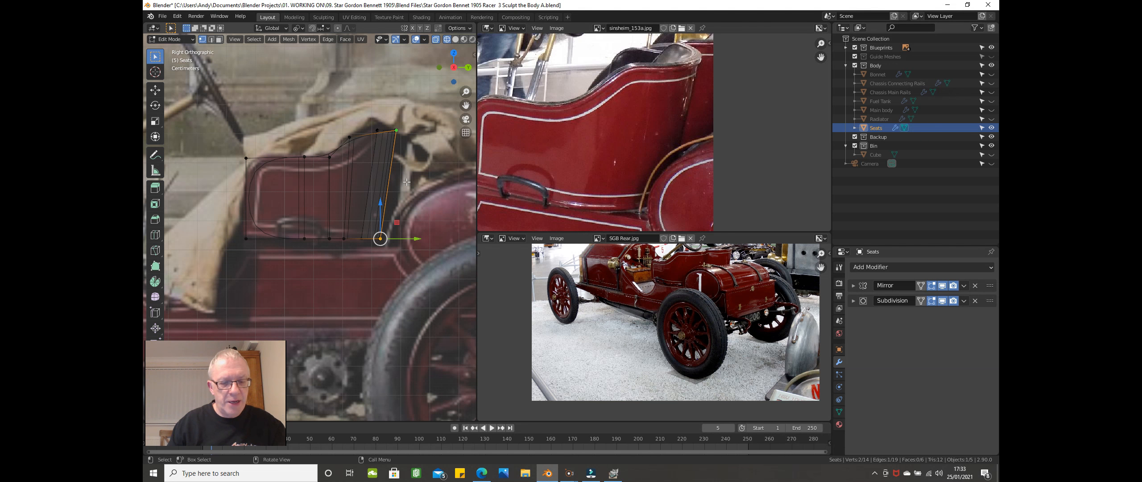
key("s")
key("y")
key("0")
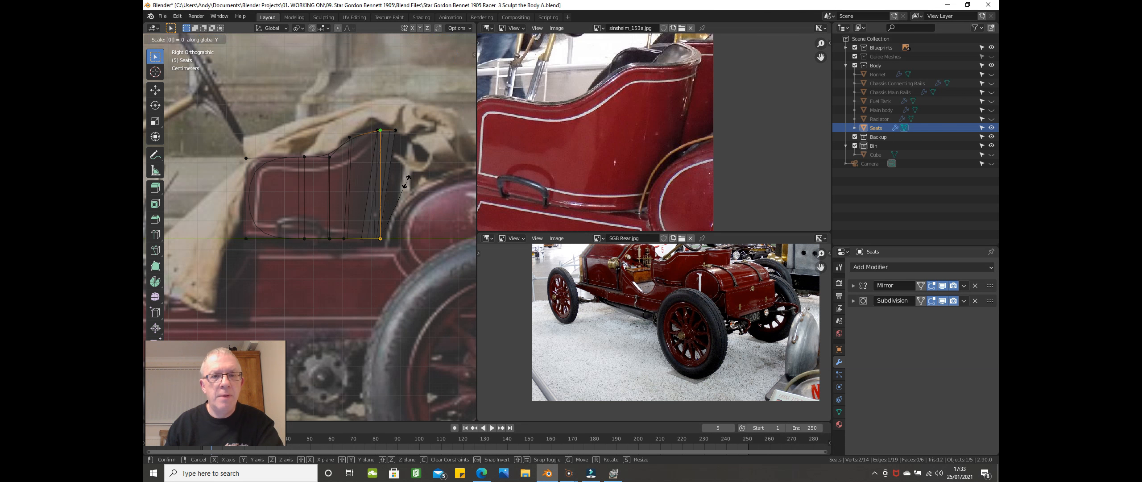
key("Return")
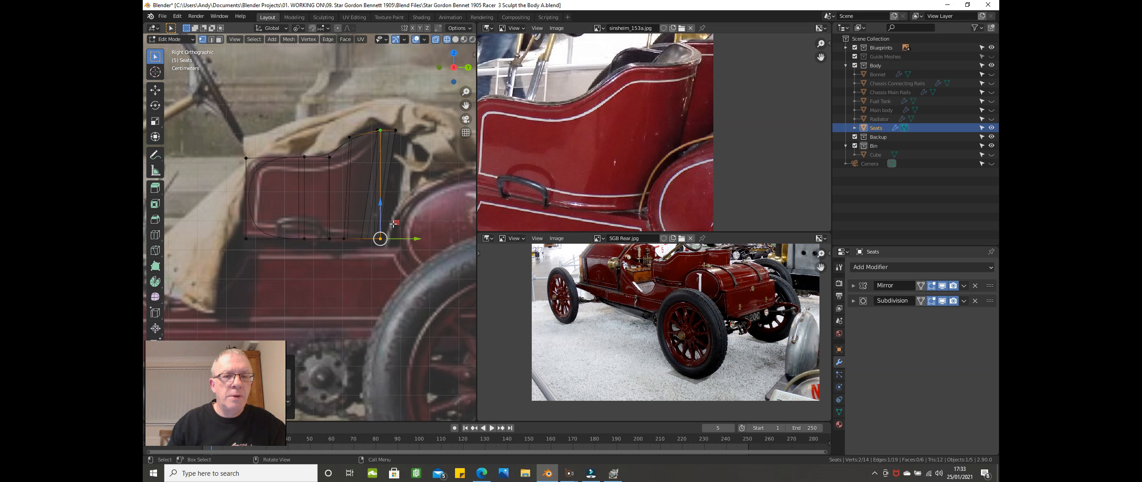
Step: Straighten the seat back's loop-cut edge between centre and corner by scaling its vertices to 0 along Y
left_click(395, 147)
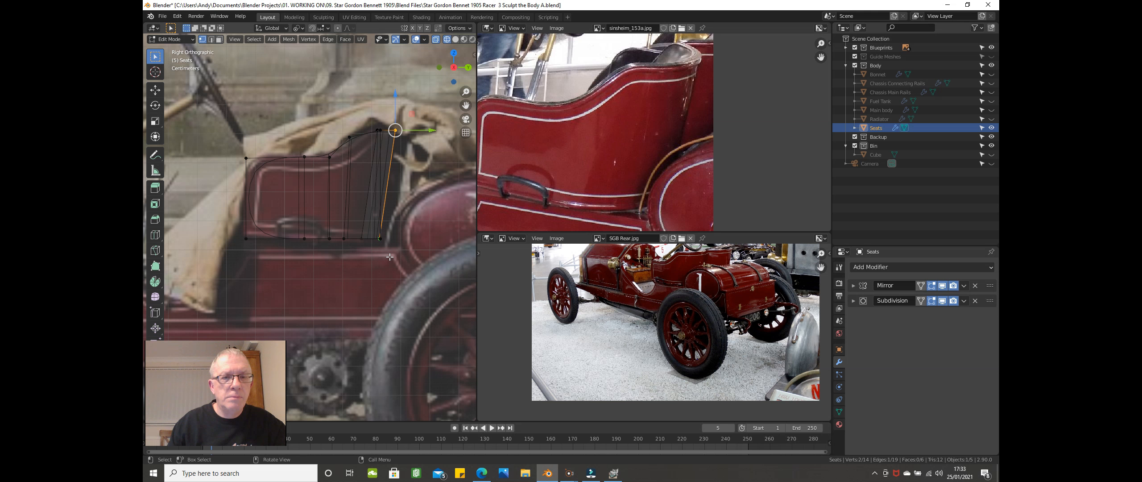
mouse_move(383, 250)
middle_mouse_down()
mouse_move(391, 254)
mouse_move(377, 261)
middle_mouse_up()
key("shift+s")
left_click(344, 286)
key("KP_3")
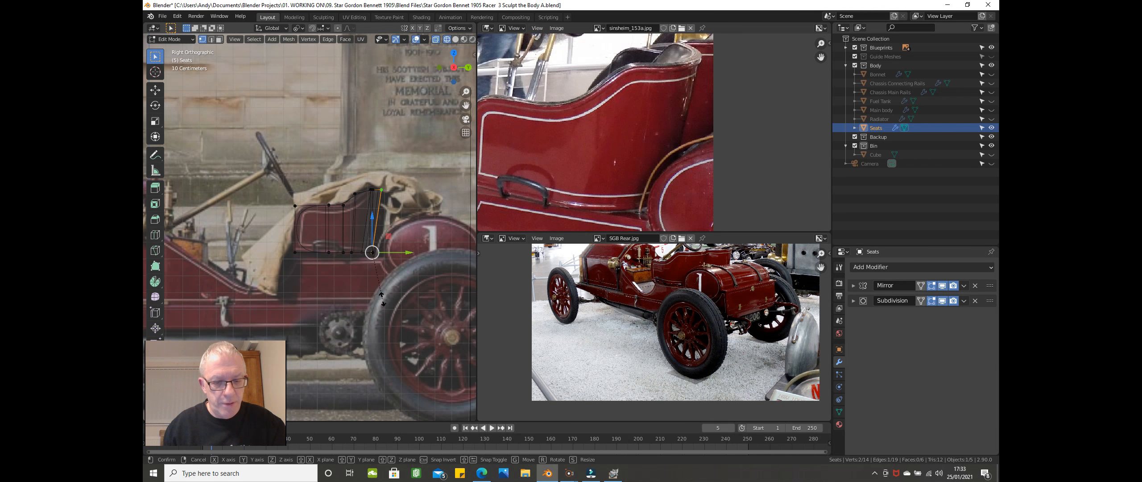
key("s")
key("y")
key("0")
key("Return")
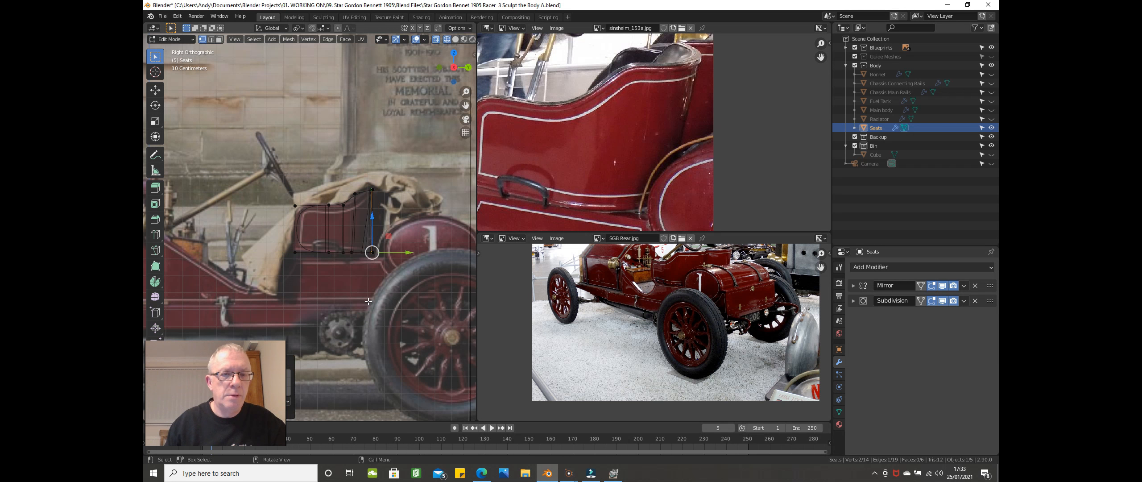
Step: Straighten the seat back's centre edge vertically by scaling its two vertices to 0 along Y
scroll(367, 307, "down", 2)
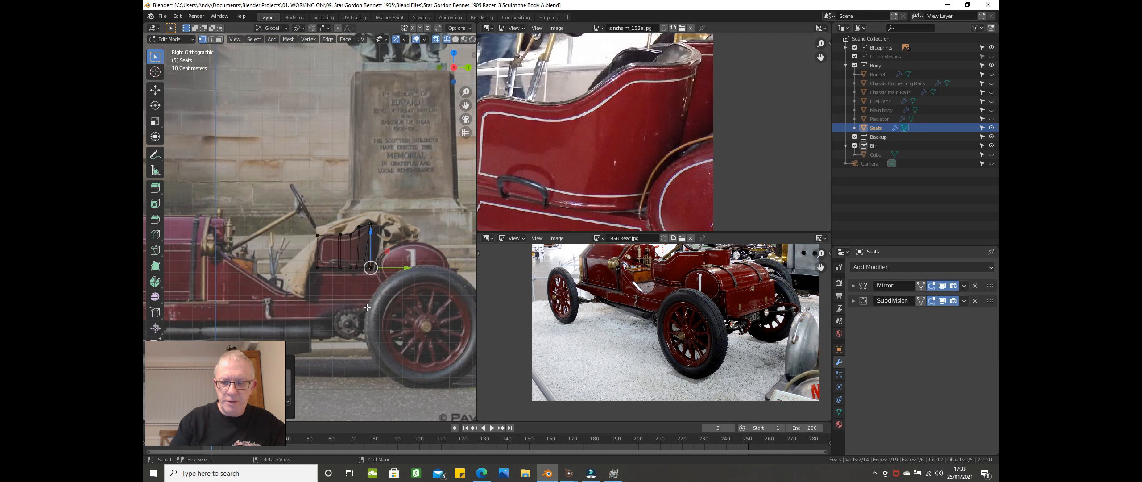
key("KP_7")
scroll(367, 307, "up", 2)
middle_click_drag(464, 273, 358, 266, "shift")
key("alt+a")
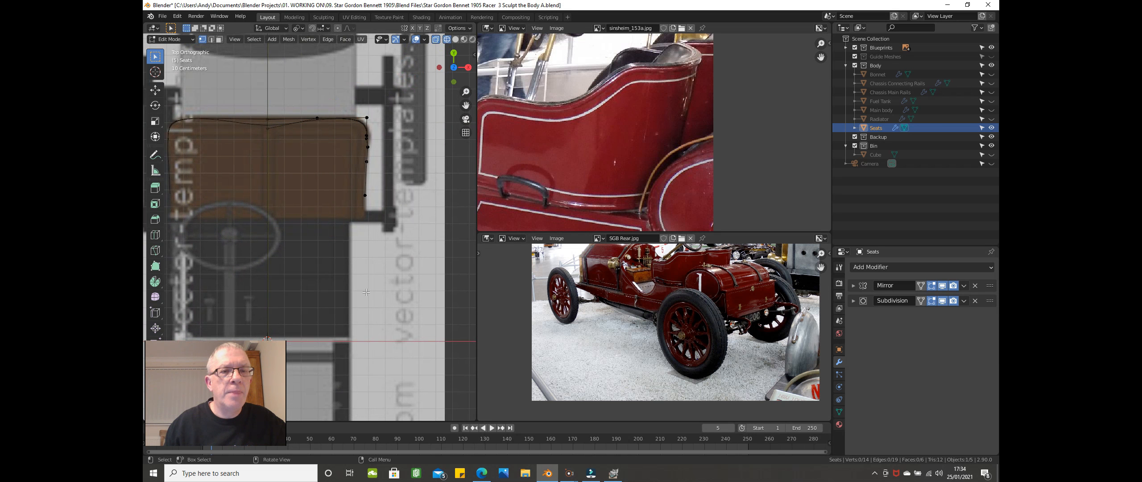
left_click(268, 119)
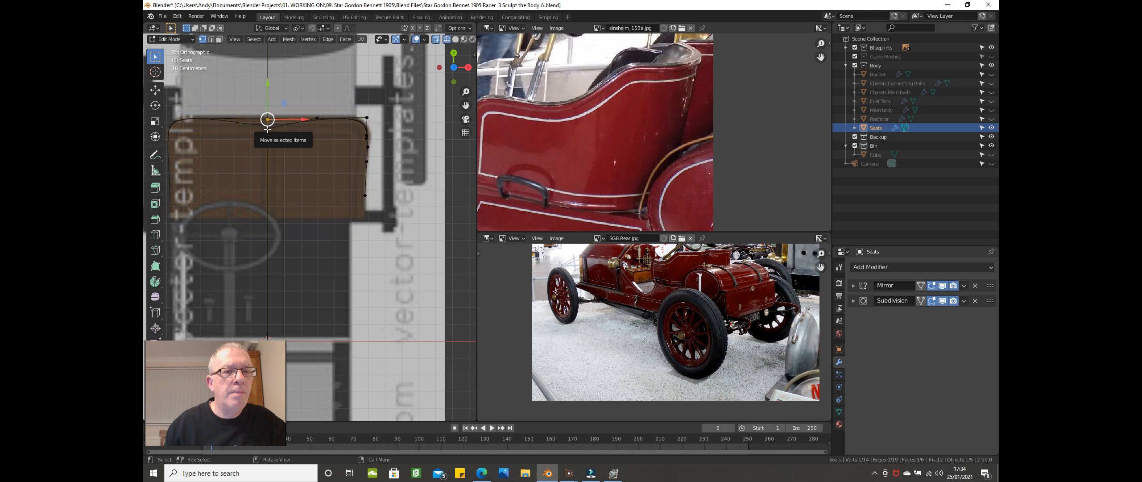
left_click_drag(268, 129, 279, 142)
key("ctrl+z")
key("ctrl+shift+z")
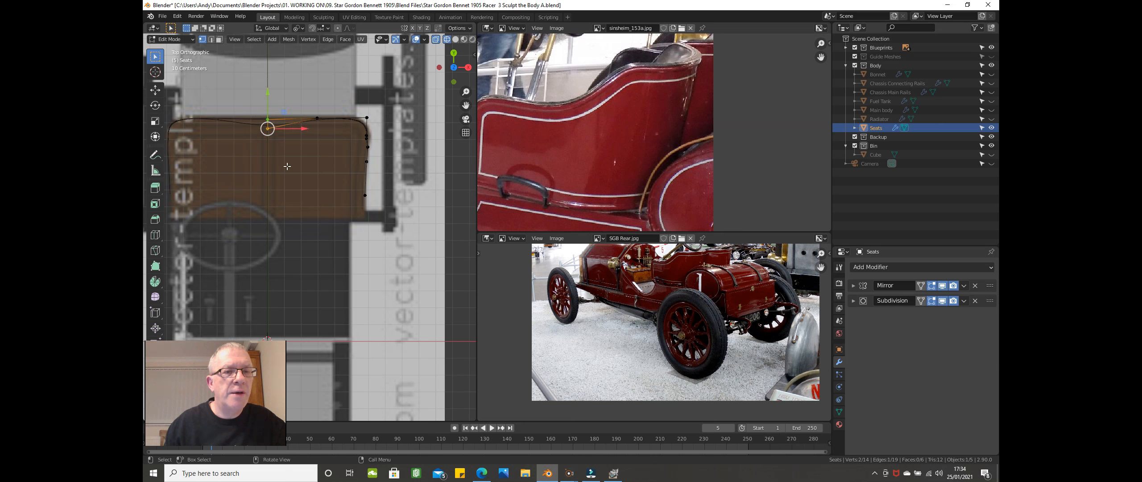
key("s")
key("y")
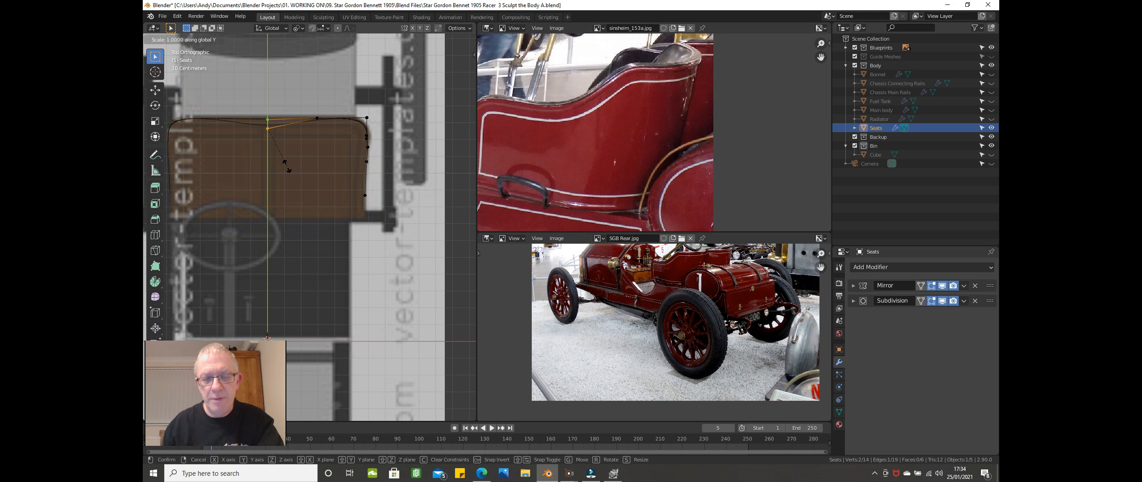
key("0")
key("Return")
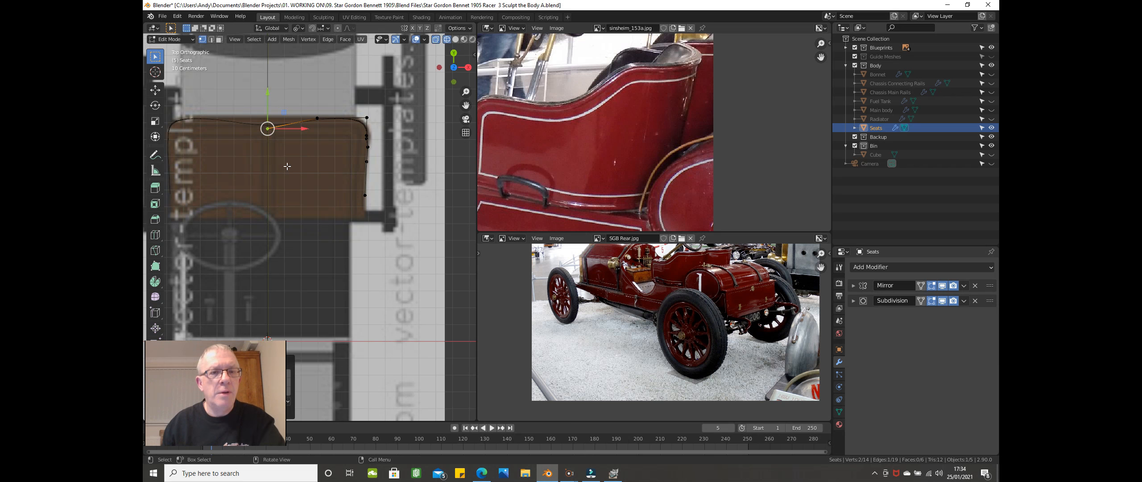
Step: Select both vertices of the seat's rear corner in the top view and move them slightly forward along Y
left_click(352, 100)
key("alt+a")
left_click_drag(344, 74, 385, 124)
left_click_drag(367, 95, 367, 106)
Step: Switch the viewport to solid shading in a perspective view and hide the Blueprints collection to expose the seat
scroll(337, 146, "down", 5)
mouse_move(338, 146)
middle_mouse_down()
mouse_move(242, 121)
mouse_move(313, 192)
middle_mouse_up()
key("z")
key("8")
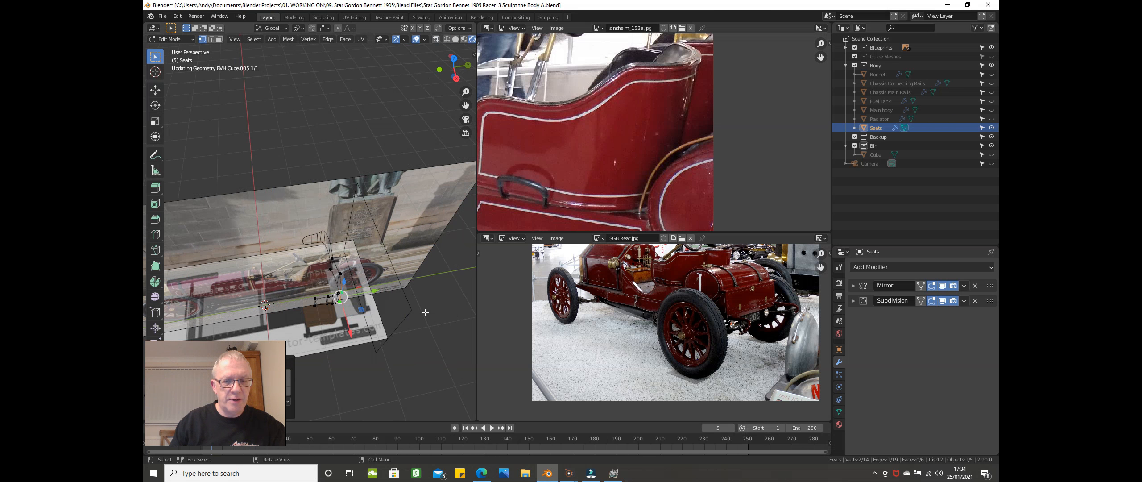
key("z")
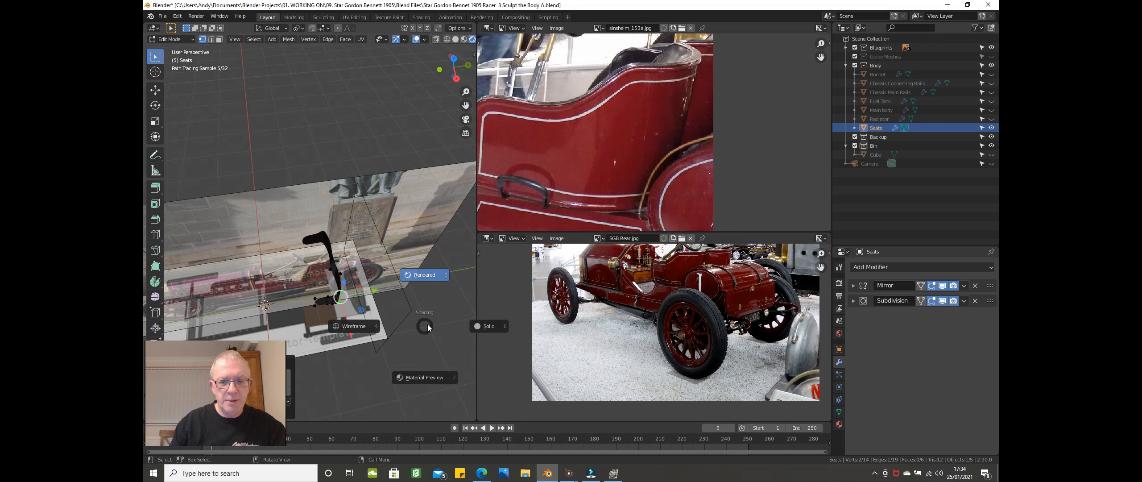
left_click(482, 326)
middle_click_drag(464, 319, 347, 275)
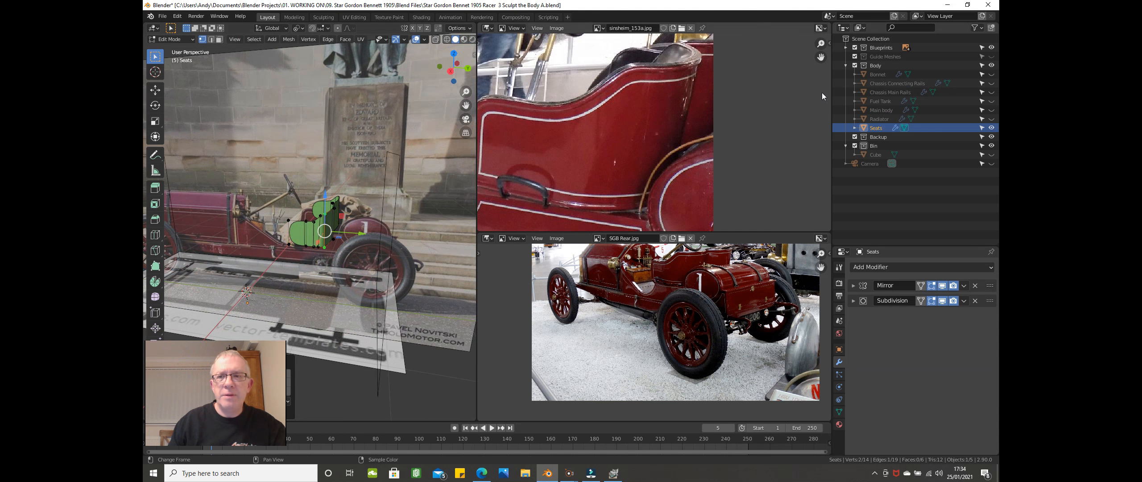
left_click(855, 47)
middle_click_drag(418, 204, 385, 226)
scroll(359, 210, "up", 4)
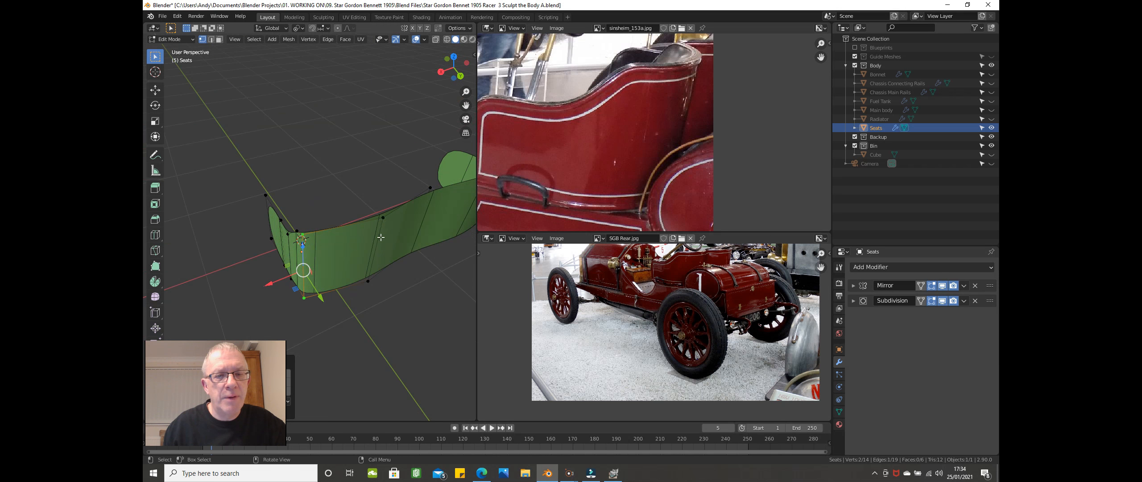
Step: Lower the vertex on the rising slope of the seat side's top edge slightly along Z
left_click(377, 276, "alt")
left_click_drag(381, 301, 385, 313)
middle_click_drag(385, 314, 453, 256)
scroll(347, 274, "up", 4)
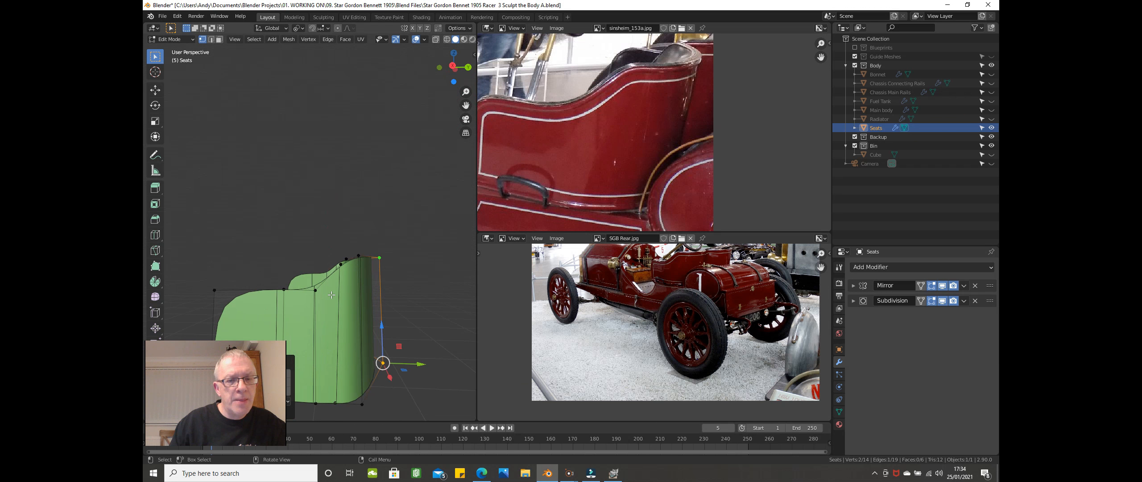
left_click(347, 273)
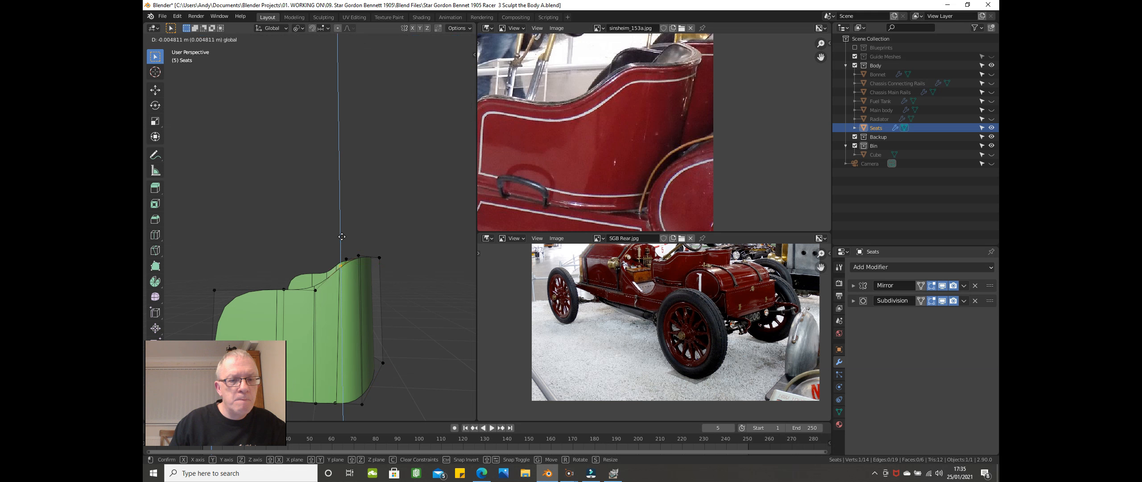
scroll(401, 281, "down", 1)
scroll(412, 284, "down", 1)
left_click(421, 313)
Step: Show the Blueprints collection again and make the seat see-through with X-ray in the right side view
key("KP_3")
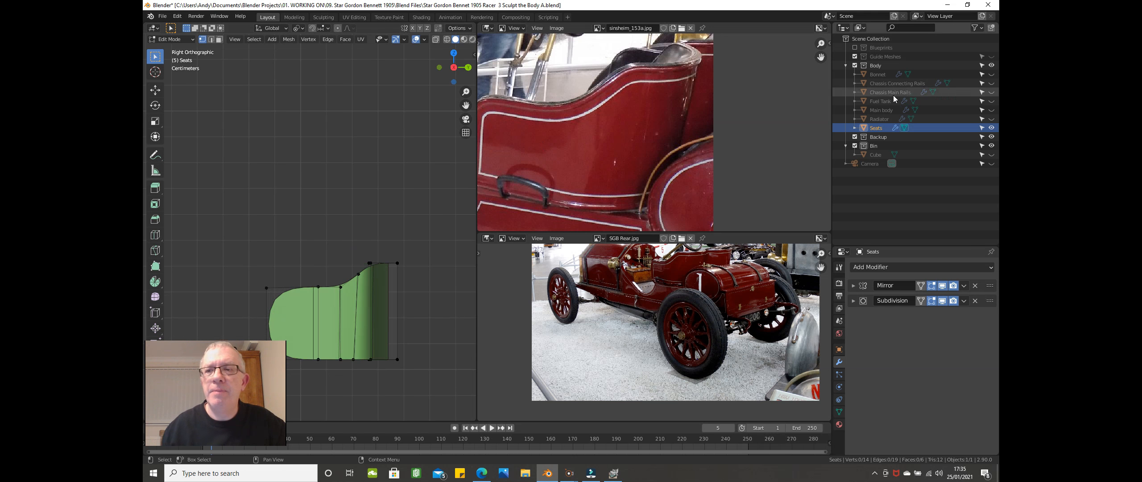
left_click(855, 47)
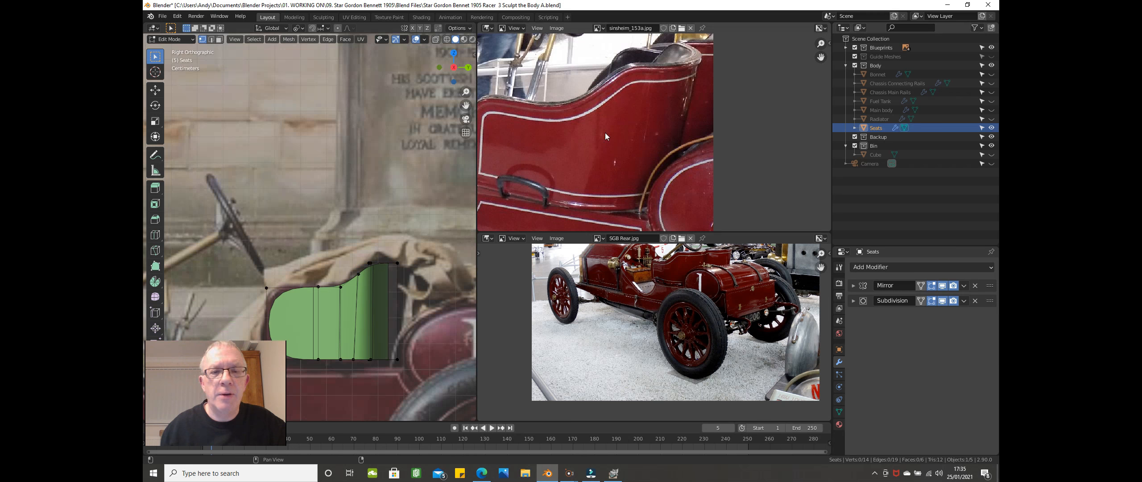
middle_click_drag(352, 225, 376, 154, "shift")
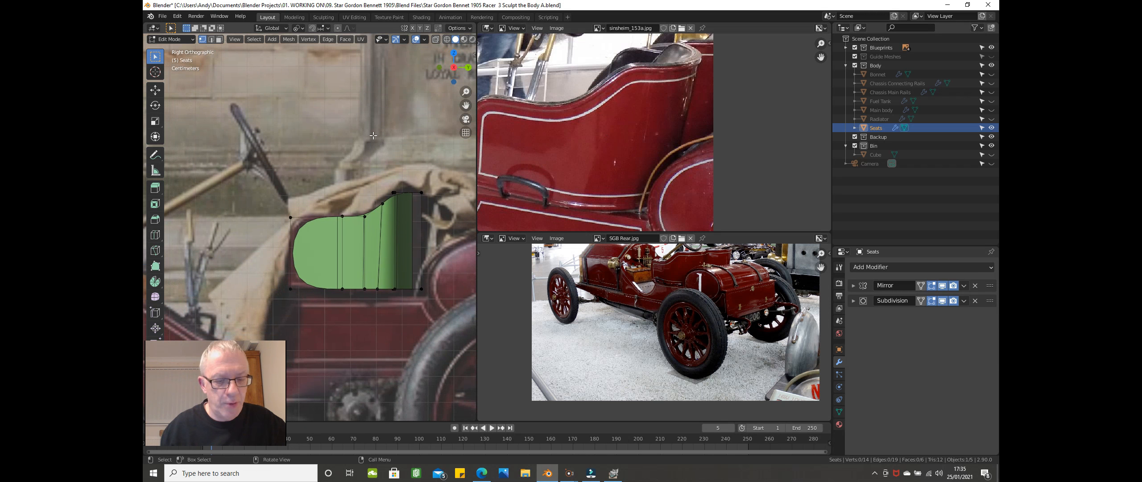
key("alt+z")
scroll(368, 182, "up", 2)
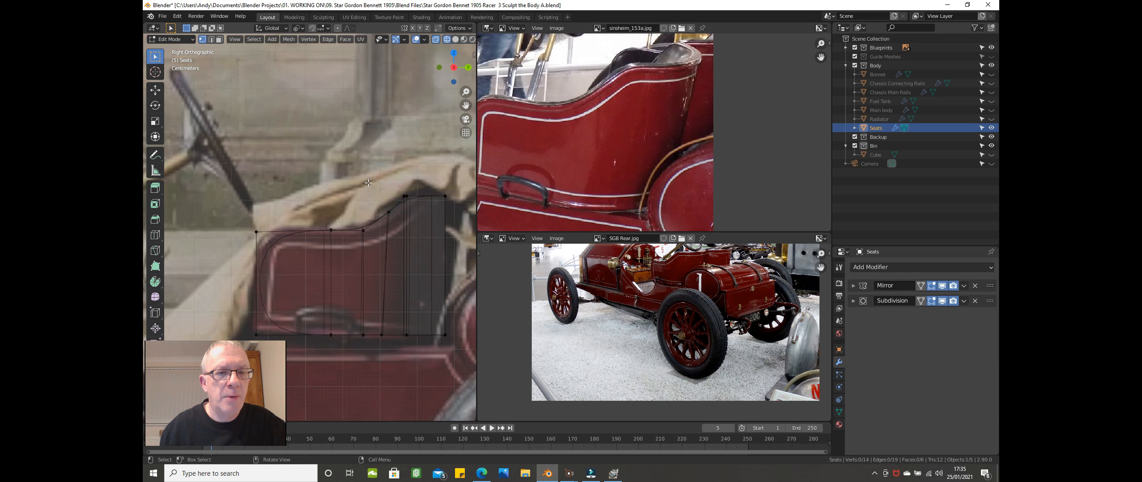
Step: Examine how closely the seat's upper rear outline follows the side blueprint
scroll(368, 183, "up", 2)
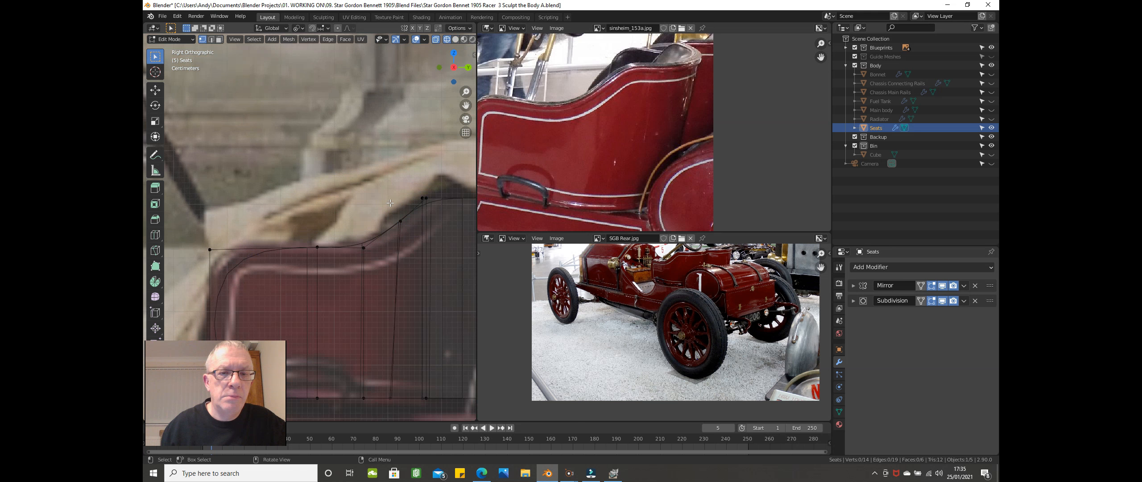
scroll(414, 189, "down", 2)
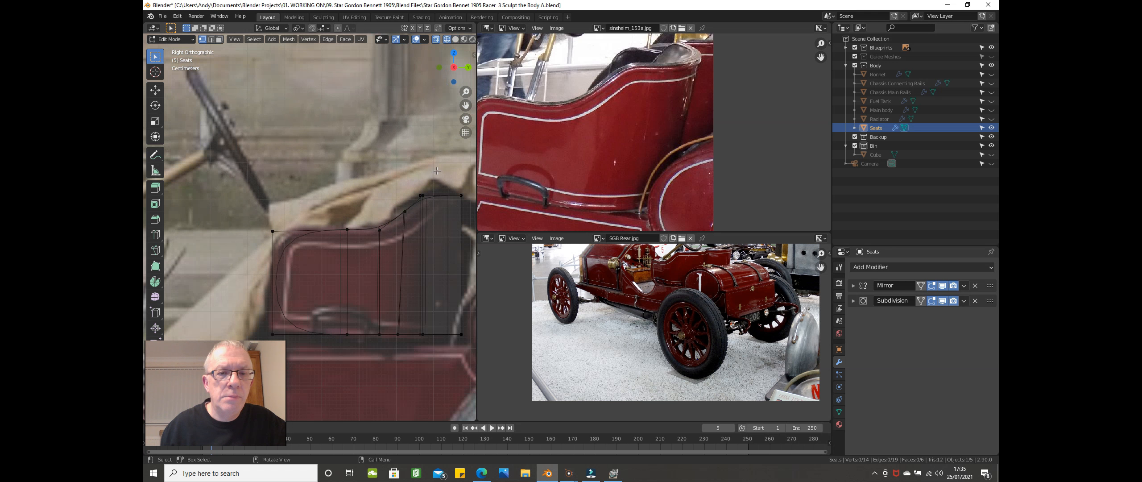
scroll(428, 174, "up", 3)
left_click(421, 213)
middle_click_drag(420, 214, 399, 229)
scroll(399, 230, "up", 1)
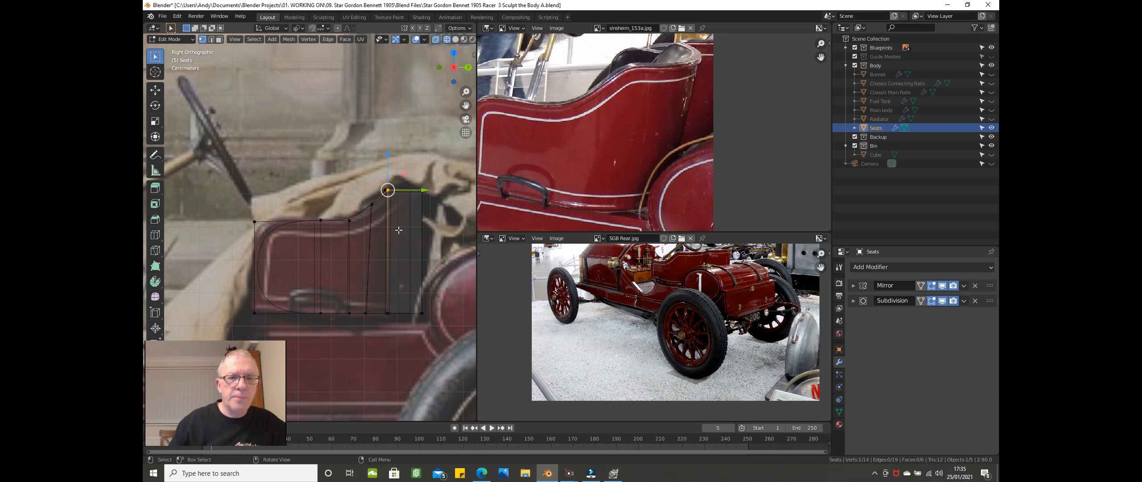
scroll(399, 230, "up", 2)
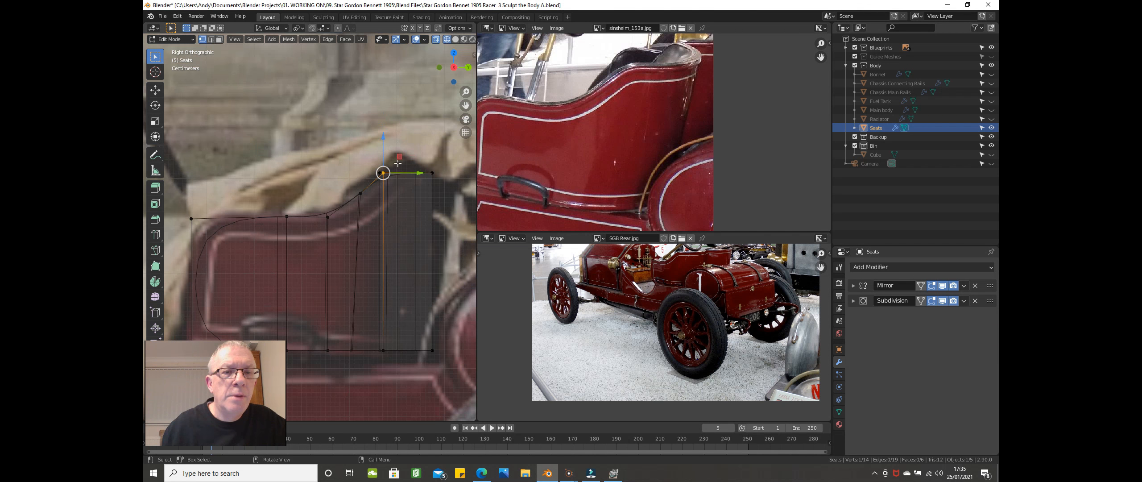
left_click(336, 152)
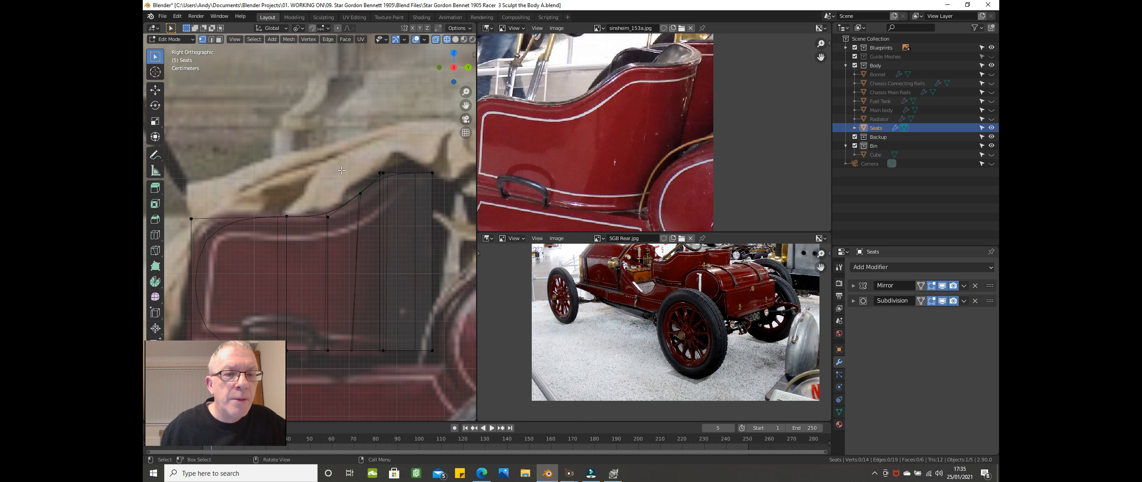
Step: Straighten the seat side's sloping edge below the rising curve by scaling its top and bottom vertices to 0 along Y
left_click(360, 193)
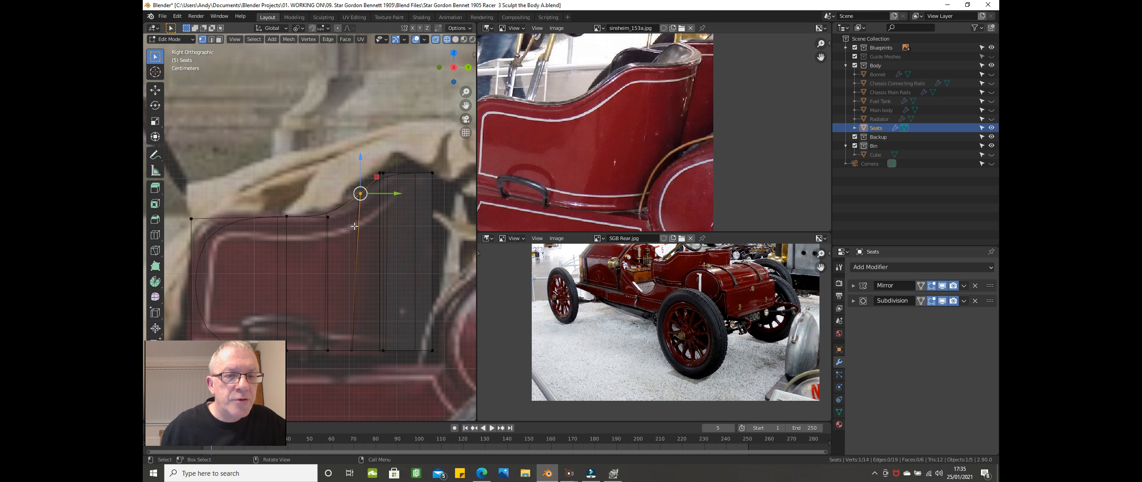
left_click(352, 350, "shift")
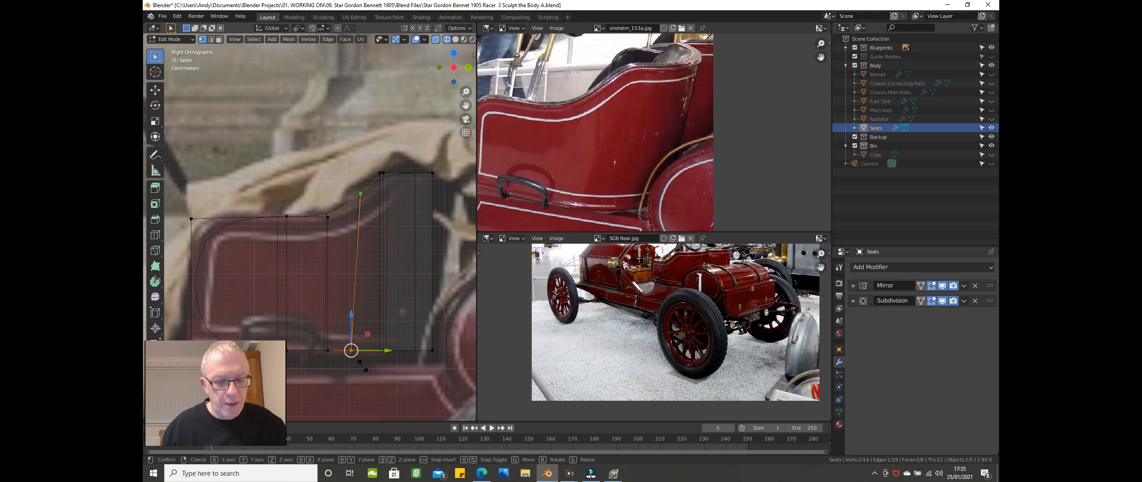
key("s")
key("y")
key("0")
key("Return")
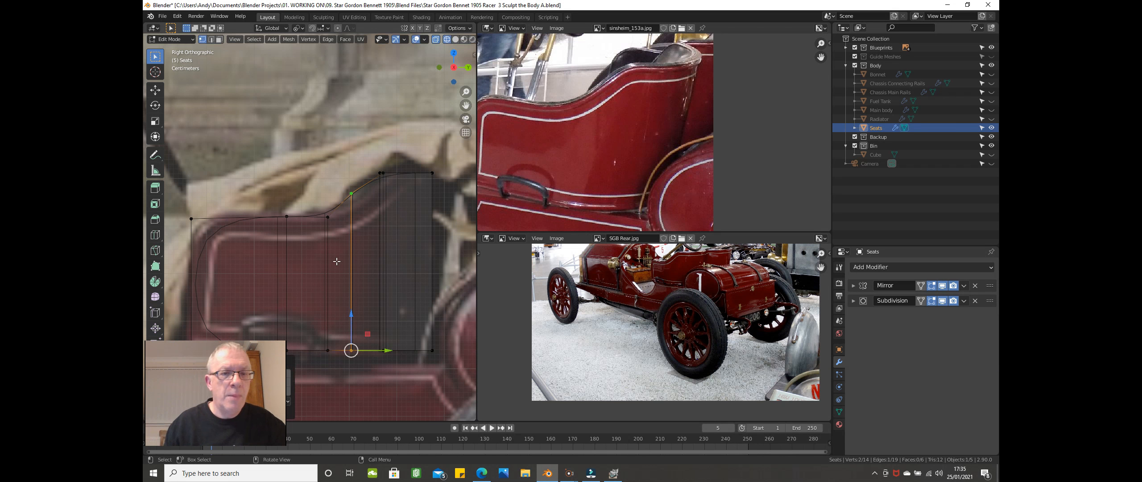
Step: Lower the straightened edge's top vertex onto the blueprint curve, and move the neighbouring edge in front of it slightly forward along Y
left_click(351, 194)
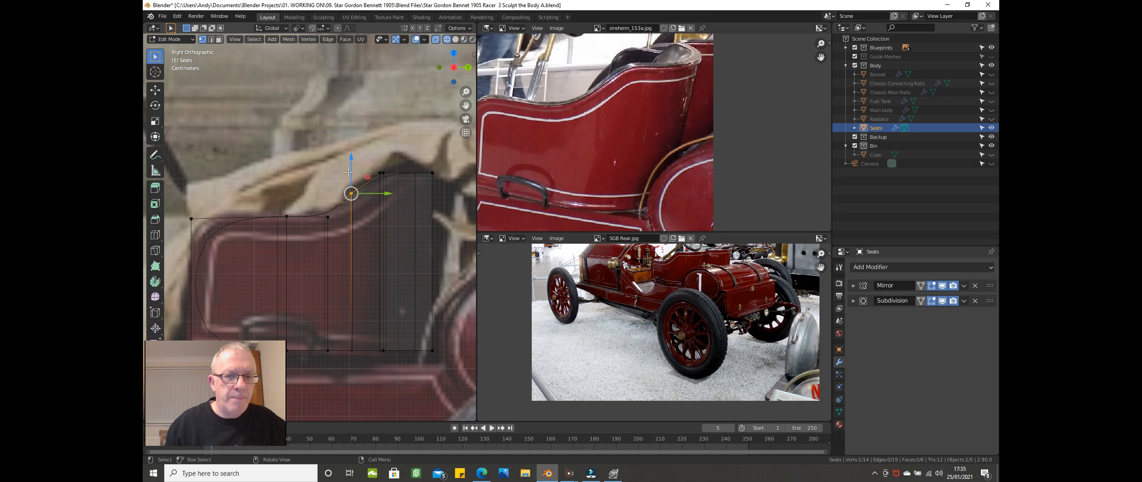
left_click_drag(349, 162, 350, 172)
left_click(327, 217)
left_click(327, 349, "shift")
left_click_drag(363, 347, 353, 348)
Step: Move the seat side's foremost inner vertical edge forward along Y, closer to the front edge
left_click(283, 220)
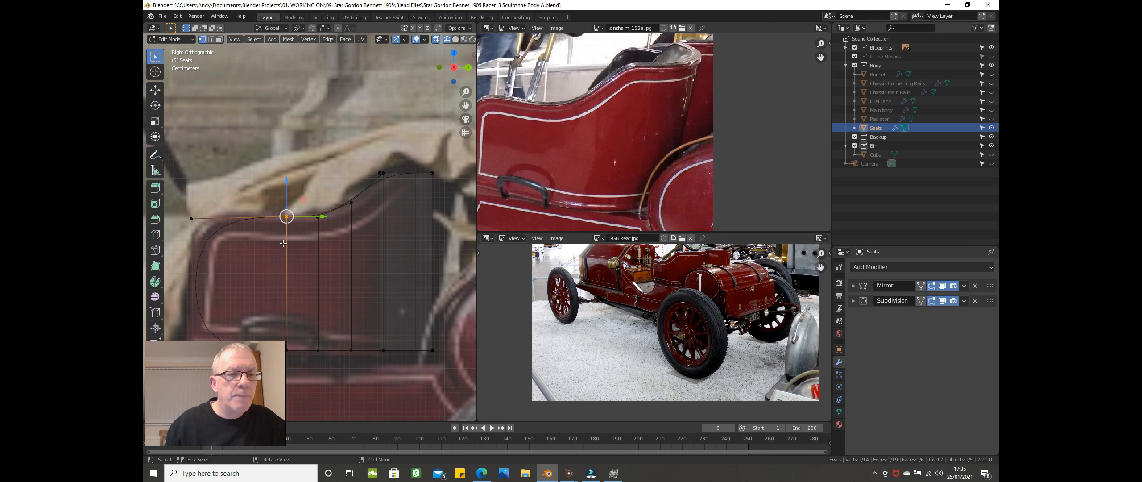
left_click(286, 351, "shift")
key("g")
key("y")
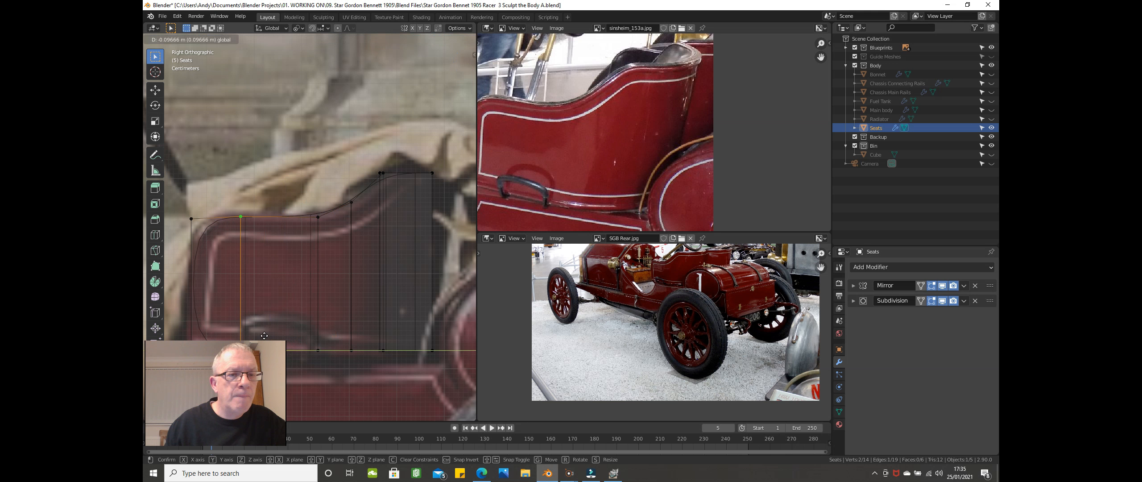
left_click(276, 336)
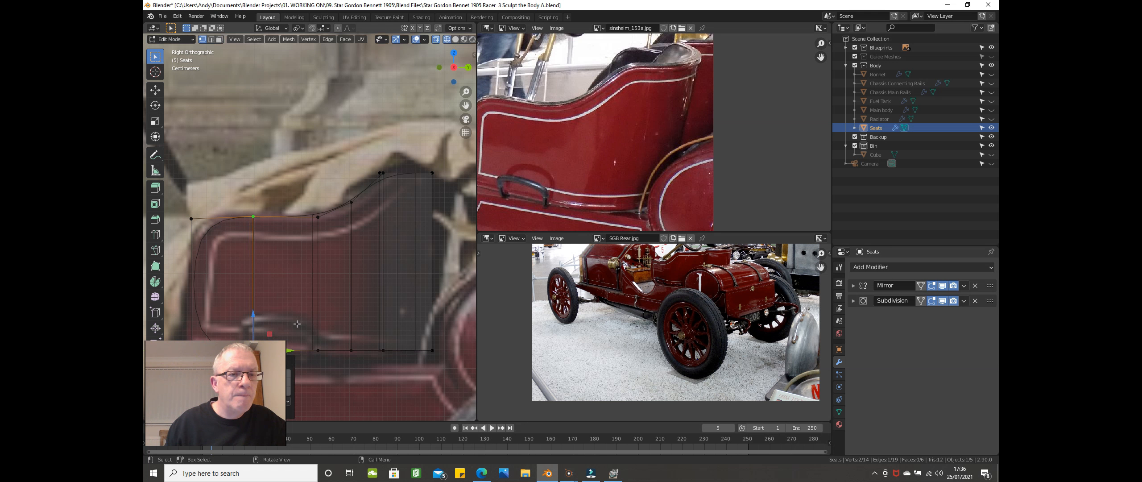
Step: Try to move the seat side's upper front corner vertex slightly backward along Y
scroll(294, 326, "down", 2)
left_click(224, 249)
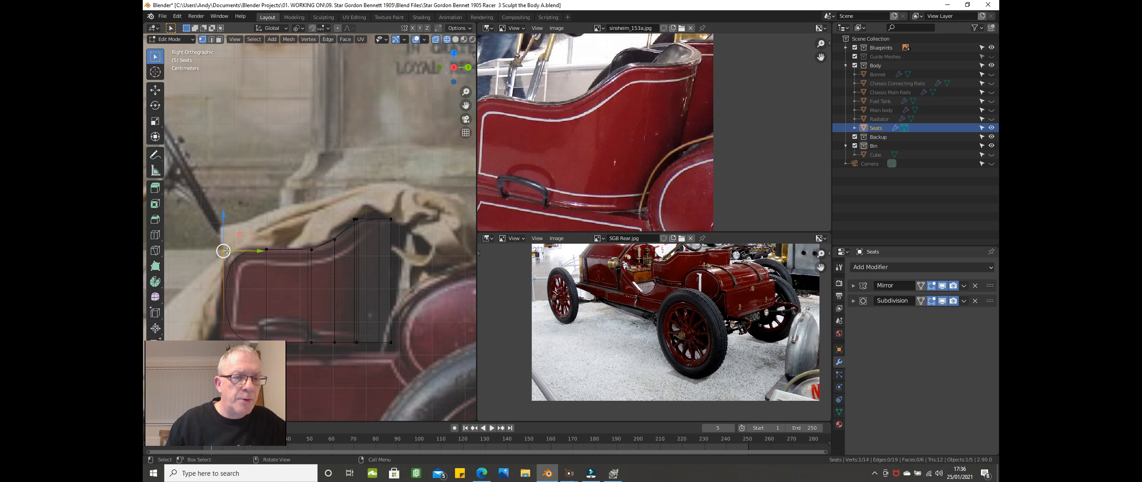
key("g")
key("y")
left_click(257, 250)
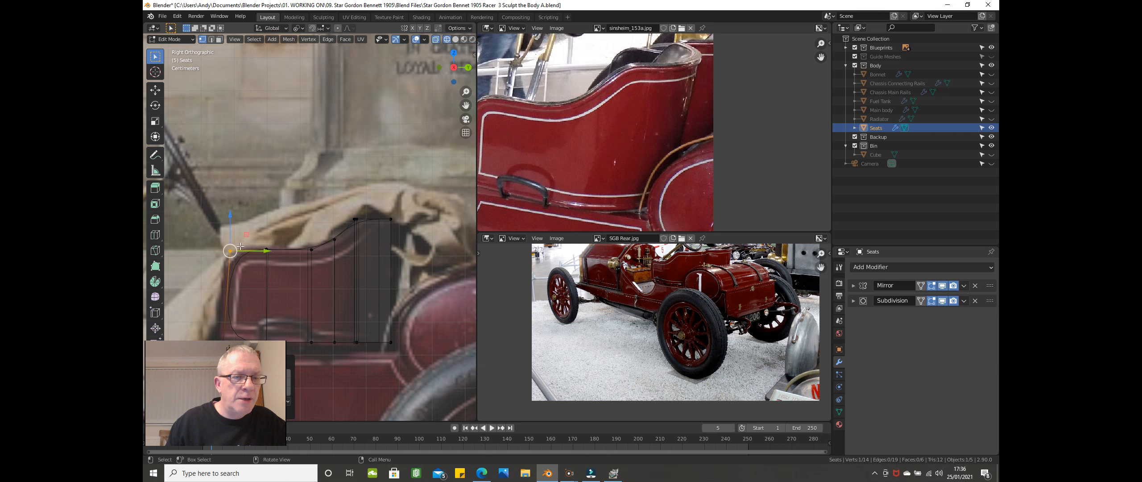
left_click(267, 206)
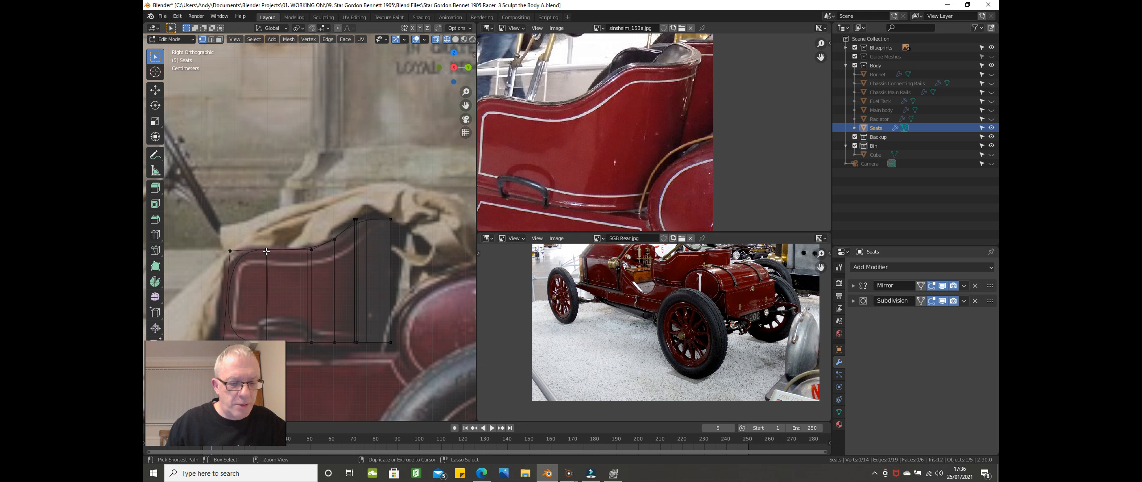
key("ctrl+z")
key("ctrl+z")
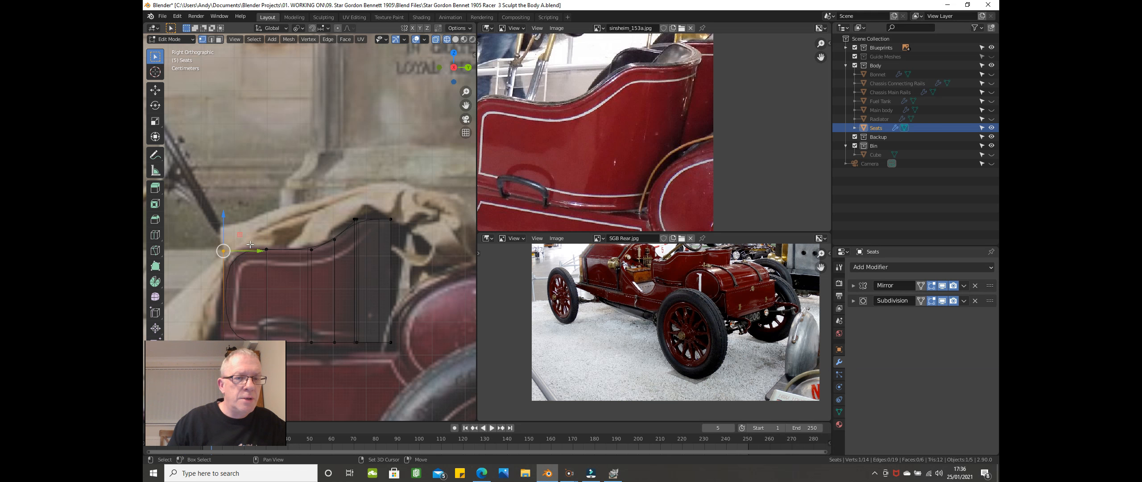
Step: Add a horizontal loop cut around the seat and slide it up close to the top edge
middle_click_drag(246, 274, 262, 257, "shift")
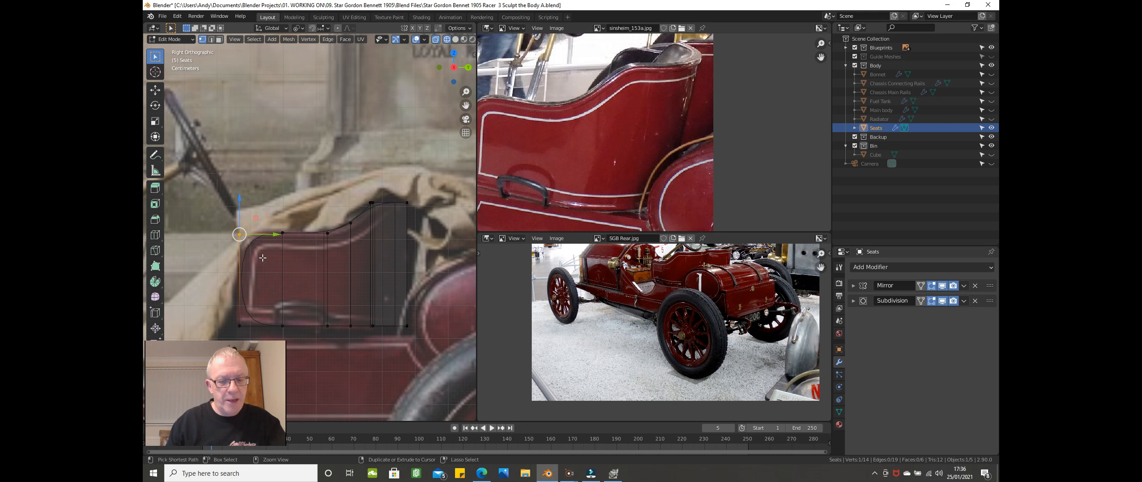
key("ctrl+r")
left_click(263, 257)
left_click_drag(263, 258, 261, 230)
left_click(261, 227)
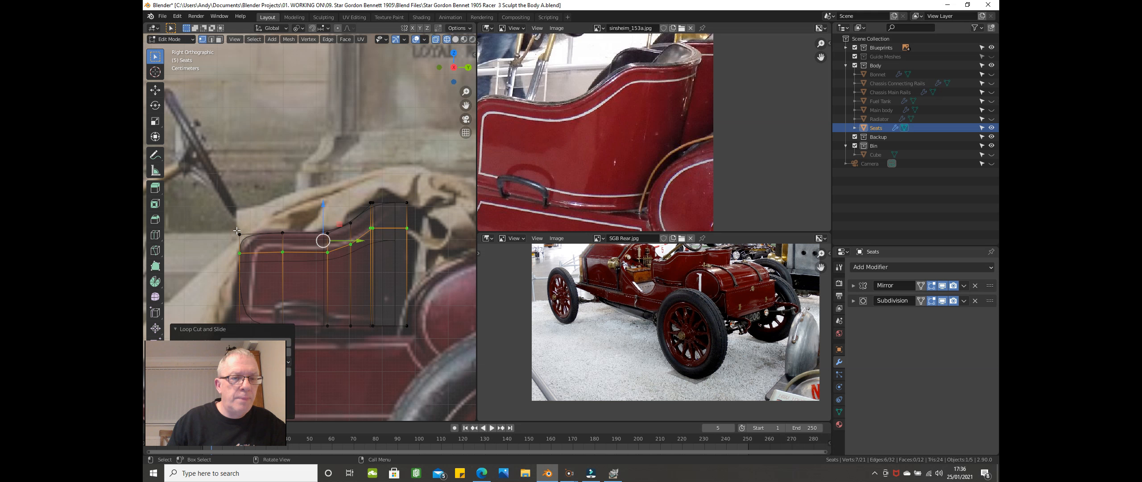
Step: Move the seat side's upper front corner vertex slightly inward to match the blueprint's rounded corner
left_click(237, 232)
left_click_drag(244, 211, 278, 242)
mouse_move(258, 230)
middle_mouse_down()
mouse_move(270, 220)
mouse_move(265, 236)
middle_mouse_up()
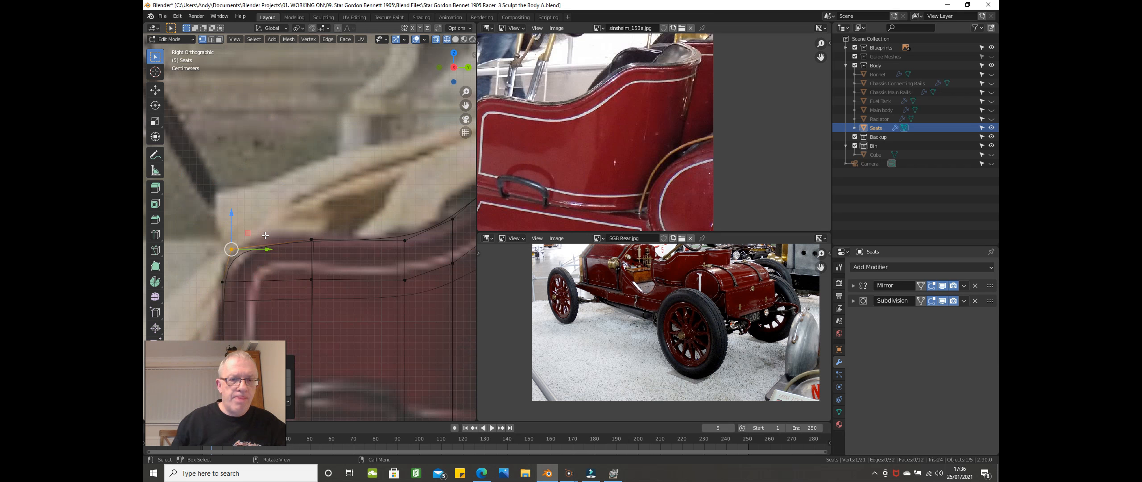
Step: Move the seat side's lower front corner vertex slightly forward along Y to match the blueprint
middle_click_drag(277, 302, 332, 204, "shift")
middle_click_drag(310, 297, 321, 252, "shift")
left_click(290, 298)
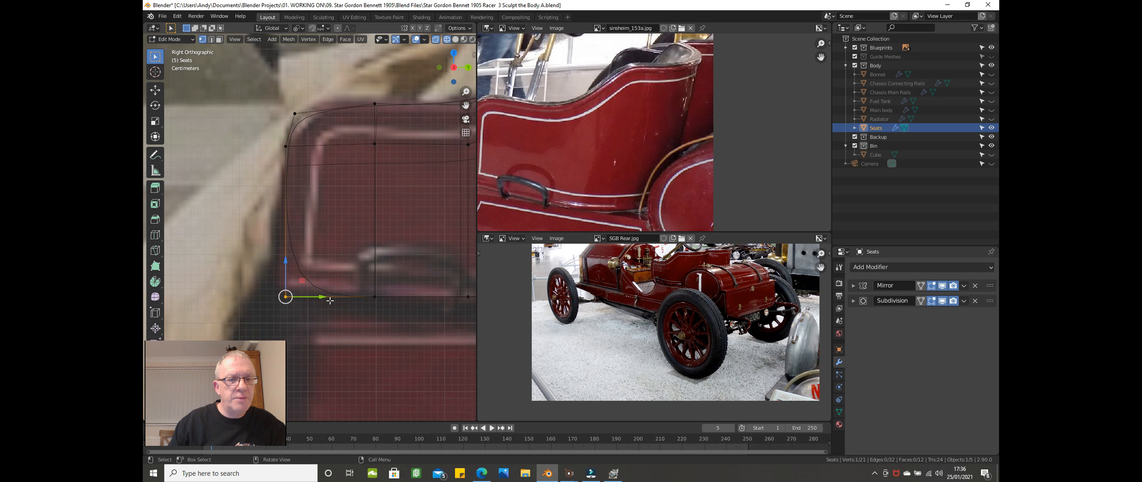
key("g")
key("y")
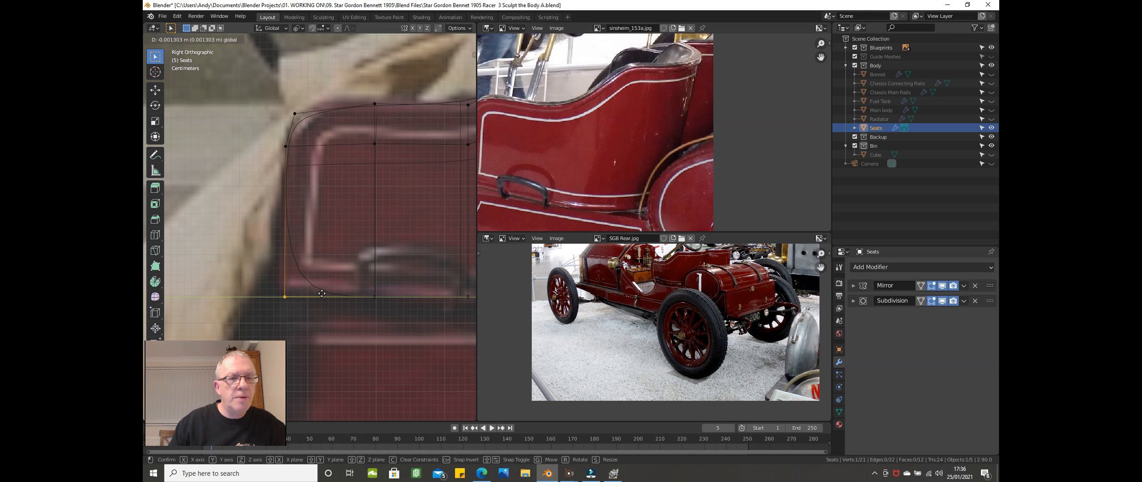
left_click(317, 293)
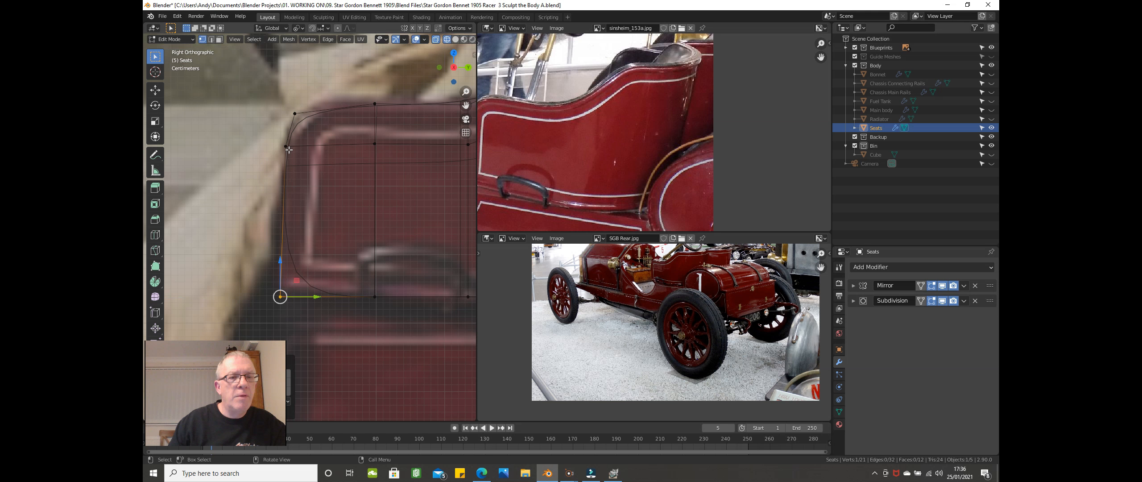
Step: Add a vertical loop cut through the seat side and slide it close to the front edge
left_click(303, 145)
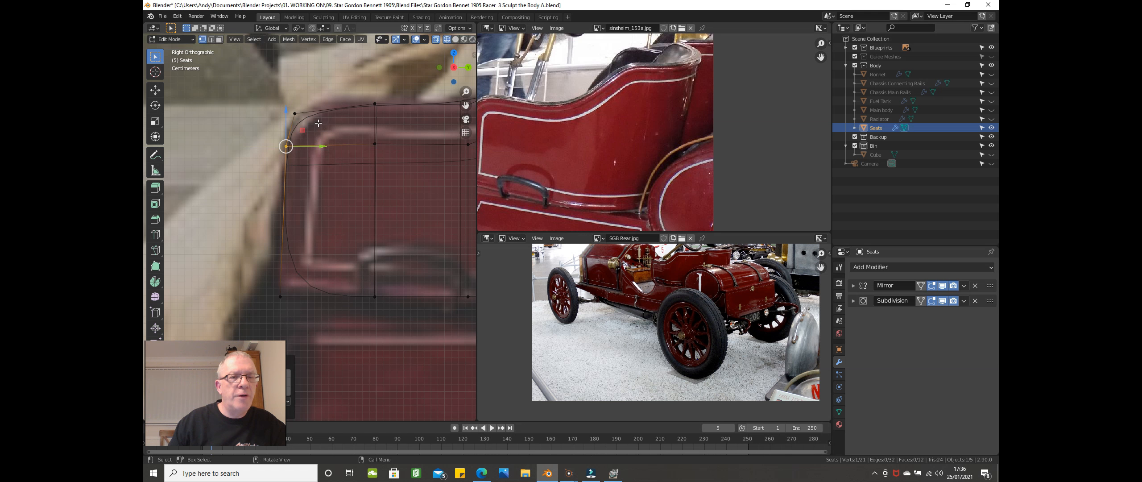
left_click(295, 113)
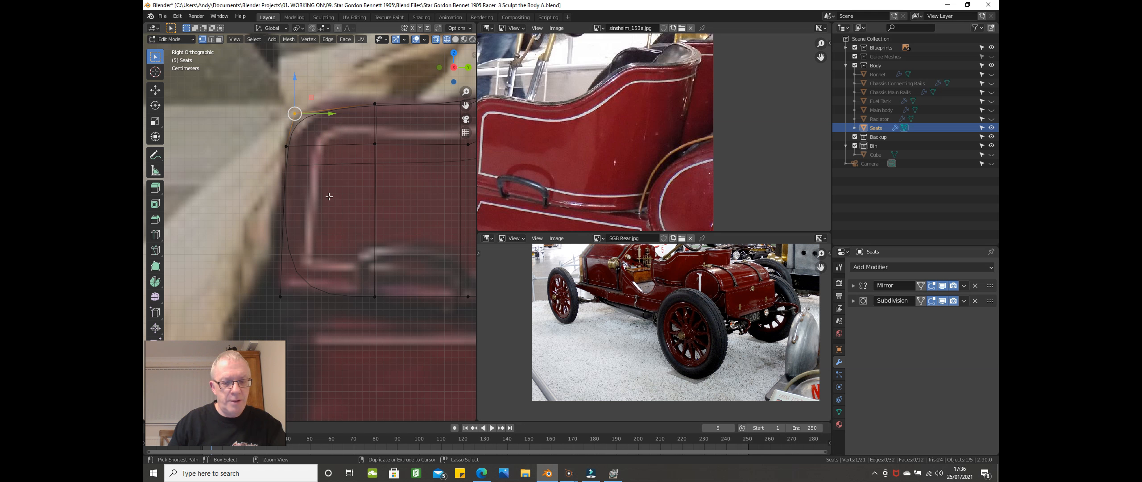
key("ctrl+r")
left_click(330, 147)
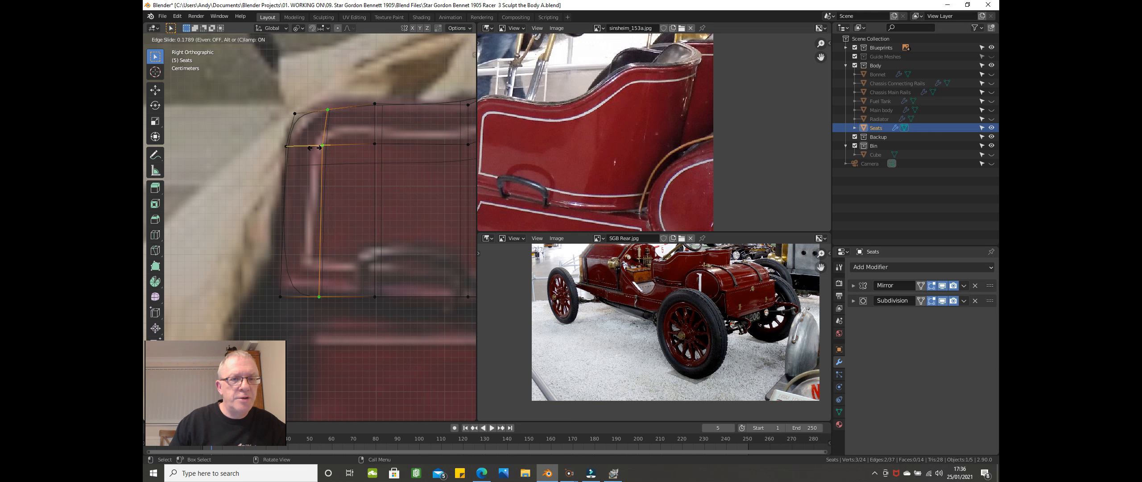
left_click(317, 254)
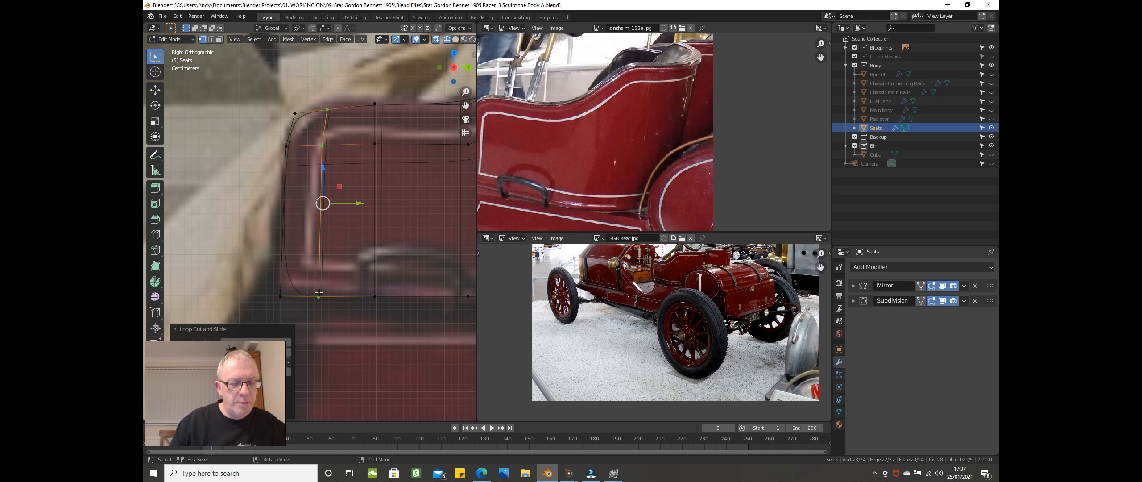
Step: Make the new loop's bottom vertex active and flatten the loop by scaling it to 0 along Y
left_click(319, 294, "shift")
left_click(319, 295, "shift")
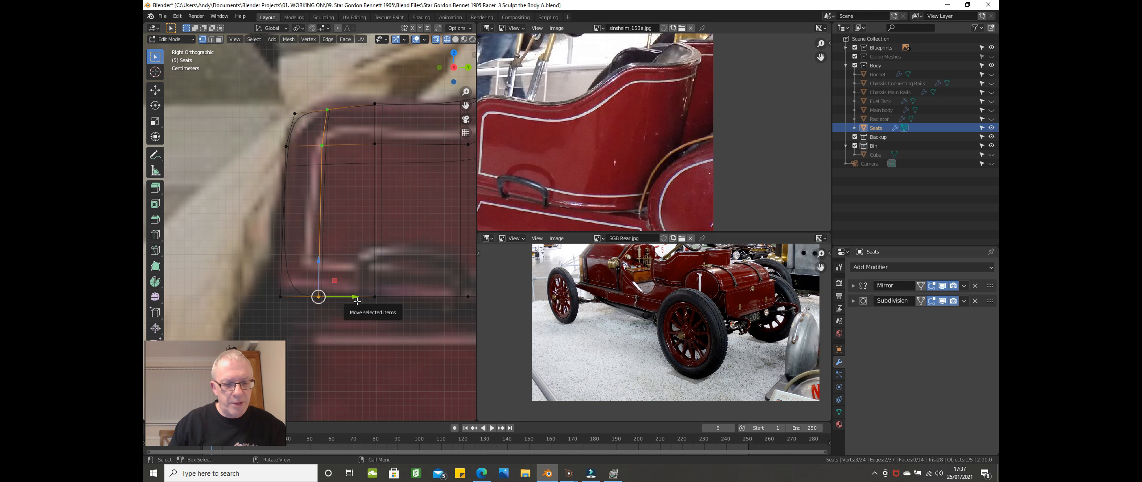
type("sy0")
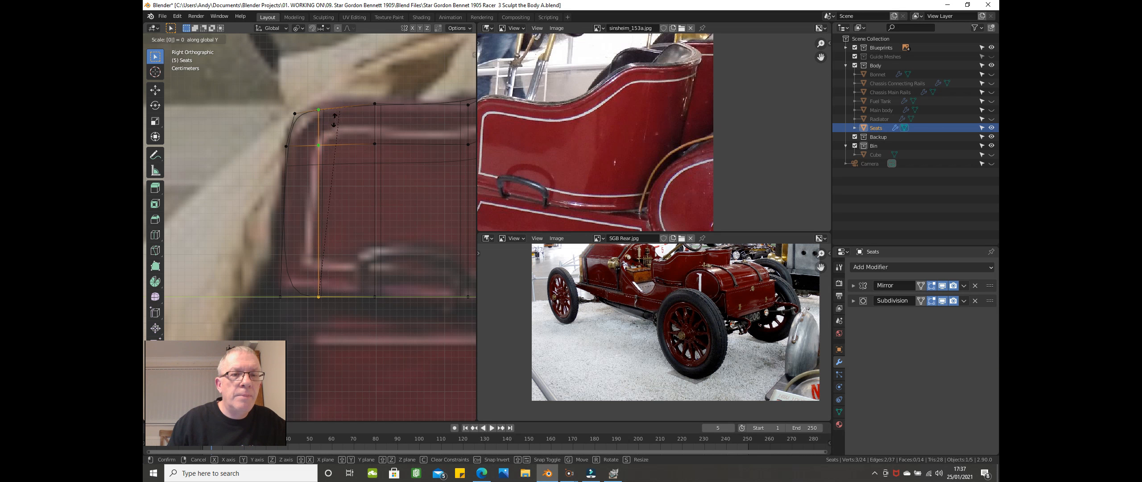
key("Return")
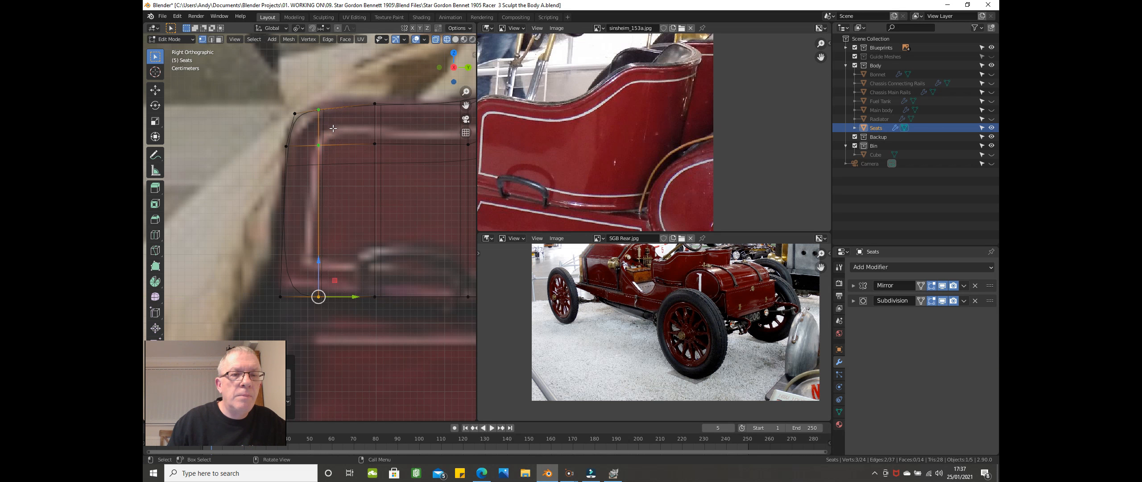
Step: Raise the new loop's top vertex slightly and lower the upper front corner vertex slightly along Z to round the corner
left_click(320, 108)
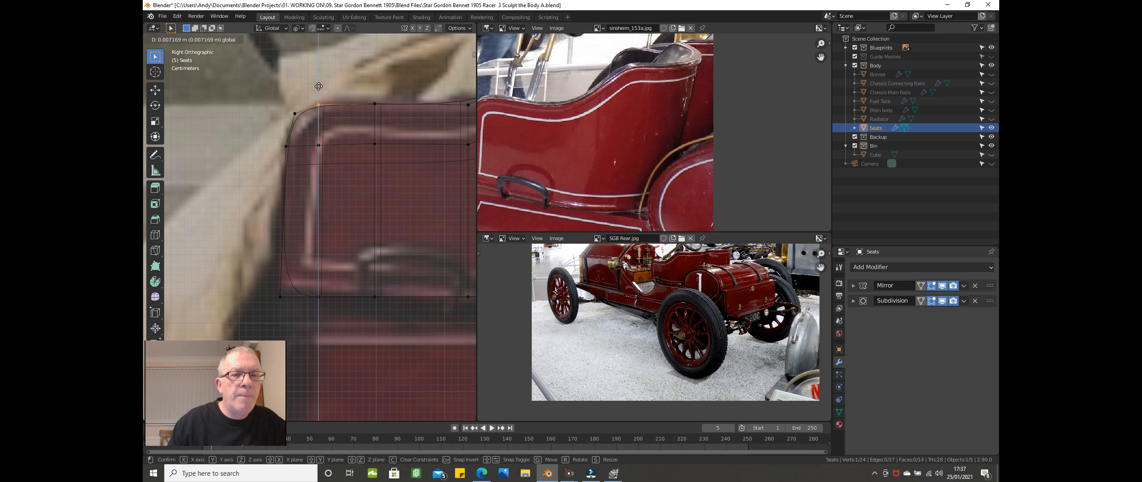
left_click(295, 113)
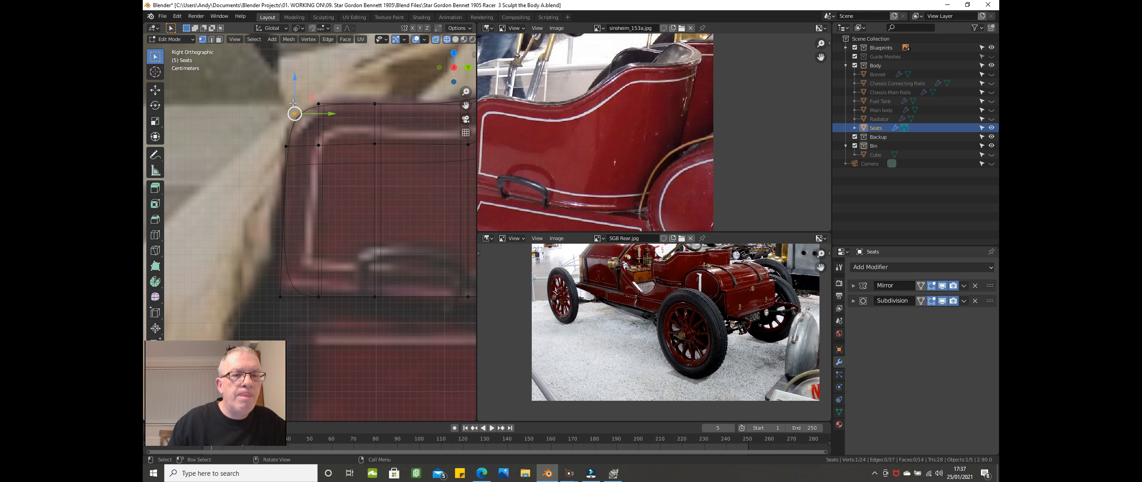
key("g")
key("z")
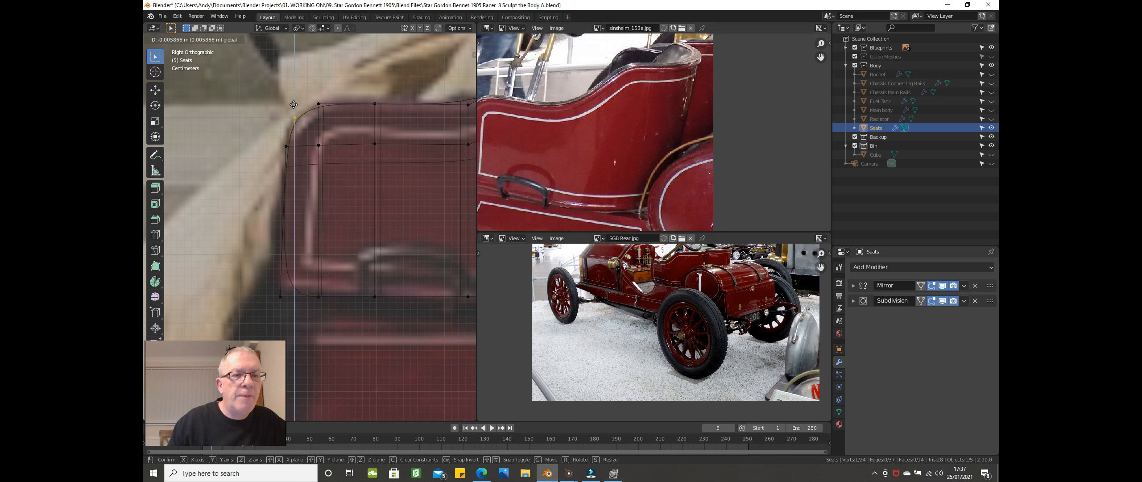
left_click(294, 104)
scroll(291, 145, "up", 2)
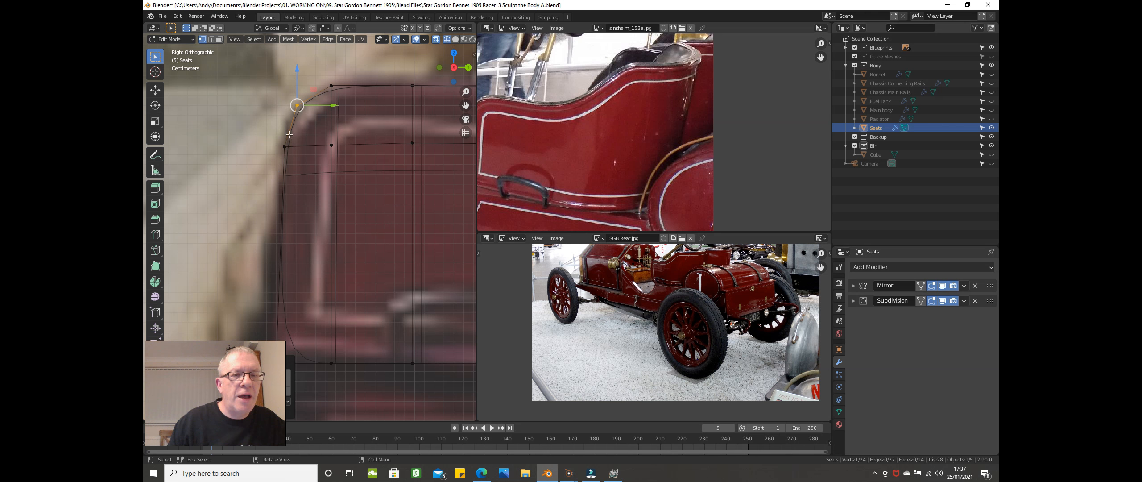
Step: Examine the seat's side profile against the side blueprint, including the vertices of the raised rear top edge
scroll(368, 102, "down", 4)
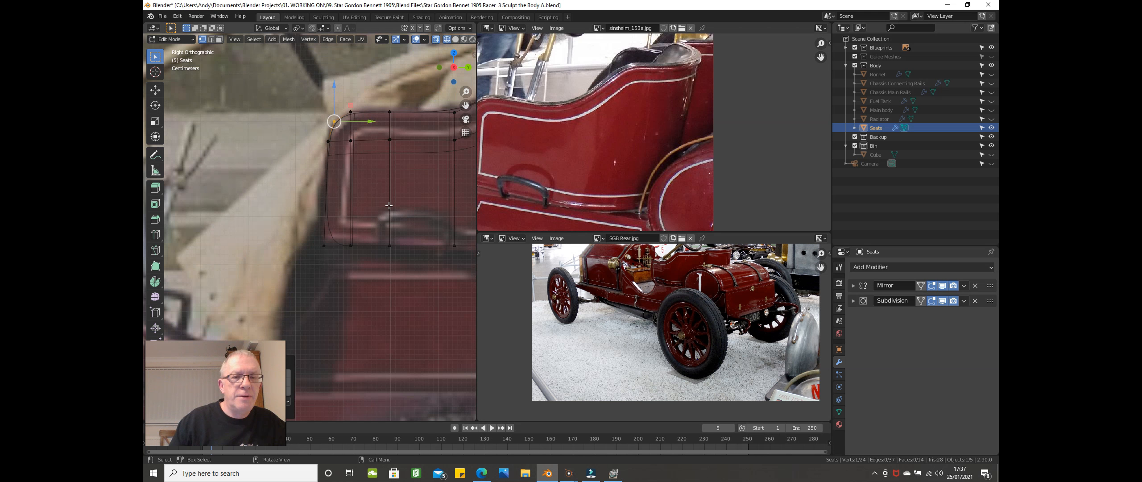
middle_click_drag(327, 188, 280, 157, "shift")
scroll(283, 174, "down", 3)
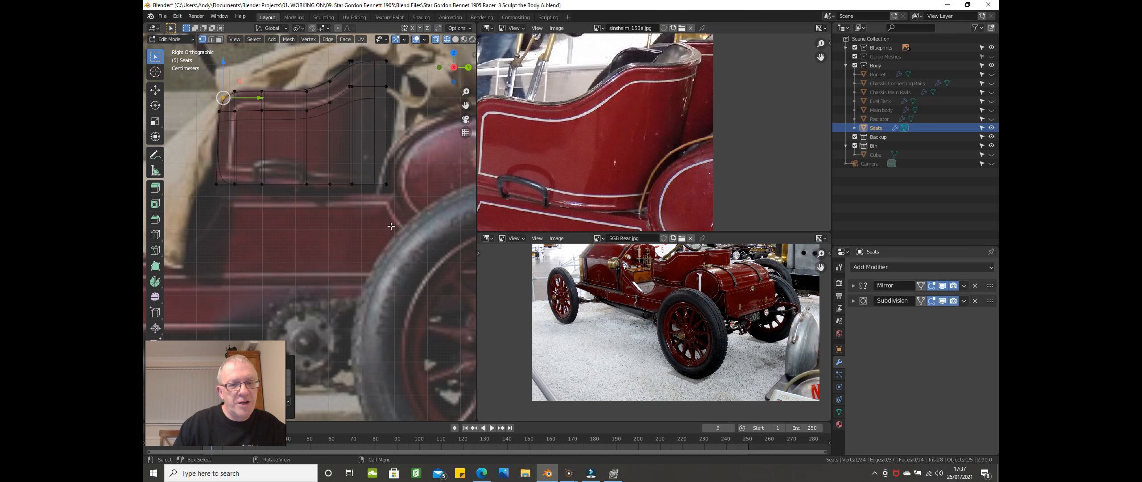
scroll(352, 201, "down", 1)
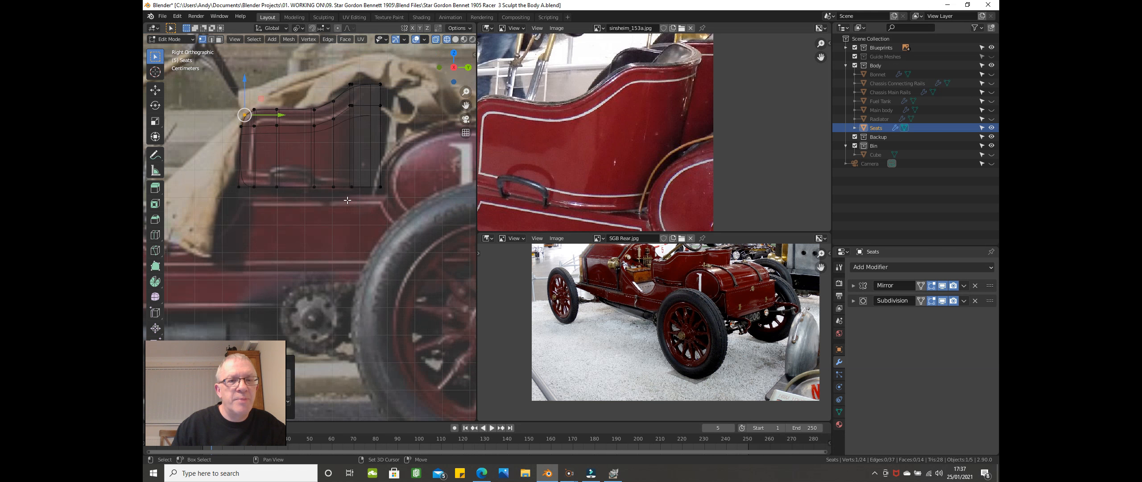
scroll(347, 201, "up", 1)
scroll(350, 150, "up", 1)
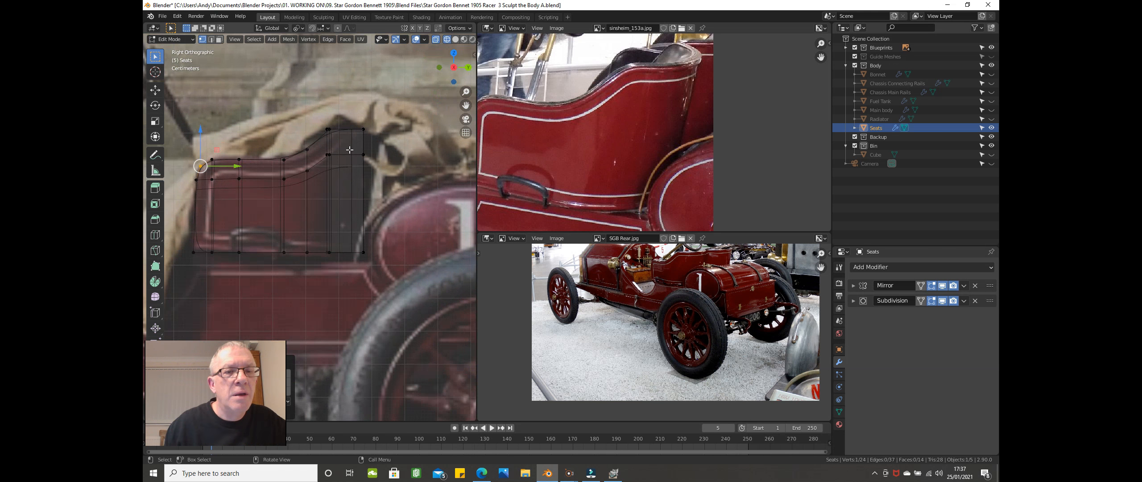
scroll(349, 150, "up", 1)
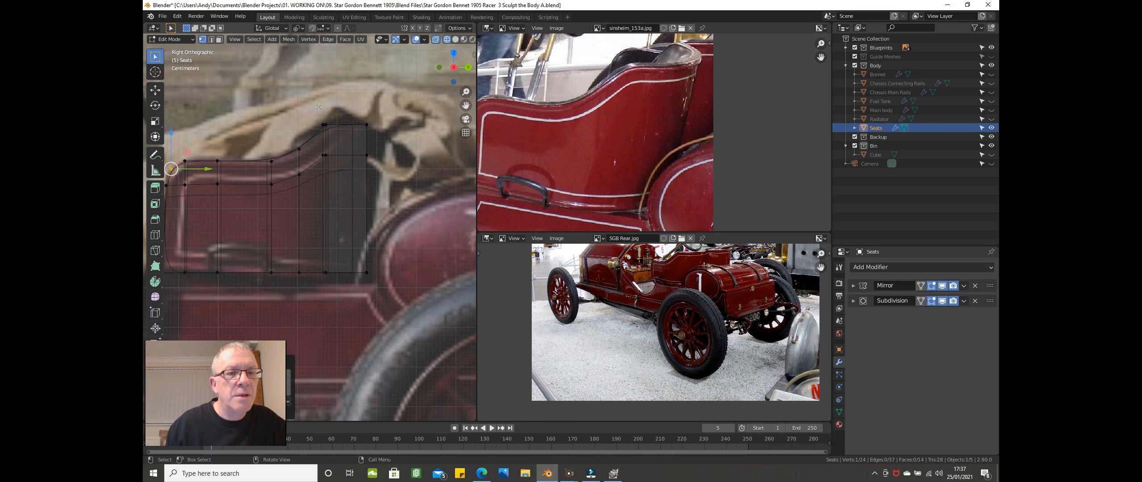
scroll(322, 120, "down", 2)
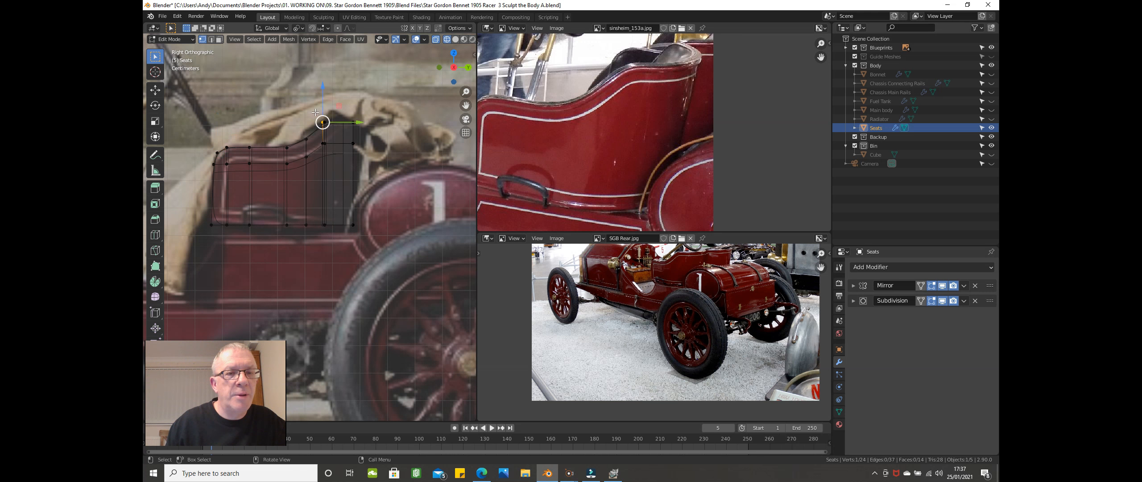
left_click(348, 94)
key("b")
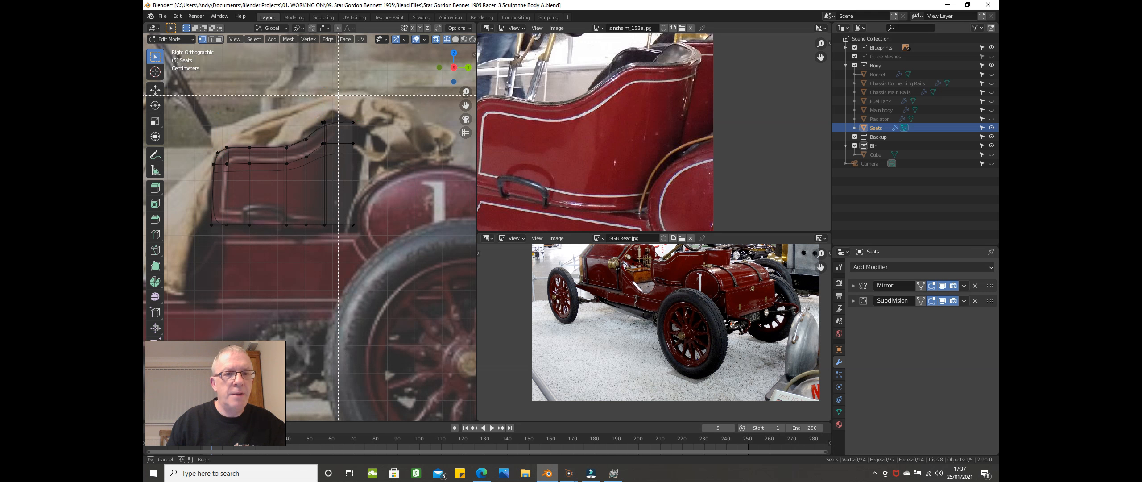
left_click_drag(298, 107, 368, 132)
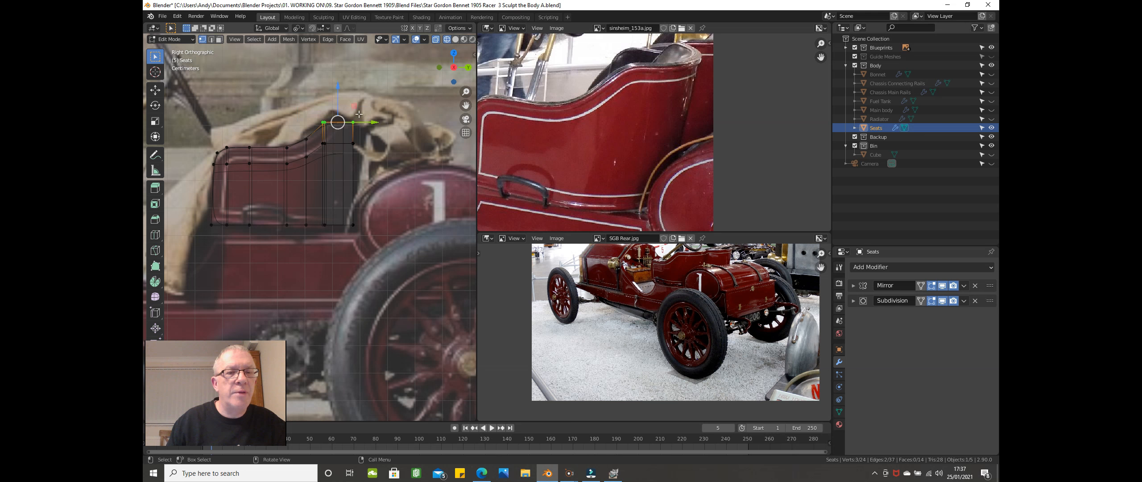
scroll(346, 160, "down", 3)
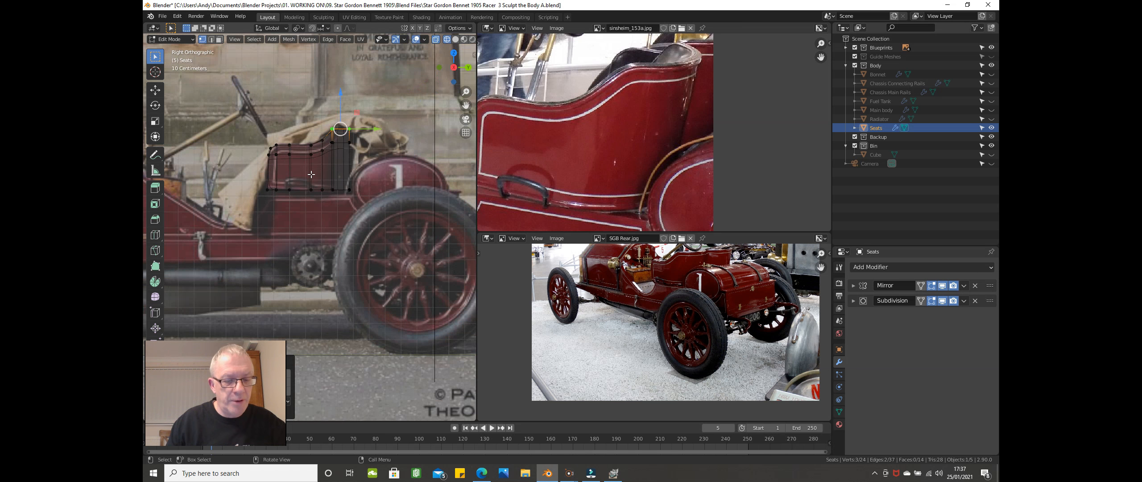
Step: Add a horizontal loop cut around the lower half of the seat without sliding it
key("ctrl+r")
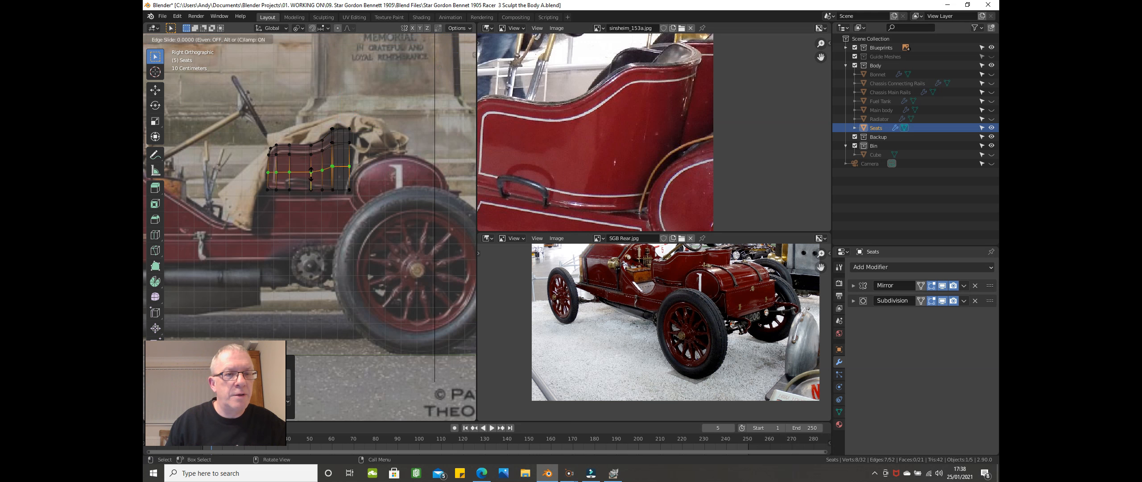
left_click(311, 174)
right_click(313, 176)
Step: Switch the viewport to solid shading and inspect the seat's curved shell and lower edge from several angles
scroll(315, 180, "down", 1)
middle_click_drag(315, 181, 292, 226)
key("z")
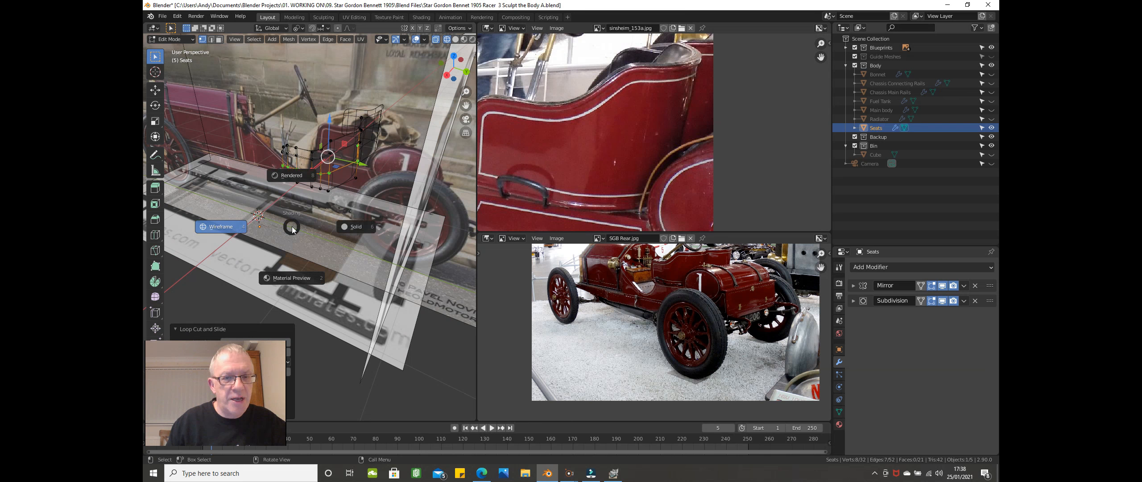
left_click(352, 226)
middle_click_drag(338, 190, 282, 196)
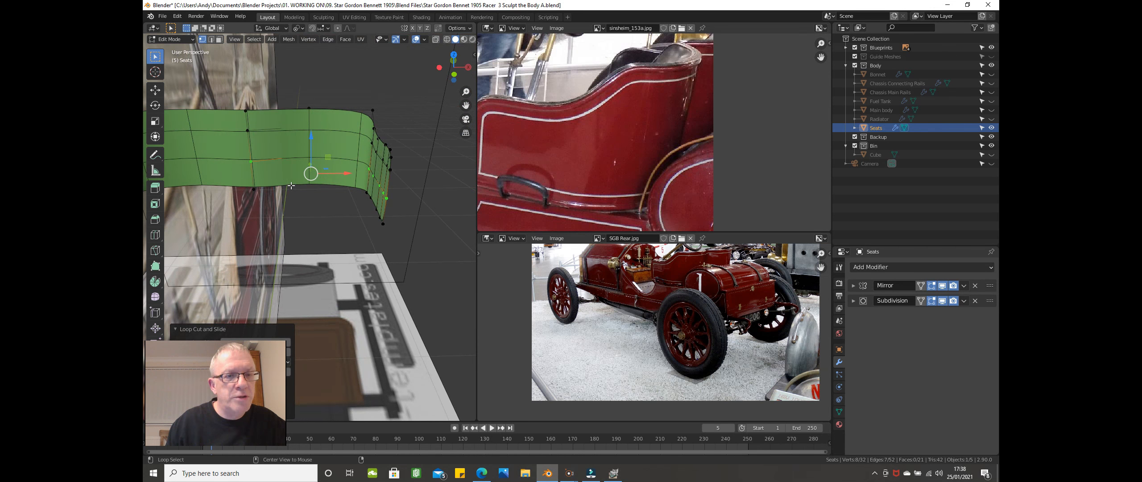
middle_click_drag(305, 205, 302, 212)
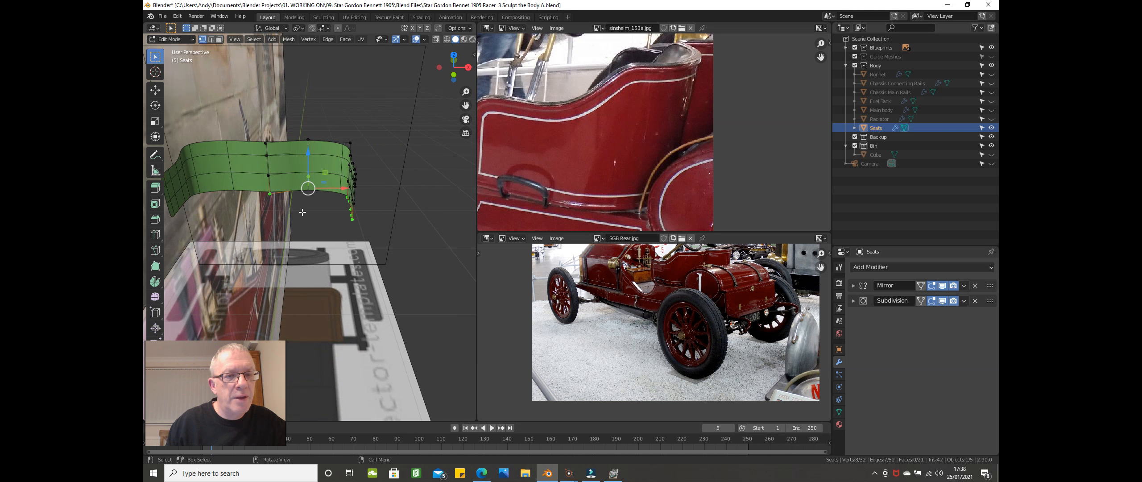
middle_click_drag(302, 212, 316, 230)
middle_click_drag(317, 226, 330, 211)
Step: Extrude the lower edge of the seat side inward along X to the mirror centre, forming the seat base
key("x")
left_click(329, 210)
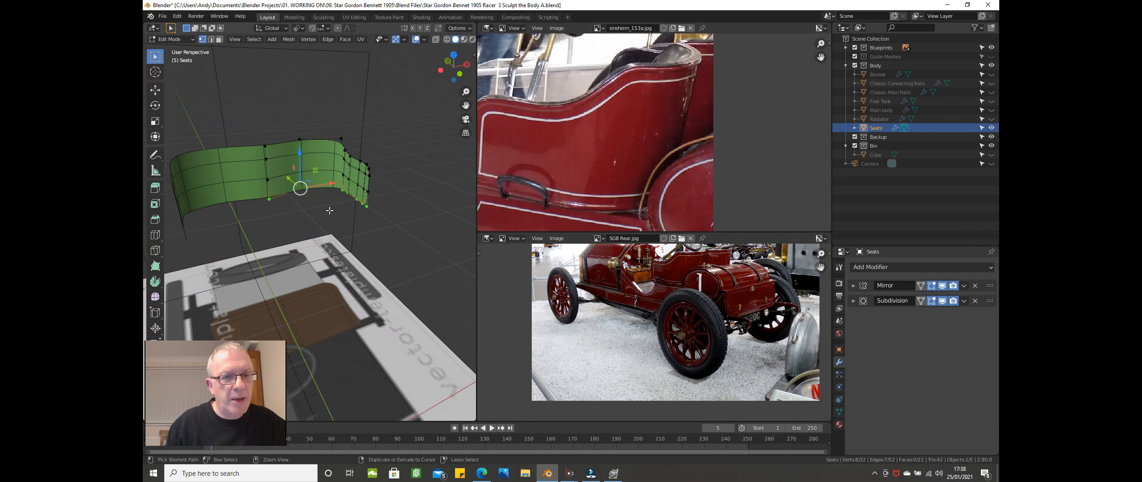
scroll(329, 210, "up", 3)
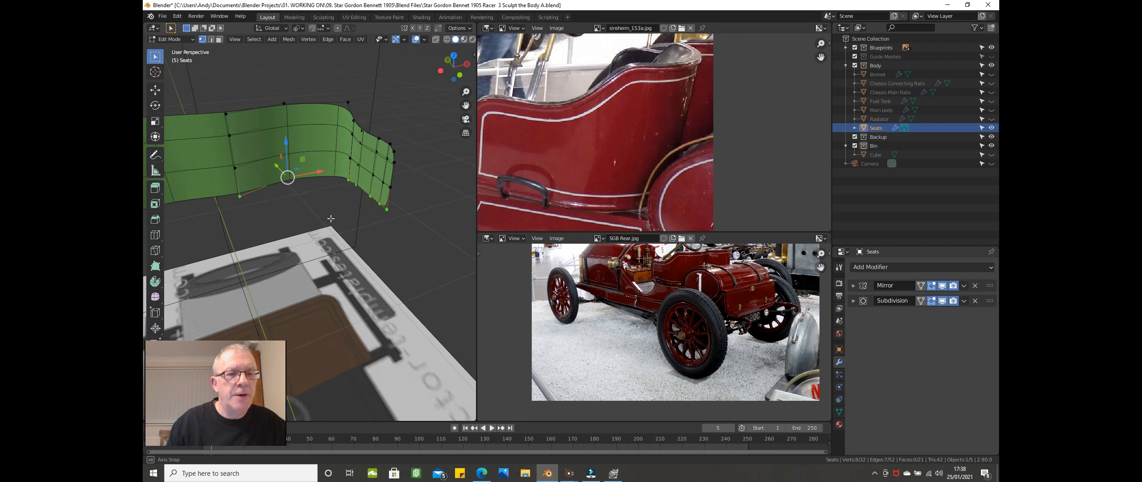
left_click(345, 190)
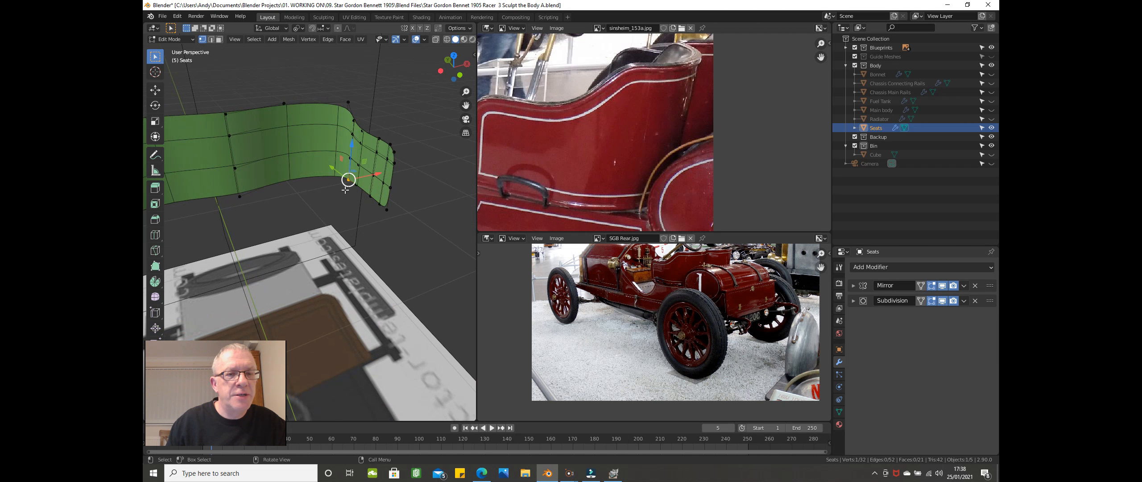
left_click(382, 211, "ctrl")
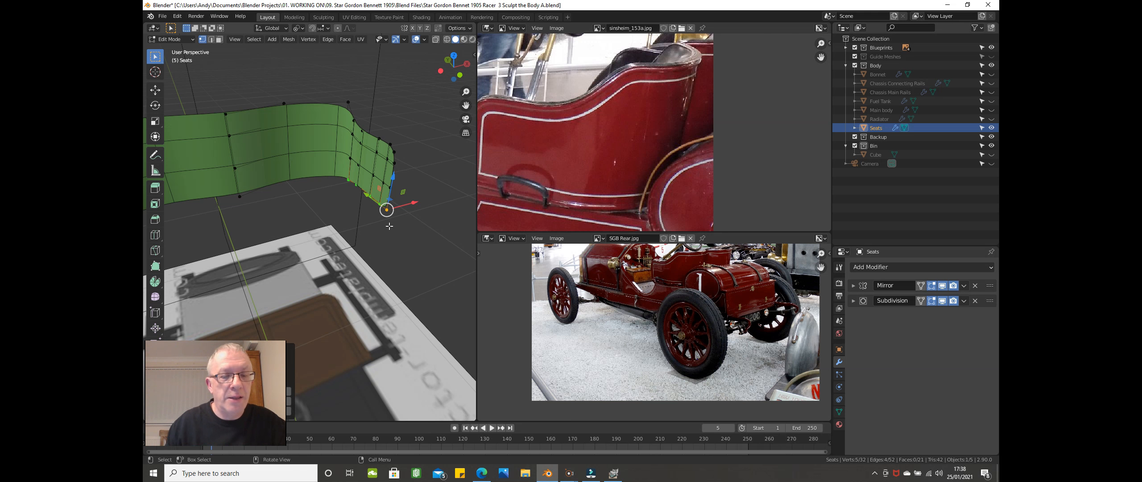
key("e")
key("x")
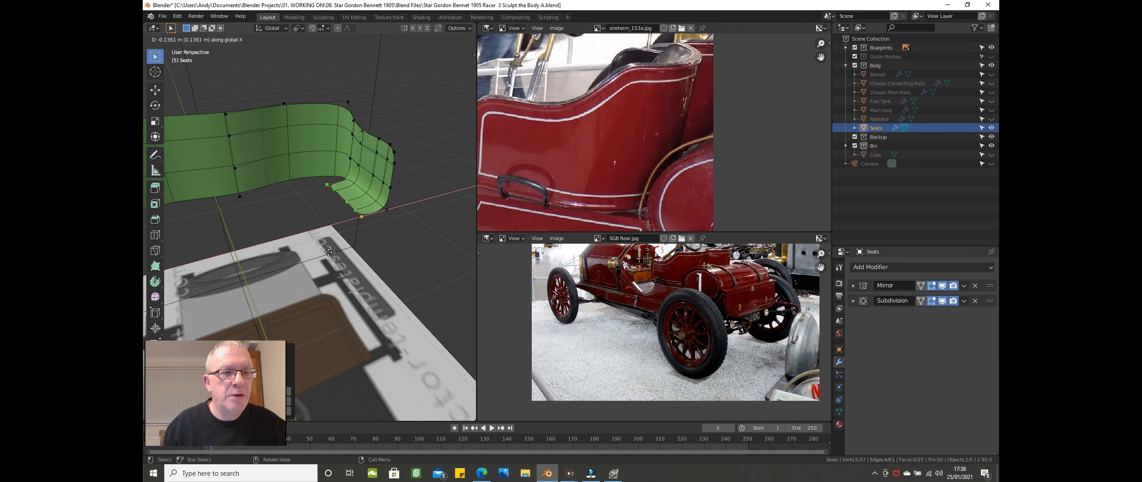
left_click(181, 269)
Step: Connect the seat back's bottom centre vertex to the seat base's rear centre vertex with an edge
middle_click_drag(181, 269, 366, 222)
scroll(187, 239, "up", 2)
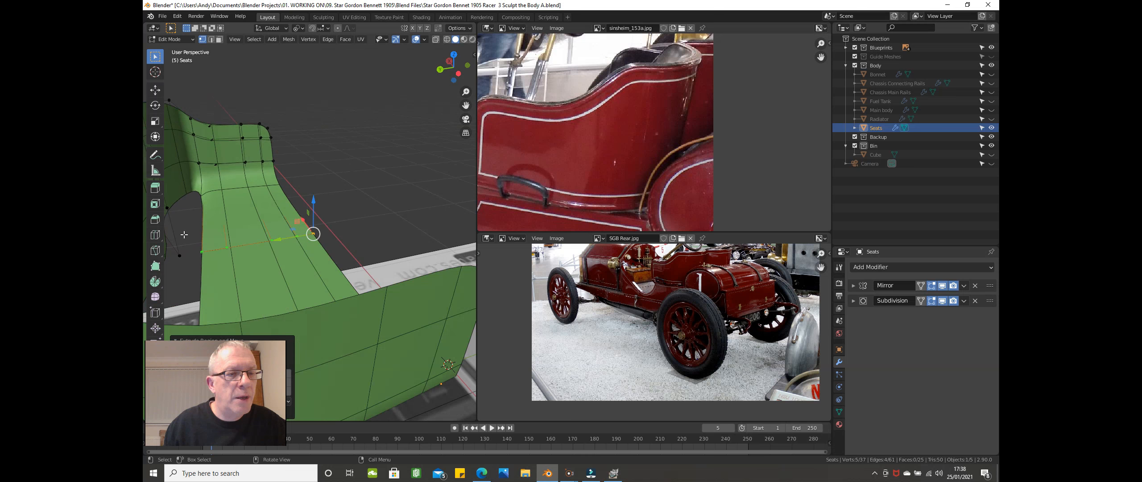
left_click(182, 261)
left_click(205, 258, "shift")
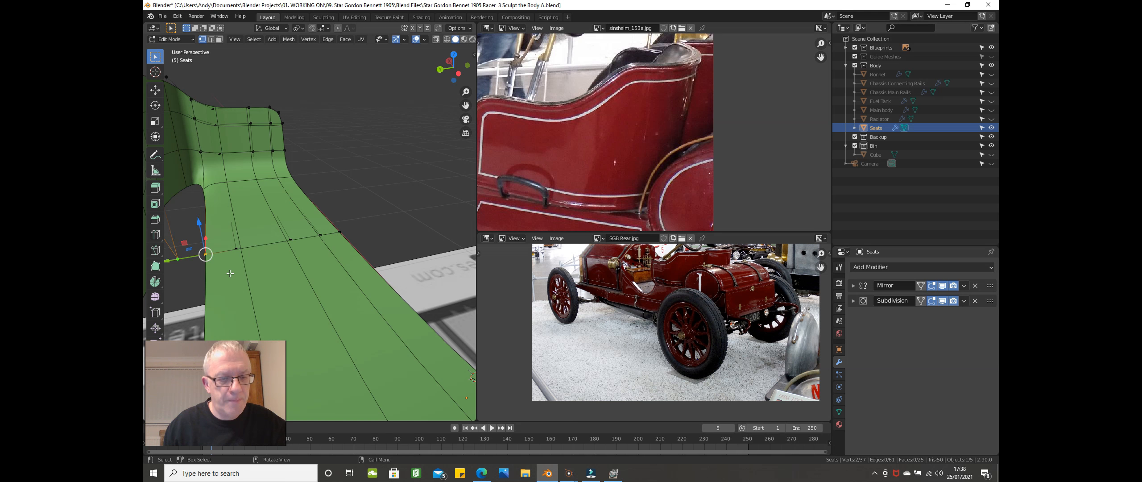
middle_click_drag(230, 273, 196, 248)
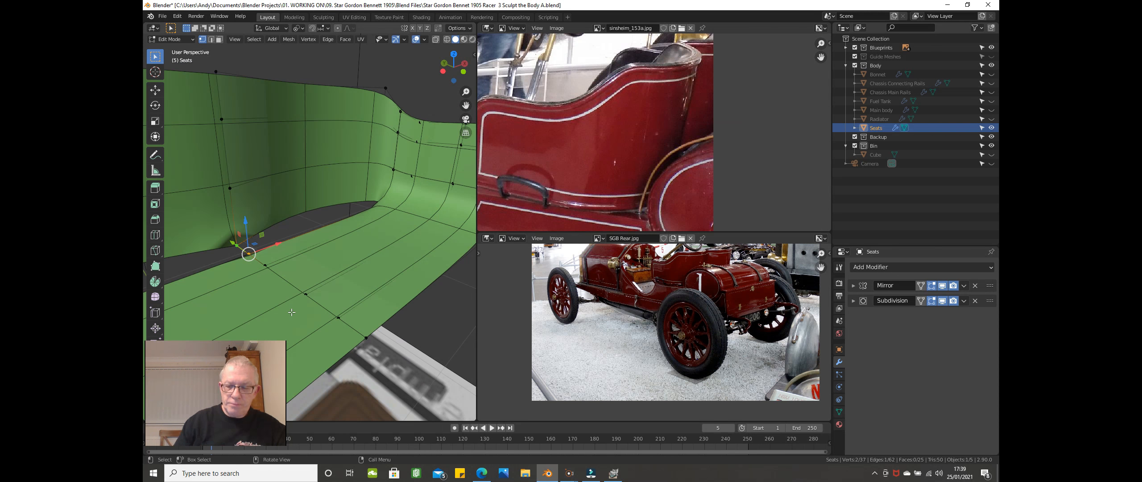
Step: In top view, add a centred front-to-back loop cut through the seat base
key("KP_7")
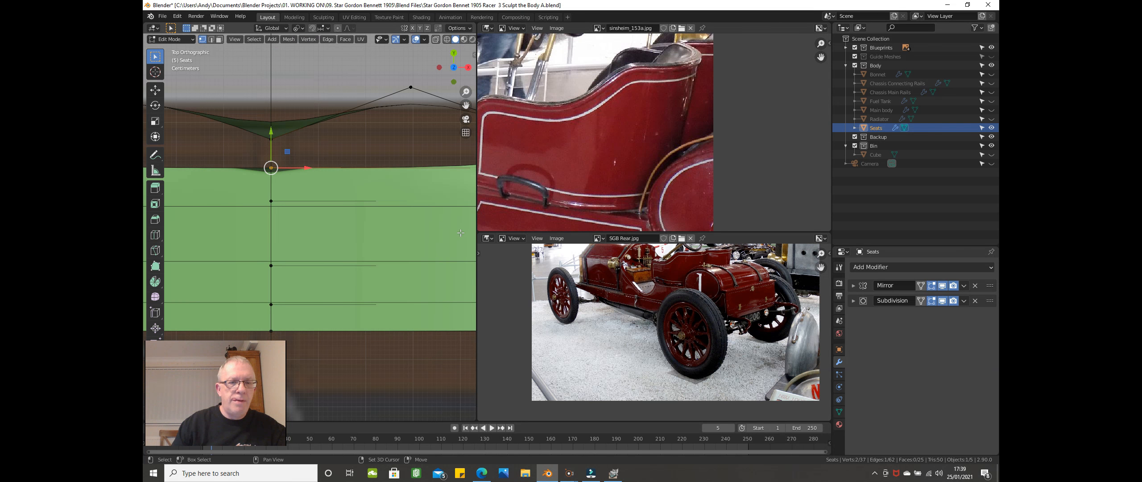
middle_click_drag(460, 233, 351, 231, "shift")
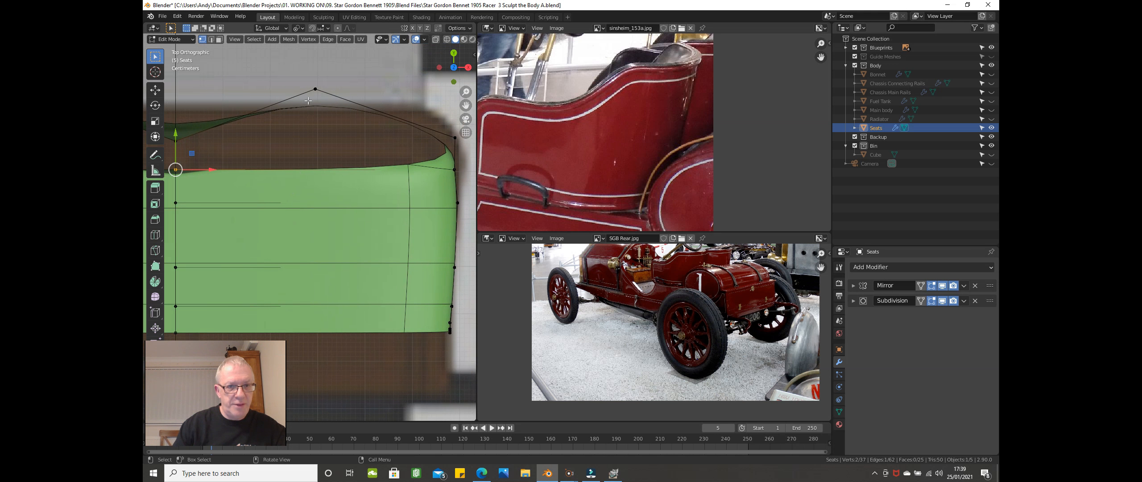
key("ctrl+r")
left_click(296, 211)
right_click(296, 211)
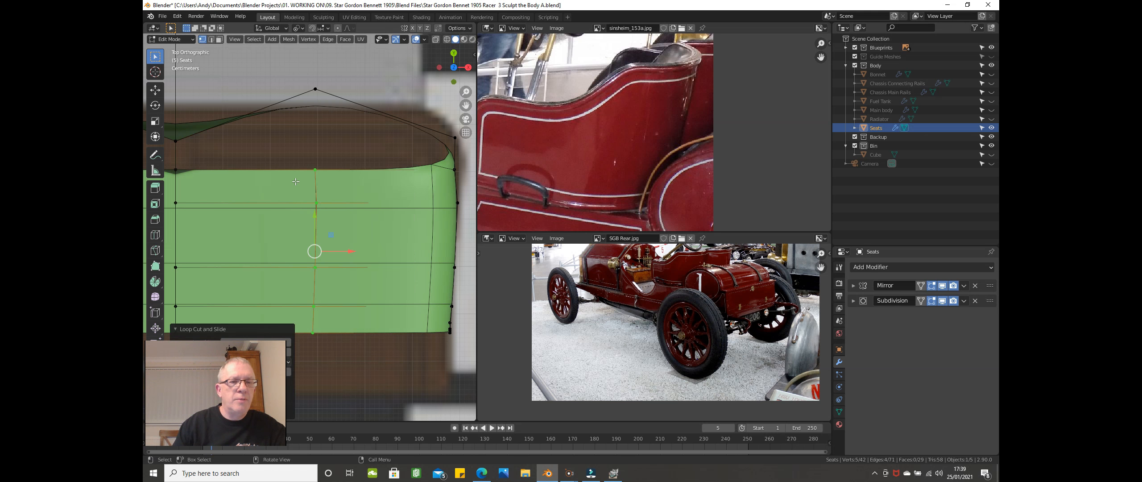
Step: Hide the Blueprints collection and fill the first gap between the seat back's lower edge and the seat base's rear edge with a face
scroll(299, 147, "down", 2)
middle_click_drag(250, 139, 262, 122)
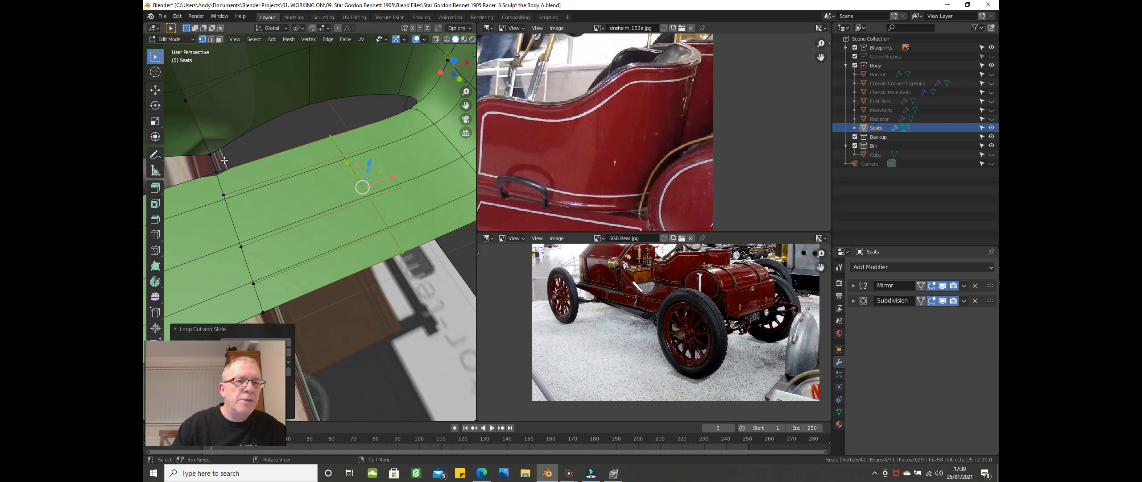
left_click(855, 48)
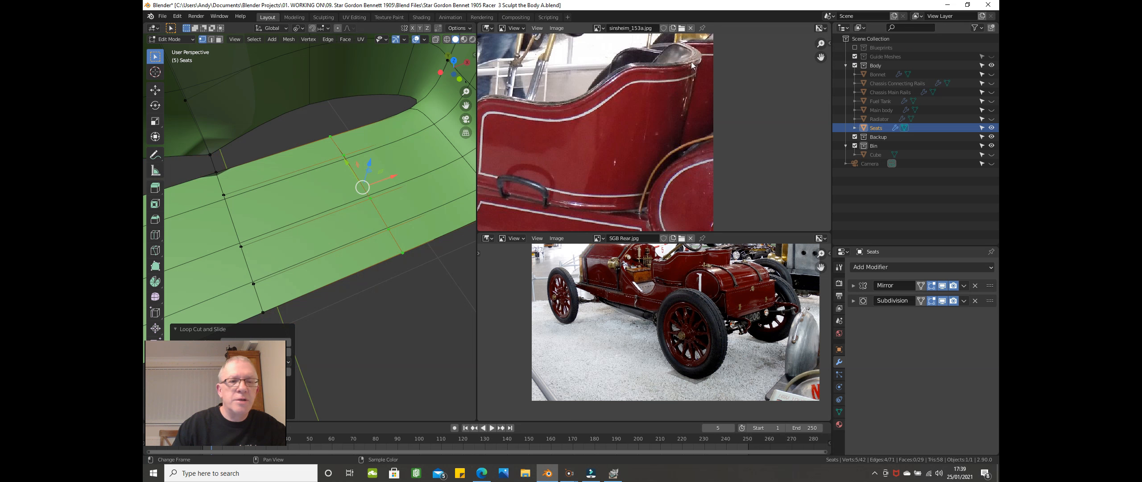
left_click(206, 153)
left_click(216, 173, "shift")
left_click(329, 137, "shift")
left_click(332, 137, "shift")
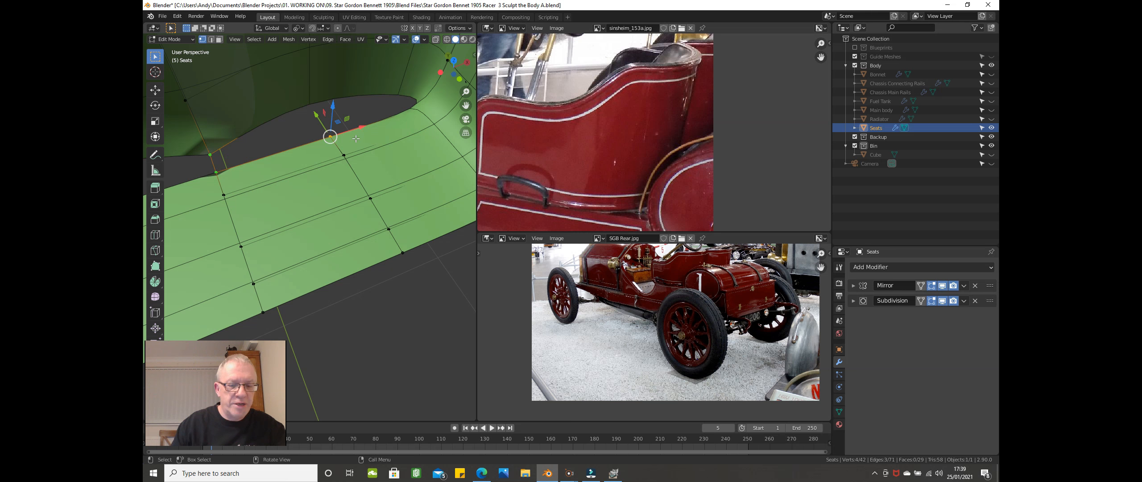
key("f")
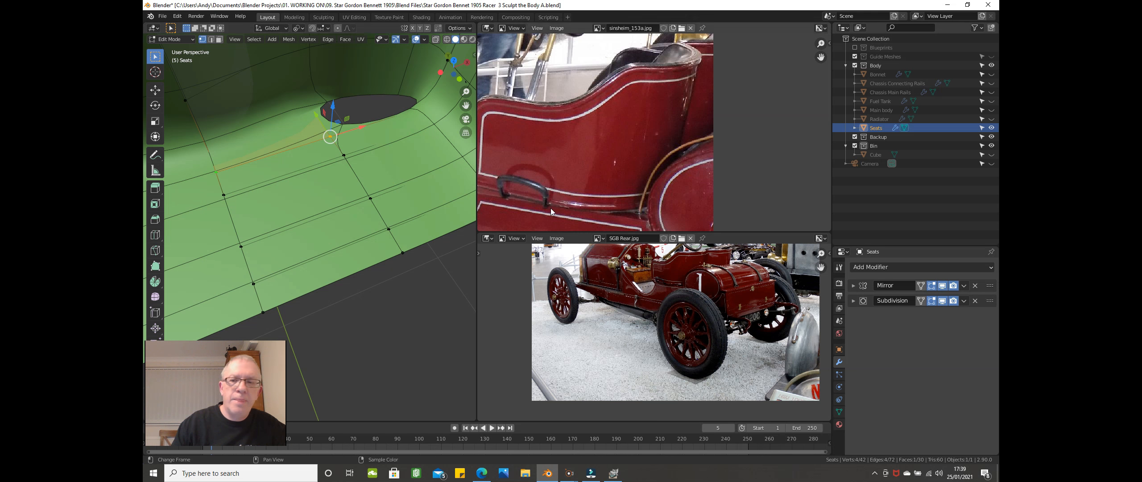
Step: With the Subdivision modifier's viewport display off, fill the remaining gap behind the seat base with a face, and turn the display back on
left_click(943, 300)
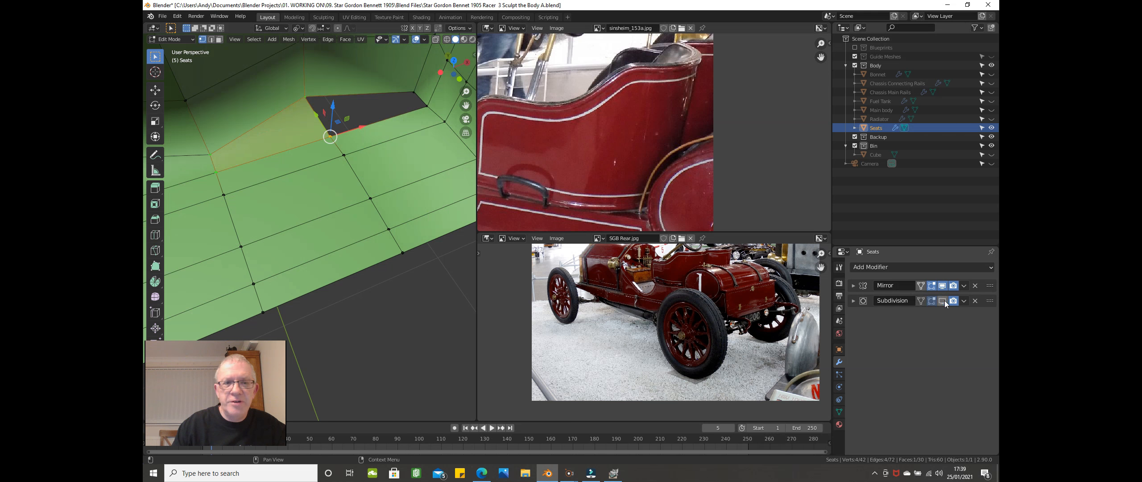
left_click(299, 98)
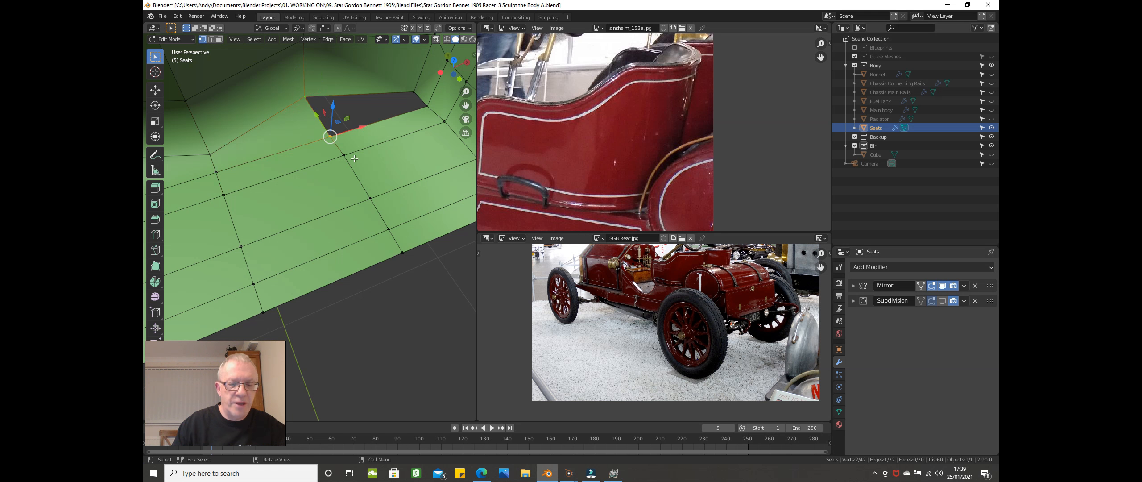
key("f")
scroll(354, 158, "down", 4)
middle_click_drag(354, 159, 404, 142)
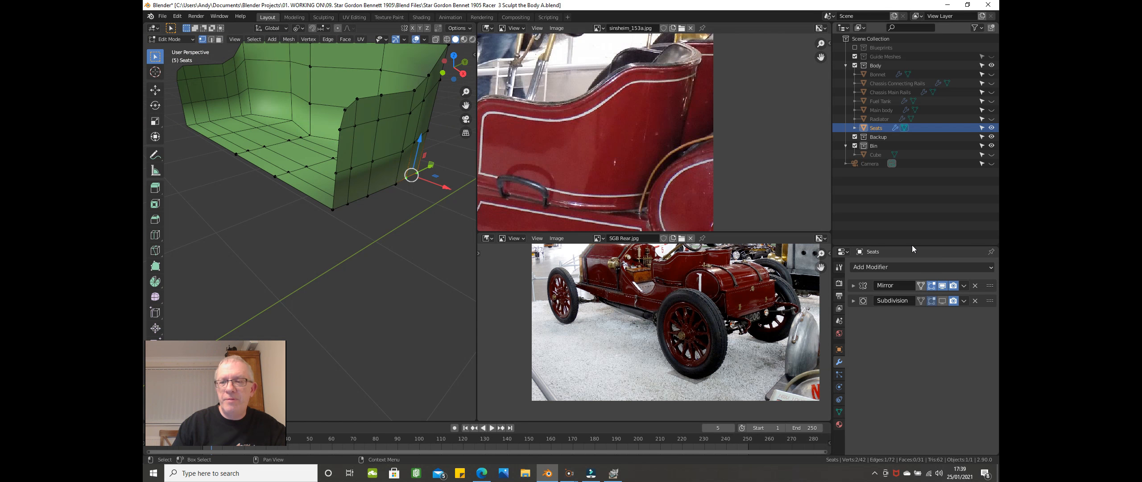
left_click(941, 300)
middle_click_drag(366, 192, 298, 204)
Step: Return to Object Mode in right view, reveal all hidden objects, hide the camera and frame the whole car
key("KP_3")
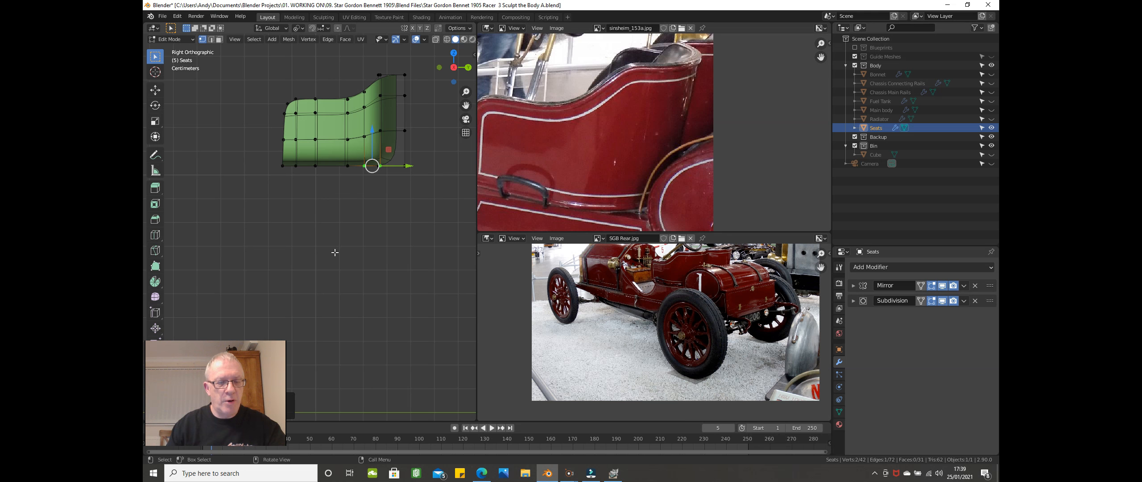
key("Tab")
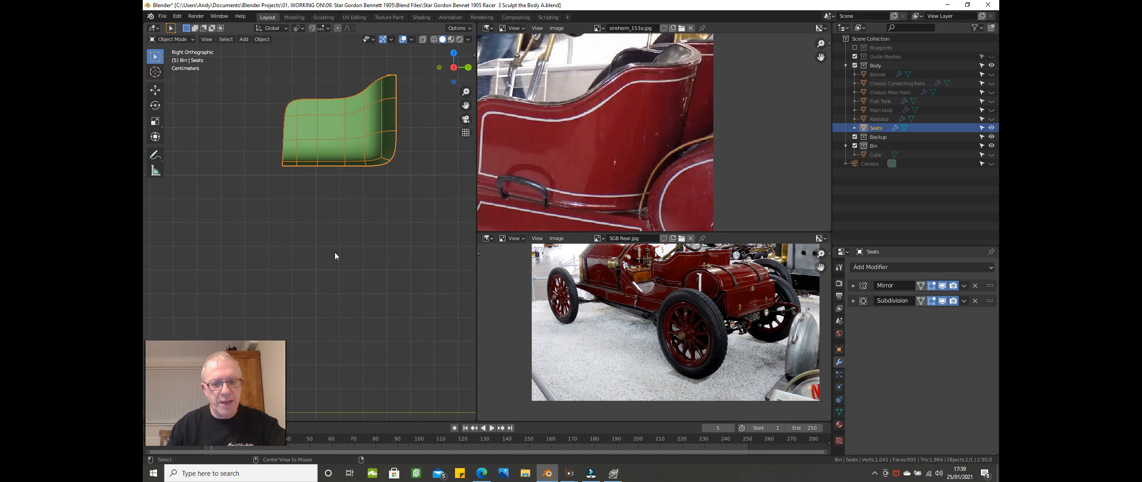
key("alt+h")
scroll(335, 257, "down", 2)
scroll(340, 257, "down", 3)
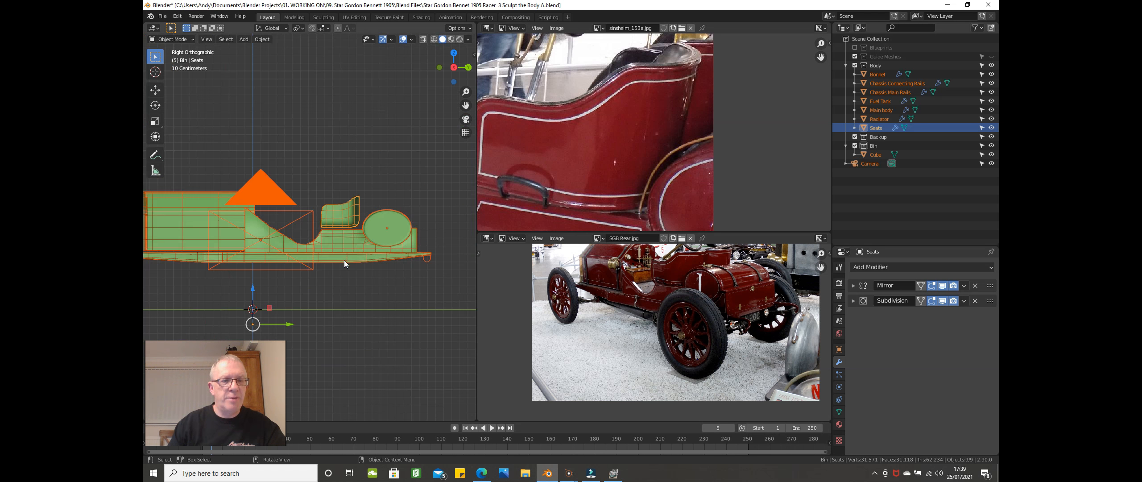
left_click(299, 214)
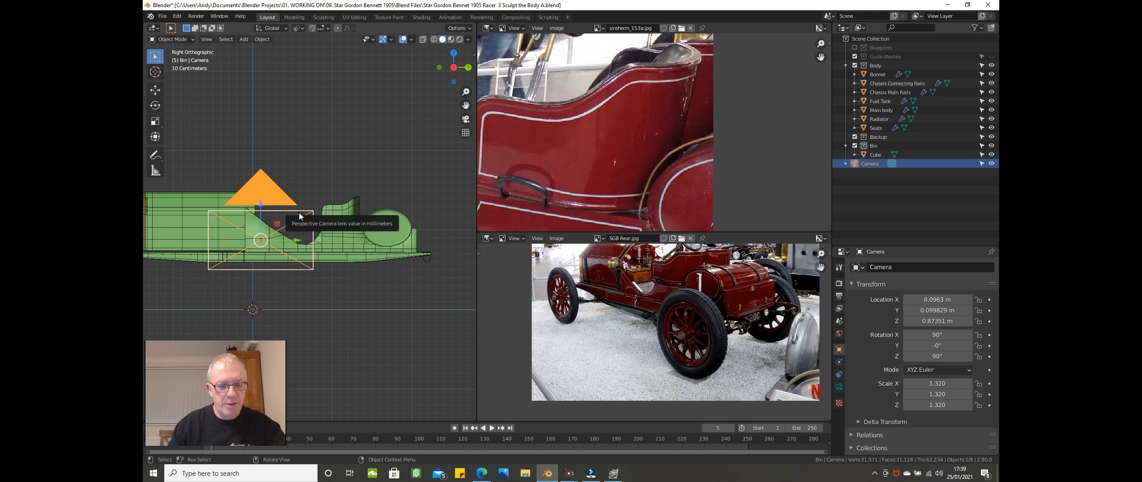
key("h")
key("Home")
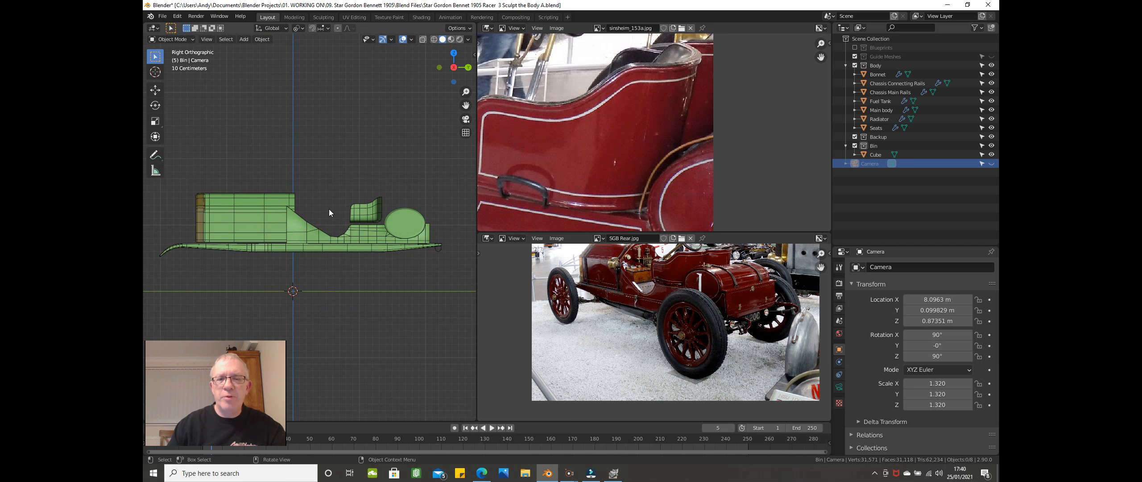
Step: Show the Blueprints collection and widen the 3D viewport to compare the body parts with the side-view photo
left_click(855, 48)
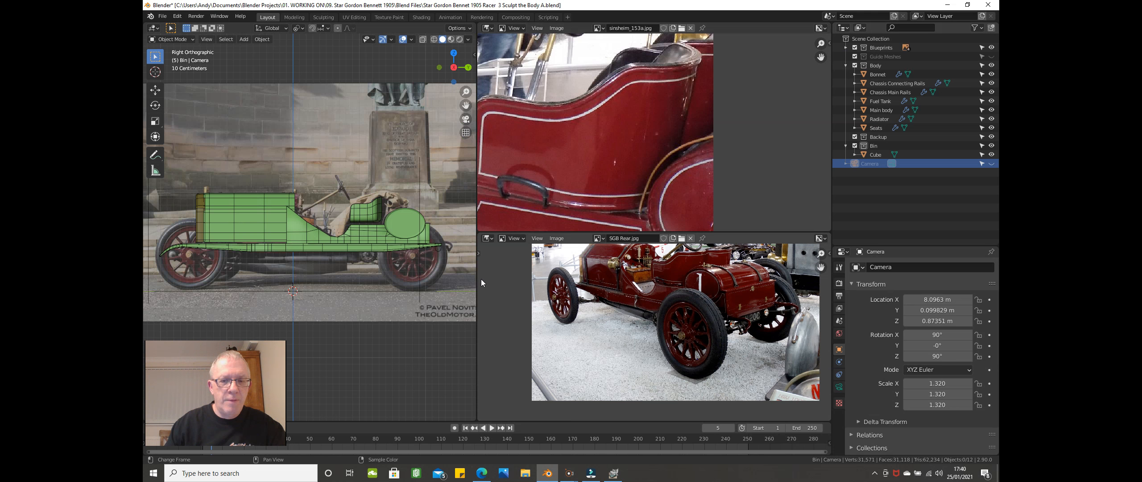
left_click_drag(477, 279, 775, 276)
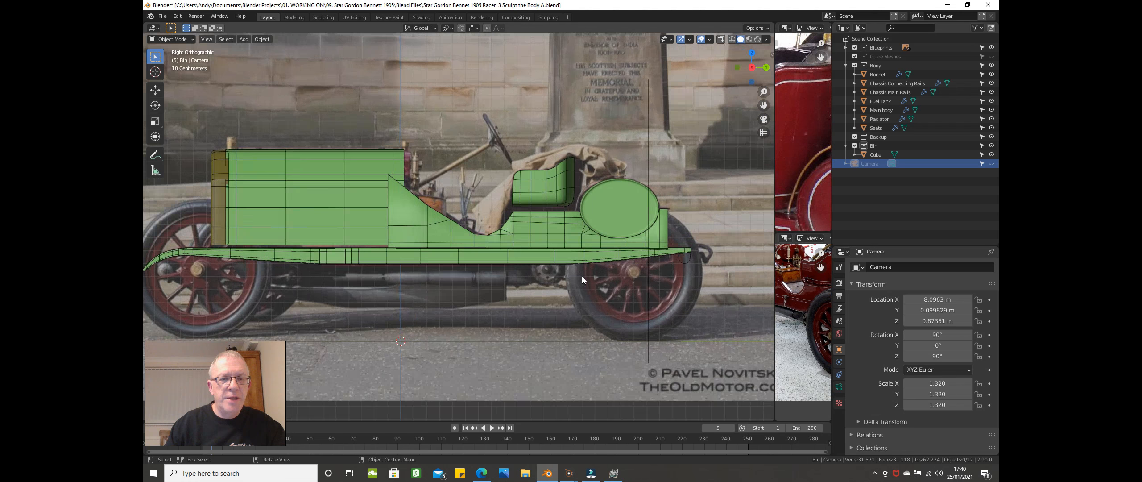
scroll(571, 278, "up", 1)
middle_click_drag(469, 256, 457, 294, "shift")
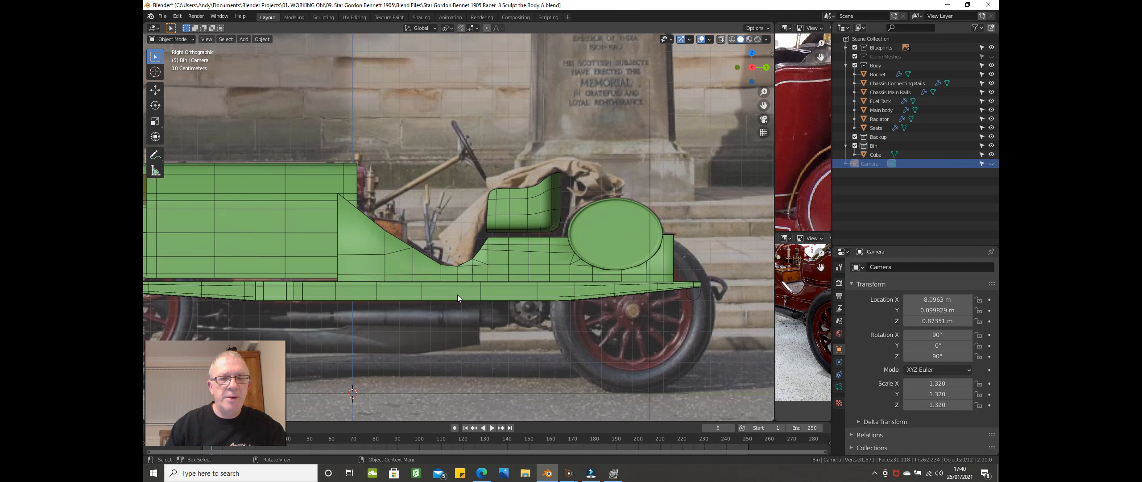
scroll(457, 294, "down", 1)
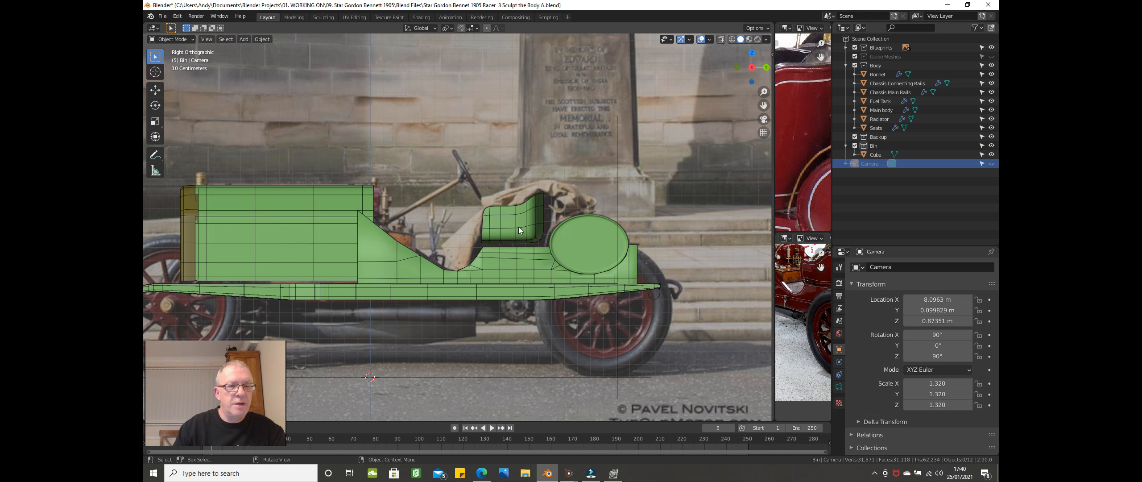
scroll(519, 227, "down", 2)
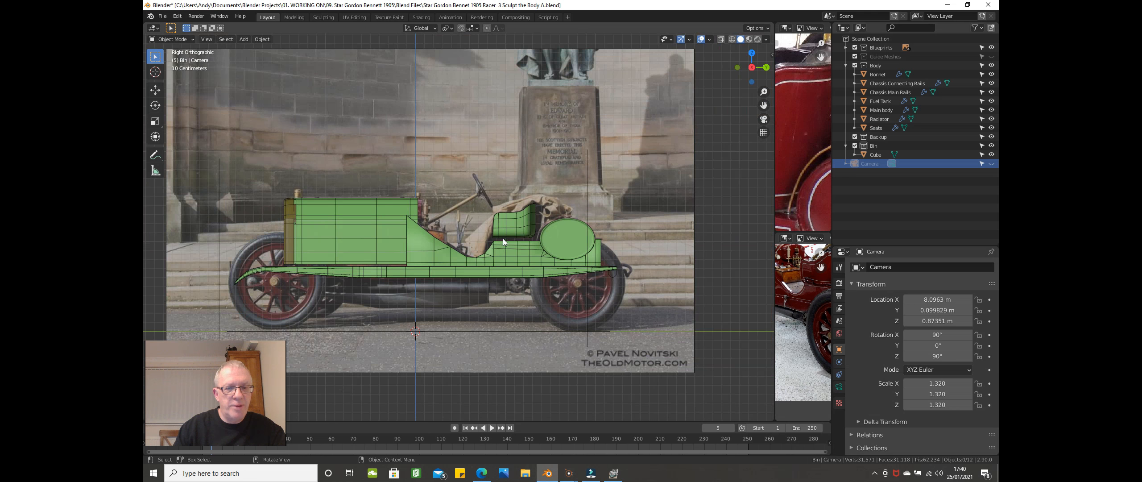
middle_click_drag(473, 266, 459, 288)
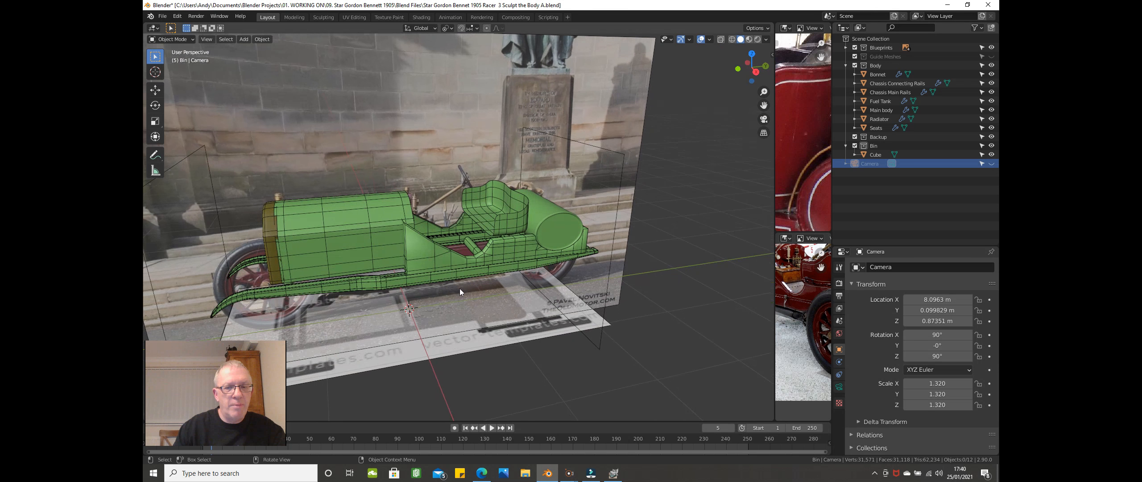
Step: Isolate the chassis by hiding everything except the Chassis Main Rails and the Chassis Connecting Rails
left_click(396, 285)
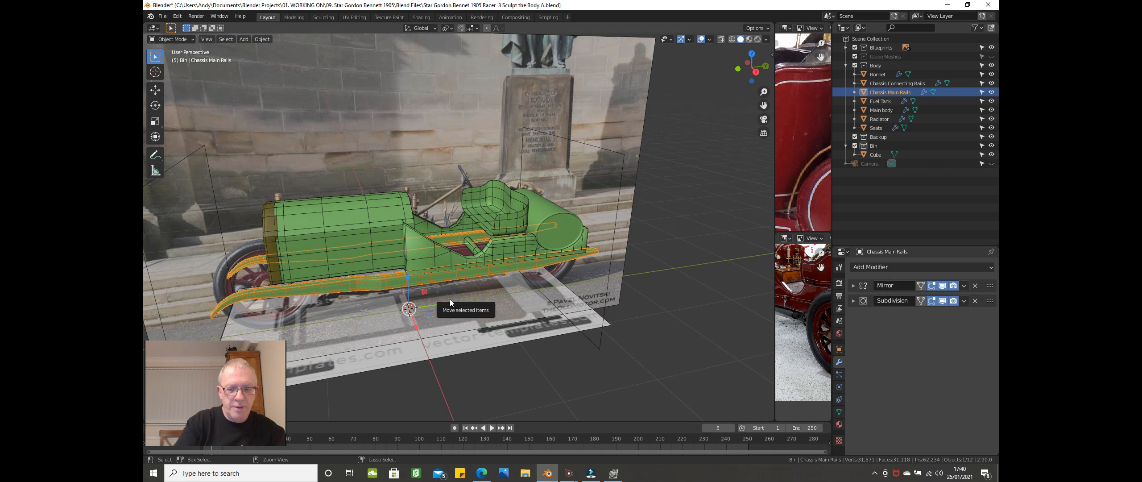
key("ctrl+i")
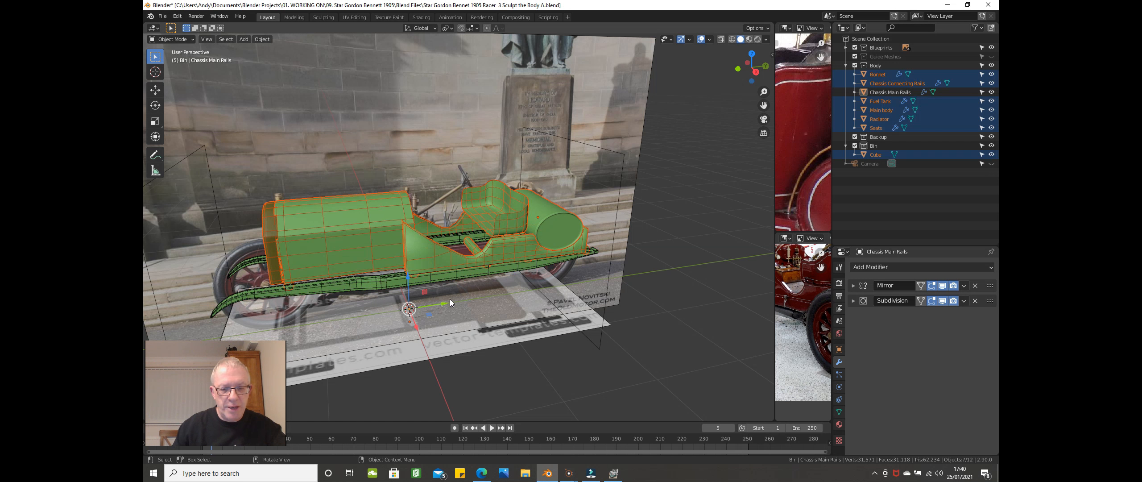
key("h")
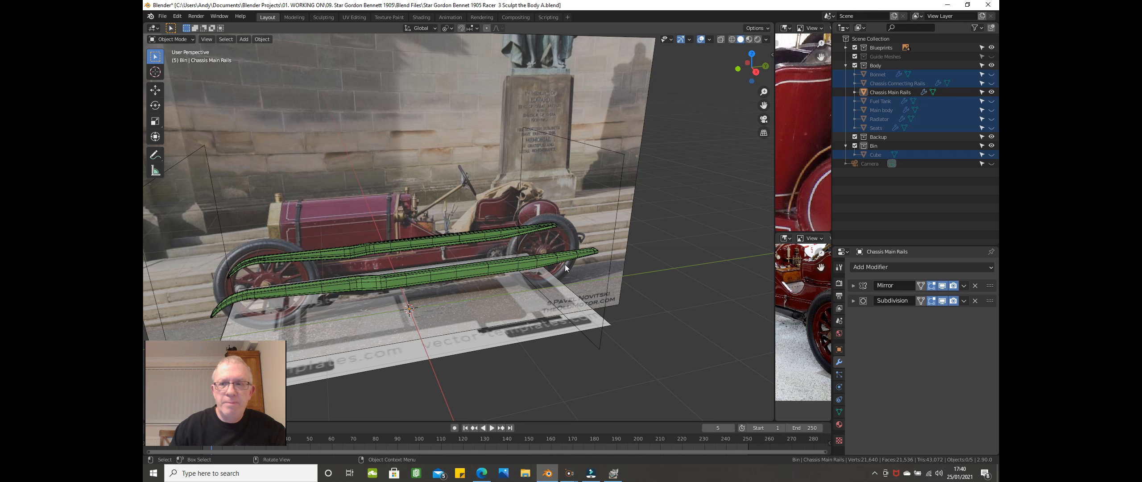
left_click(991, 83)
middle_click_drag(497, 246, 558, 255)
middle_click_drag(442, 298, 604, 224)
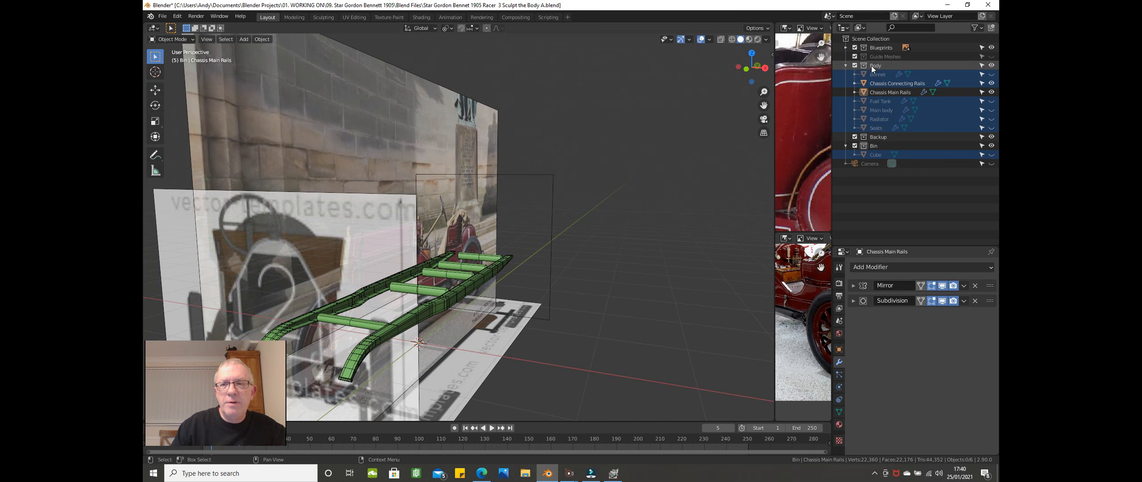
Step: Hide the Blueprints collection and inspect the chassis main rails and connecting rails from several angles
left_click(856, 48)
middle_click_drag(558, 224, 380, 268)
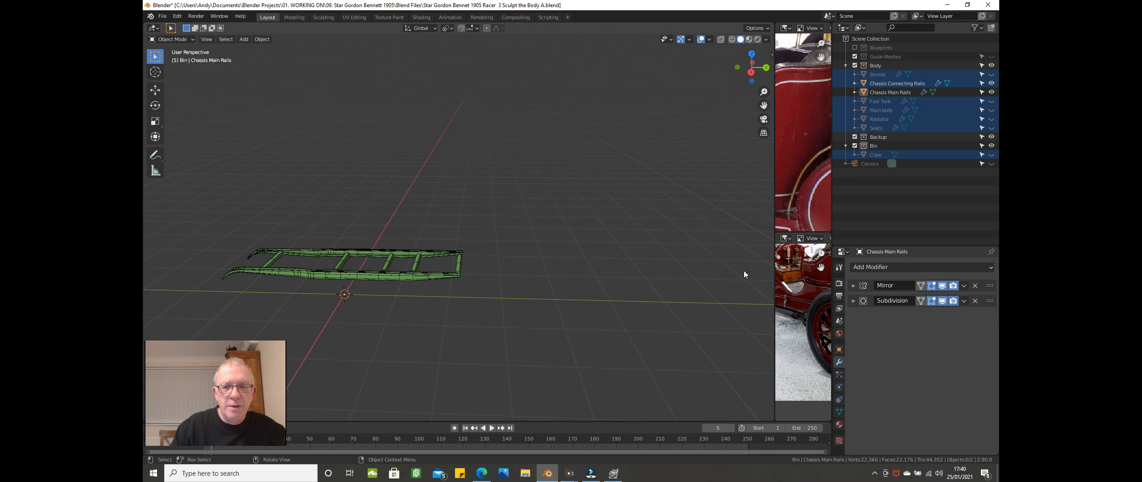
scroll(441, 260, "up", 4)
middle_click_drag(424, 265, 339, 260)
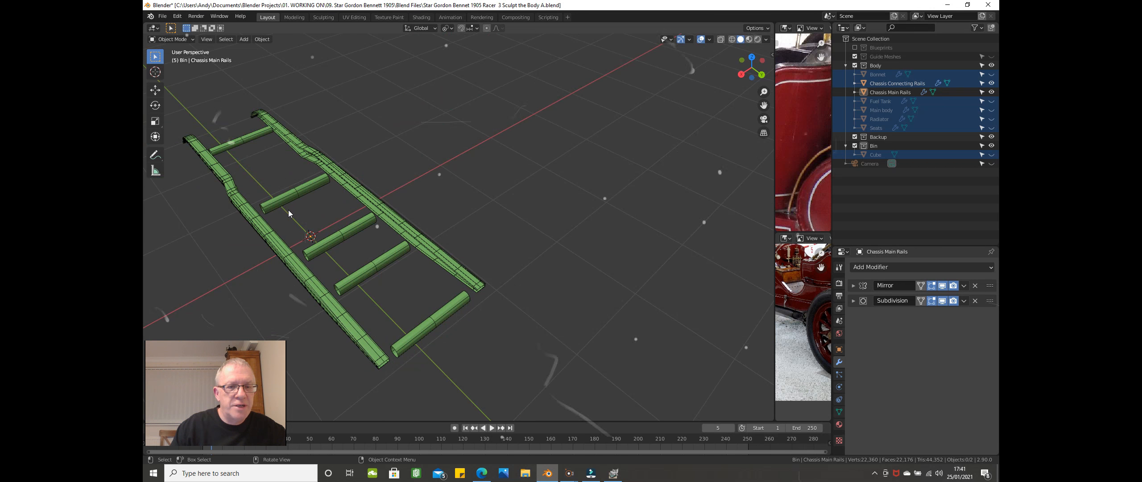
middle_click_drag(300, 203, 414, 193)
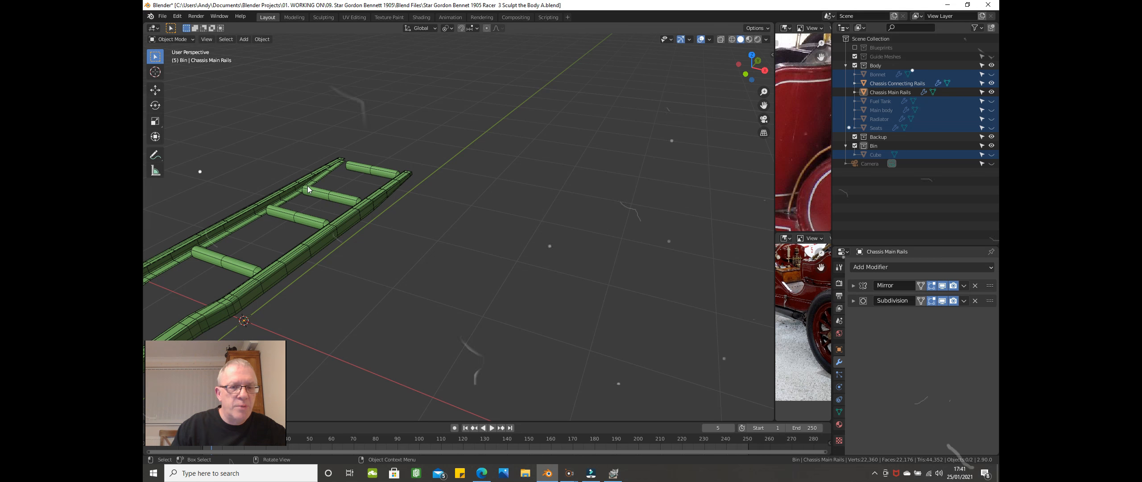
scroll(331, 197, "down", 2)
scroll(343, 208, "down", 2)
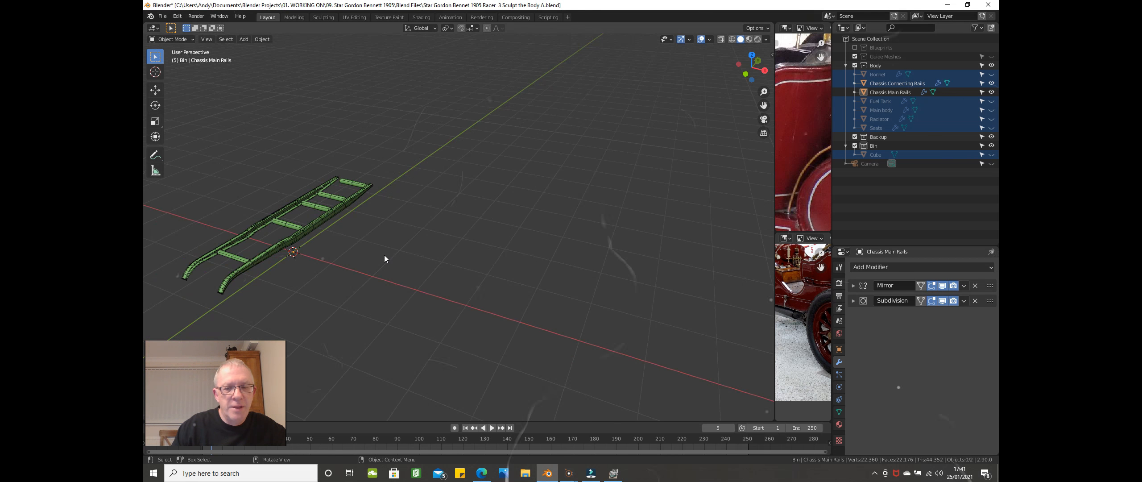